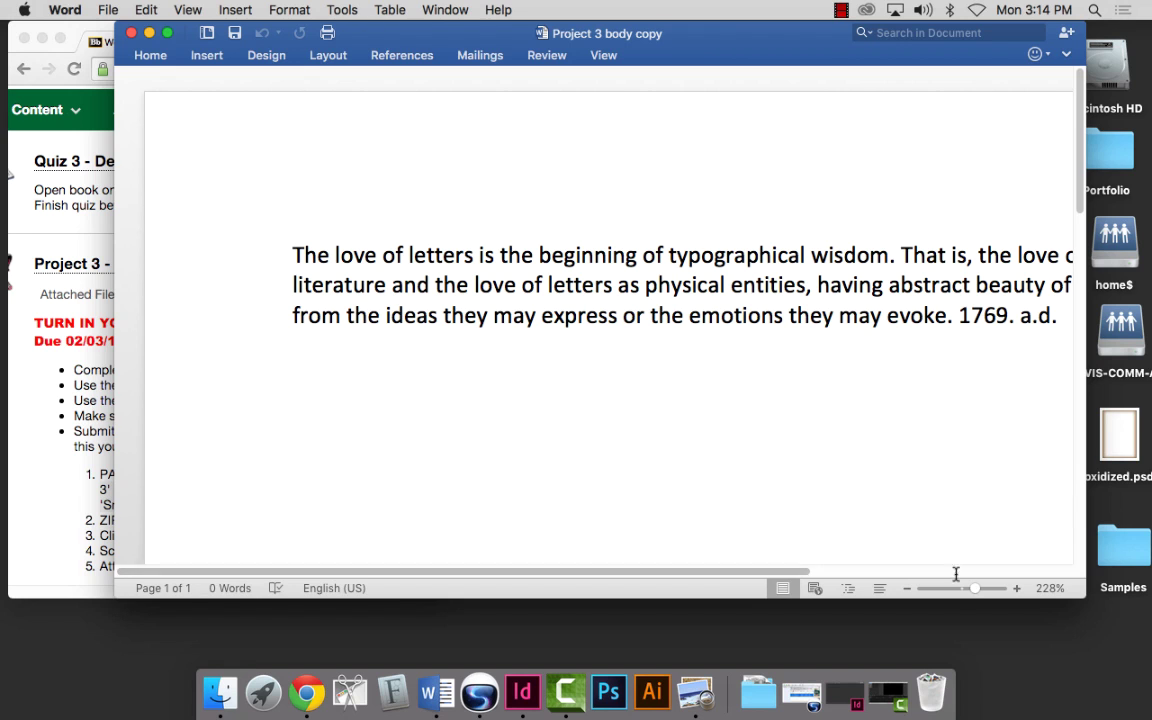
Review the ending "1769. a.d." of the Project 3 body copy and close the Word document.
drag(702, 571, 856, 542)
drag(868, 317, 779, 311)
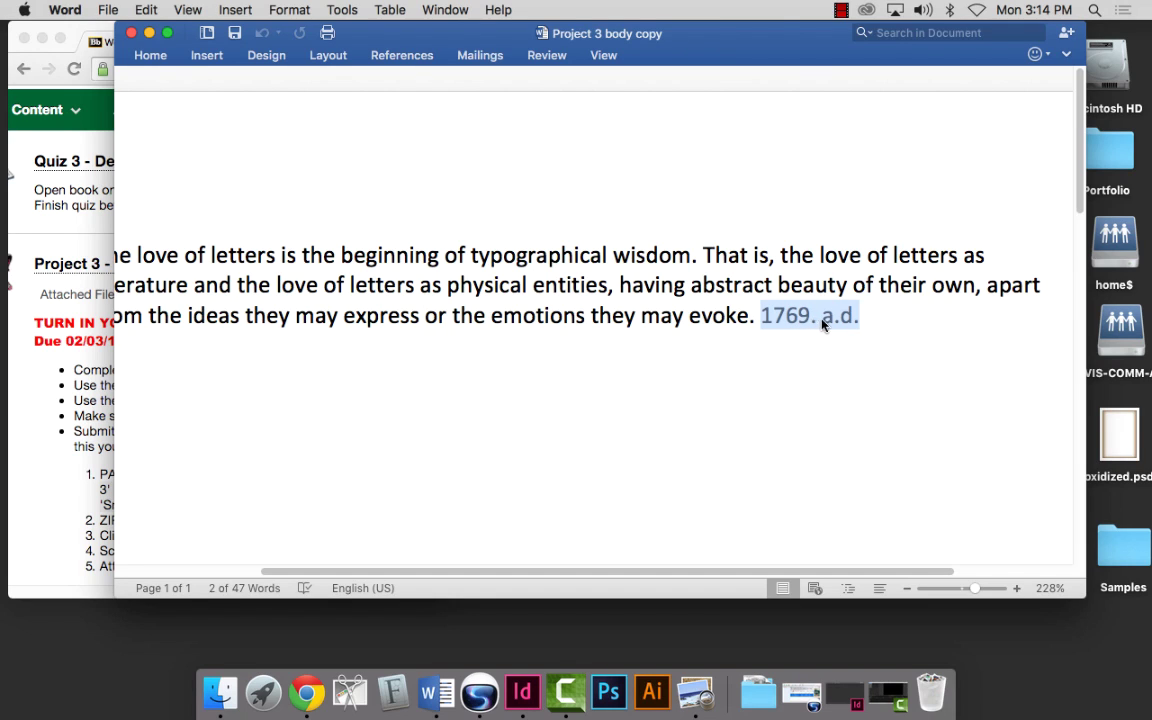
click(857, 318)
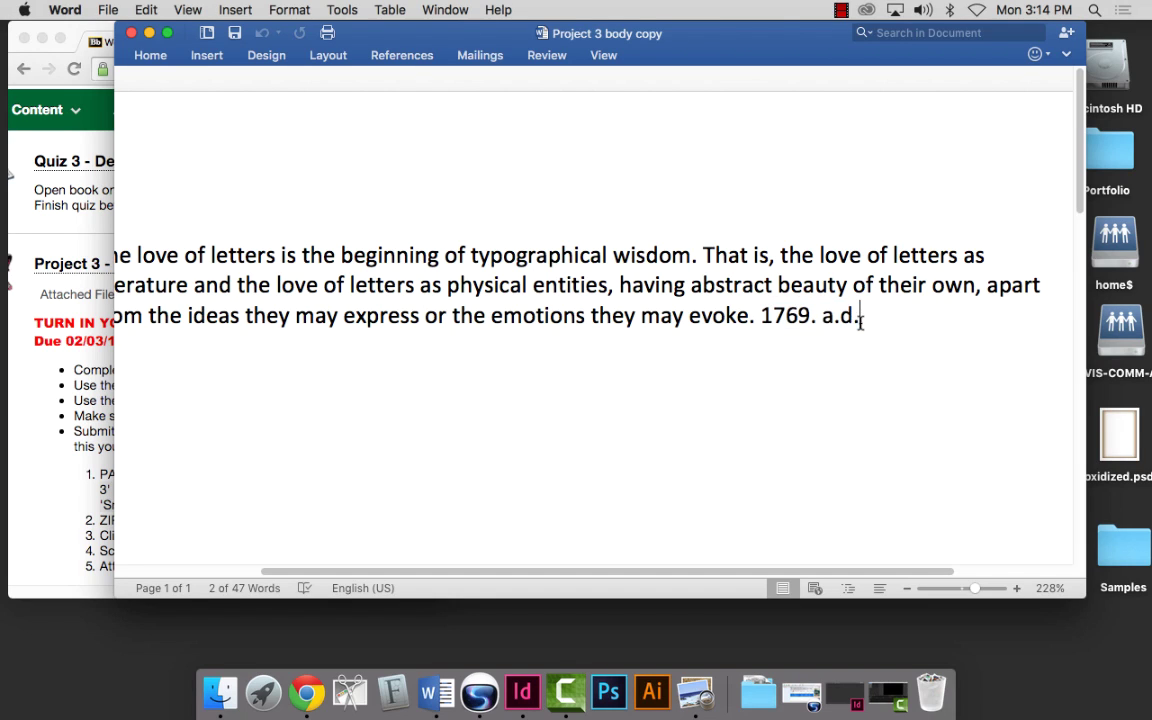
drag(857, 318, 822, 318)
click(868, 343)
drag(830, 315, 793, 335)
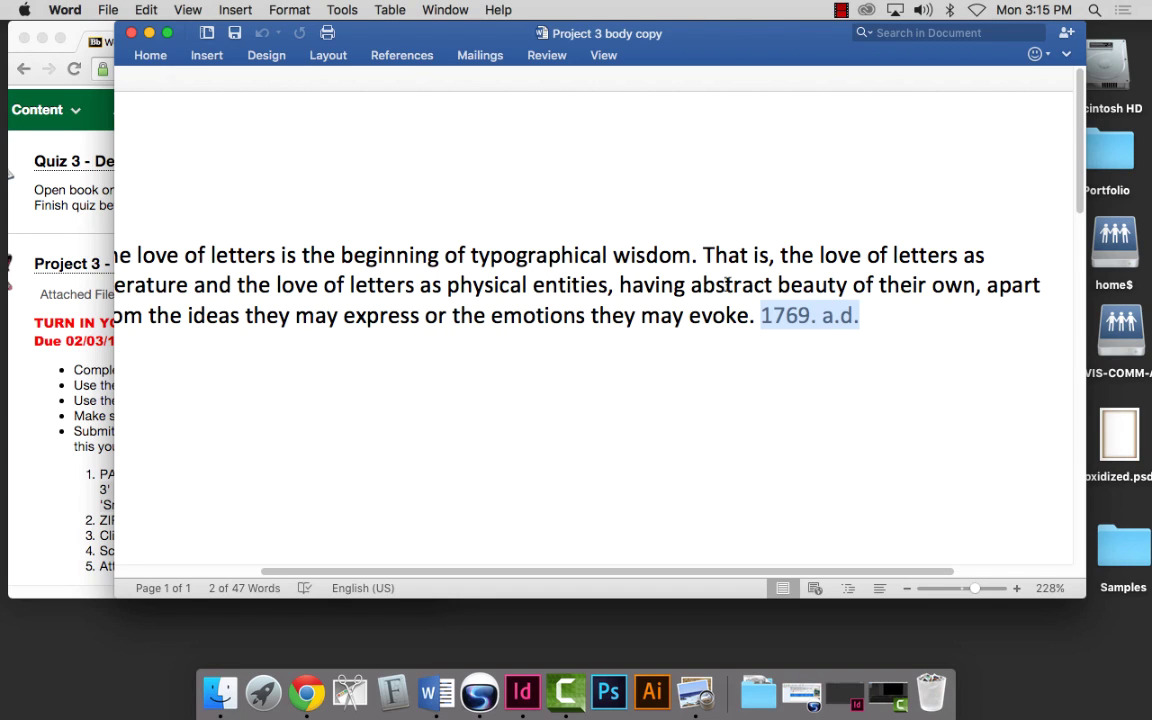
drag(887, 316, 820, 316)
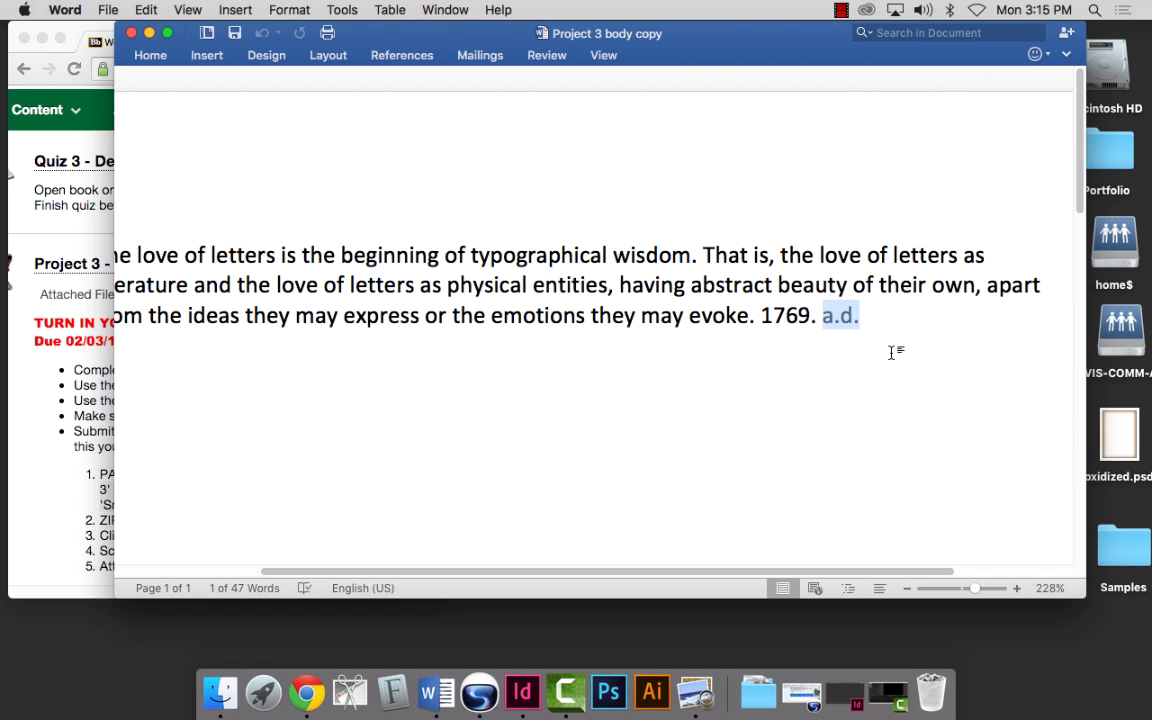
click(905, 345)
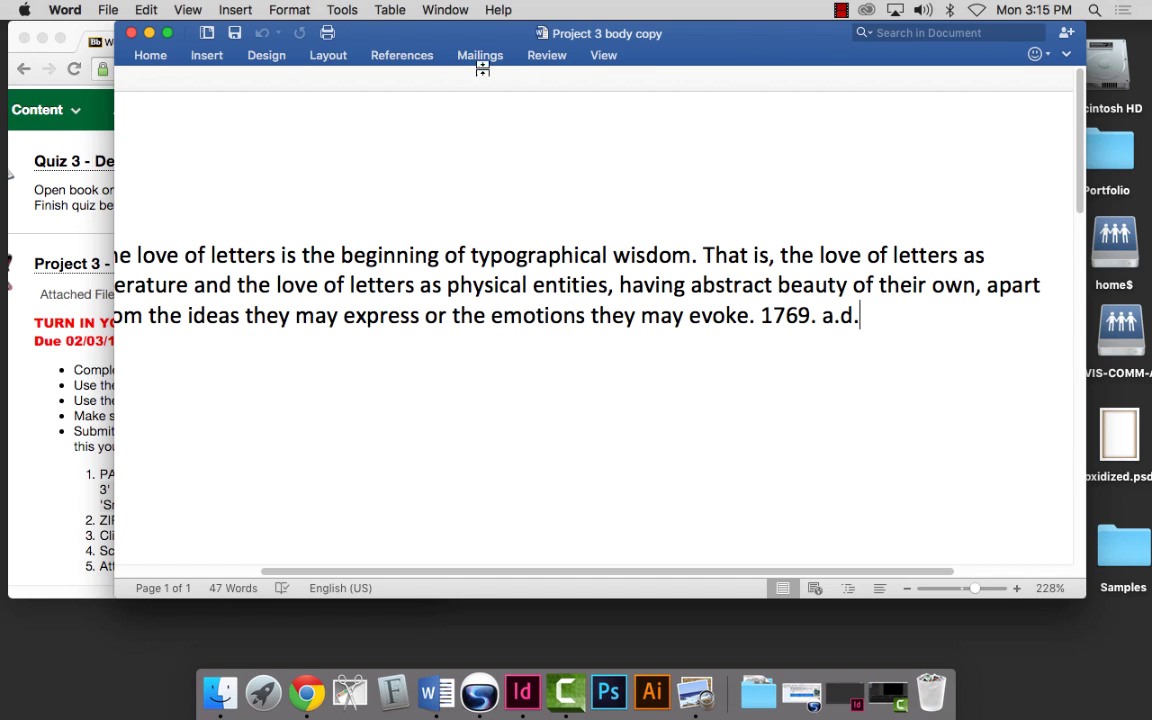
click(131, 33)
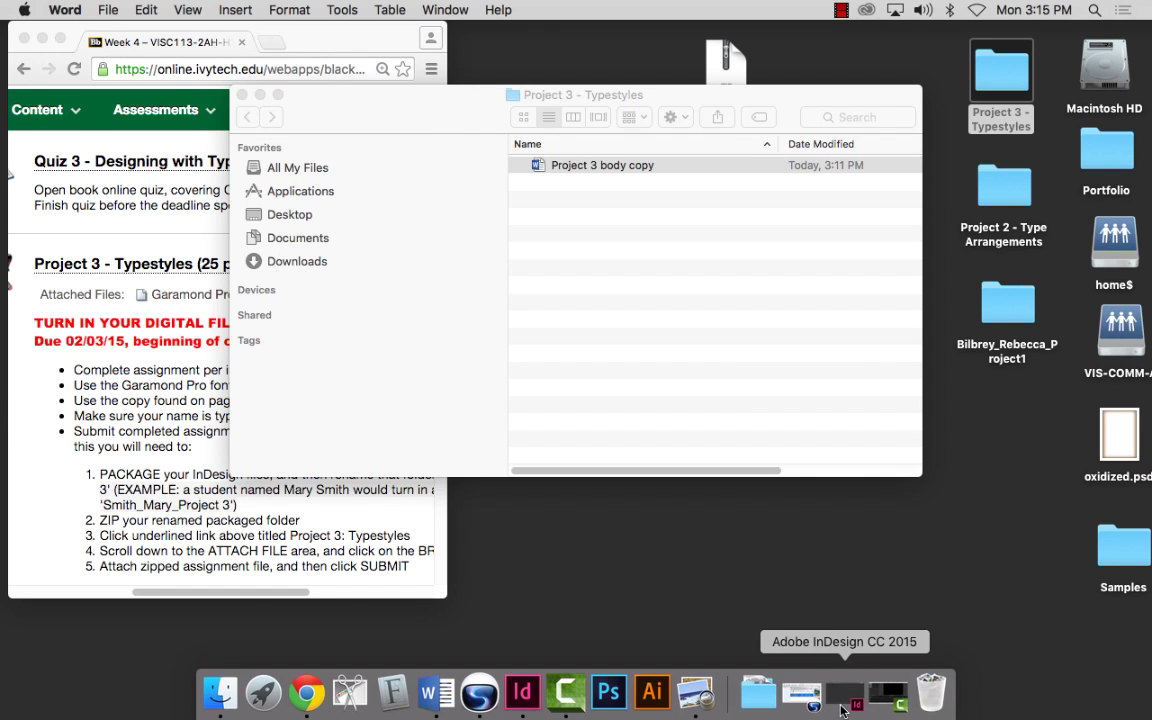
Switch to the course page in Chrome, widen its window, and examine the Project 3 Typestyles format and example layout.
click(208, 430)
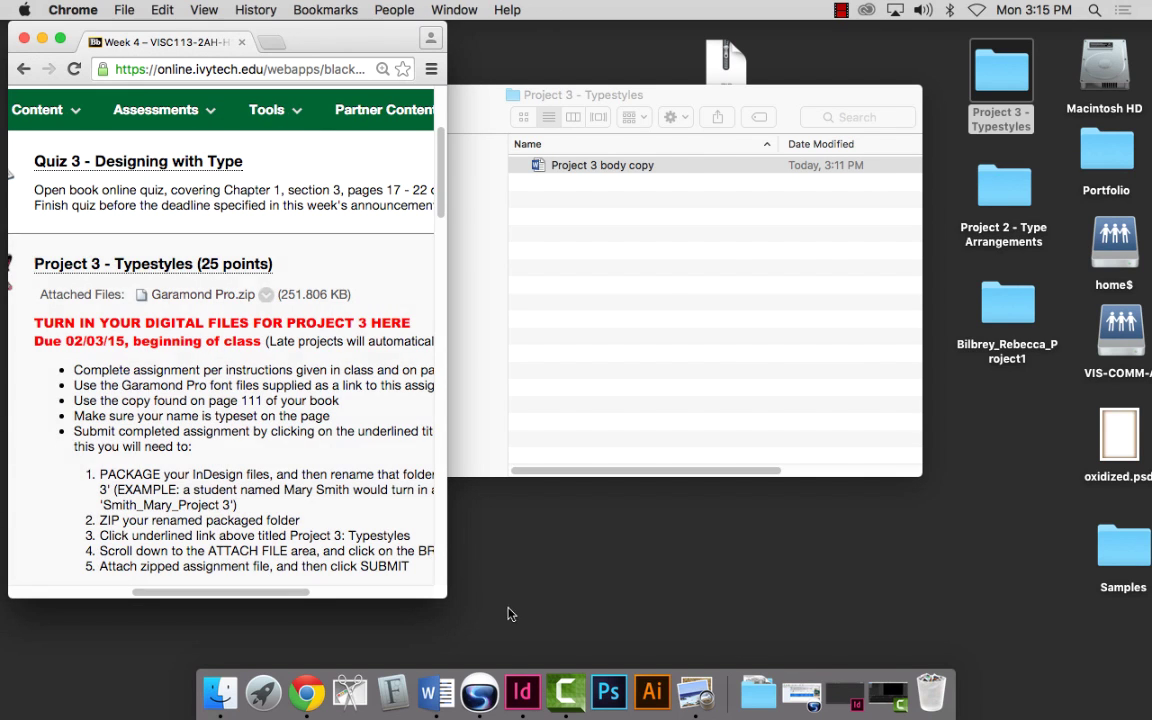
drag(446, 597, 652, 611)
scroll(505, 432, down, 8)
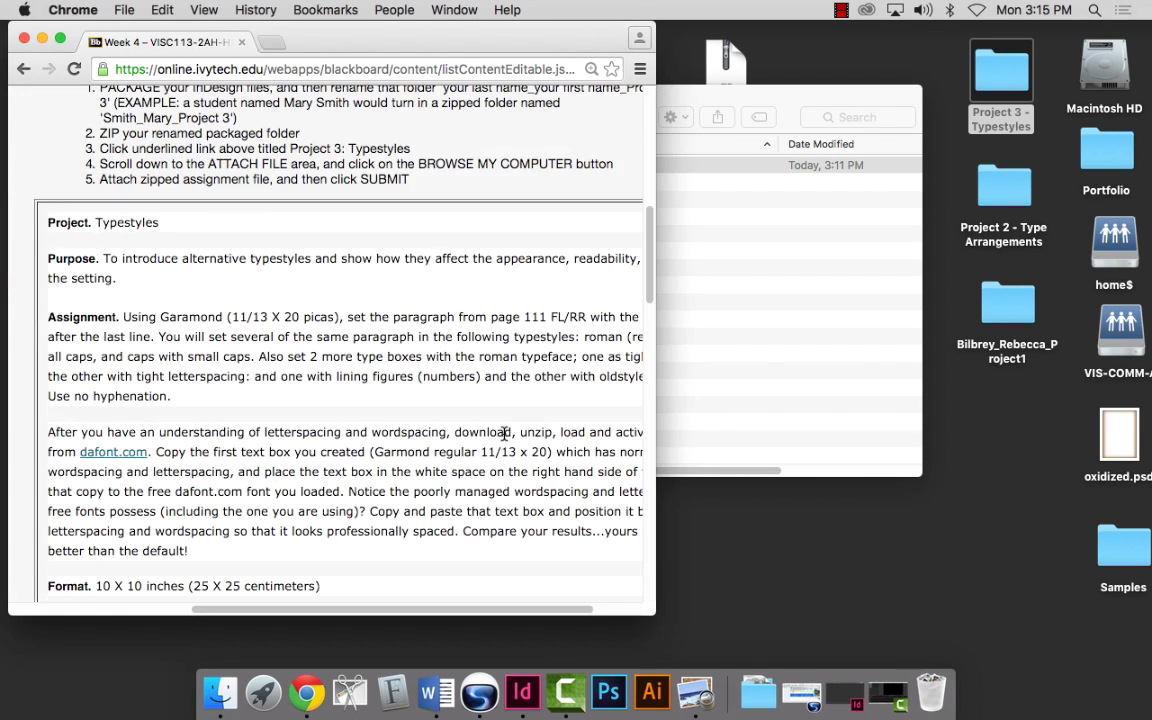
scroll(508, 434, down, 5)
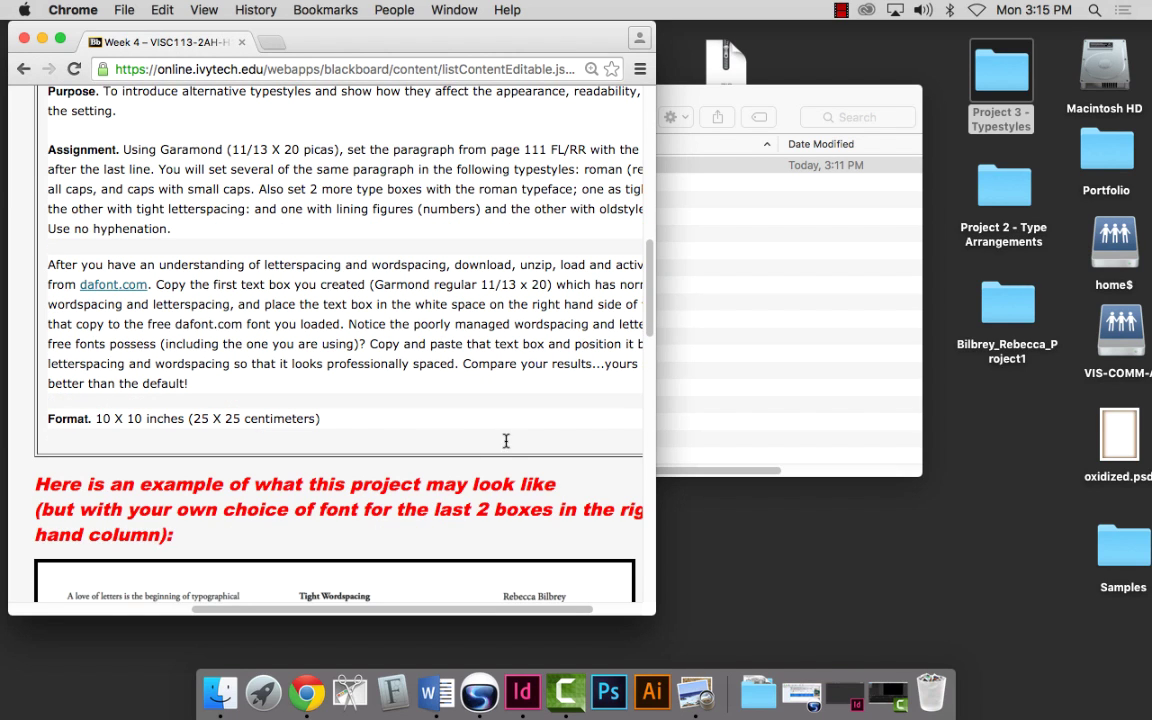
drag(113, 418, 305, 455)
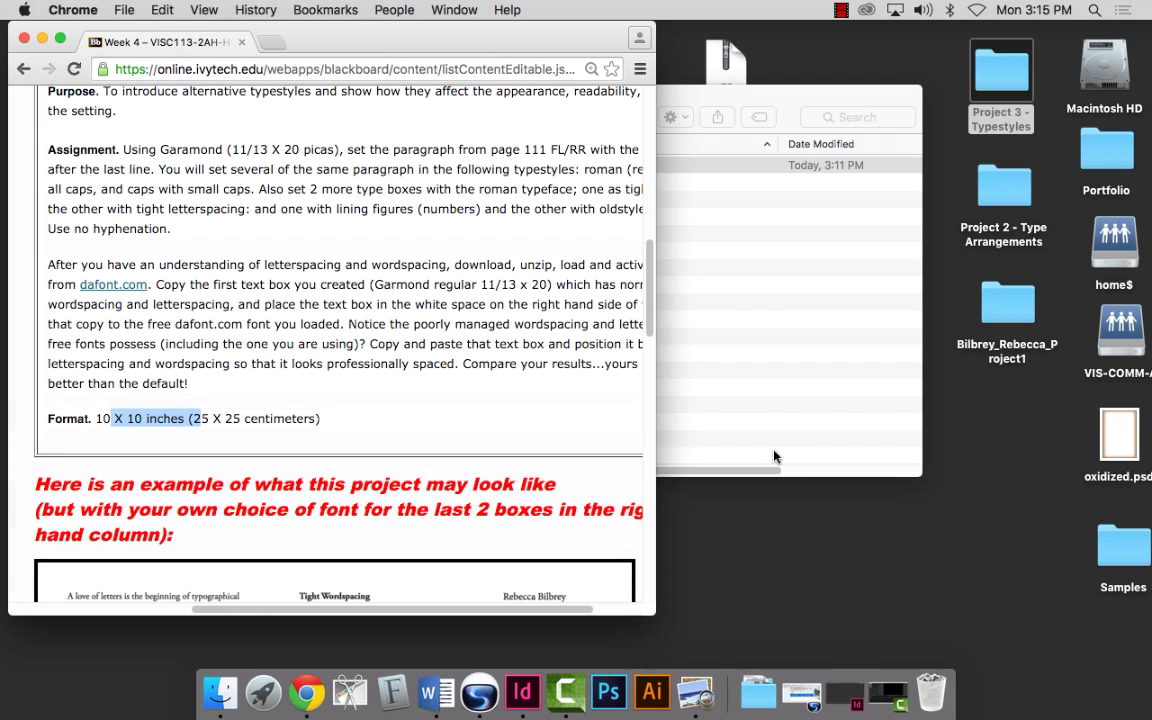
scroll(588, 369, up, 1)
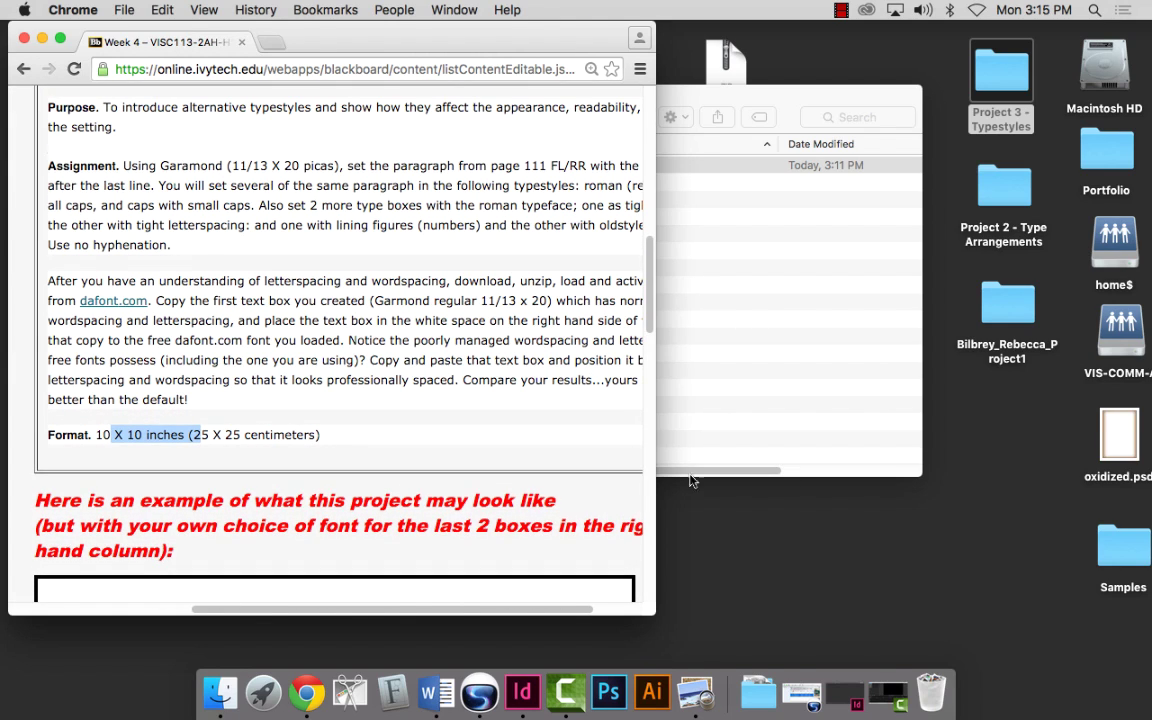
drag(652, 613, 818, 617)
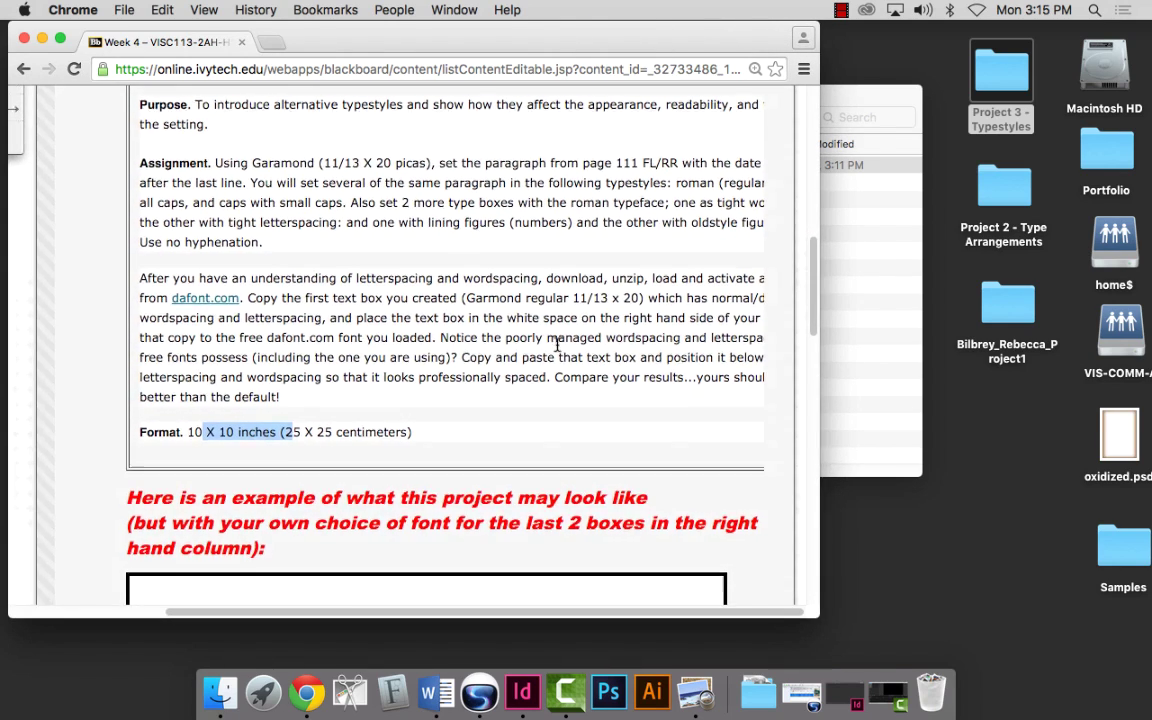
scroll(555, 345, down, 15)
scroll(555, 345, up, 5)
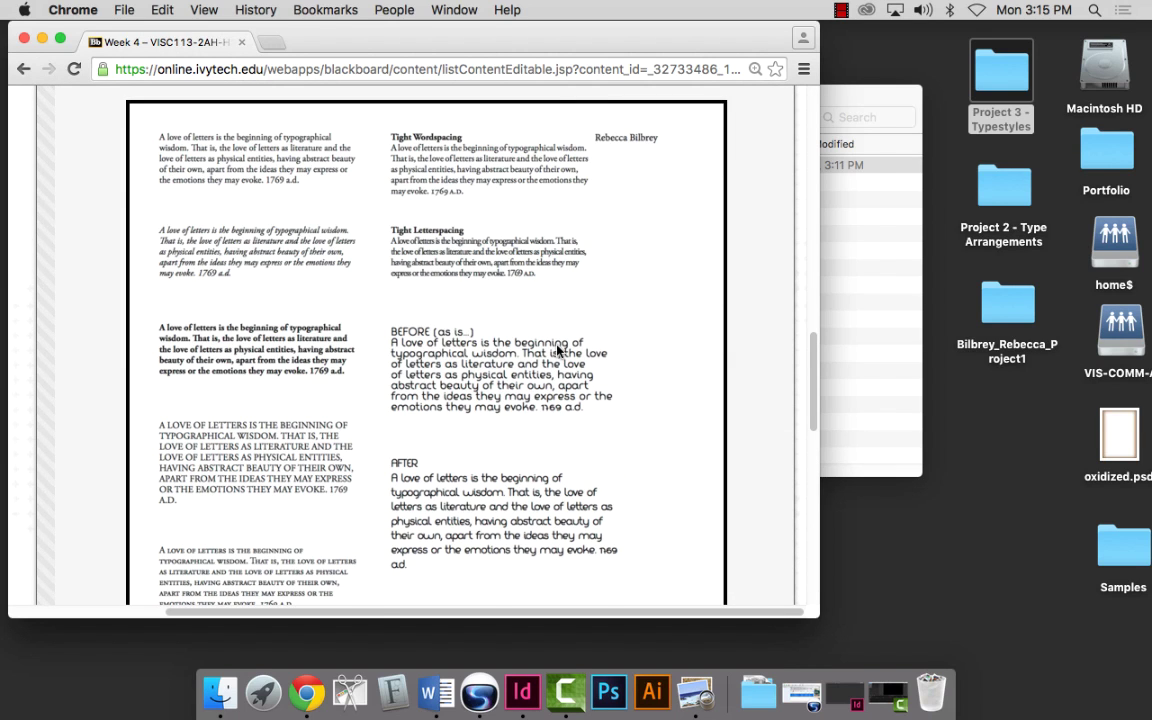
scroll(558, 349, up, 10)
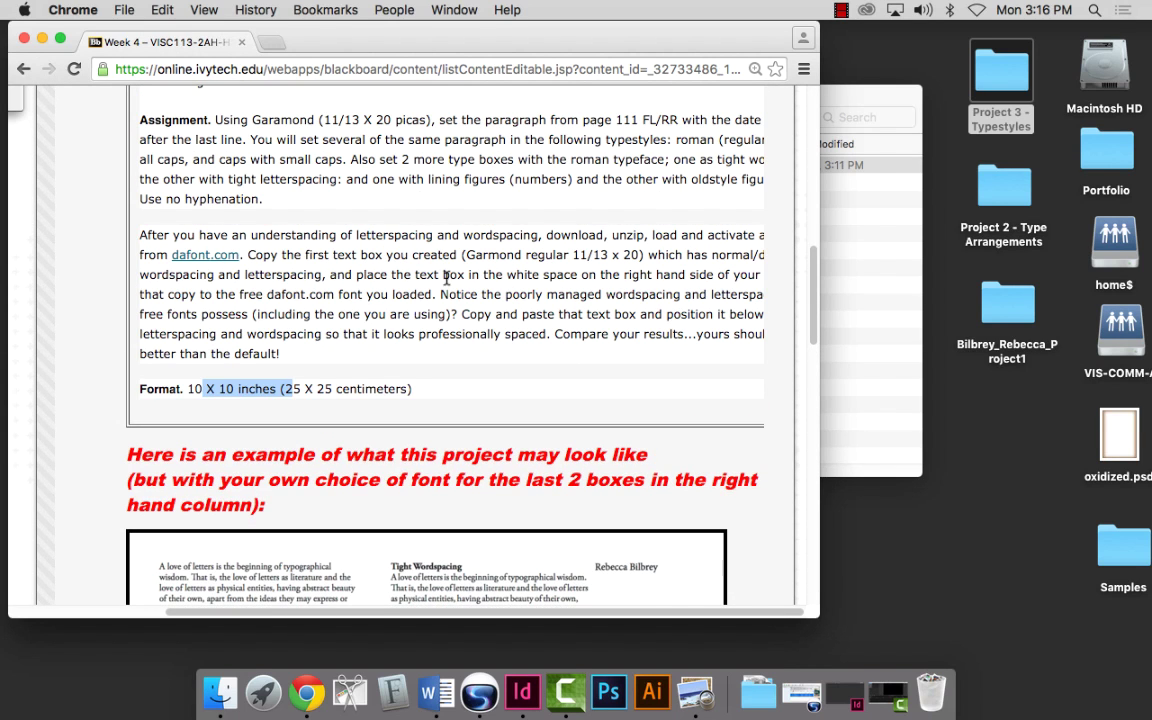
Read the assignment's Garamond type specification, covering the font size, leading and line length of the first text box.
drag(281, 255, 645, 258)
click(575, 255)
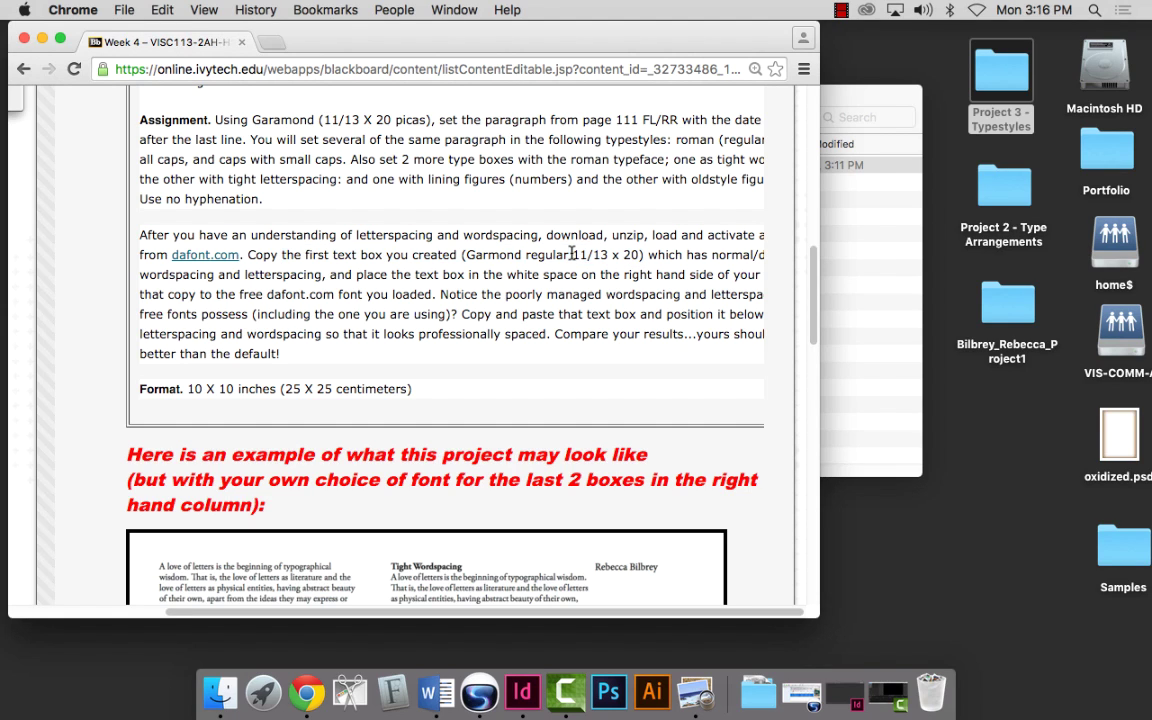
drag(587, 255, 641, 254)
scroll(652, 313, right, 3)
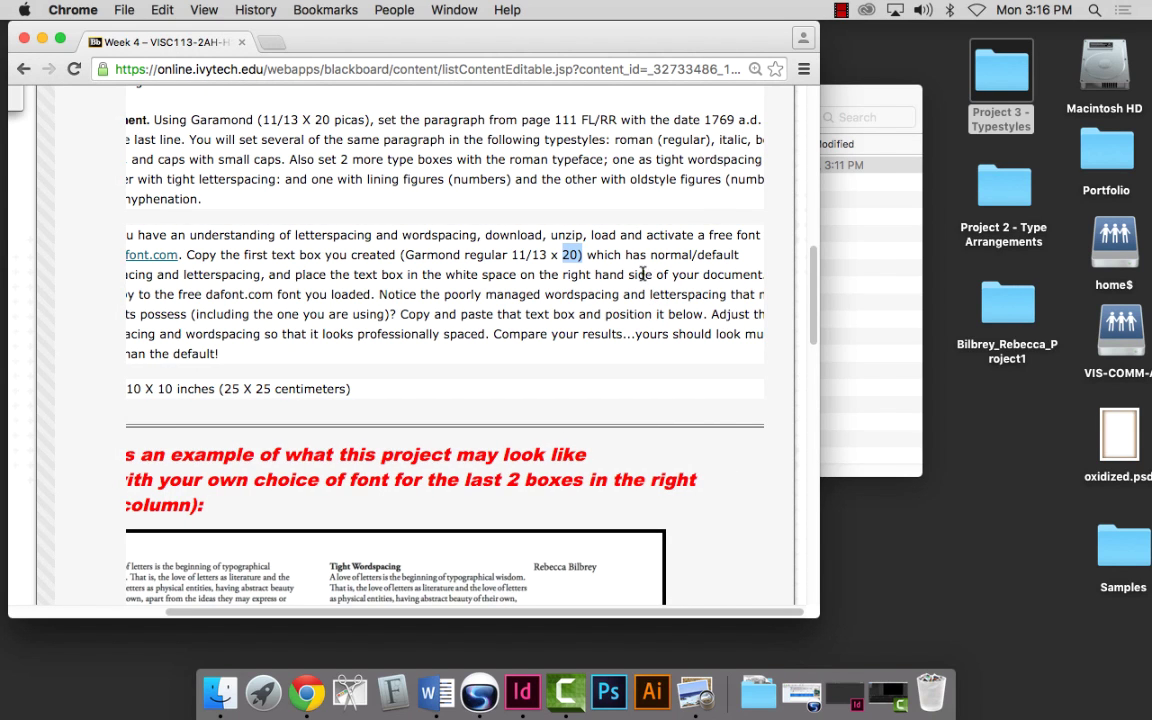
scroll(523, 273, left, 3)
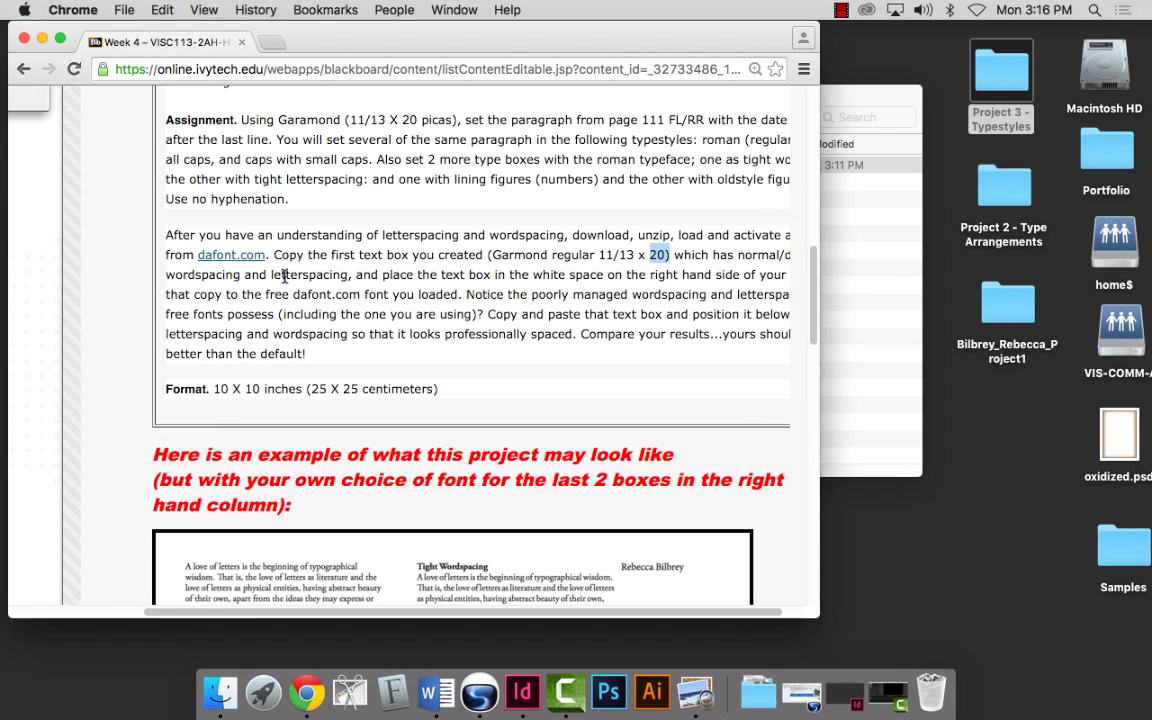
scroll(380, 276, right, 2)
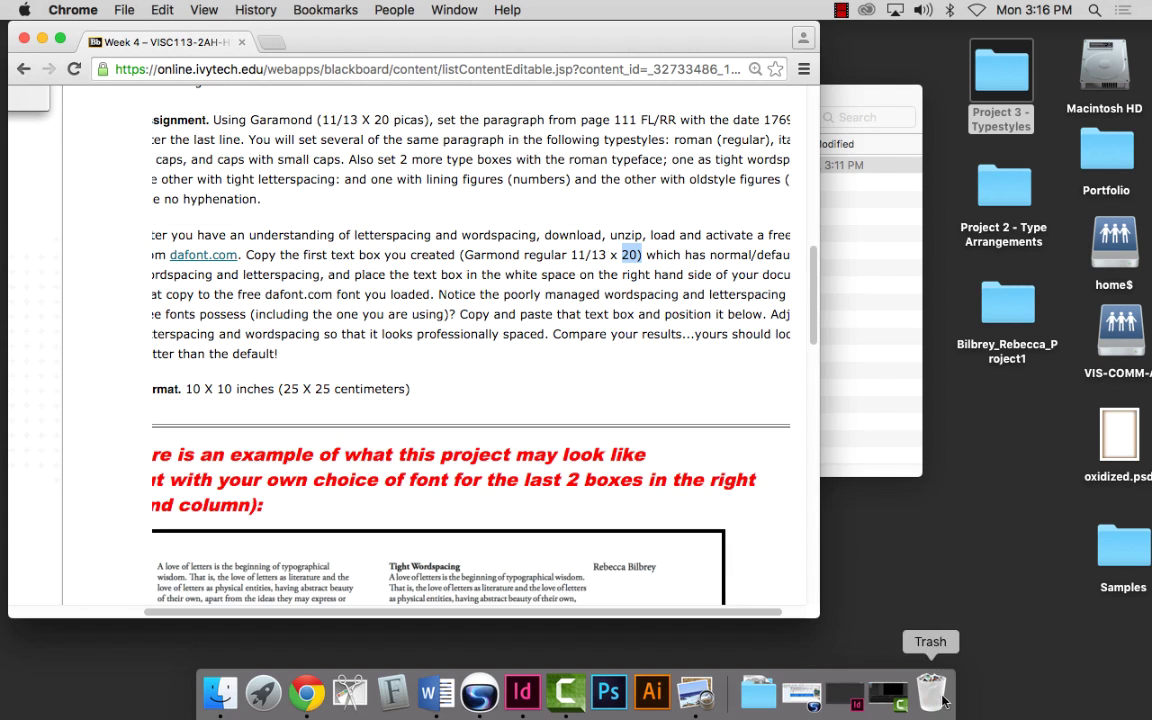
Switch to InDesign and start setting up a new document.
click(845, 700)
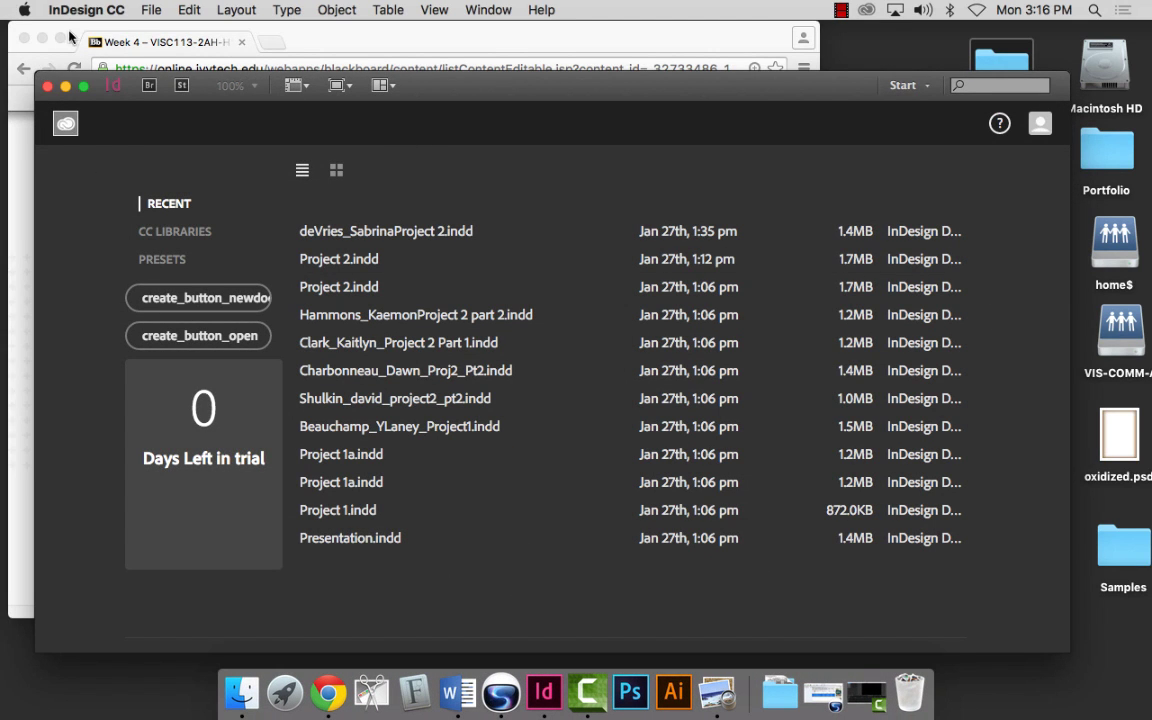
click(150, 9)
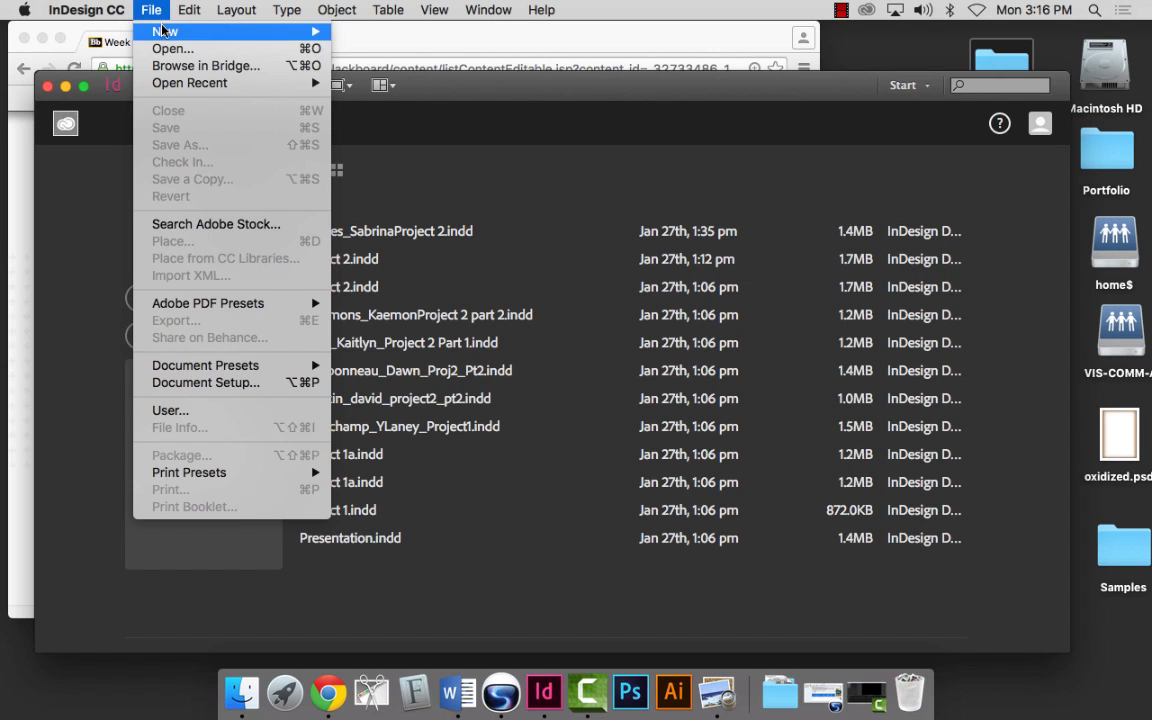
mouse_move(152, 31)
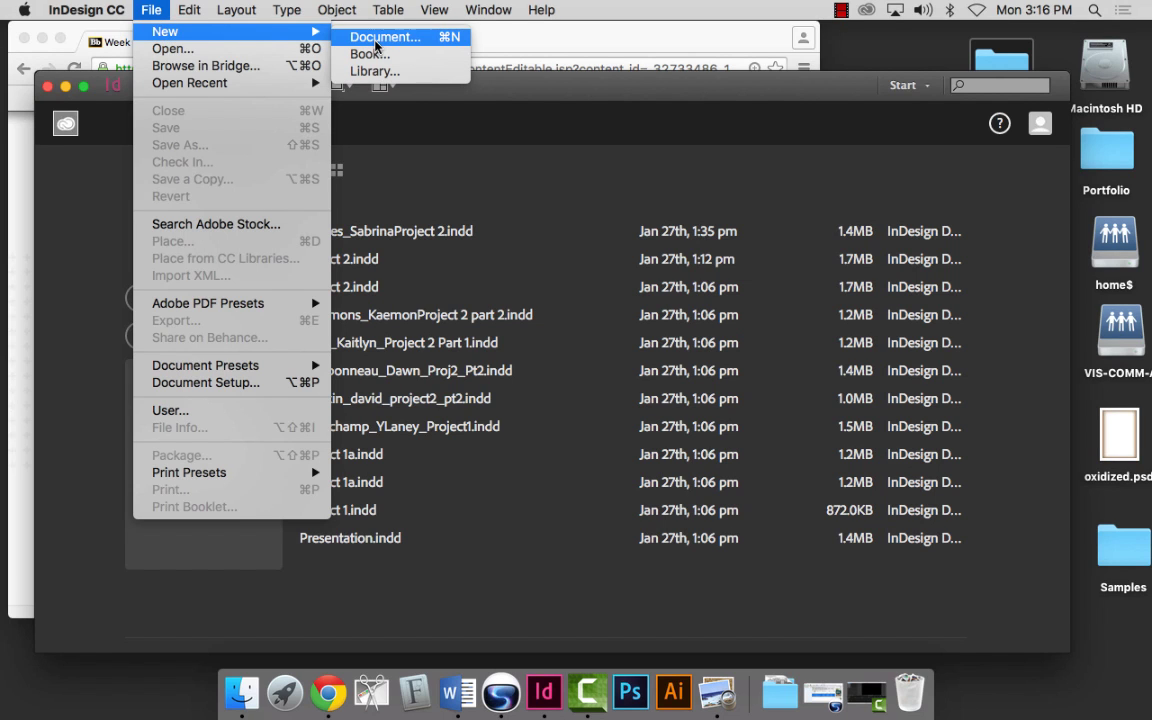
click(377, 37)
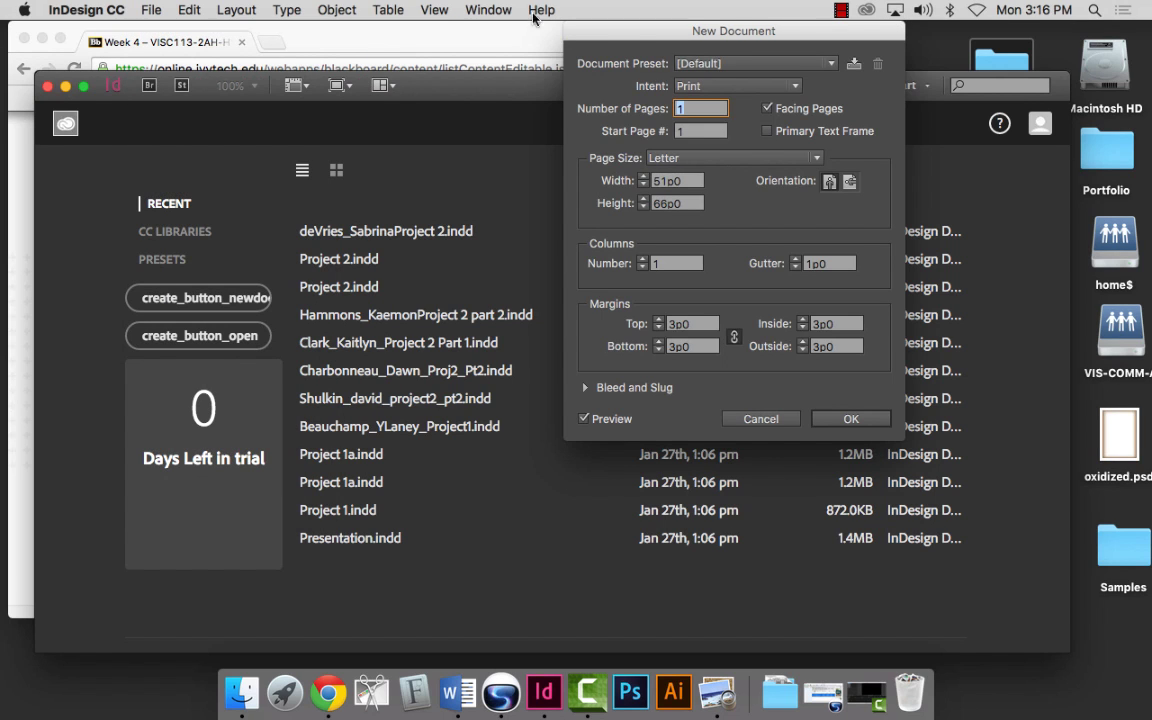
drag(697, 37, 537, 99)
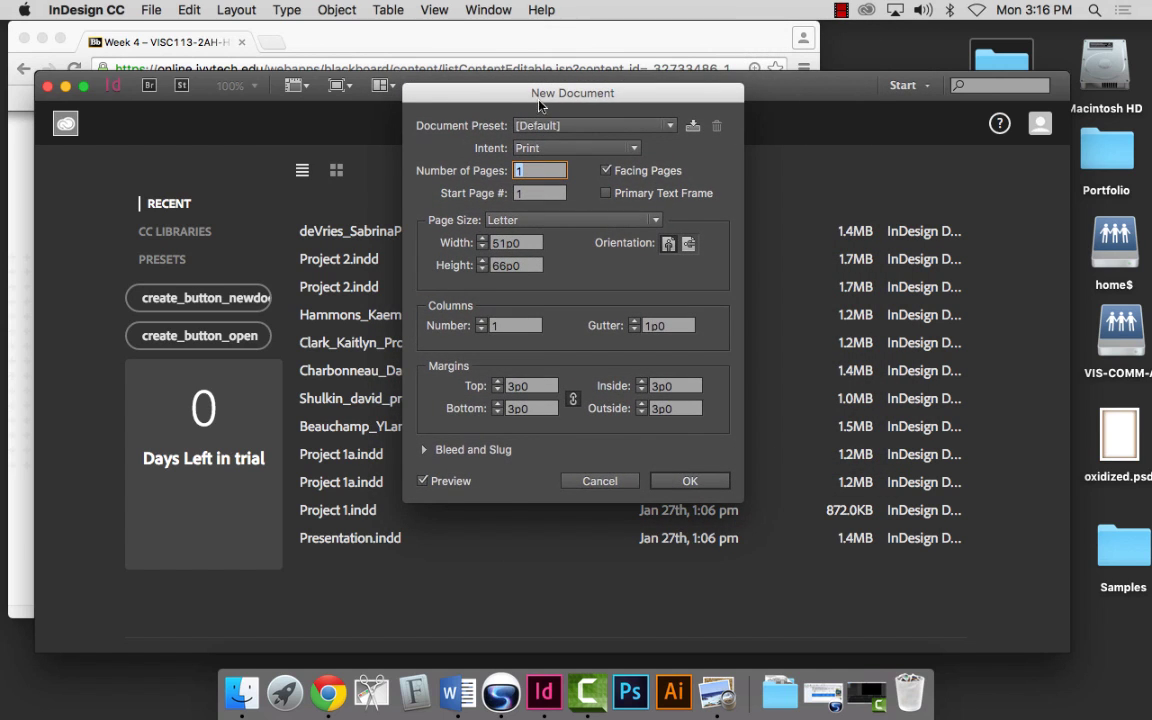
Turn off facing pages and the preview for the new document.
click(607, 174)
click(607, 174)
click(622, 177)
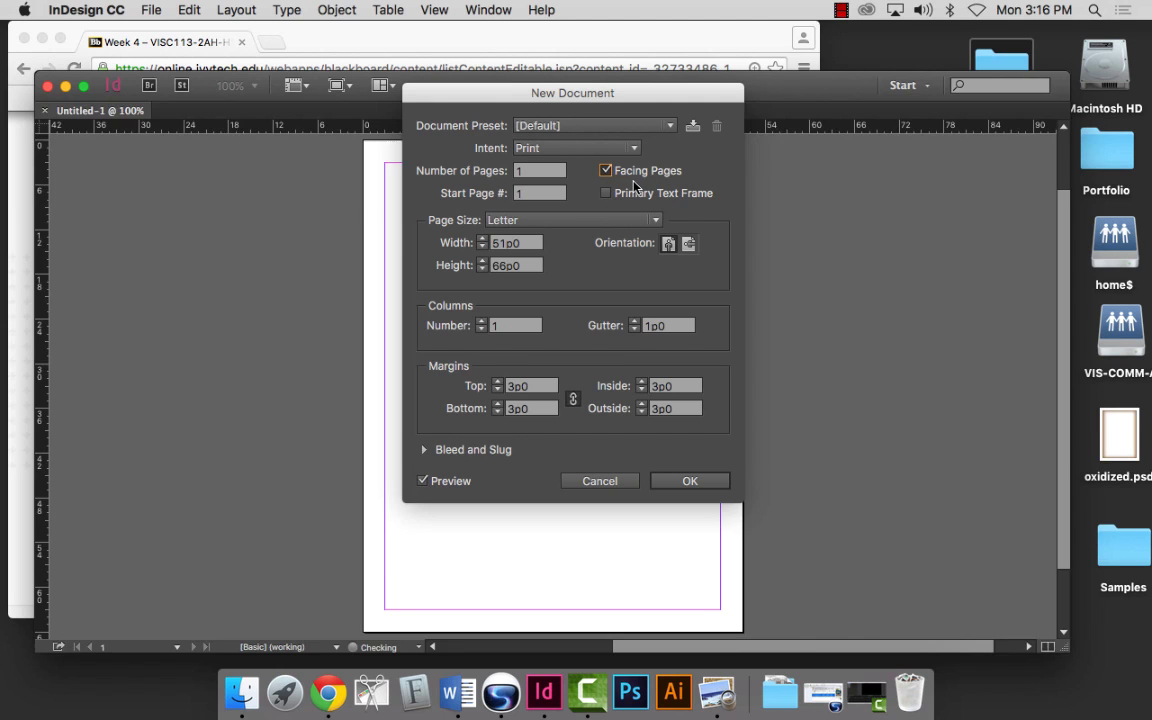
drag(600, 92, 673, 80)
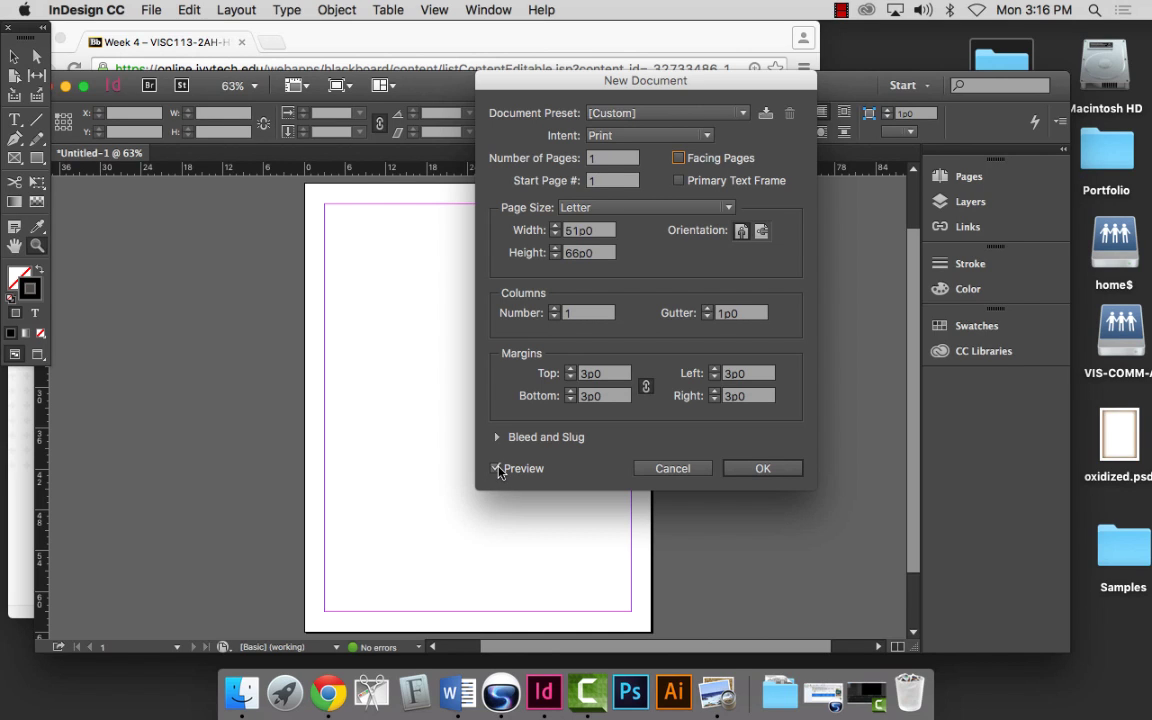
click(496, 469)
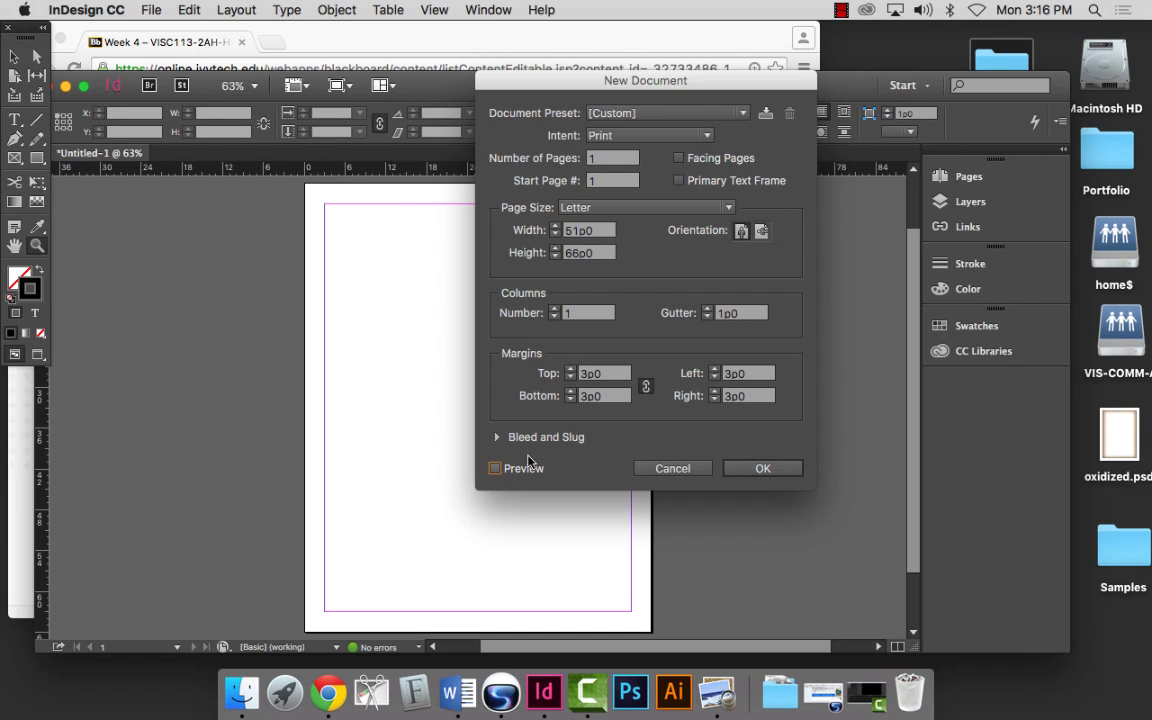
Set the new document's page size to 60 picas wide and 10 in high.
click(605, 210)
click(592, 225)
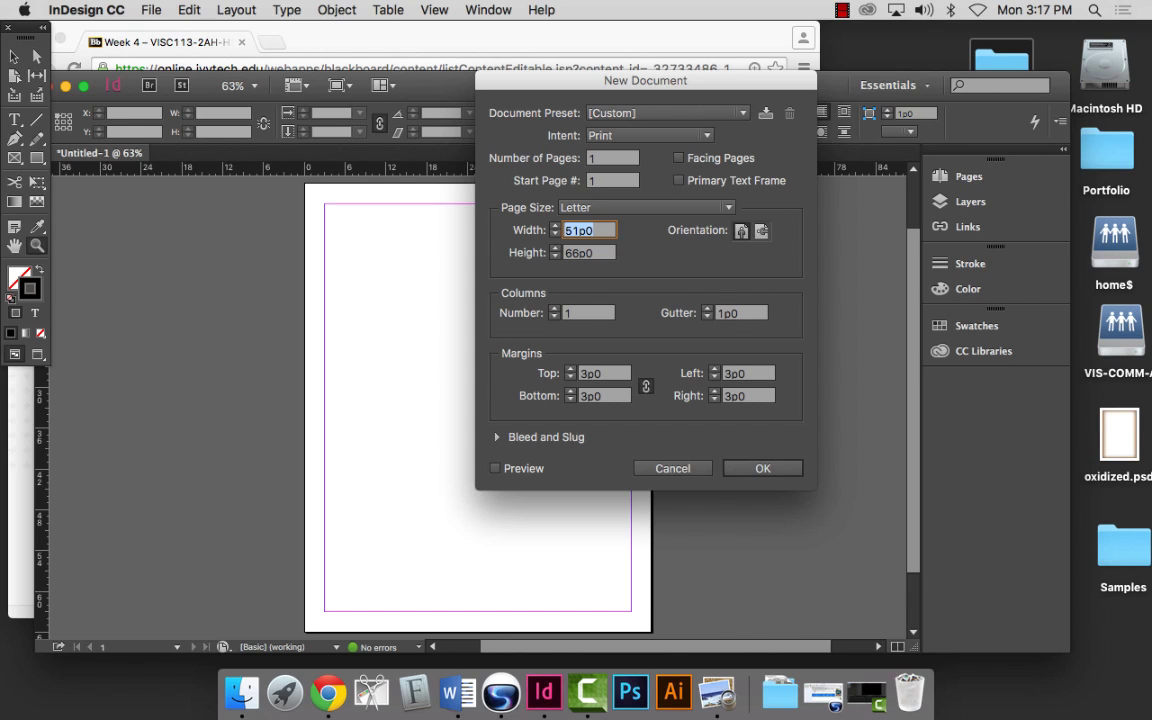
text(60p)
key(Tab)
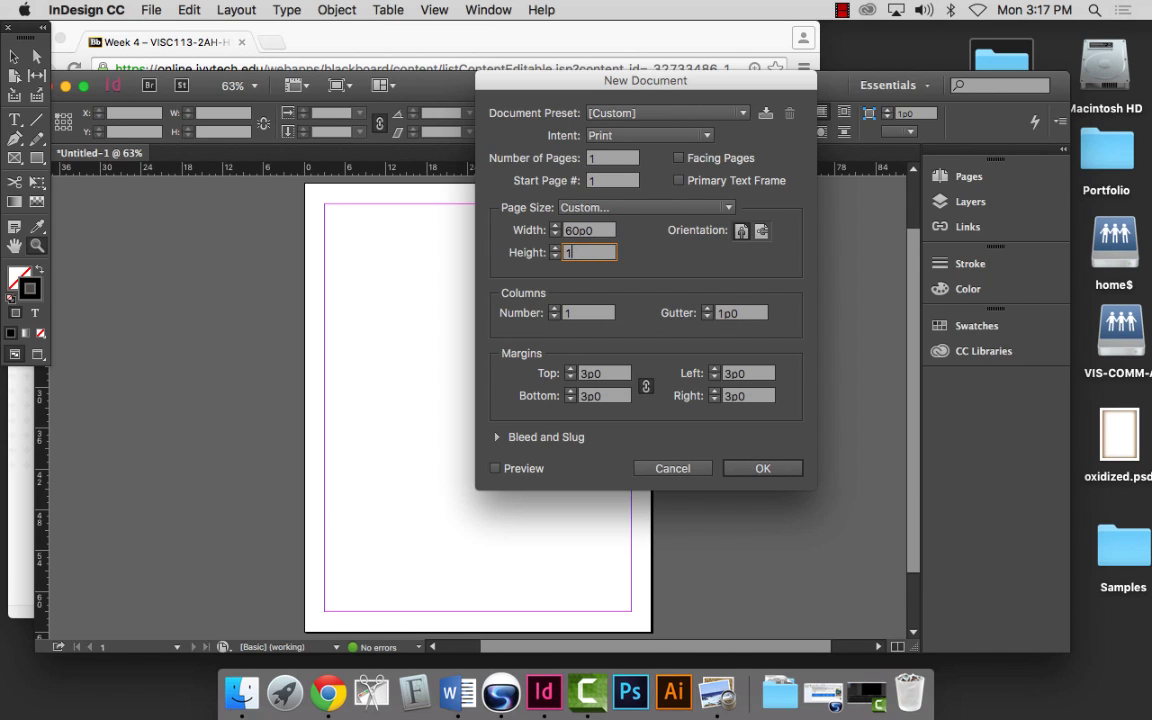
text(10 in)
key(Tab)
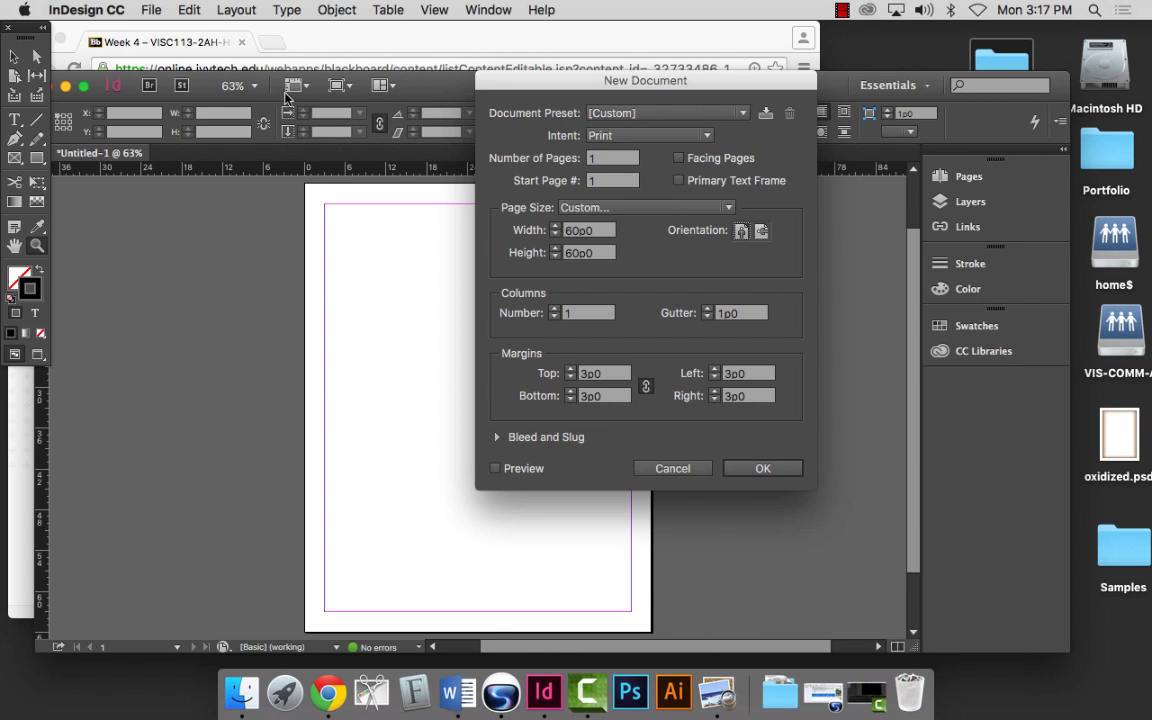
Return to the assignment page in Chrome and read which paragraph, closing date and typestyles must be set in Garamond.
click(305, 30)
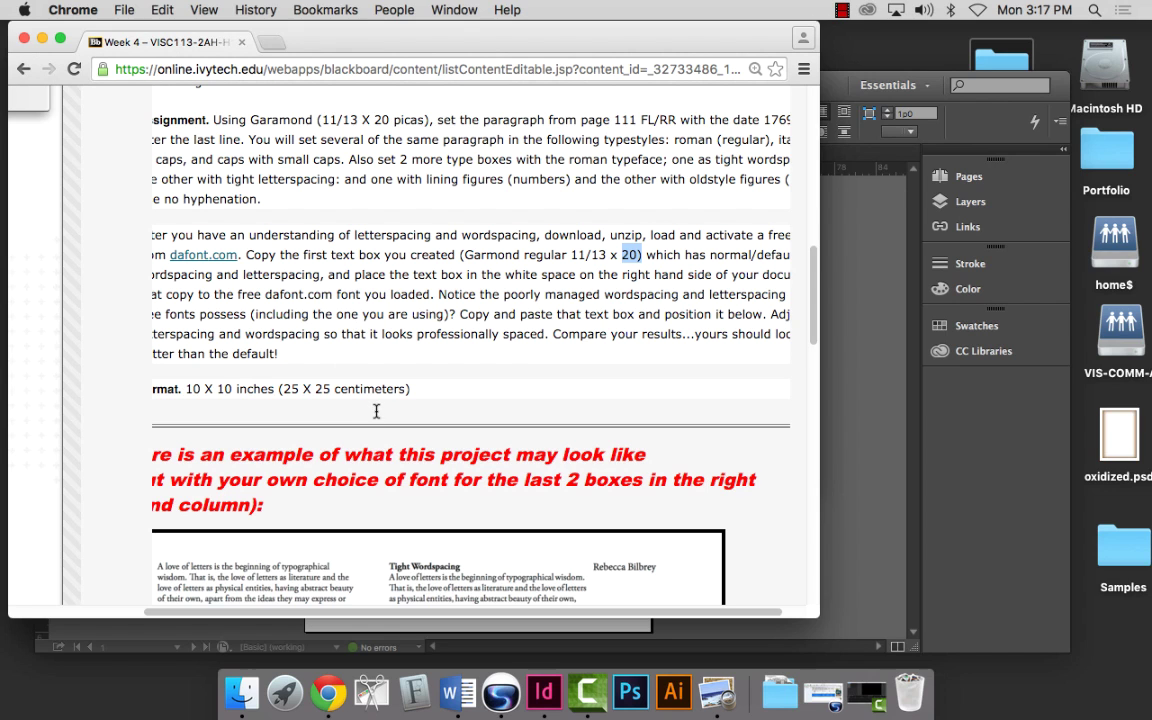
scroll(368, 193, up, 3)
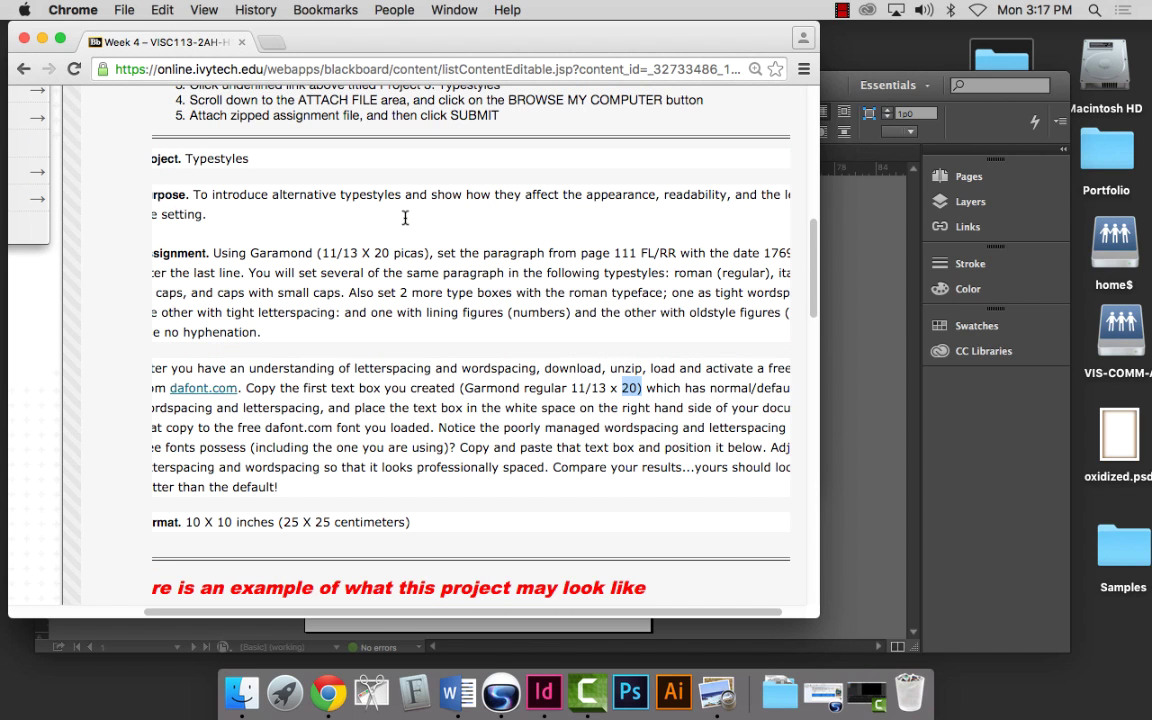
scroll(404, 217, left, 2)
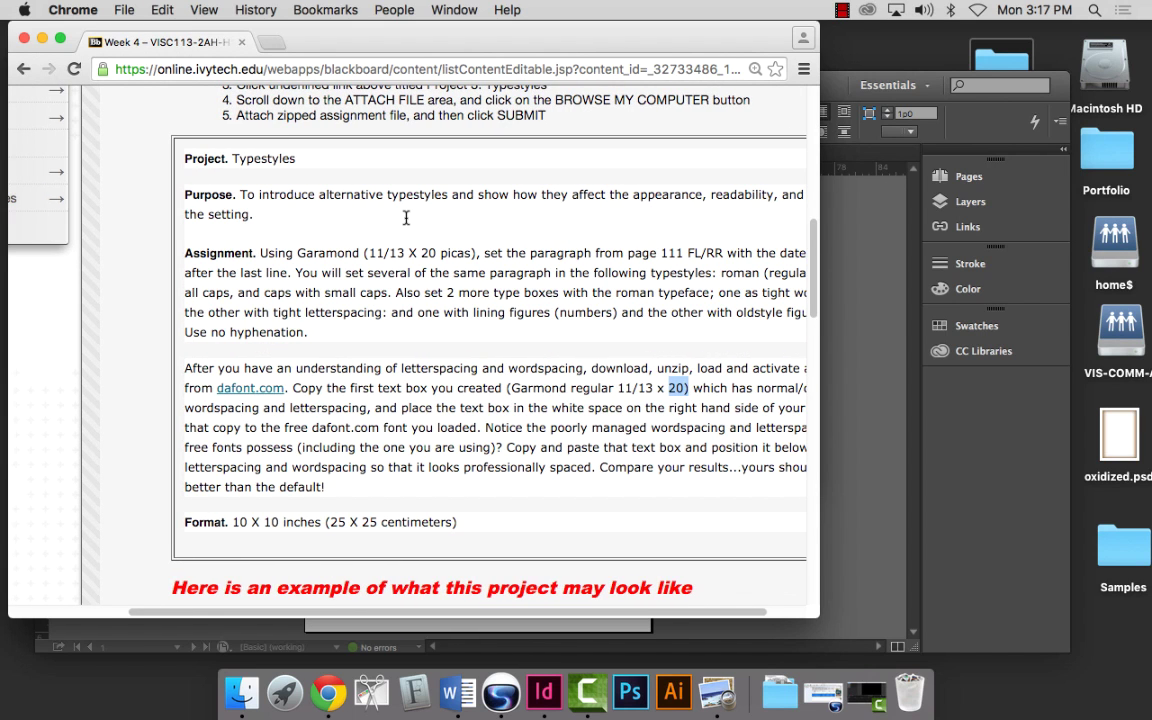
scroll(406, 217, right, 1)
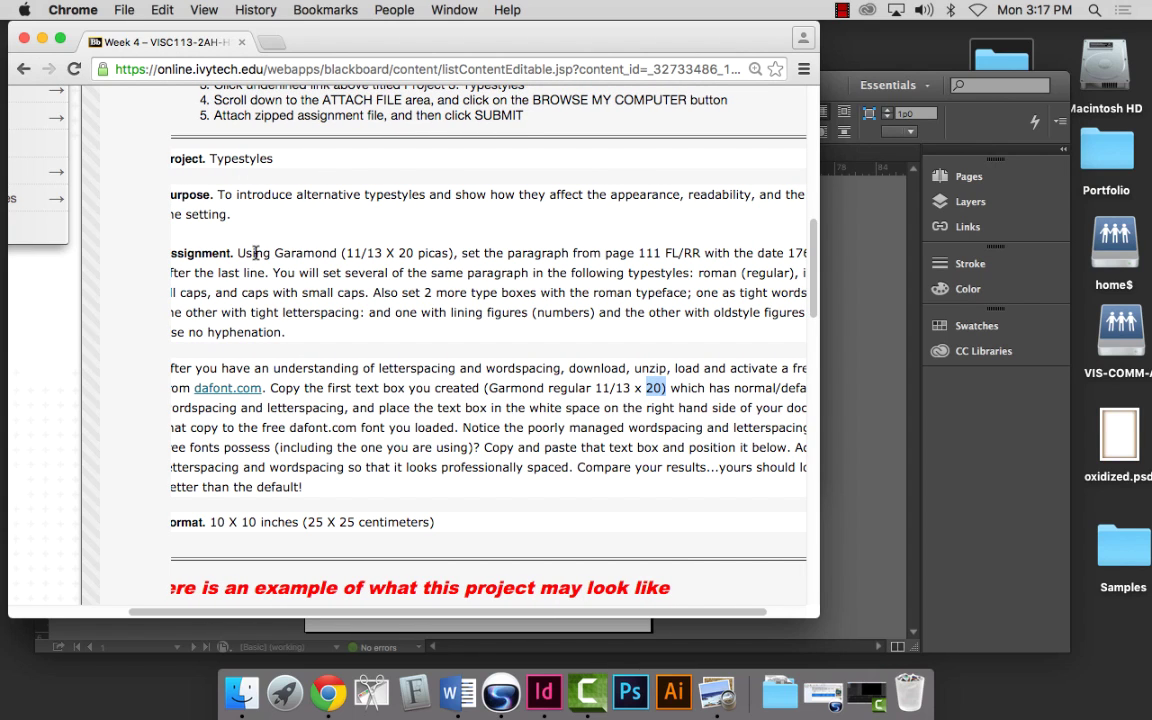
drag(238, 253, 766, 253)
scroll(445, 253, right, 2)
scroll(400, 265, left, 4)
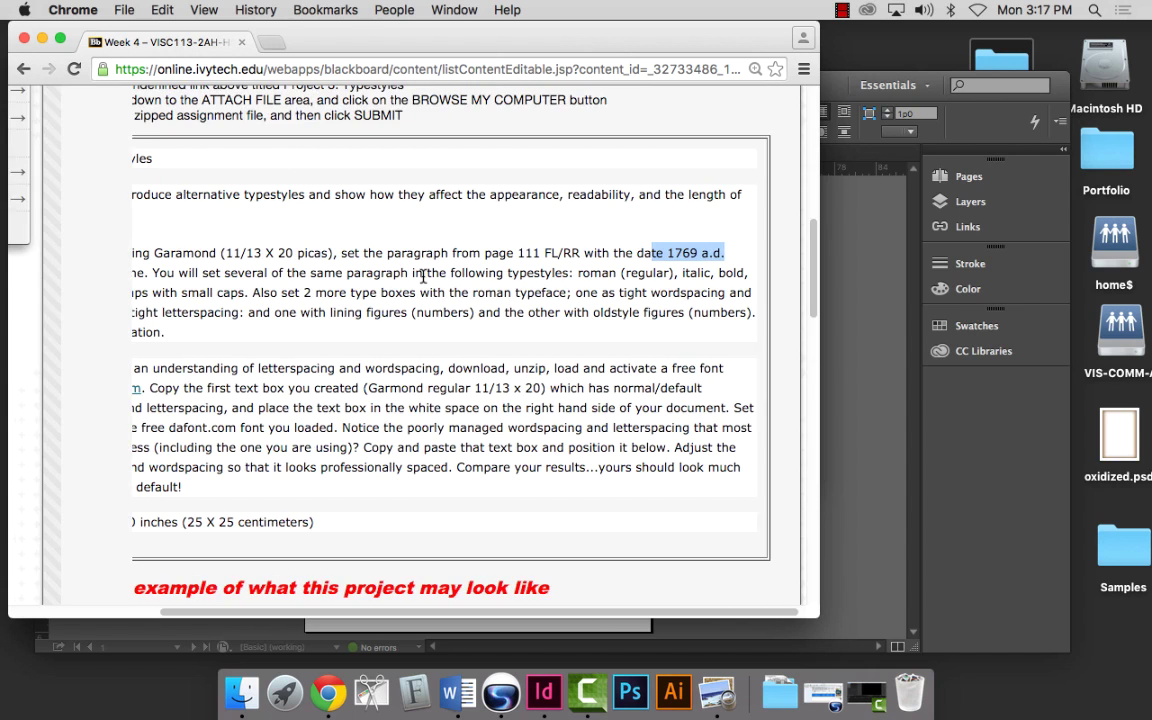
scroll(424, 276, left, 3)
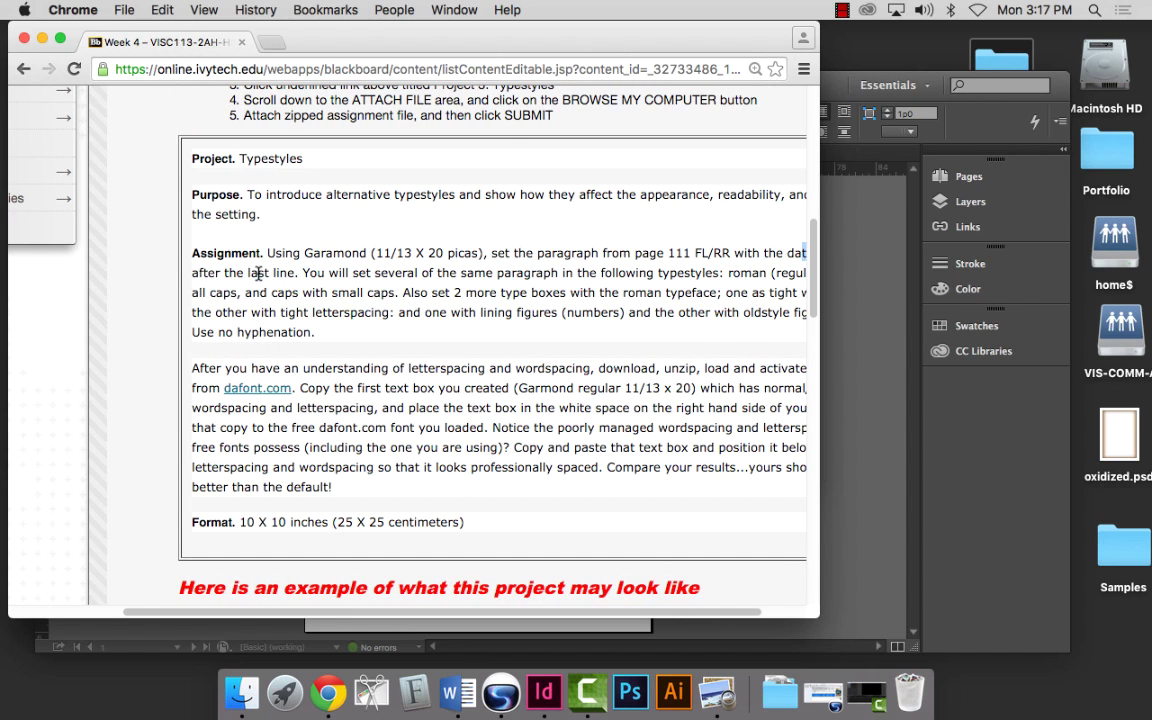
scroll(280, 274, right, 1)
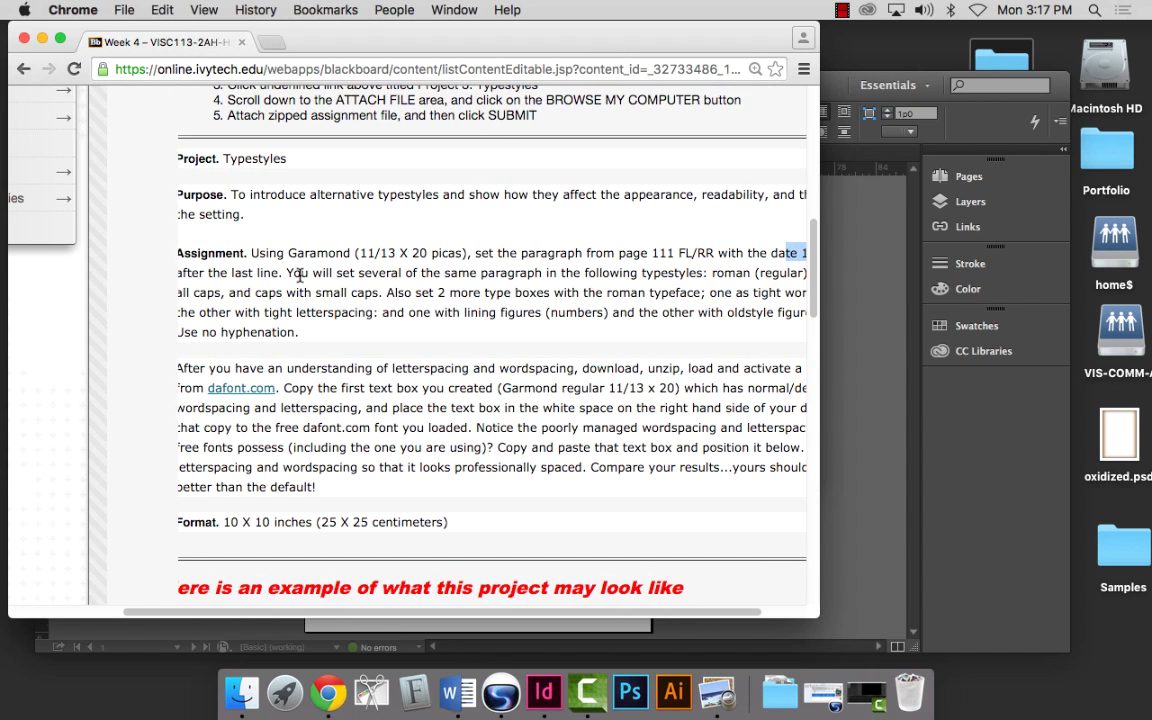
scroll(299, 277, right, 9)
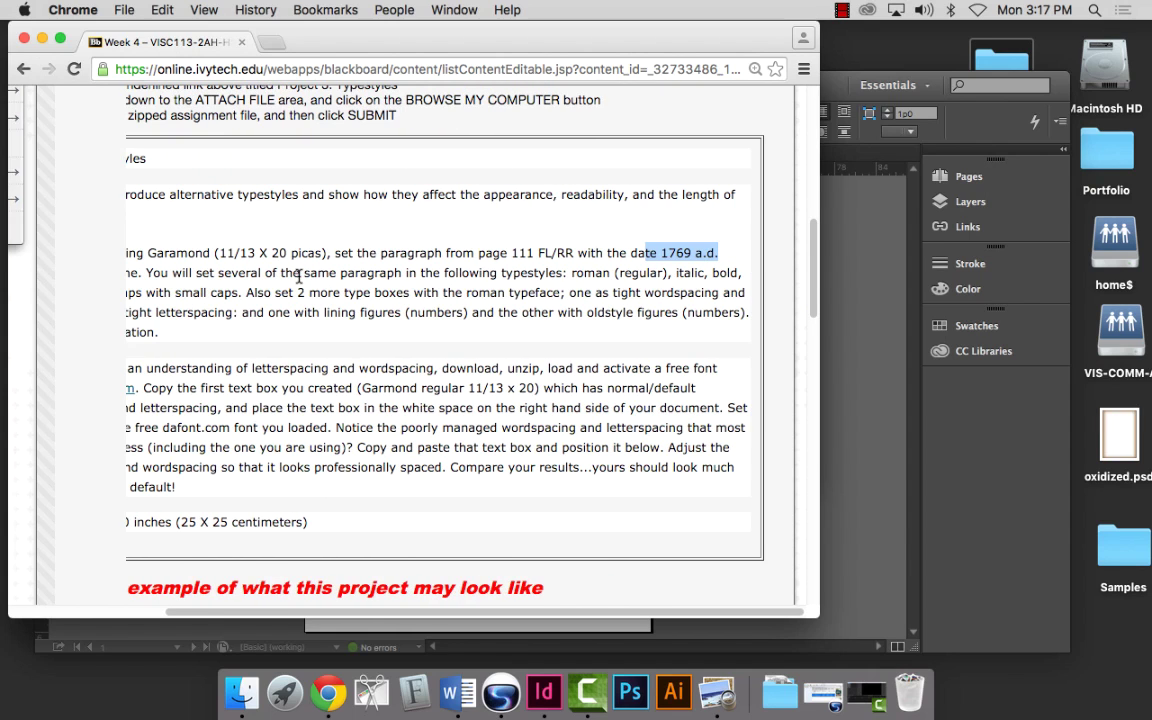
scroll(427, 286, left, 6)
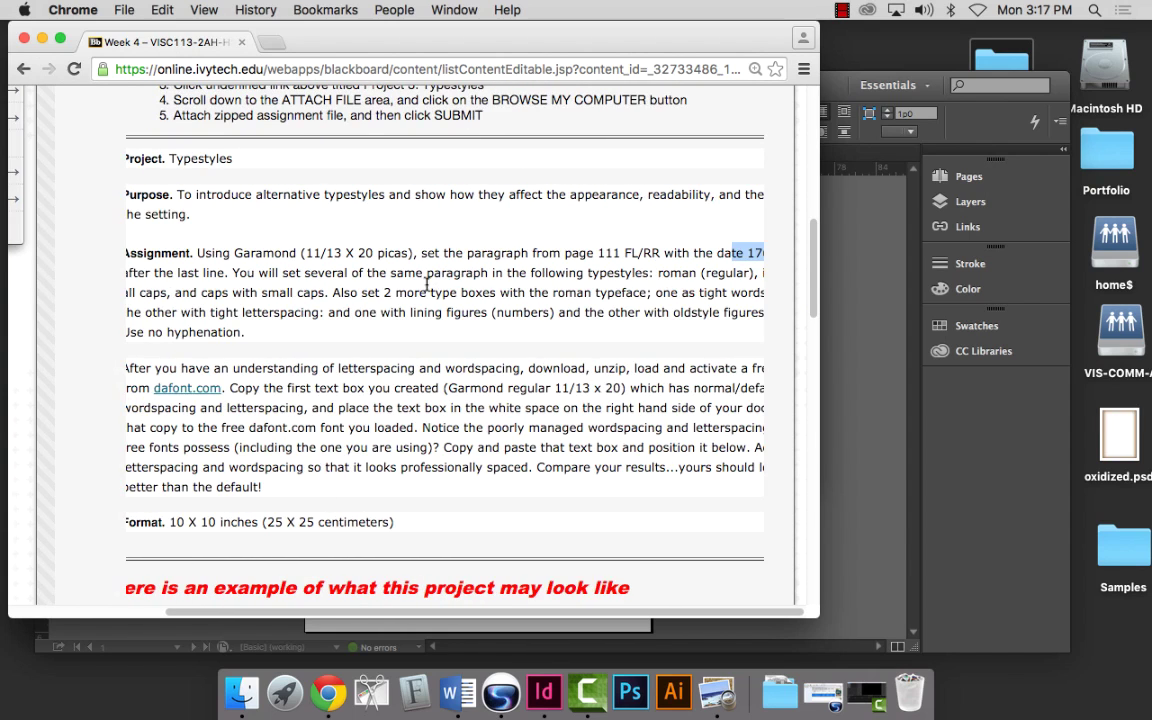
scroll(427, 286, left, 12)
Read the assignment's requirements for the additional roman type boxes, covering wordspacing, letterspacing, figure styles and hyphenation.
scroll(301, 298, right, 17)
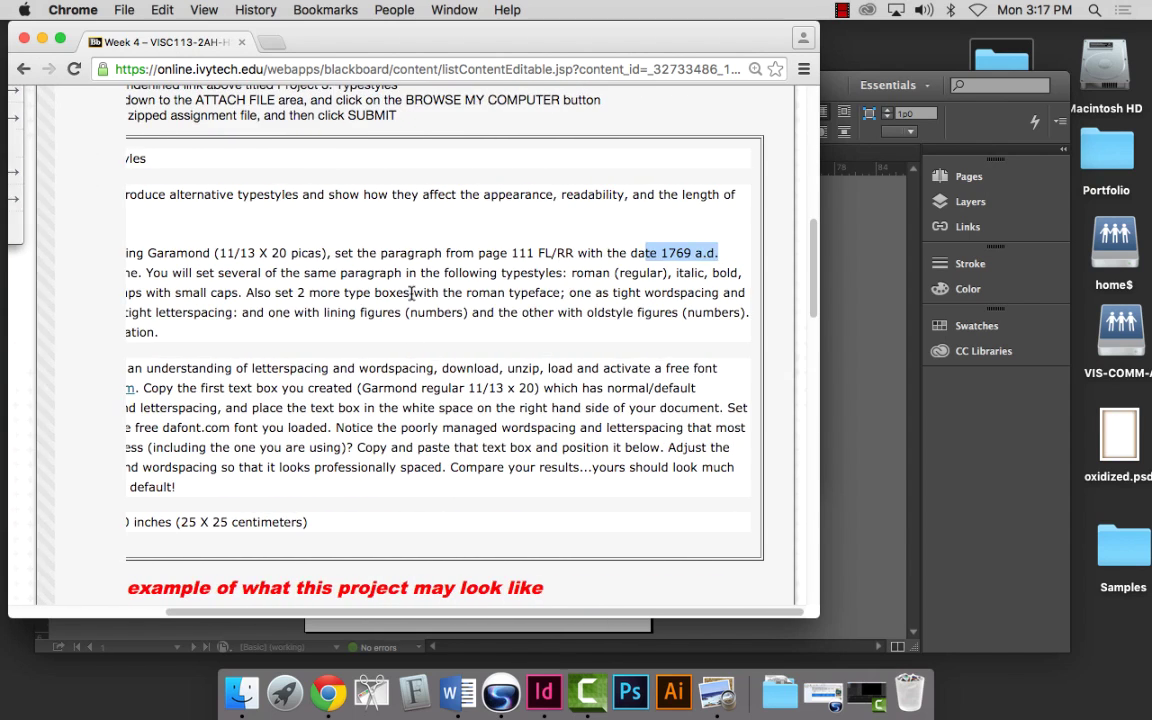
scroll(340, 255, left, 7)
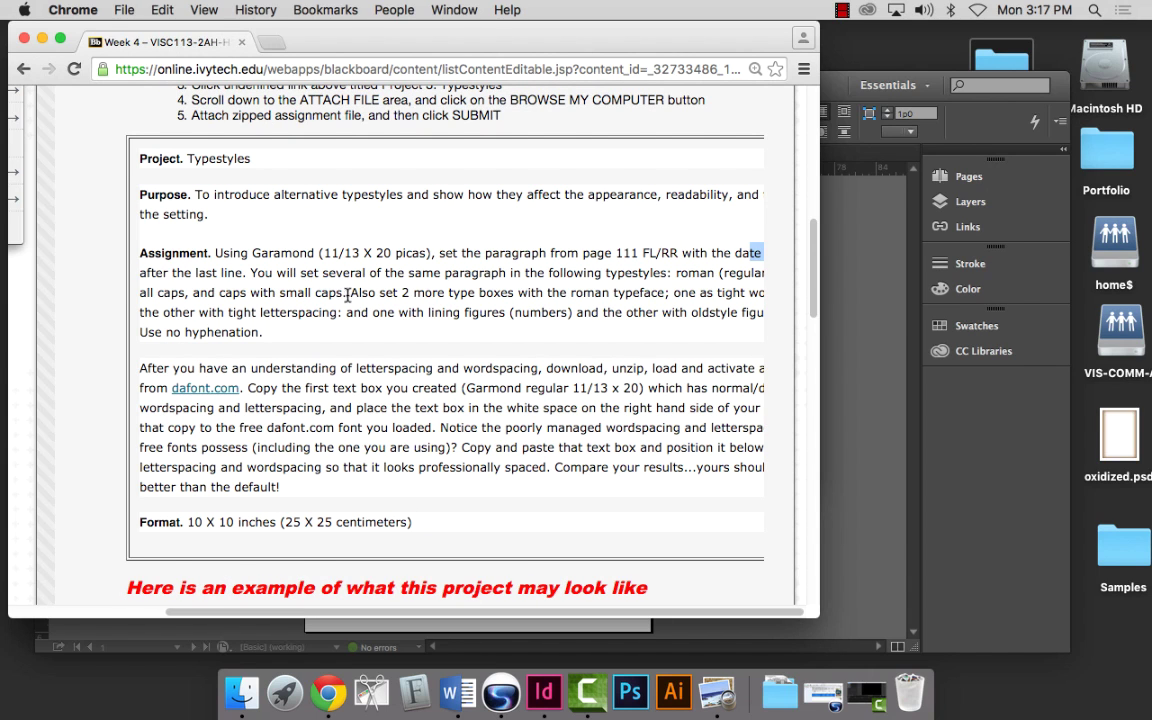
drag(350, 293, 537, 318)
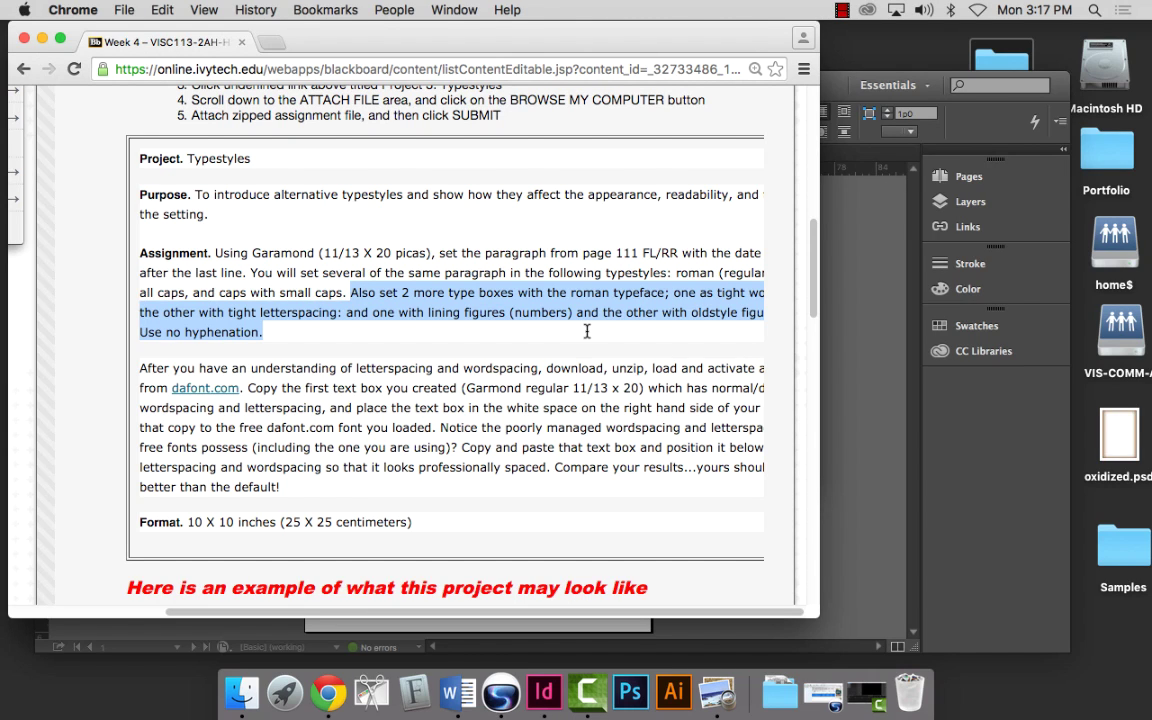
scroll(576, 334, right, 5)
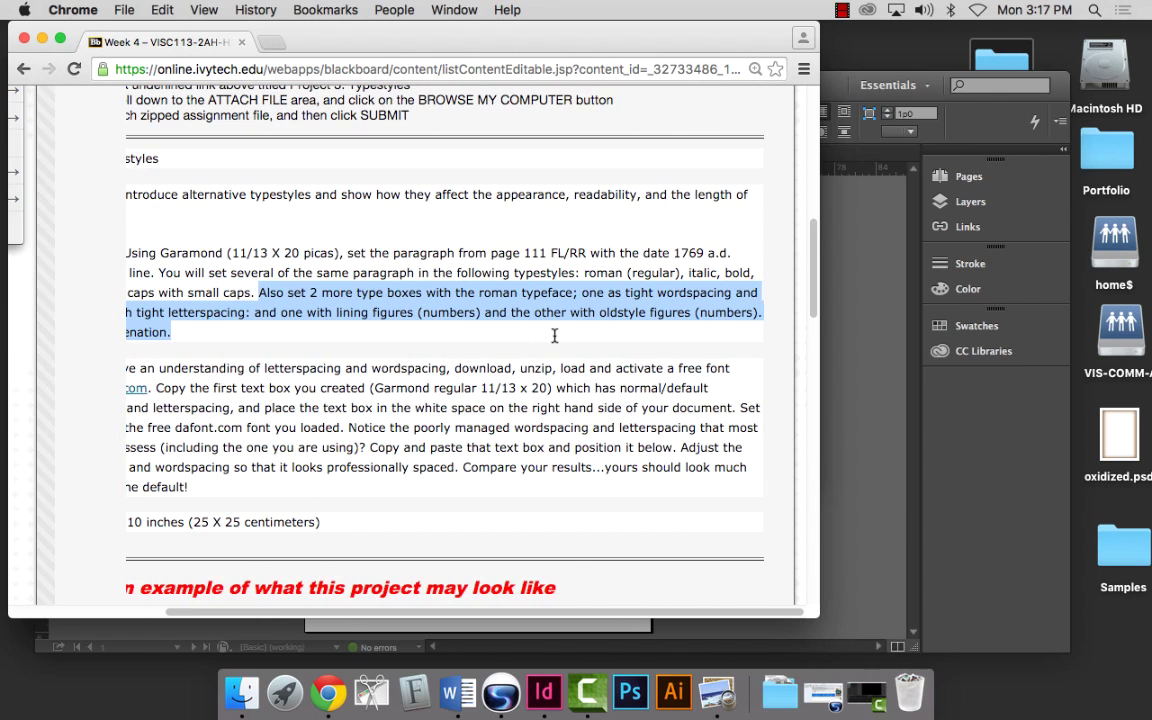
scroll(554, 336, left, 4)
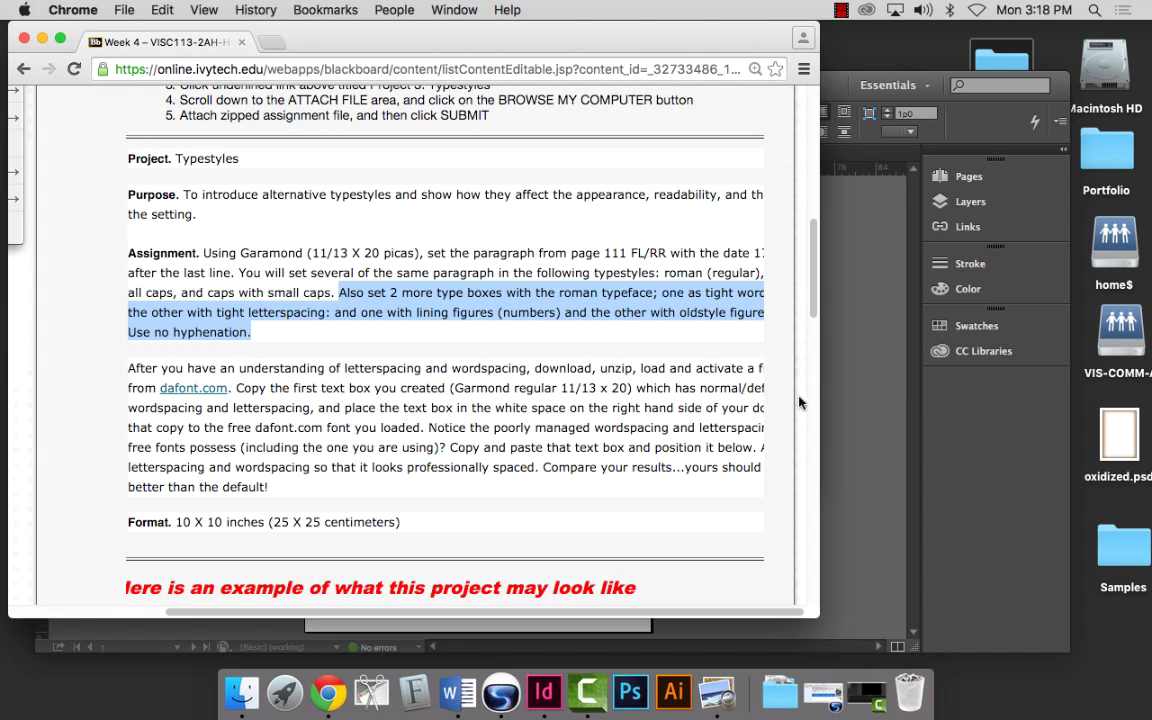
Examine the example layout on the assignment page, including both text columns and the before and after boxes.
click(862, 398)
click(298, 59)
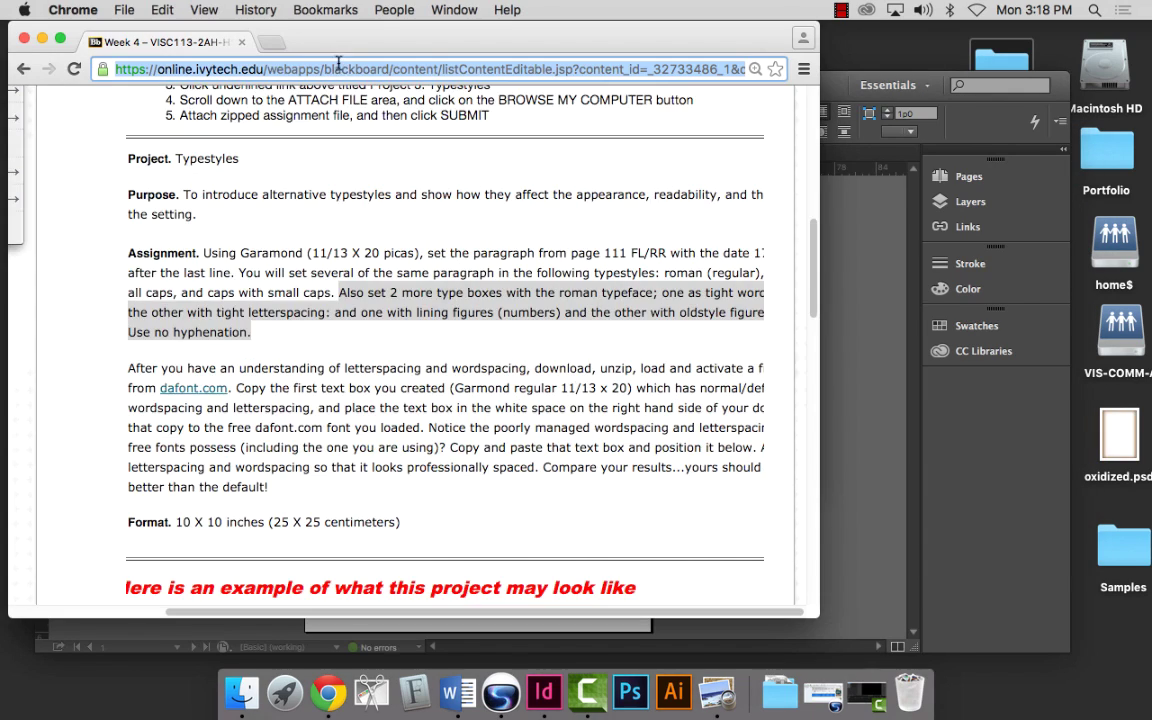
scroll(392, 333, down, 10)
scroll(392, 333, up, 5)
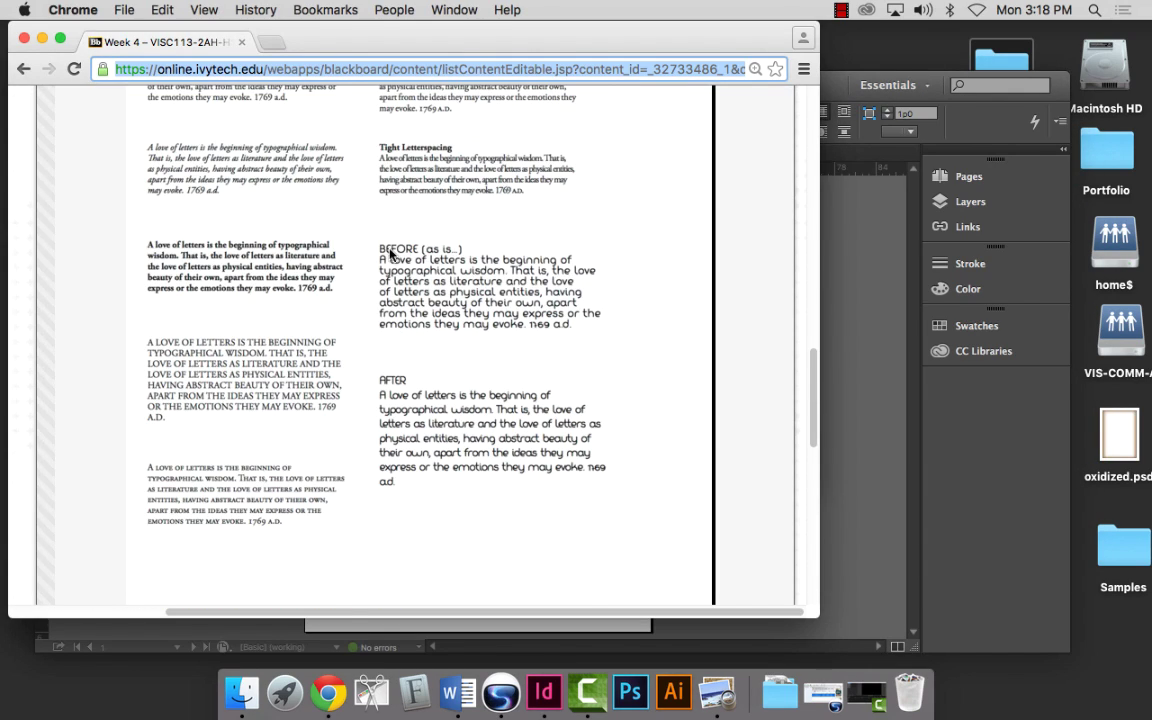
scroll(402, 243, up, 4)
scroll(364, 209, down, 3)
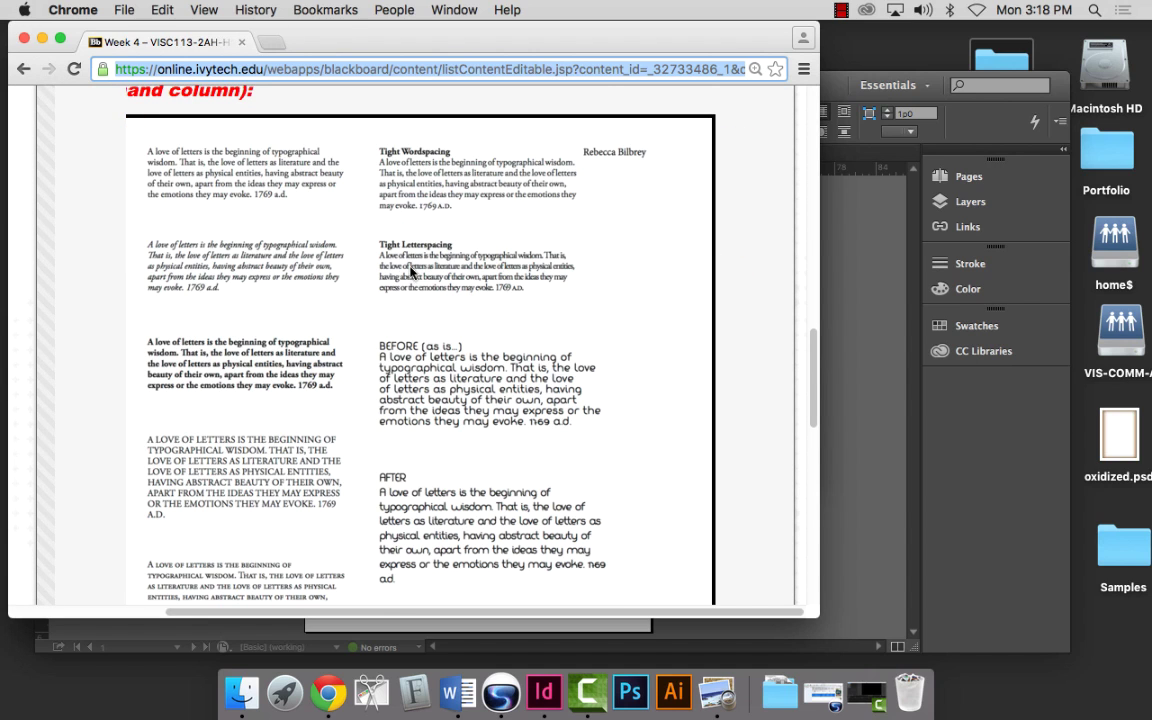
scroll(423, 273, down, 3)
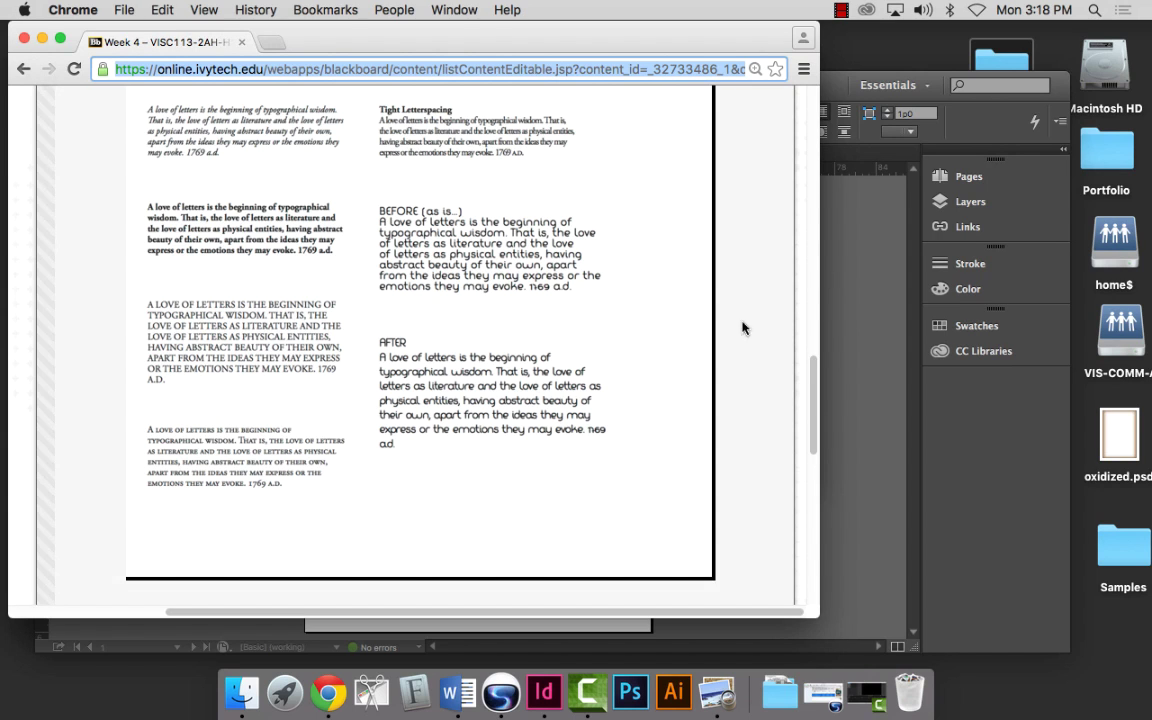
Switch back to InDesign and create the single-page document at 60p0 by 60p0 with 3p0 margins.
click(848, 319)
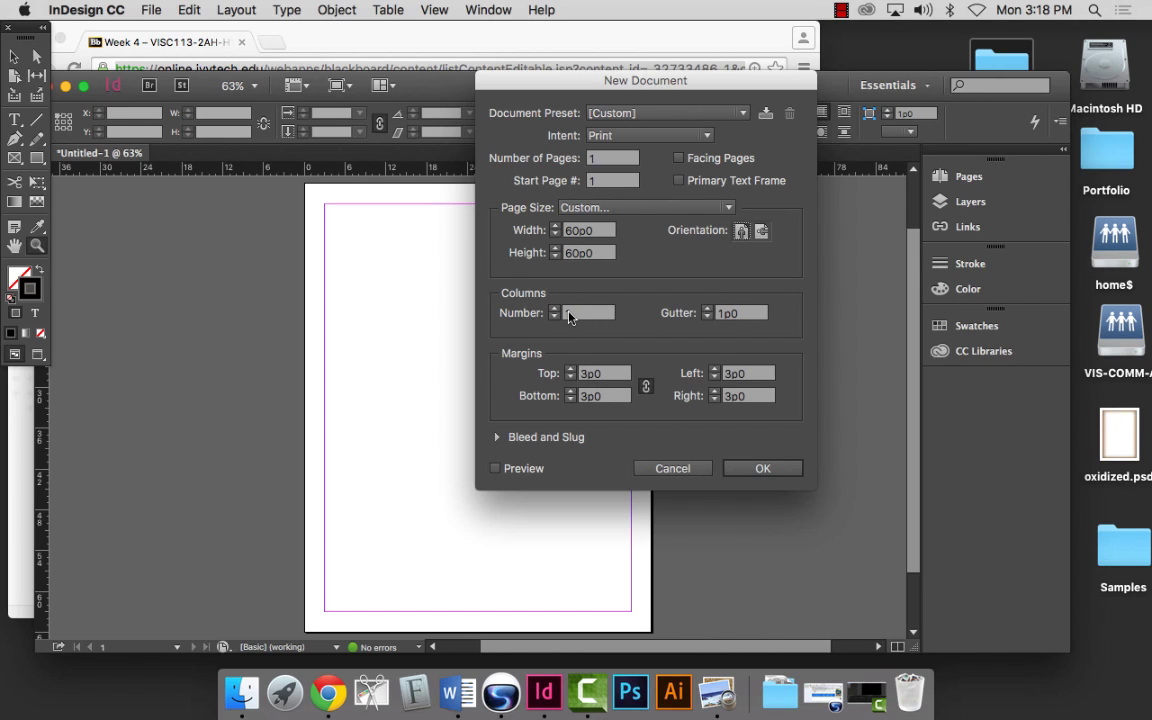
click(759, 468)
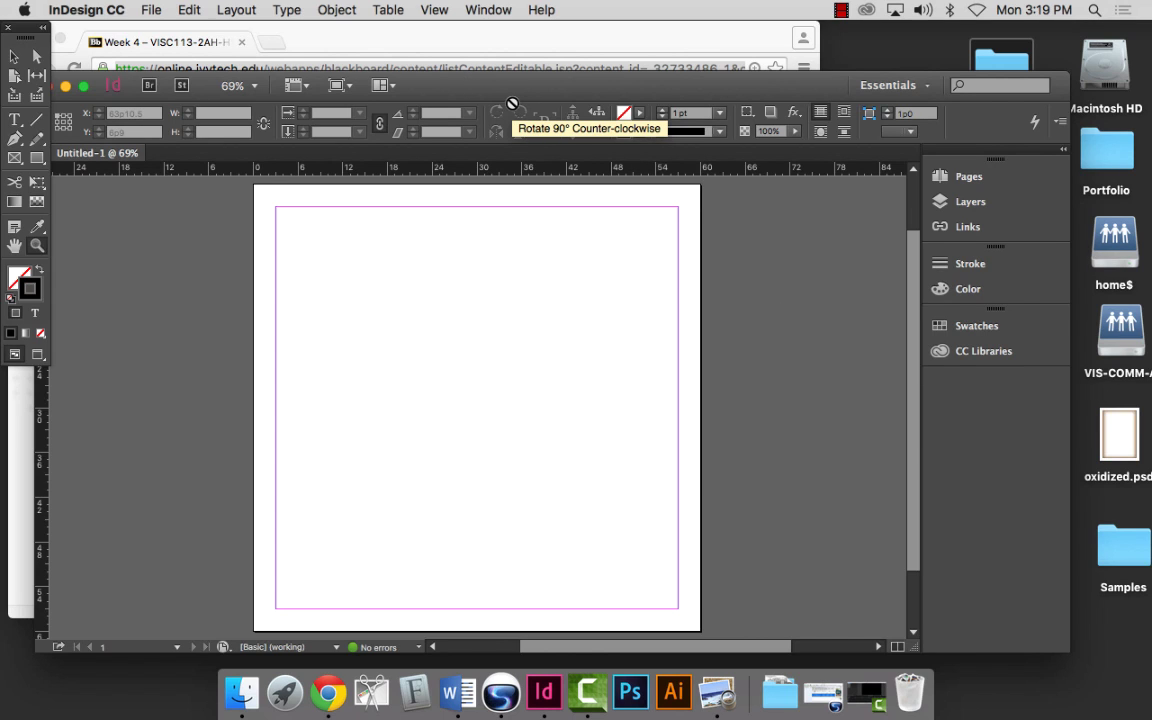
Review the document's page size in Document Setup and leave it without making changes.
click(155, 11)
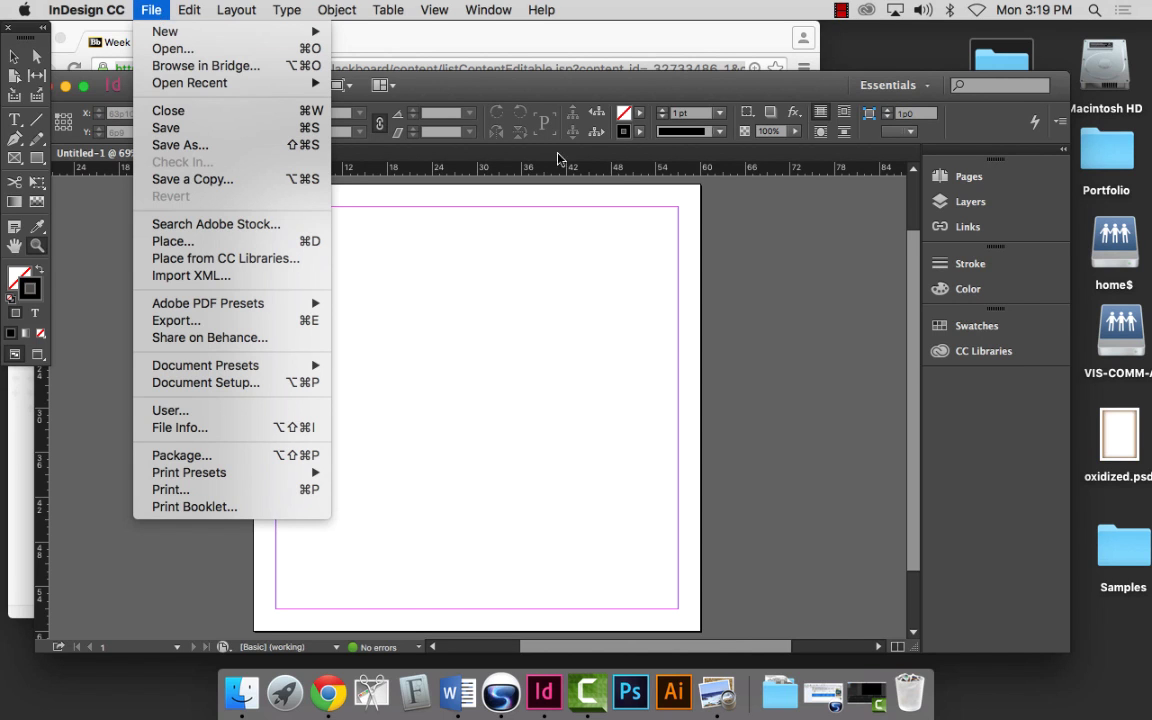
mouse_move(189, 10)
click(190, 382)
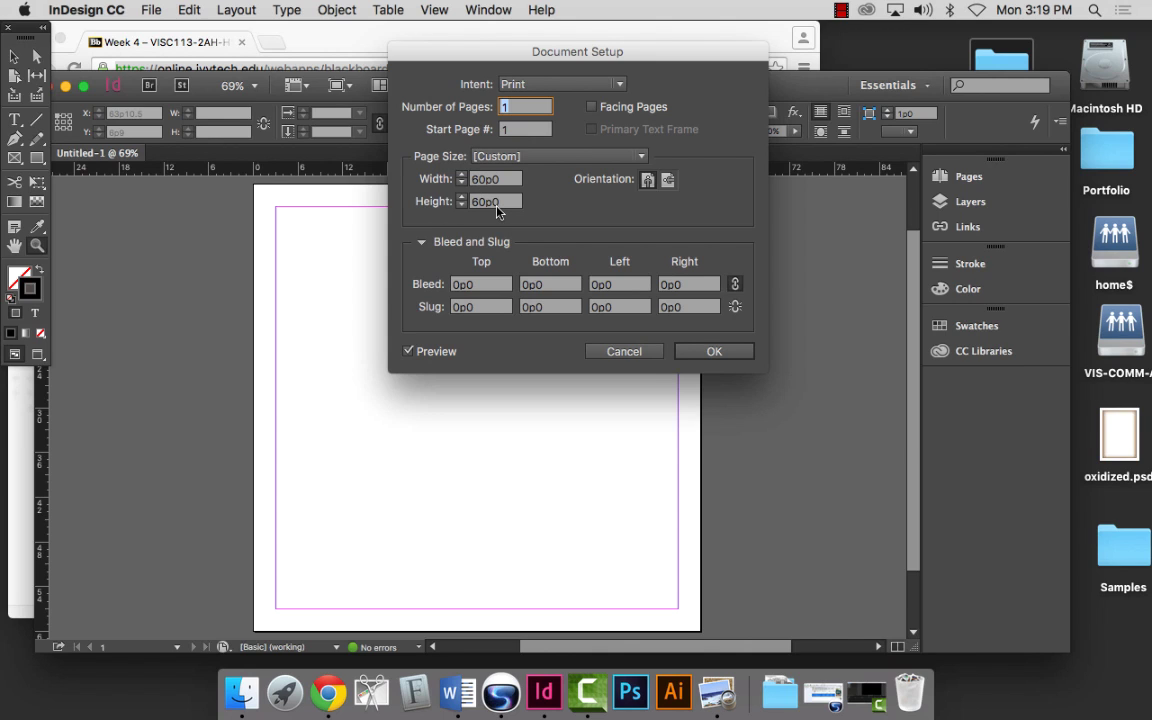
click(633, 353)
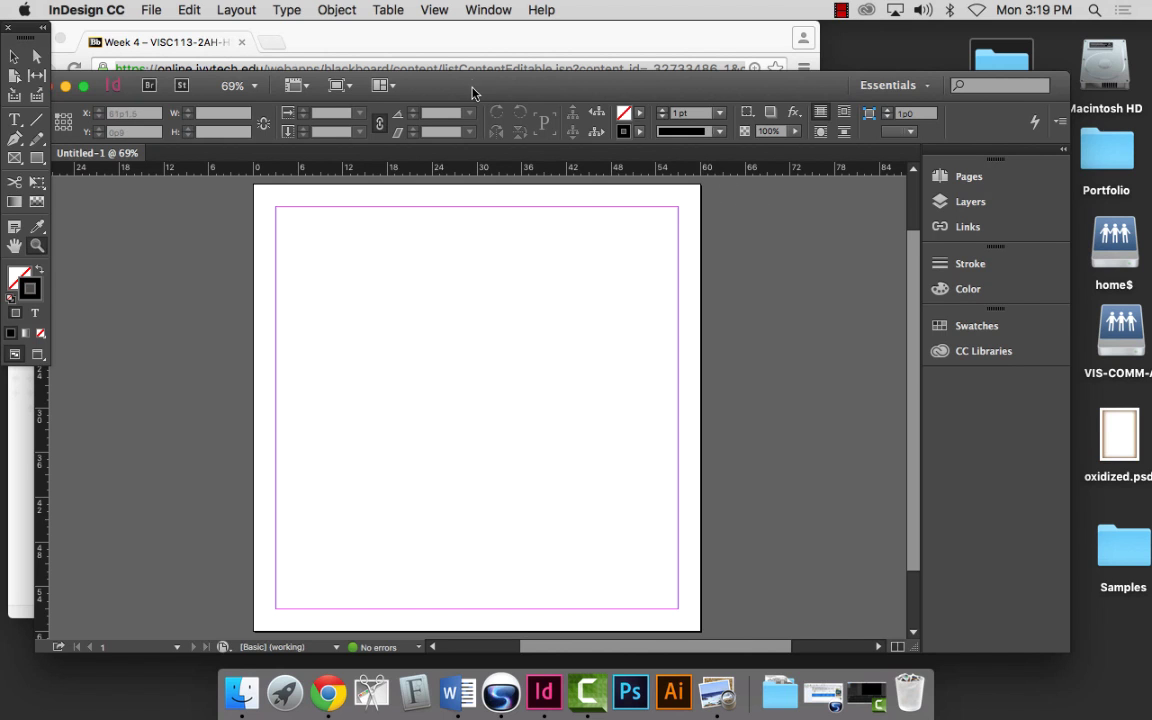
Move the InDesign window up the screen and frame the whole page in view.
drag(418, 78, 432, 28)
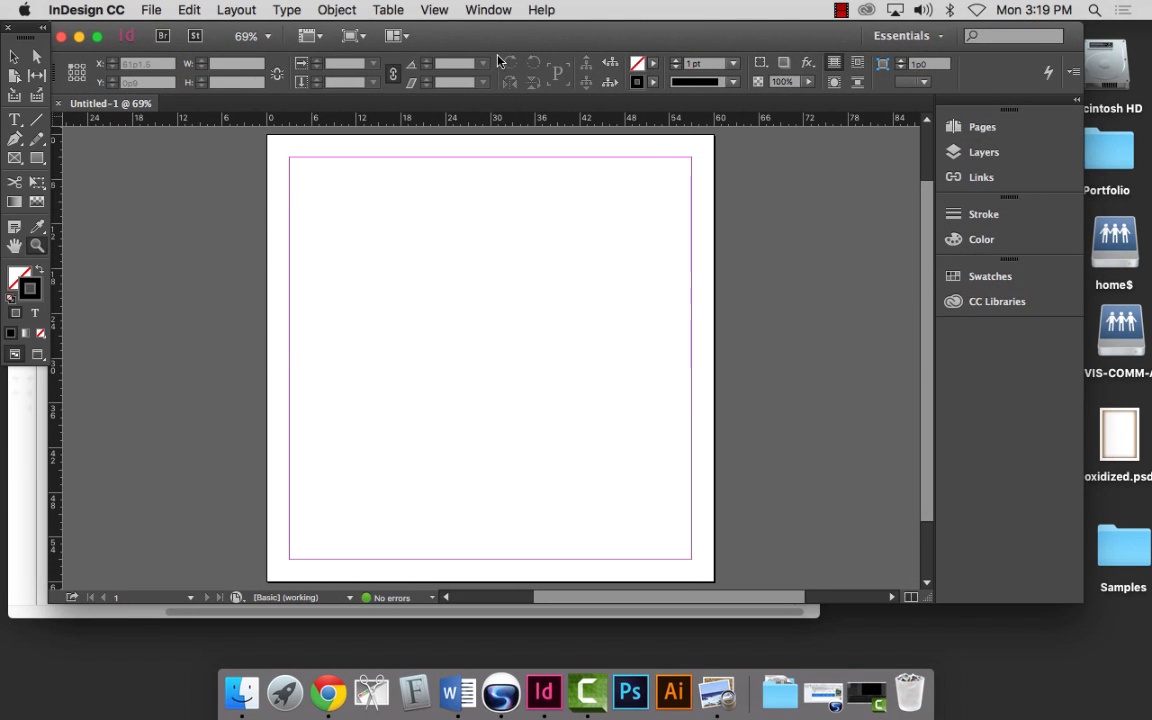
key(super+minus)
key(super+minus)
key(super+minus)
key(super+minus)
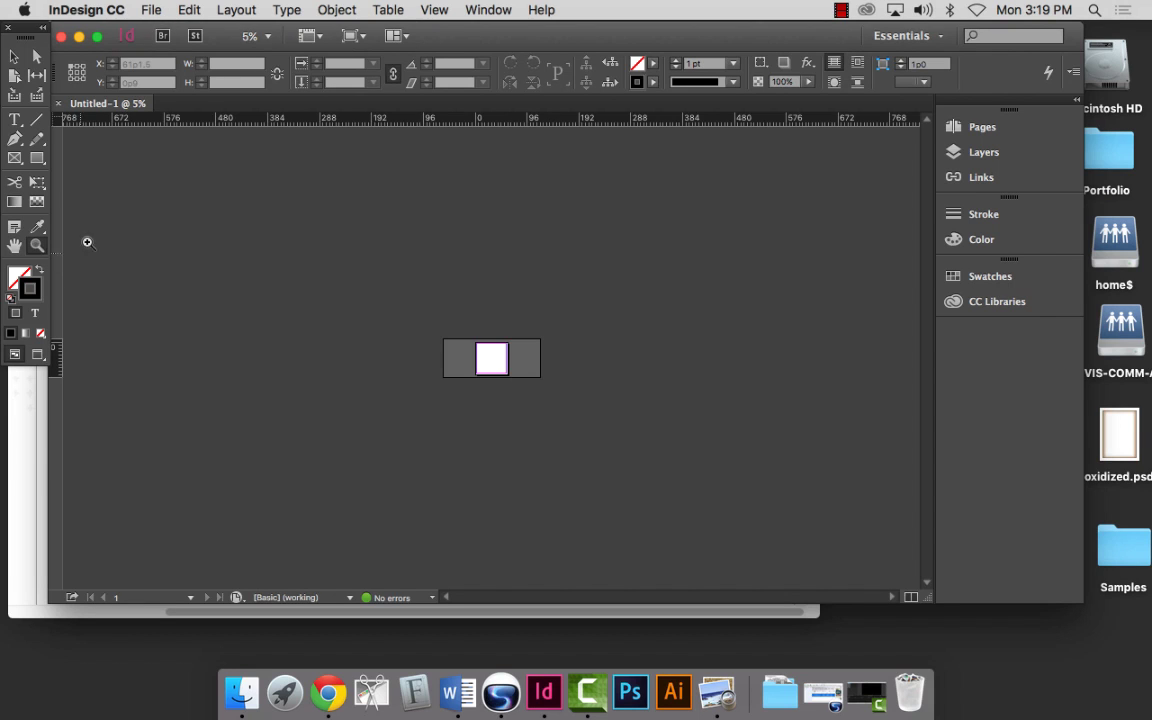
click(37, 245)
drag(462, 337, 586, 409)
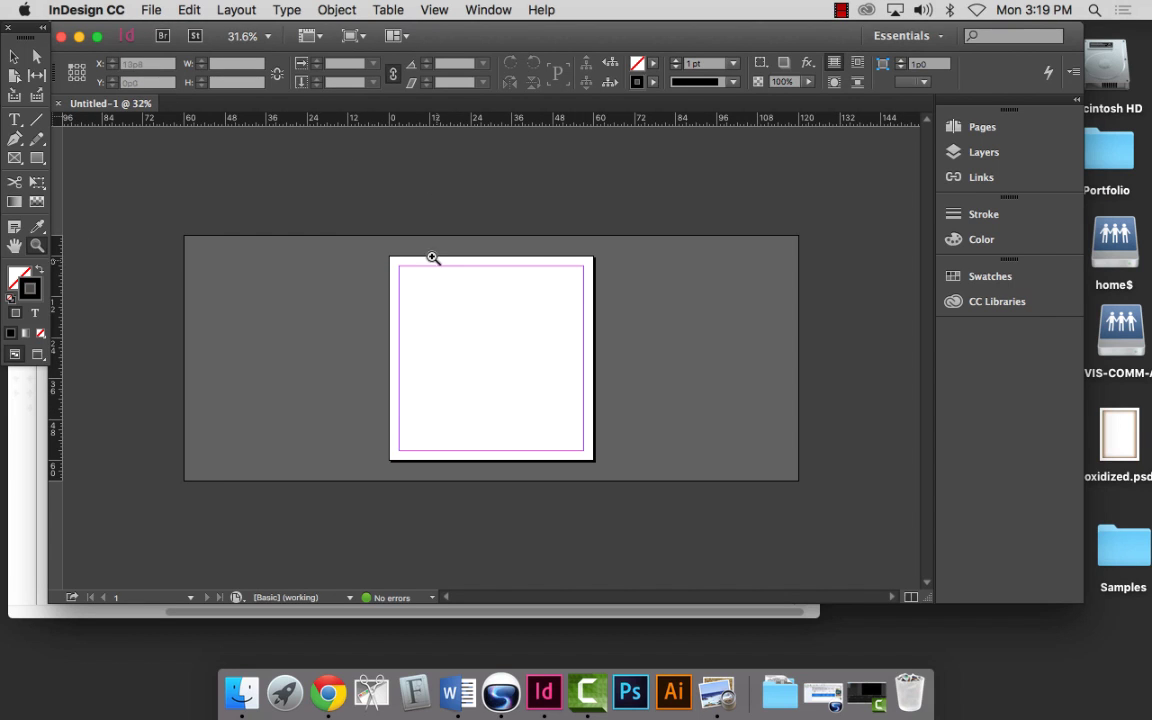
drag(372, 230, 650, 450)
Place the "Project 3 body copy" file from the "Project 3 - Typestyles" folder, dismissing the missing fonts notice to load its text.
click(150, 10)
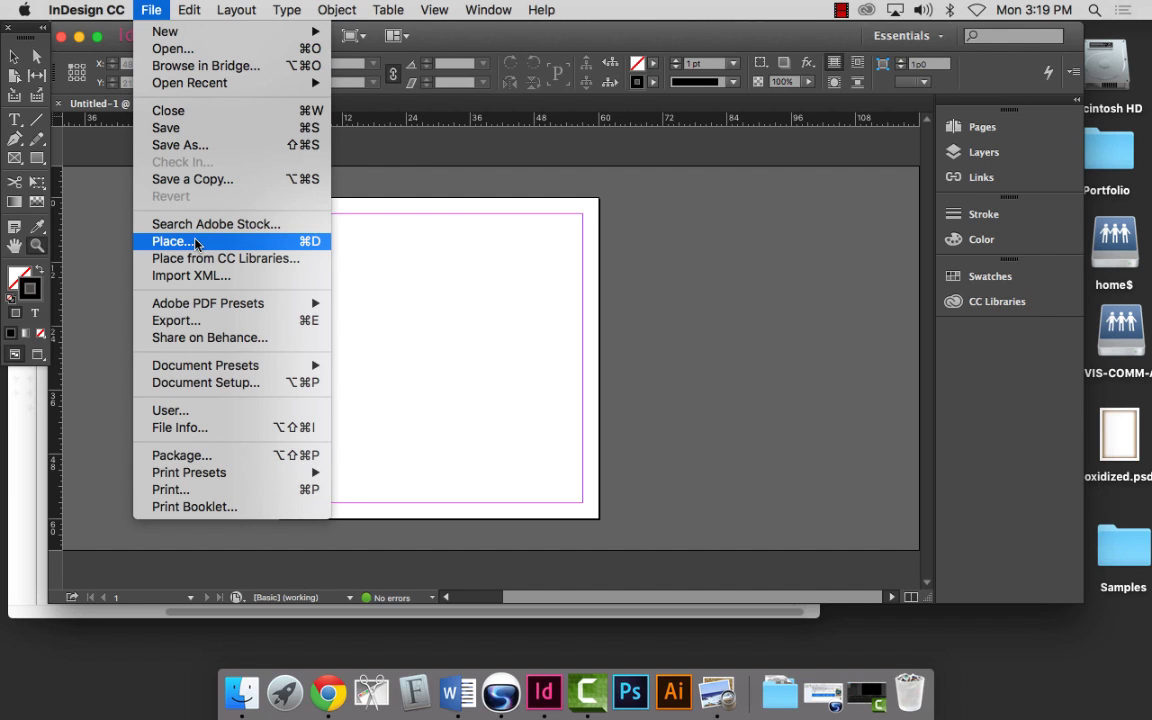
click(196, 243)
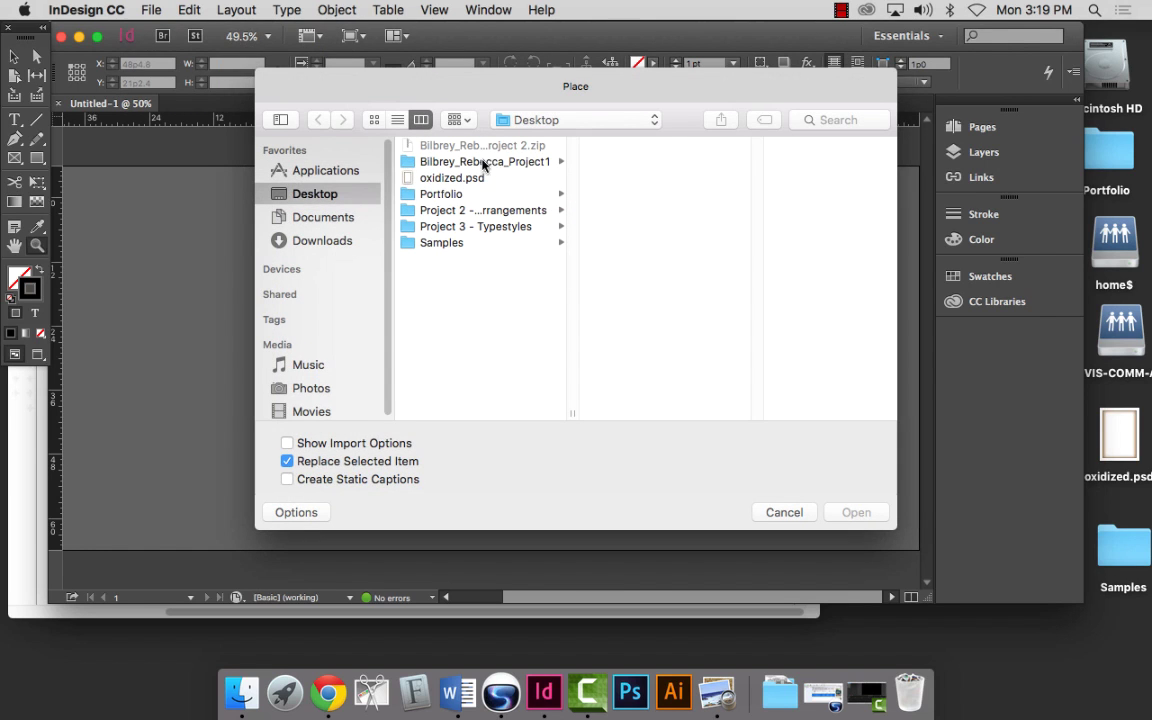
click(445, 226)
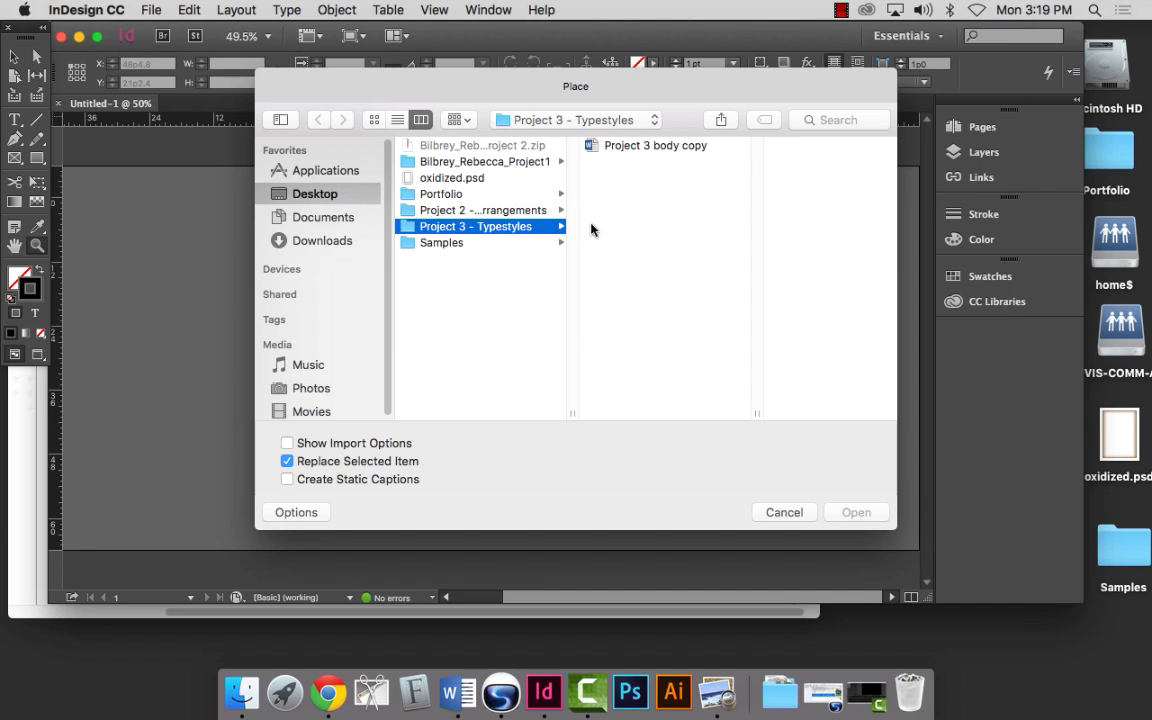
click(612, 147)
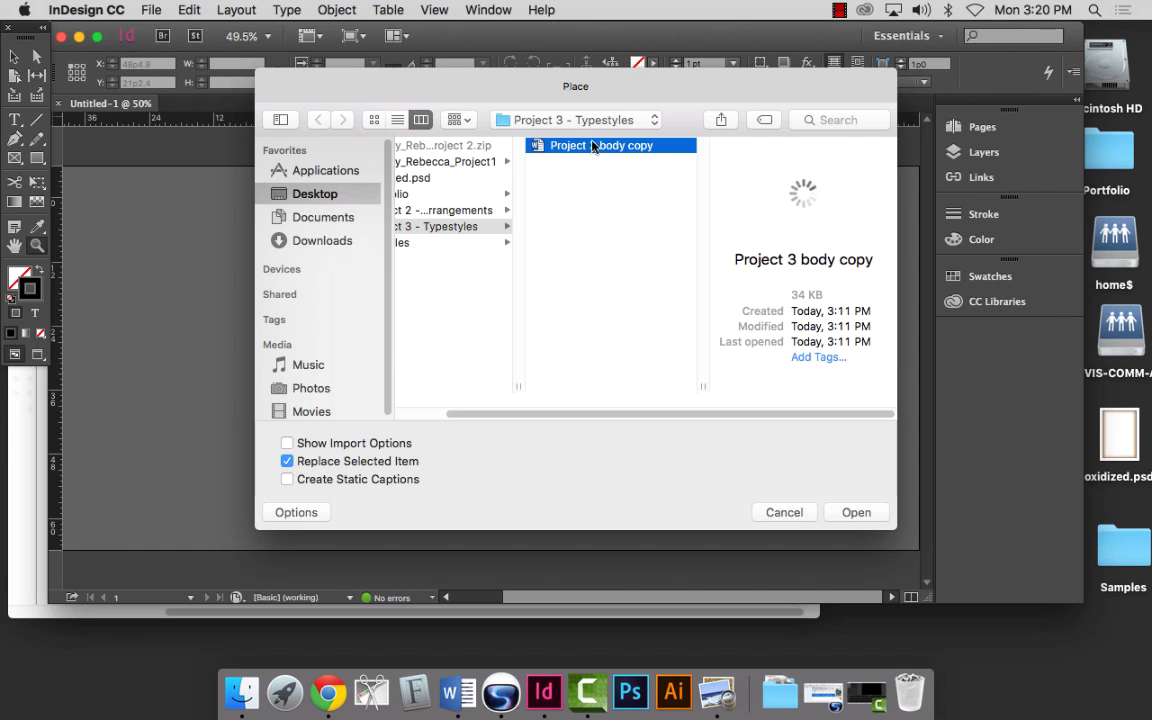
drag(601, 95, 570, 48)
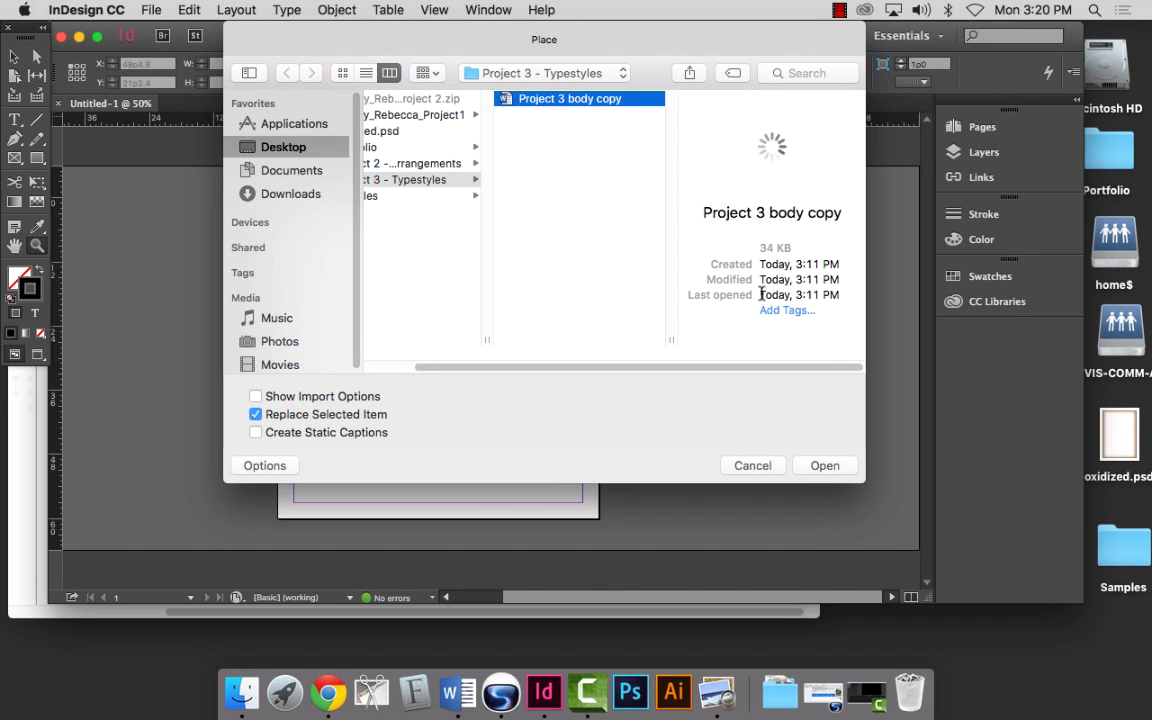
click(825, 466)
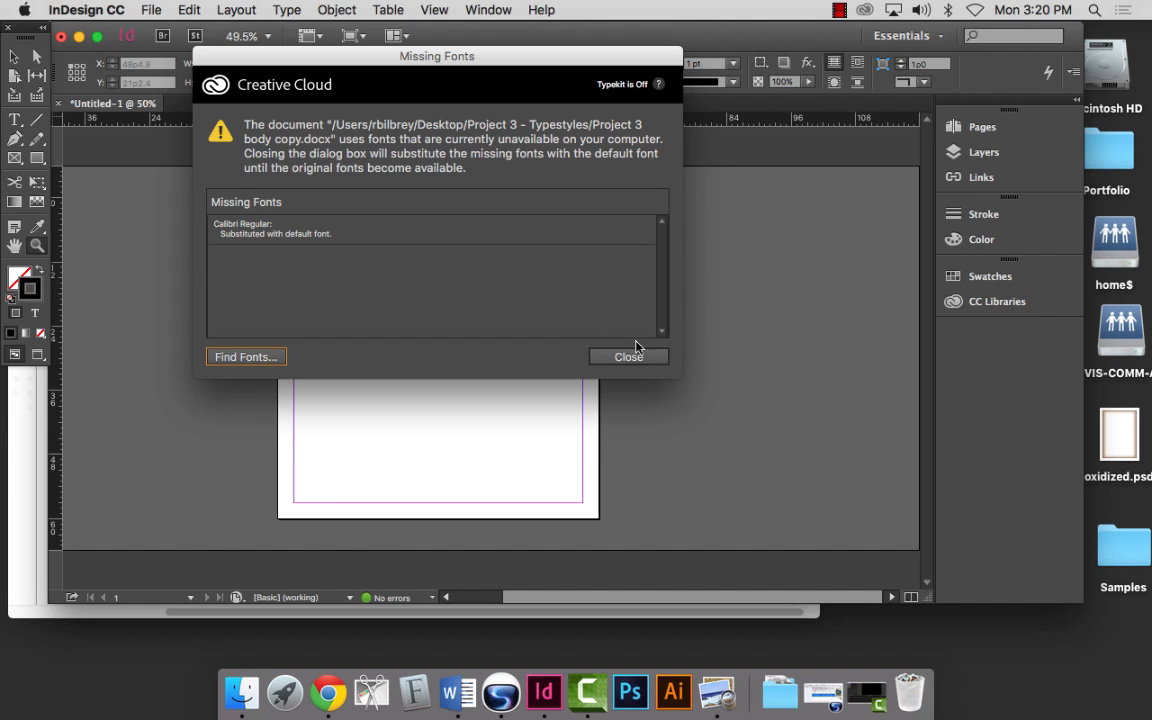
click(640, 356)
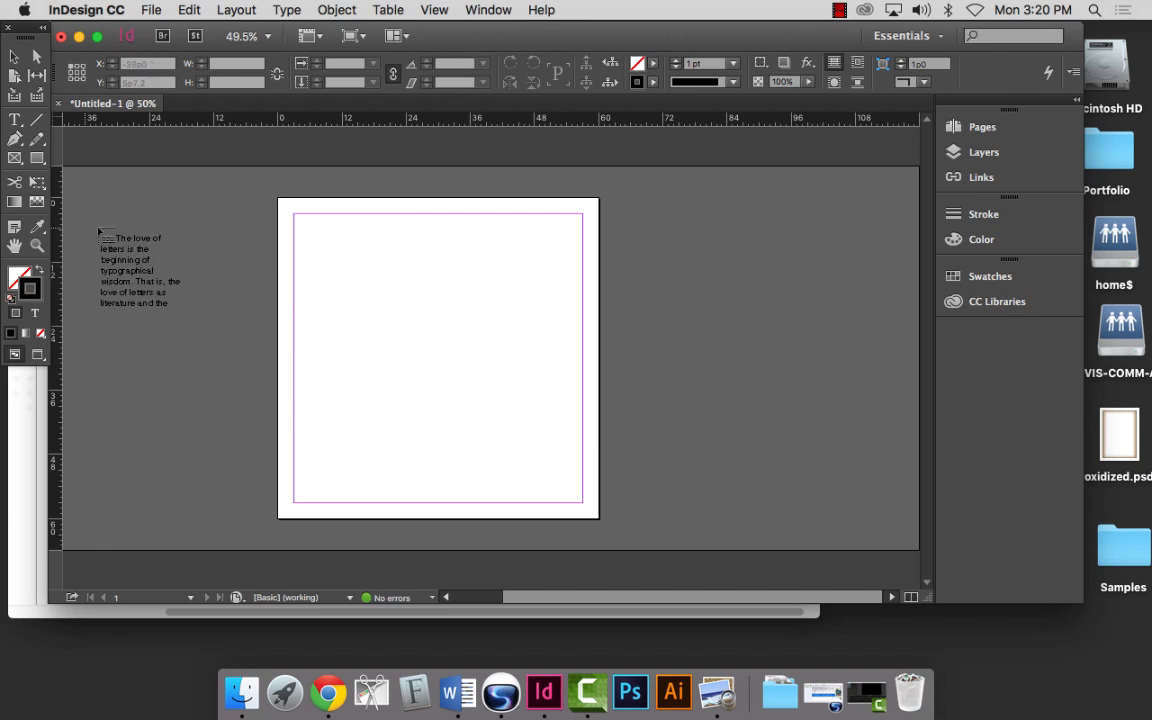
Place the "Project 3 body copy" file again in a text frame about 23p1.5 wide and 54p0 high, starting at the page's upper-left margin corner.
click(36, 245)
drag(279, 198, 645, 537)
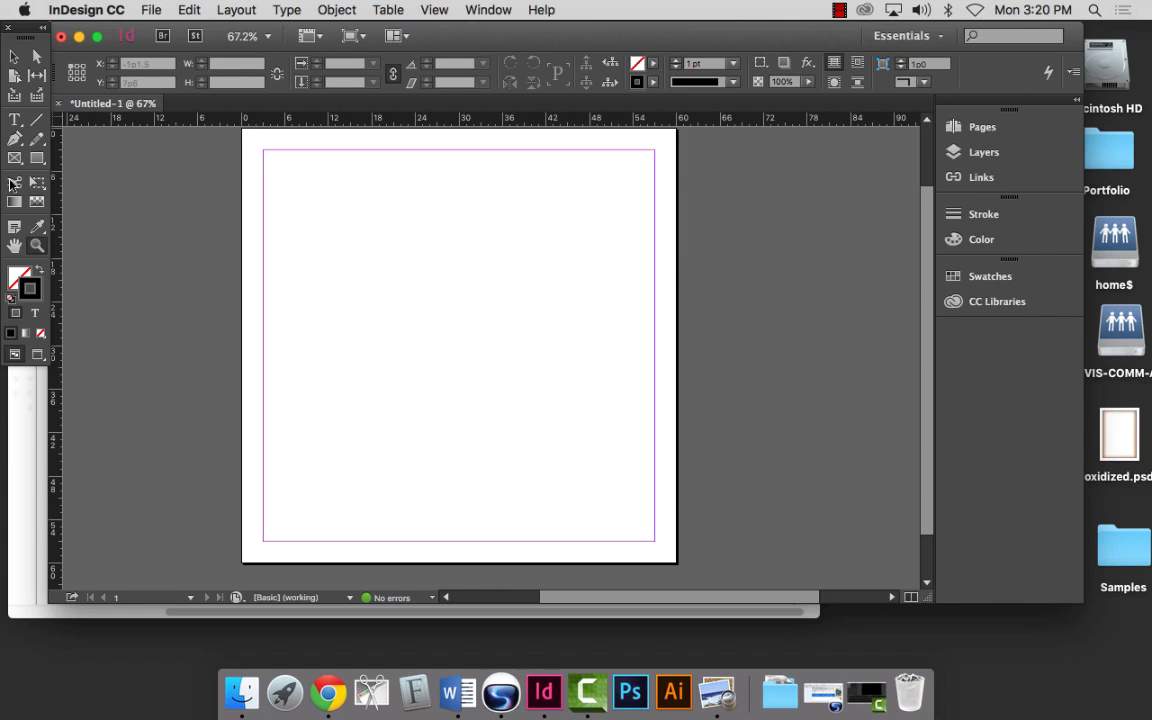
click(15, 119)
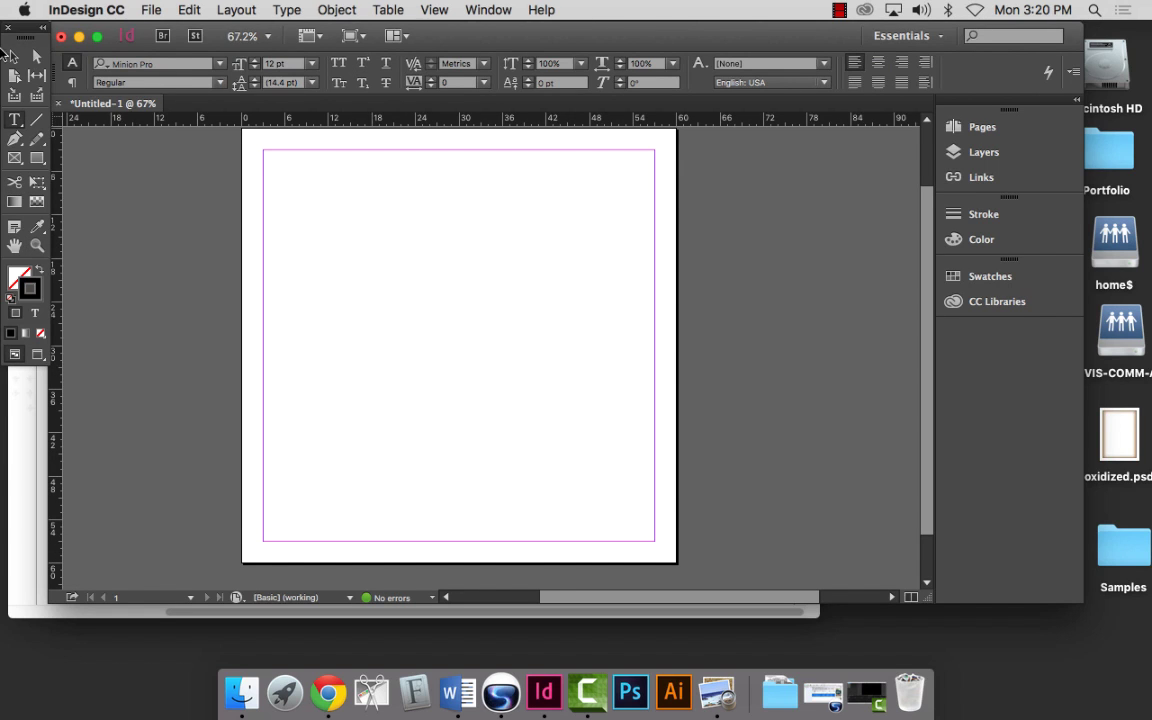
click(15, 56)
click(155, 9)
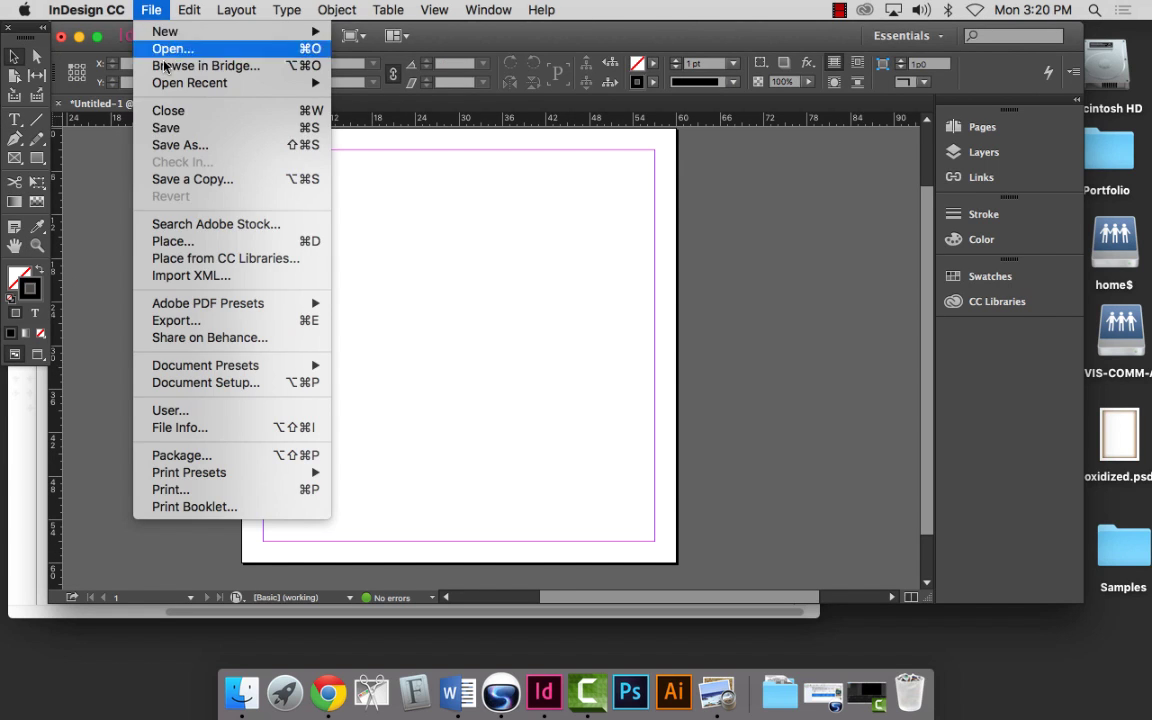
click(182, 238)
double_click(440, 147)
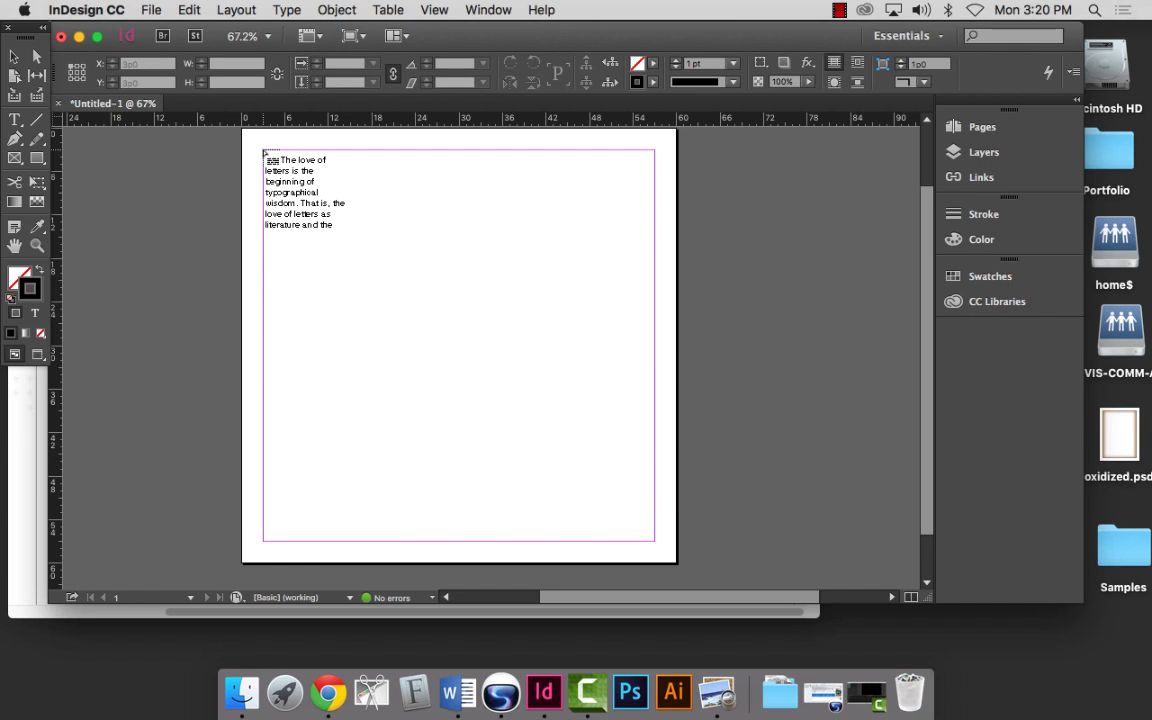
drag(264, 151, 430, 538)
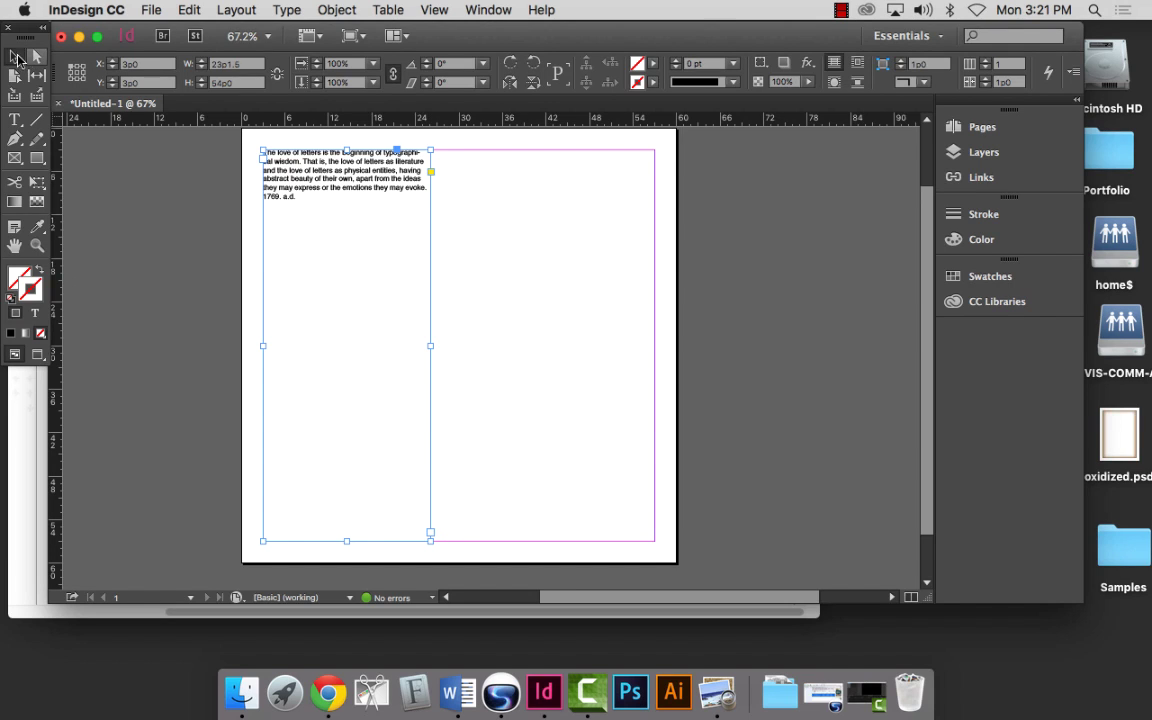
Set the width of the body copy's text frame to 20p0.
click(15, 58)
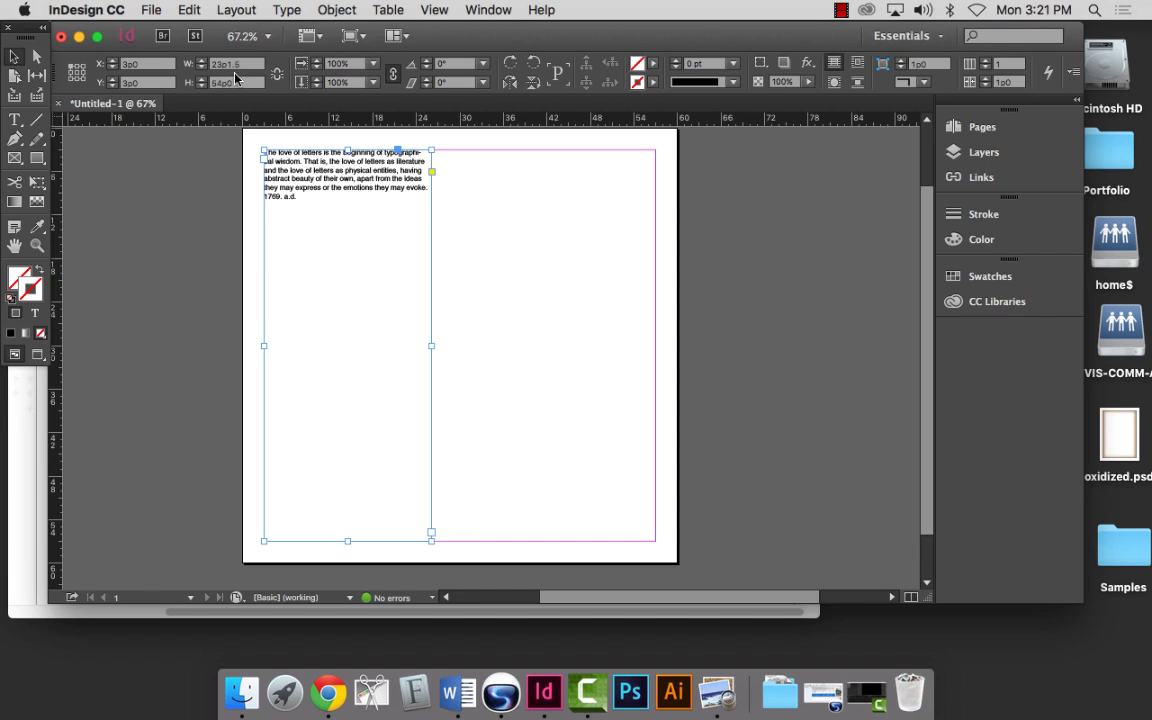
drag(251, 64, 210, 64)
text(20)
key(Tab)
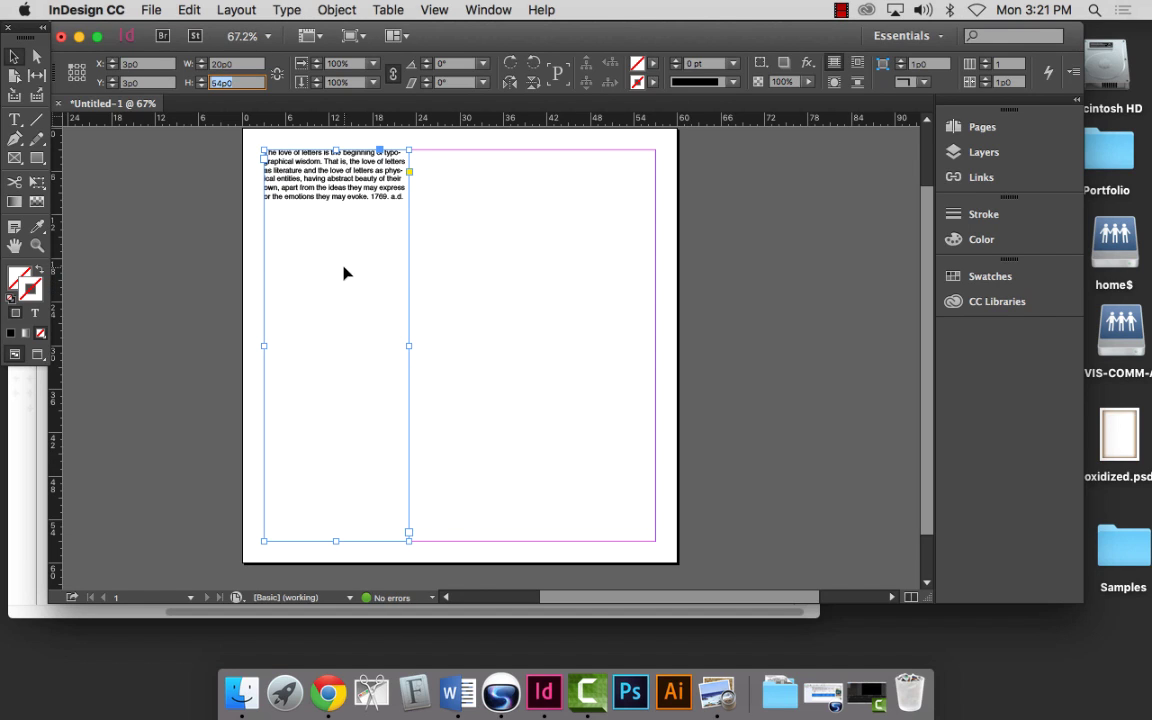
Enlarge the view of the body copy, place the text cursor in its first line and show the paragraph formatting options.
click(35, 247)
drag(234, 136, 479, 307)
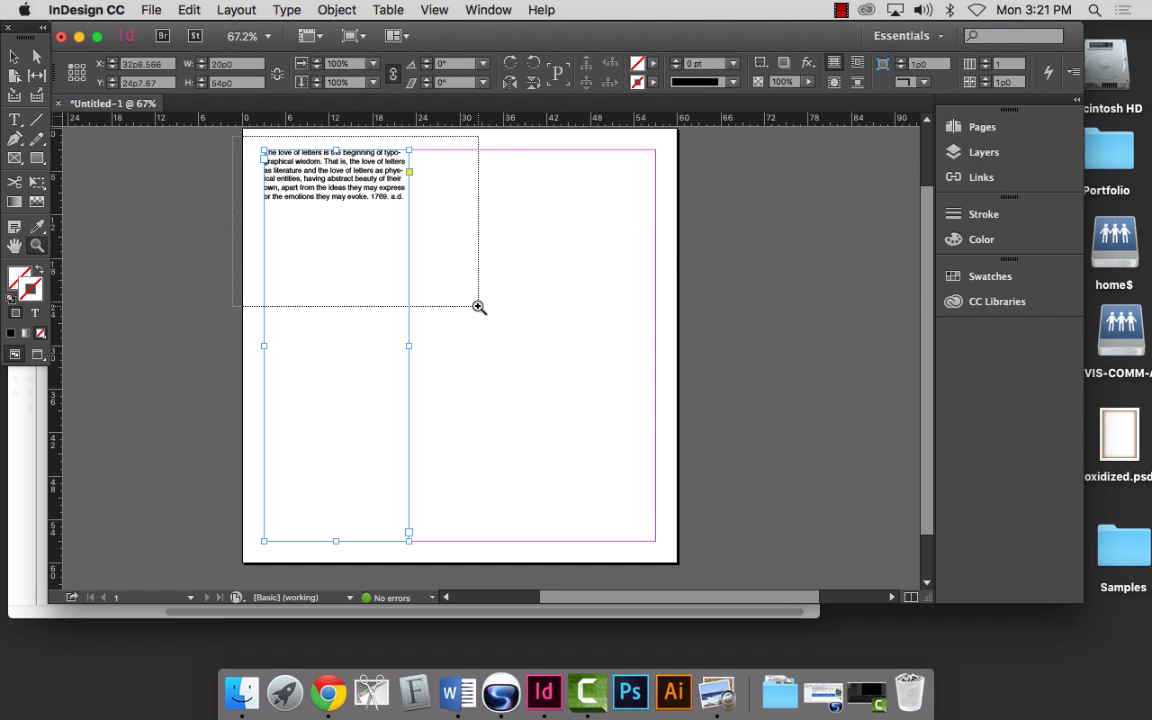
drag(479, 307, 478, 306)
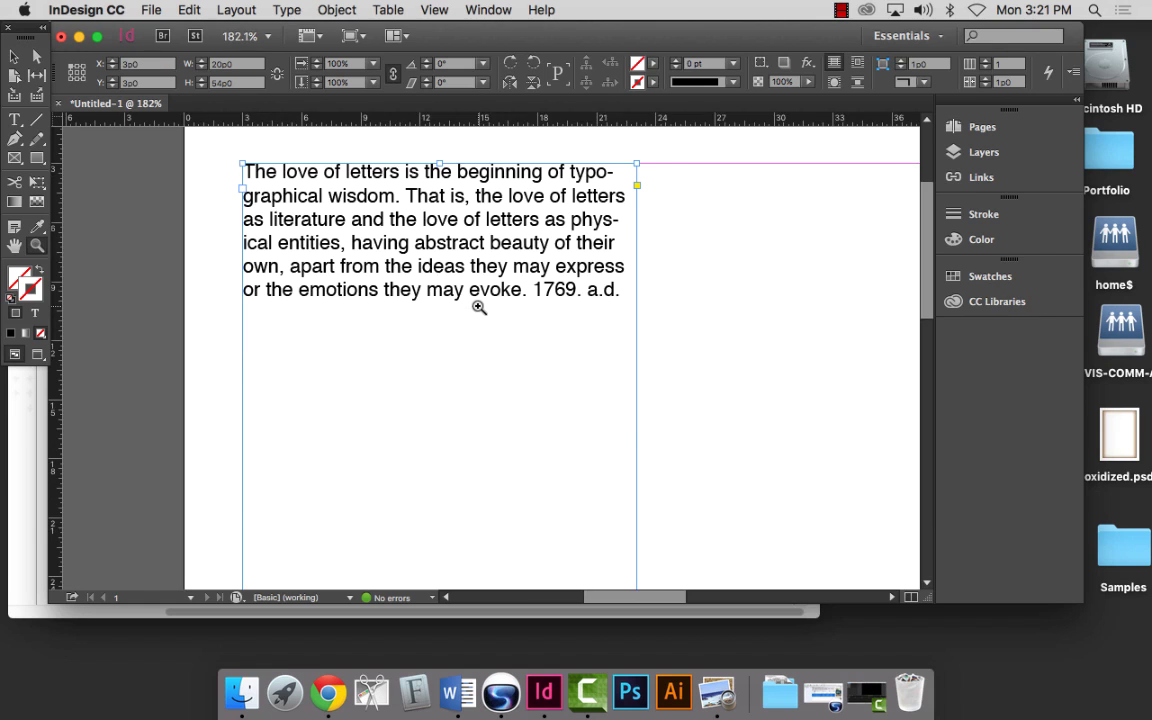
click(12, 122)
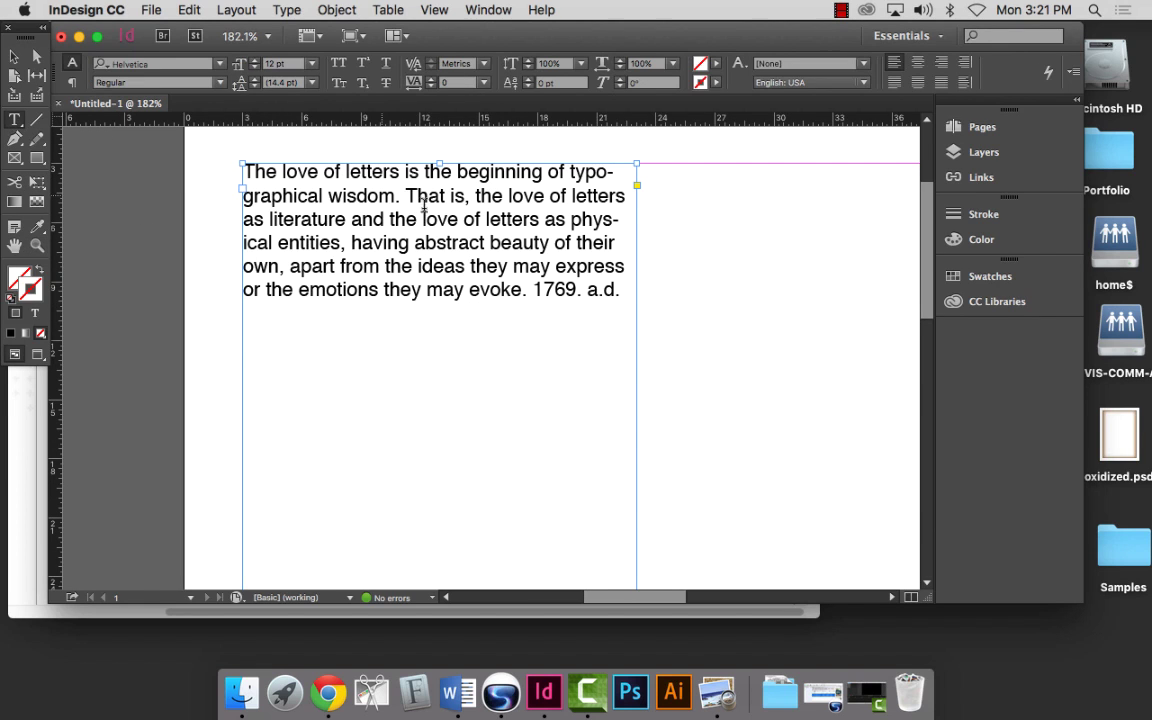
click(530, 174)
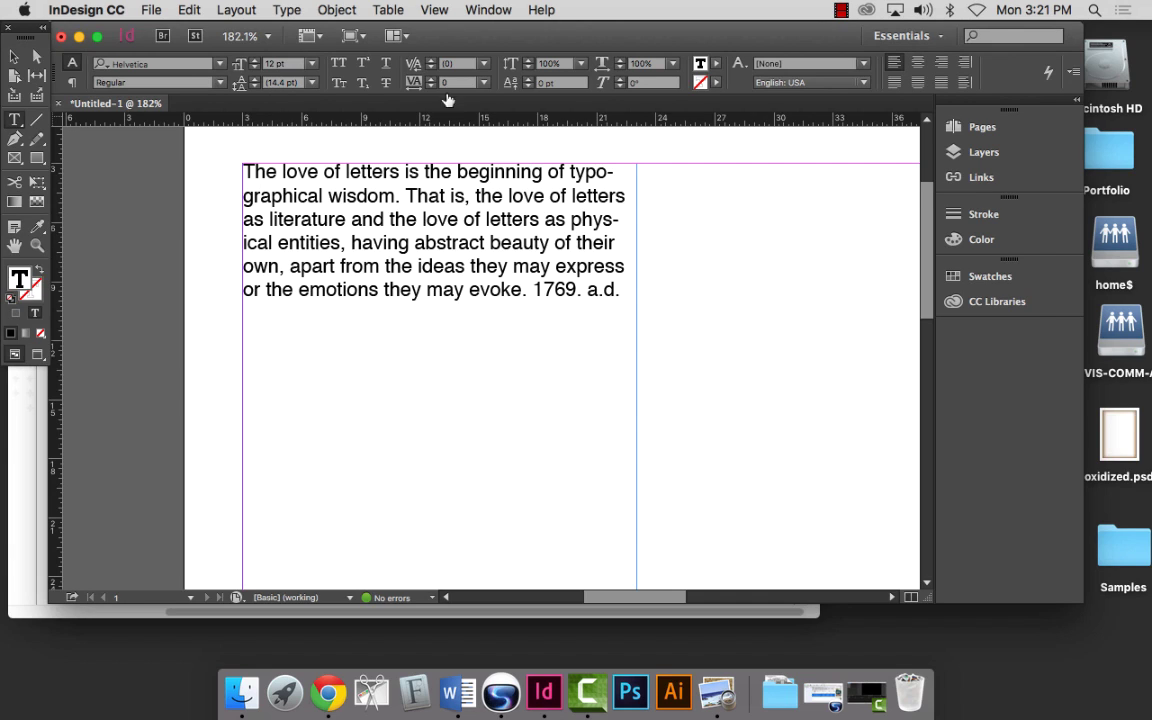
click(71, 84)
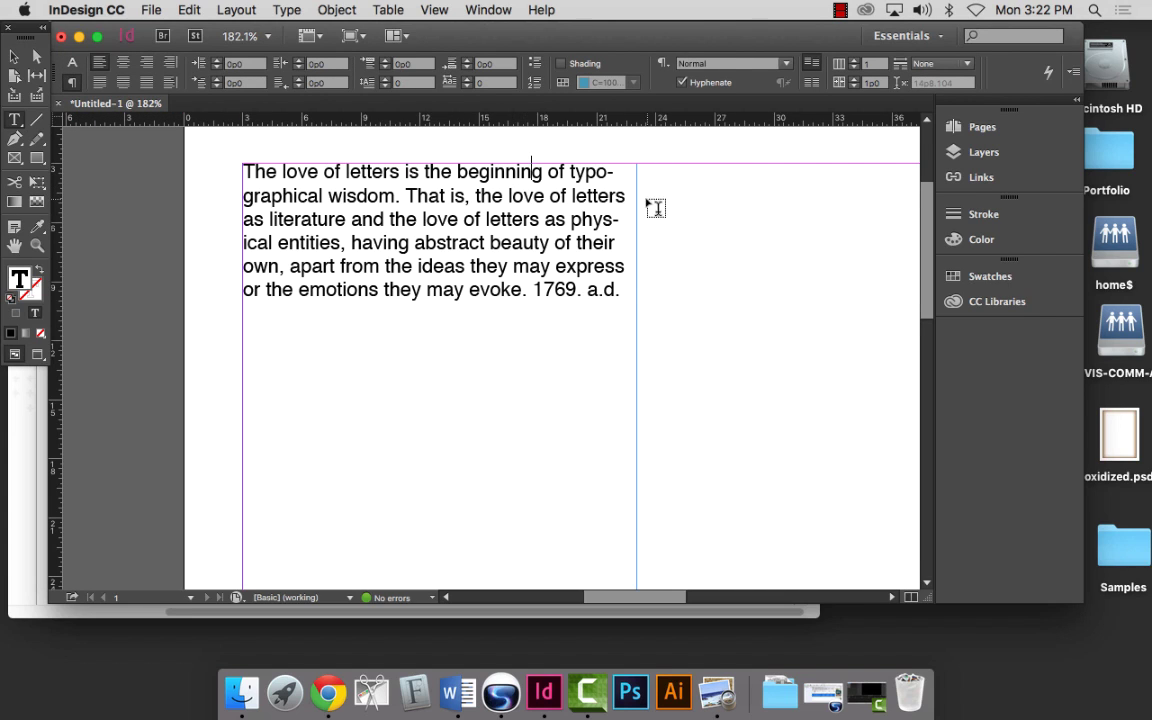
Turn the paragraph's hyphenation off and back on, and paste a copy of the paragraph below it with a blank line between.
click(683, 83)
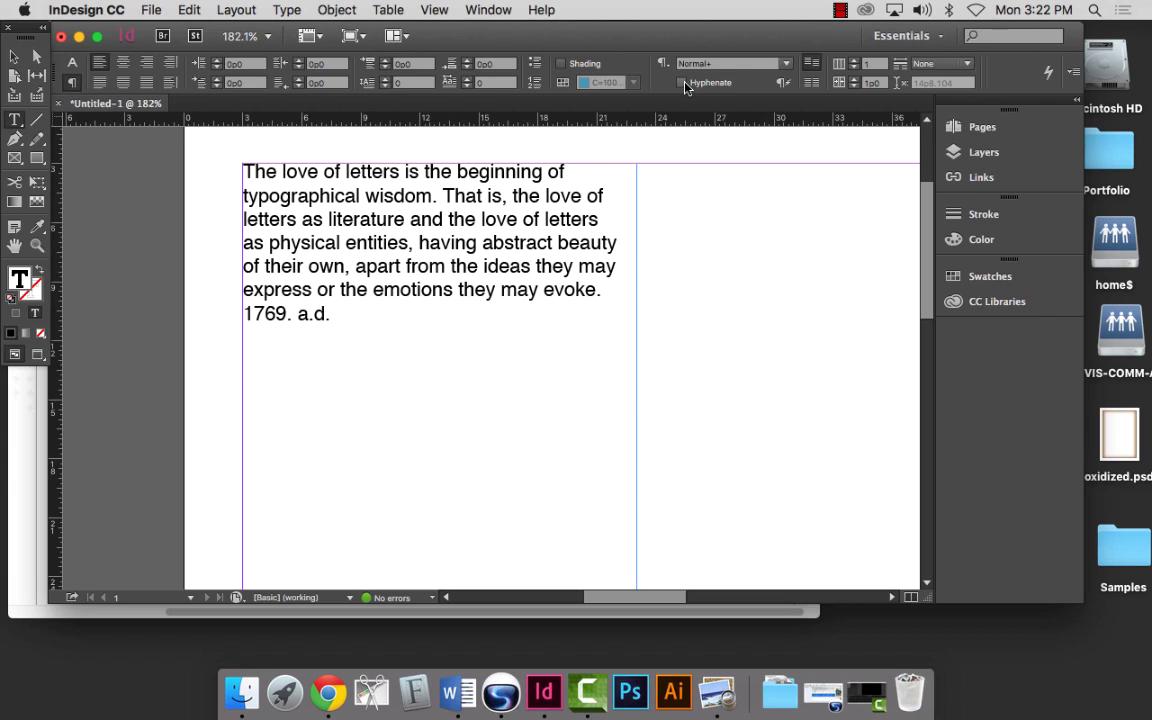
click(684, 84)
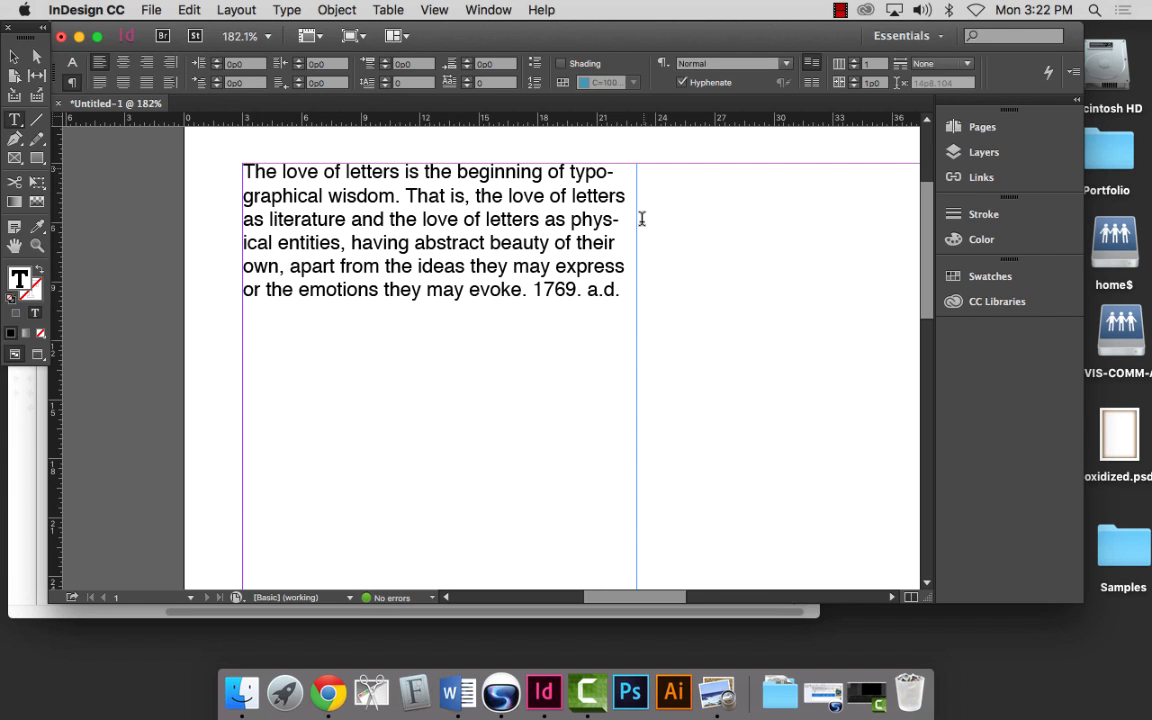
drag(625, 288, 229, 175)
key(cmd+c)
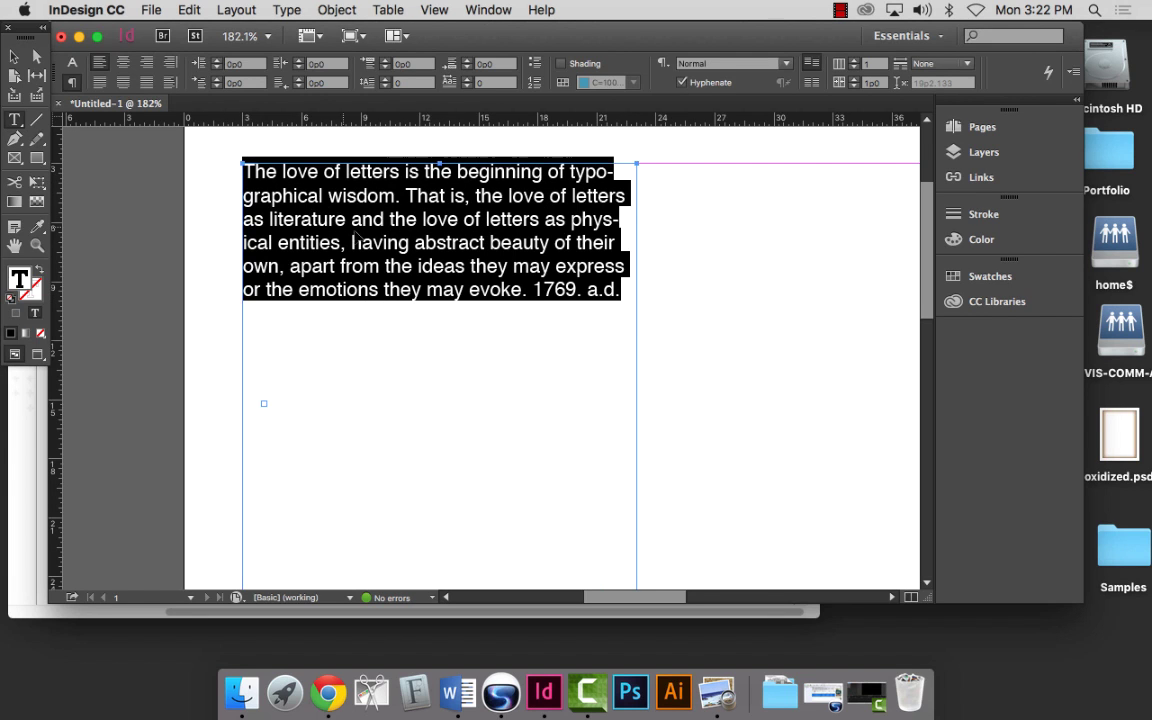
click(622, 291)
key(Return)
key(cmd+v)
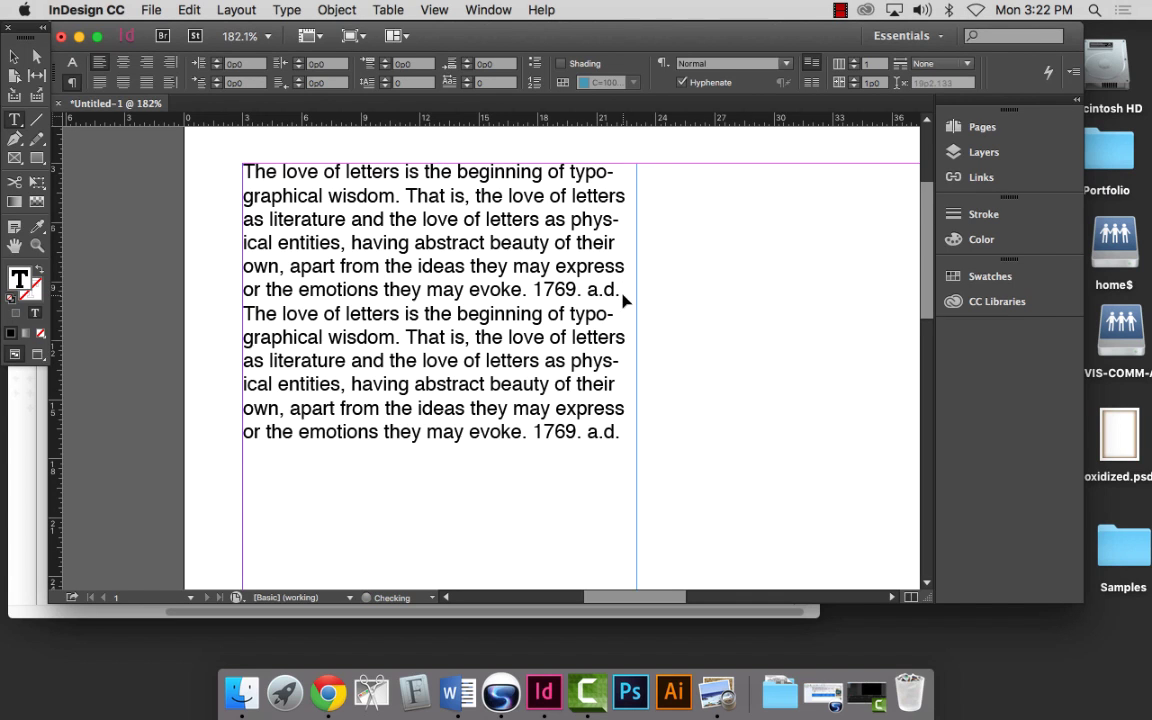
click(627, 283)
key(Return)
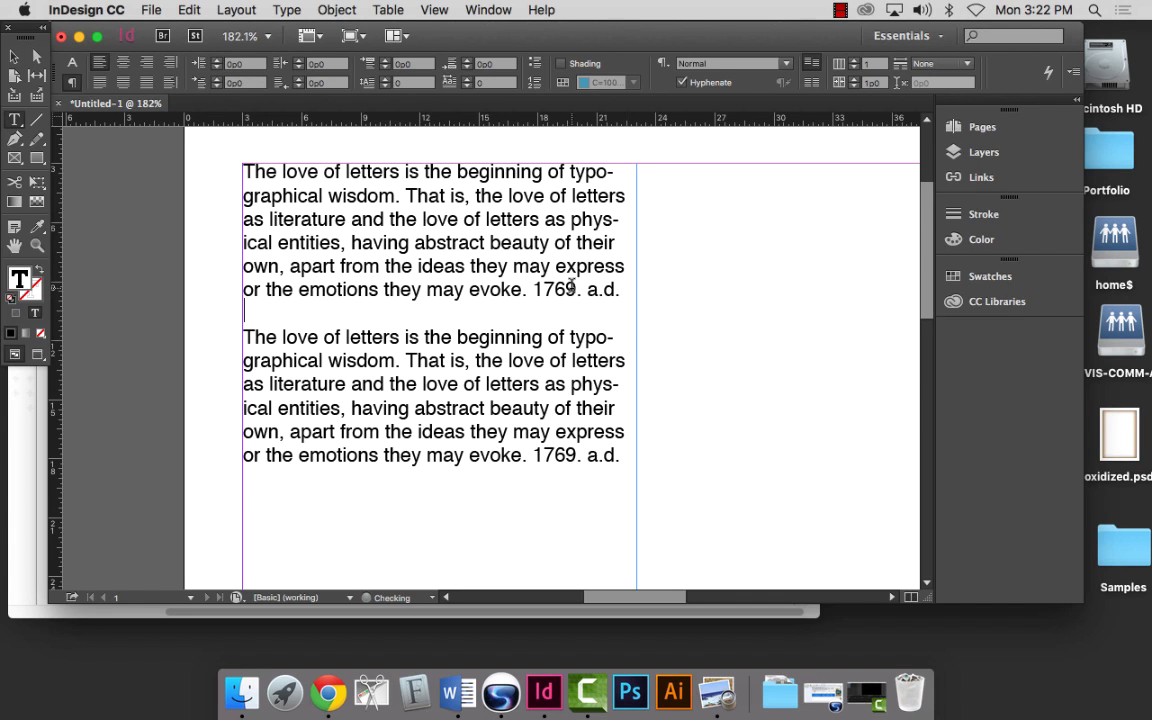
Turn off hyphenation for the original body copy paragraph and delete the duplicate paragraph below it.
click(507, 193)
click(681, 83)
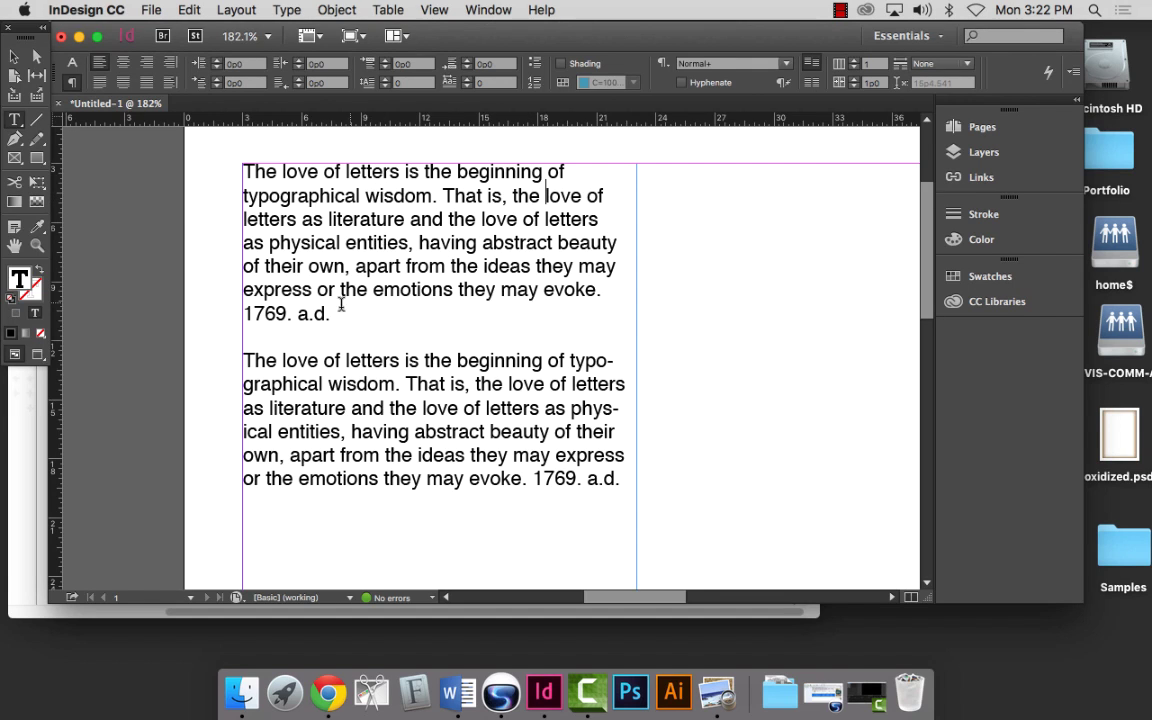
drag(245, 330, 655, 594)
key(BackSpace)
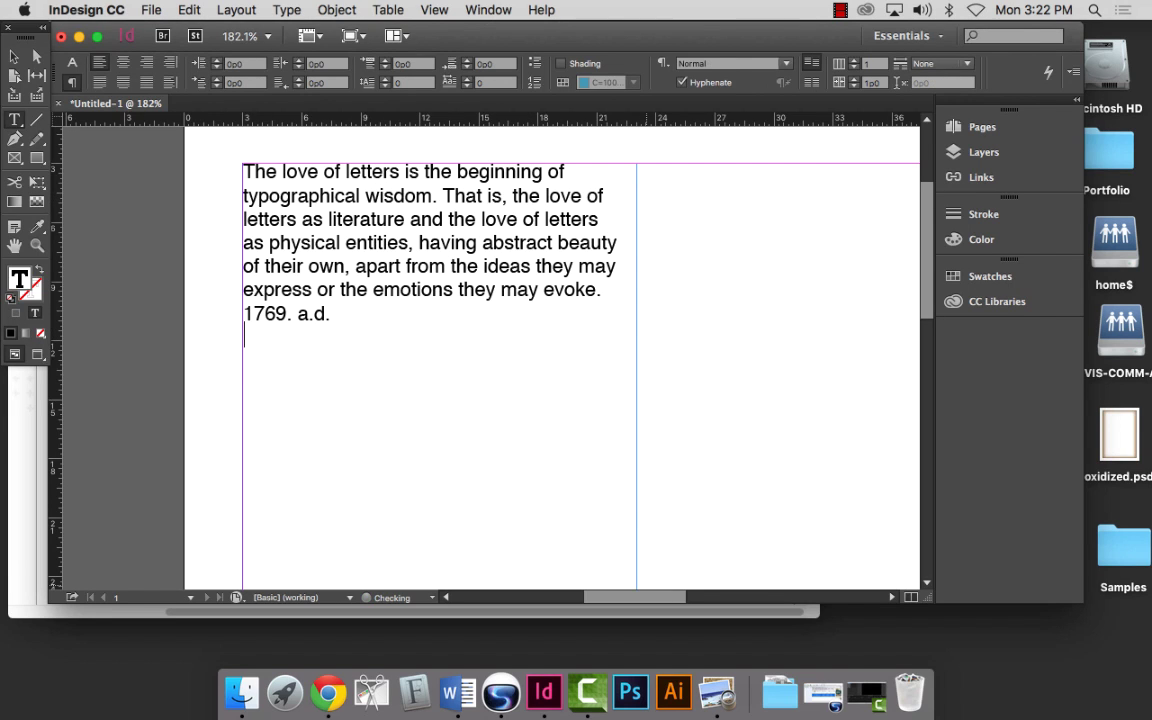
click(682, 84)
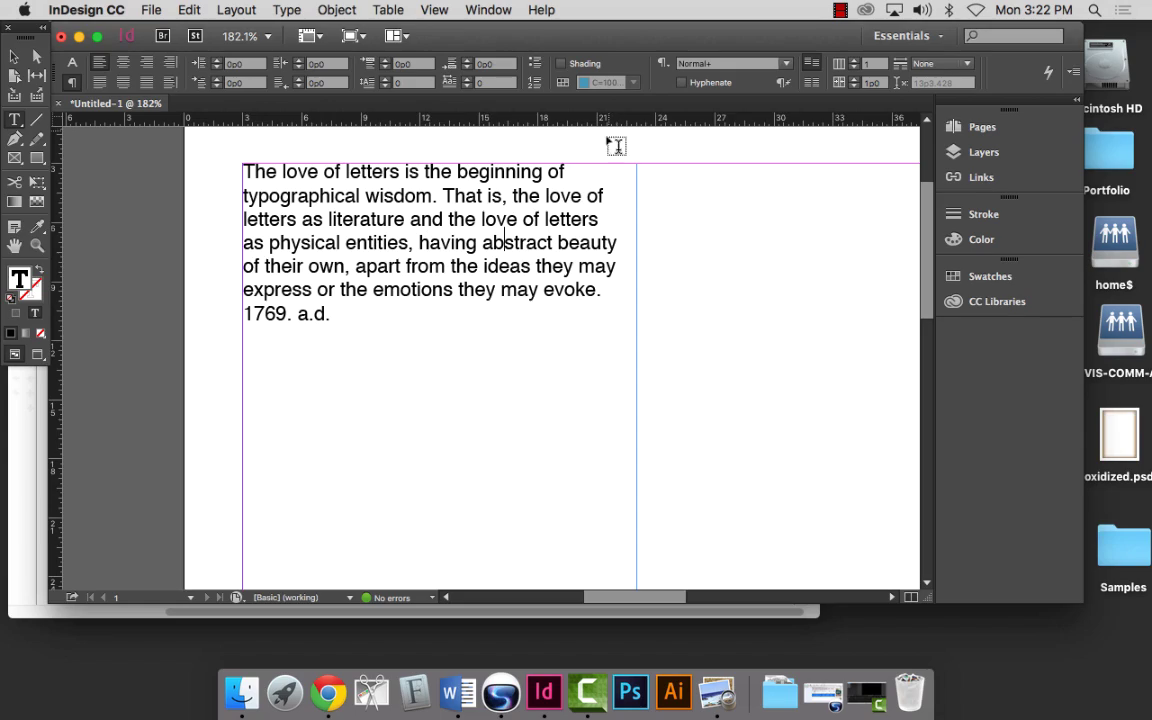
Switch to Chrome, review the Project 3 assignment's typesetting specifications and example, and return to InDesign.
click(44, 400)
scroll(299, 398, up, 5)
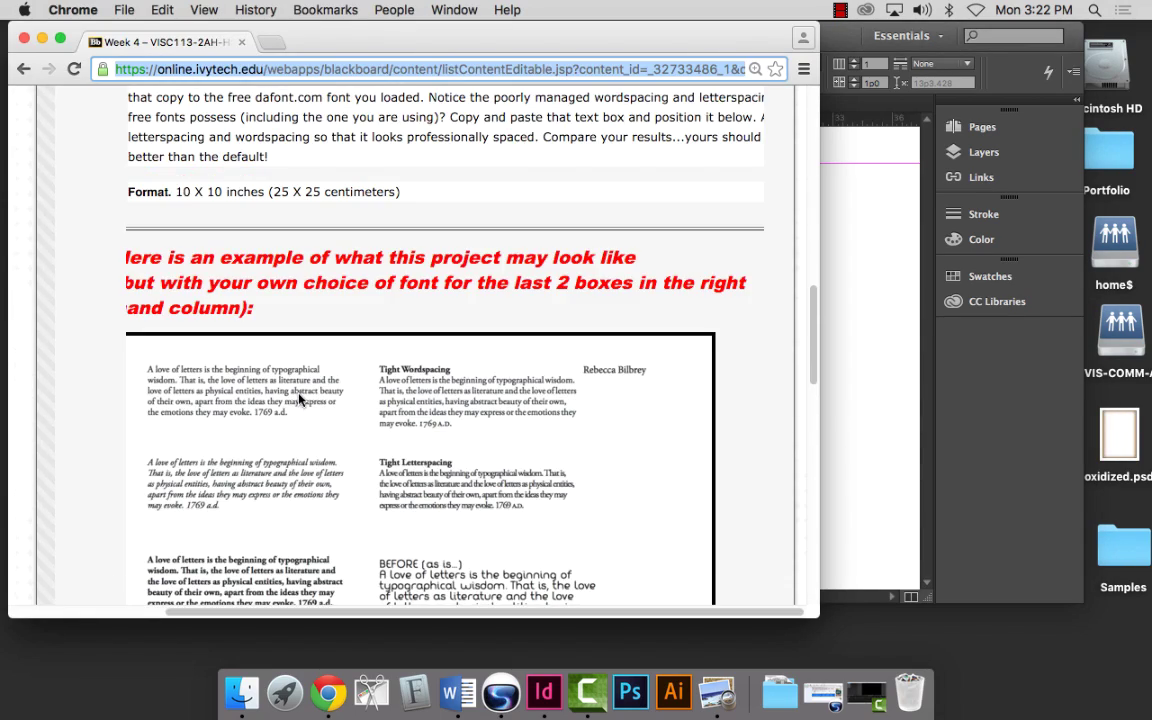
scroll(290, 396, up, 10)
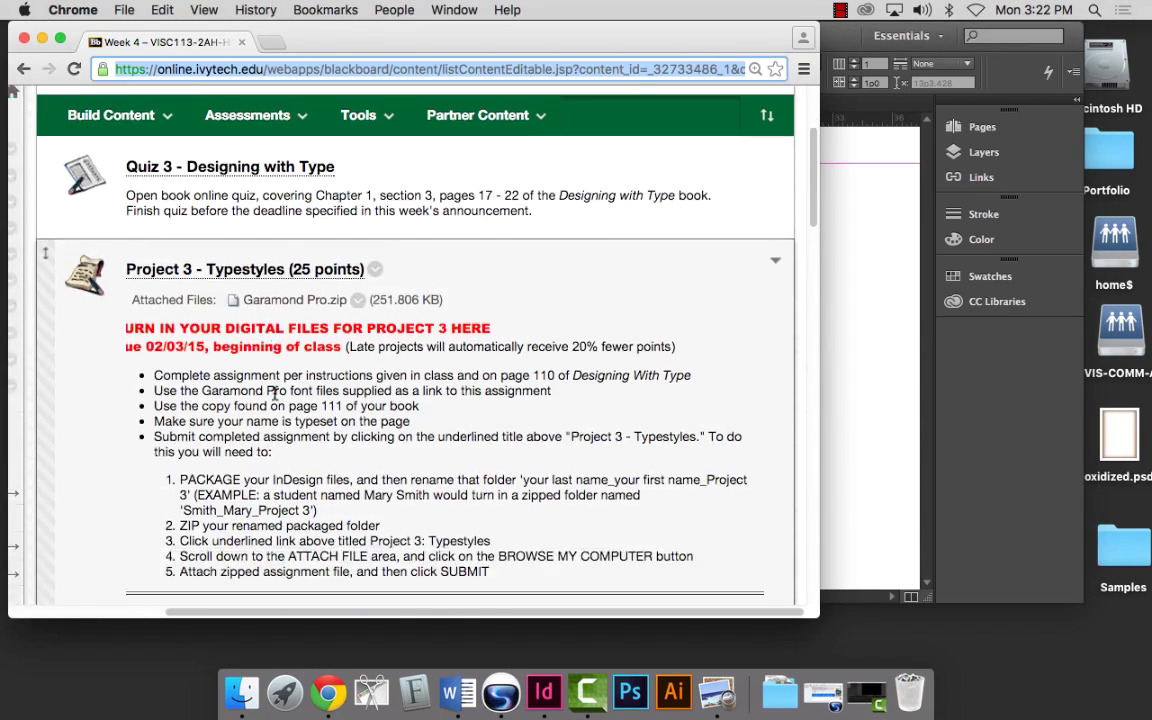
scroll(274, 393, down, 10)
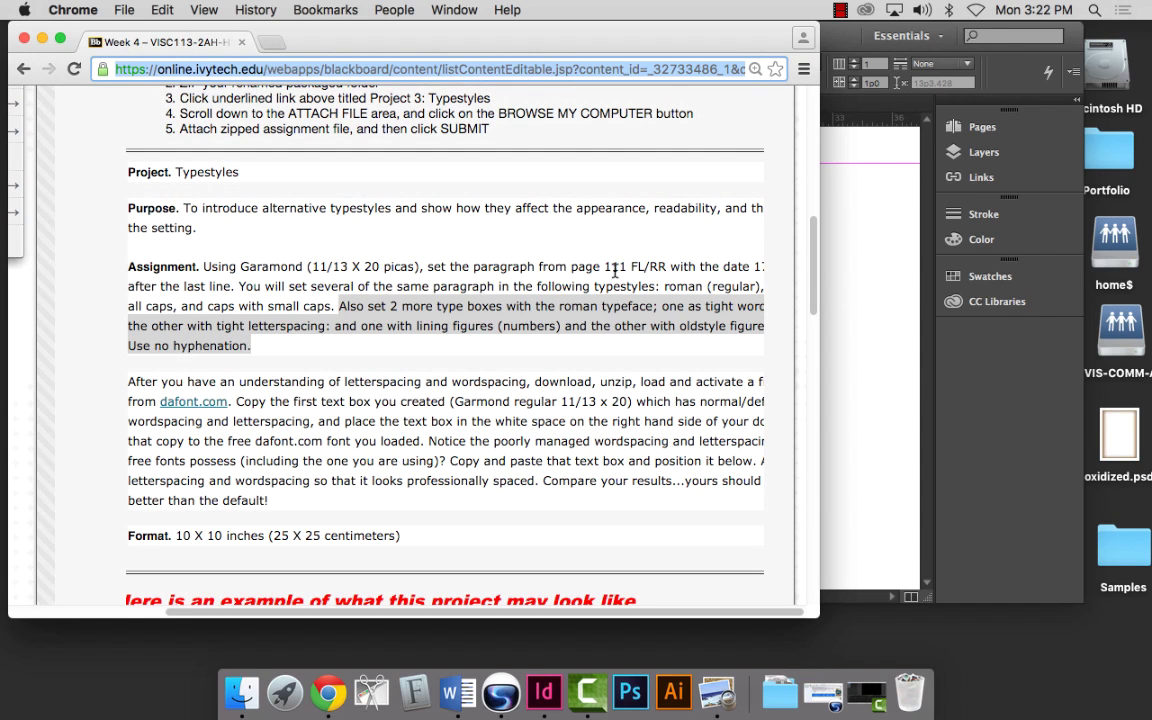
key(super+Tab)
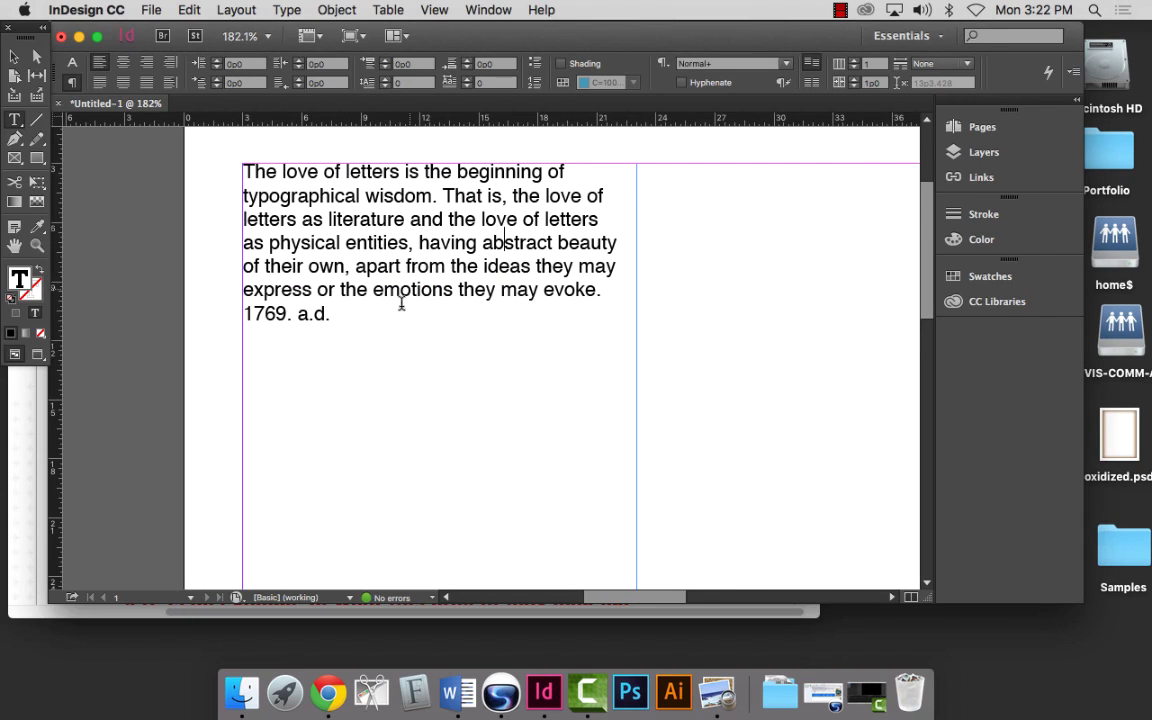
Select the entire body copy paragraph and switch to Chrome to locate the Garamond Pro font attachment in the Project 3 assignment.
drag(401, 302, 236, 163)
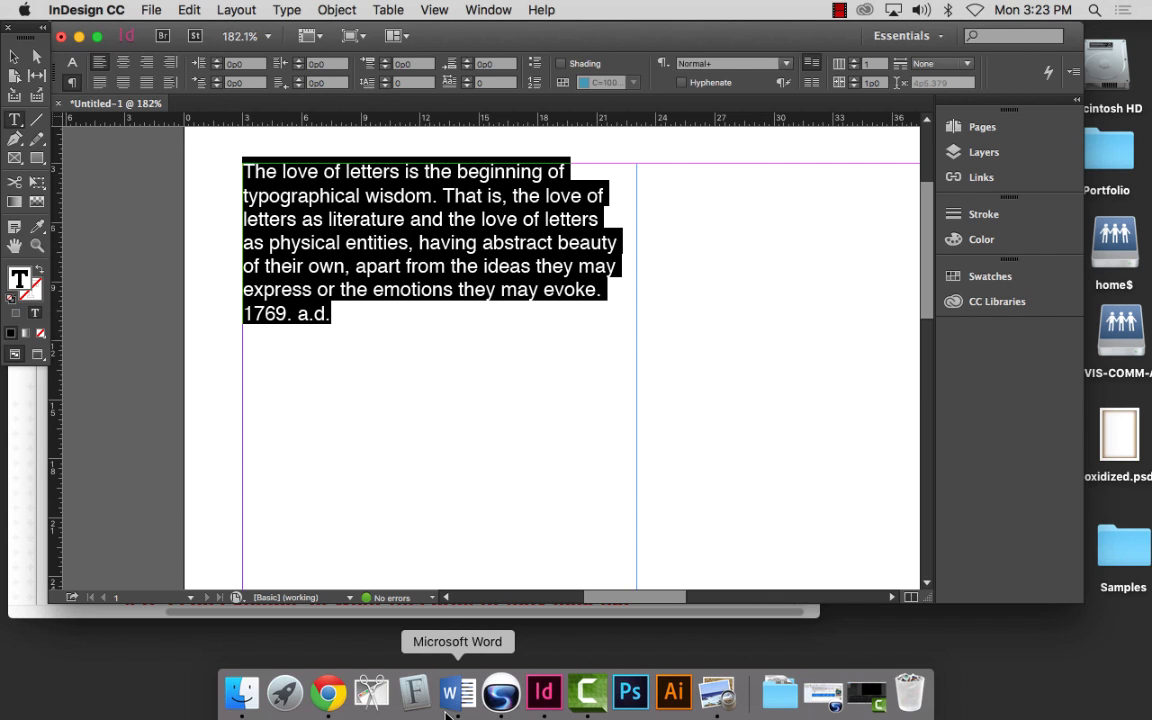
click(328, 692)
scroll(313, 313, up, 5)
scroll(313, 313, up, 4)
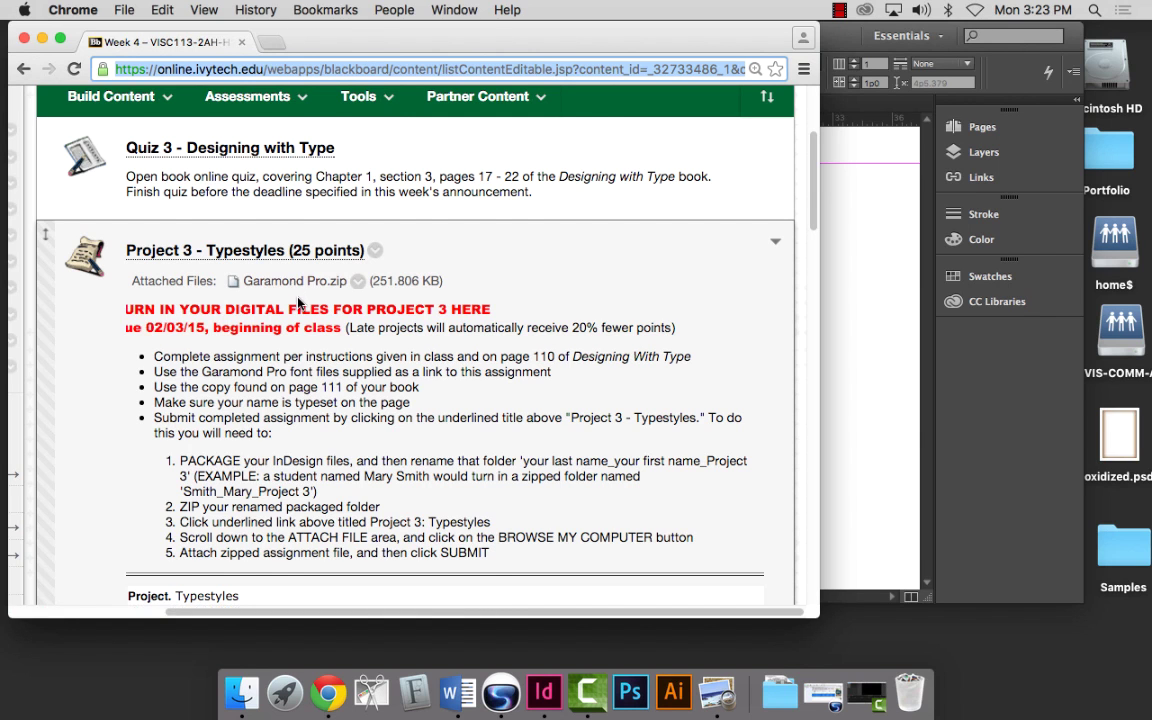
scroll(295, 291, down, 1)
scroll(293, 287, up, 1)
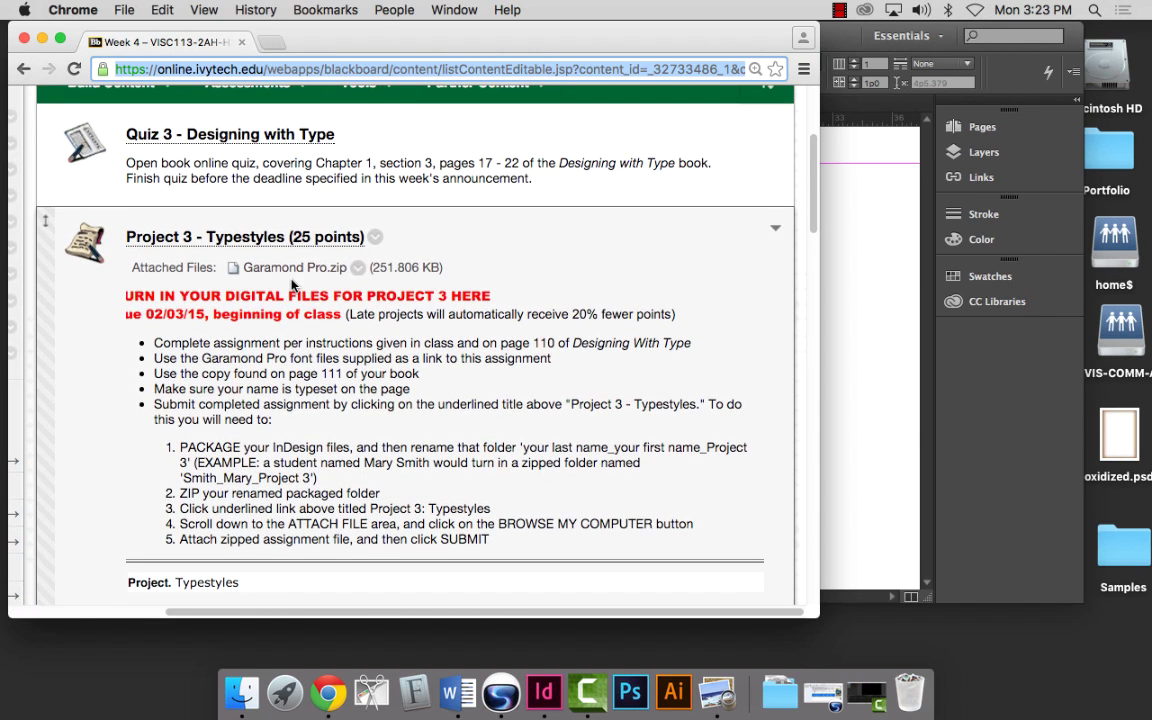
Minimize the Chrome and InDesign windows, open Suitcase Fusion 6, deselect all library fonts and move its window clear of the desktop folders.
click(41, 41)
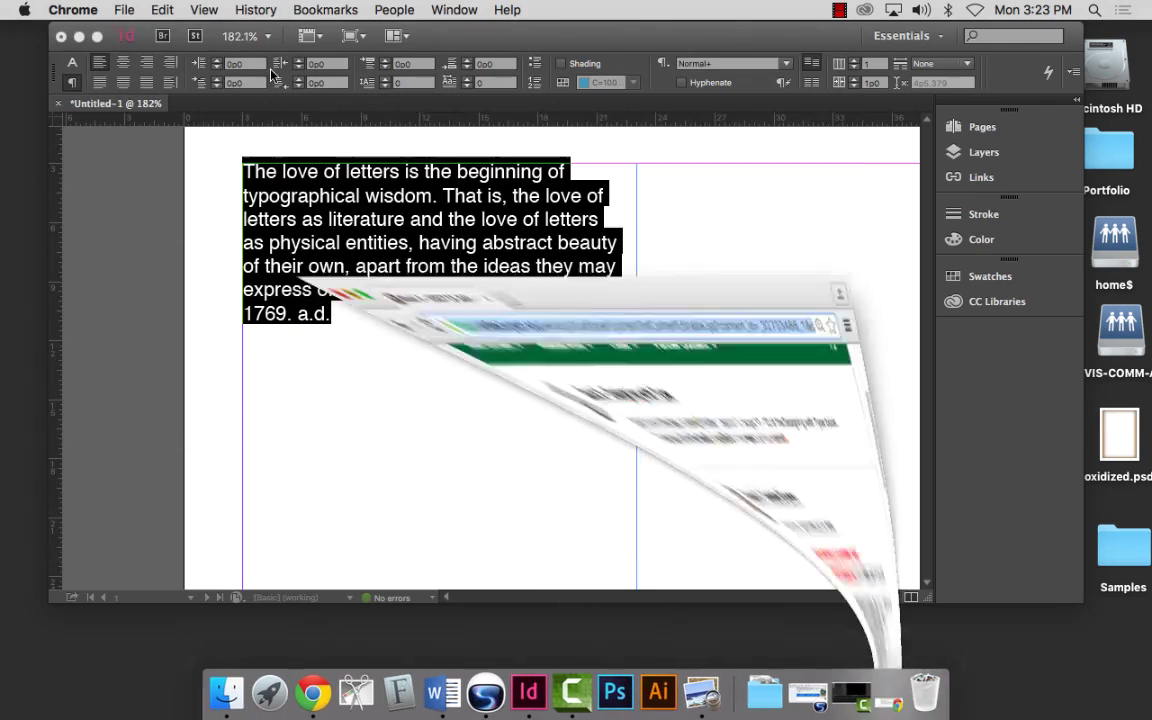
click(88, 34)
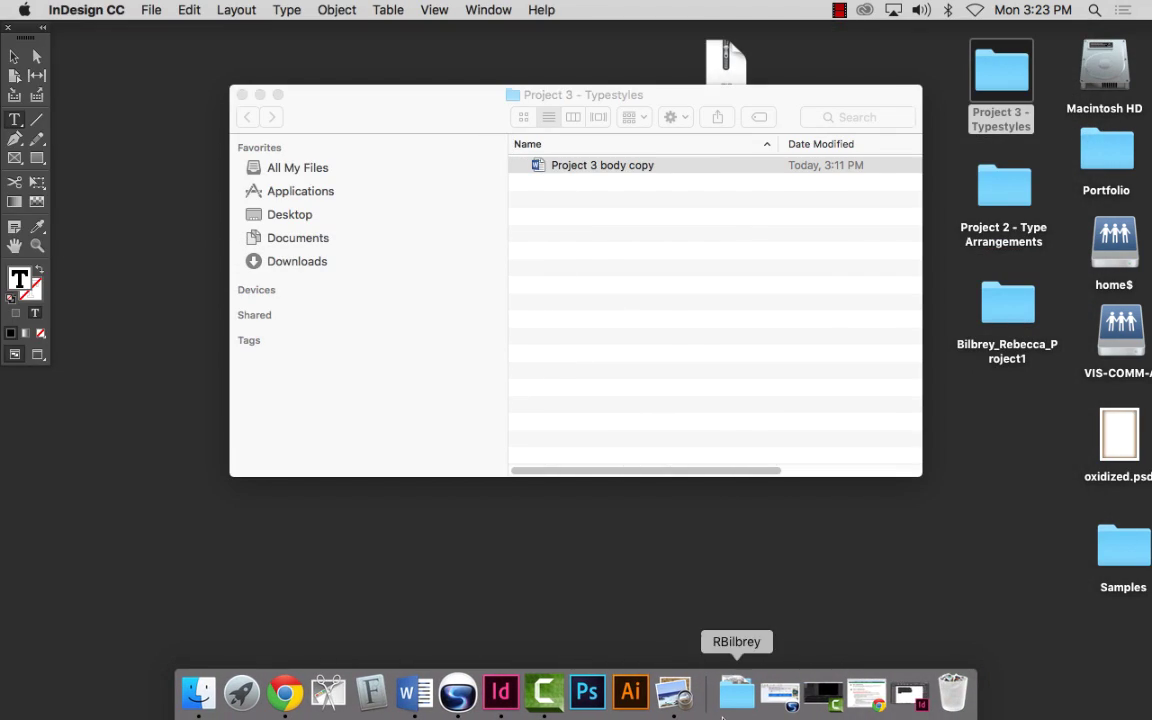
click(371, 692)
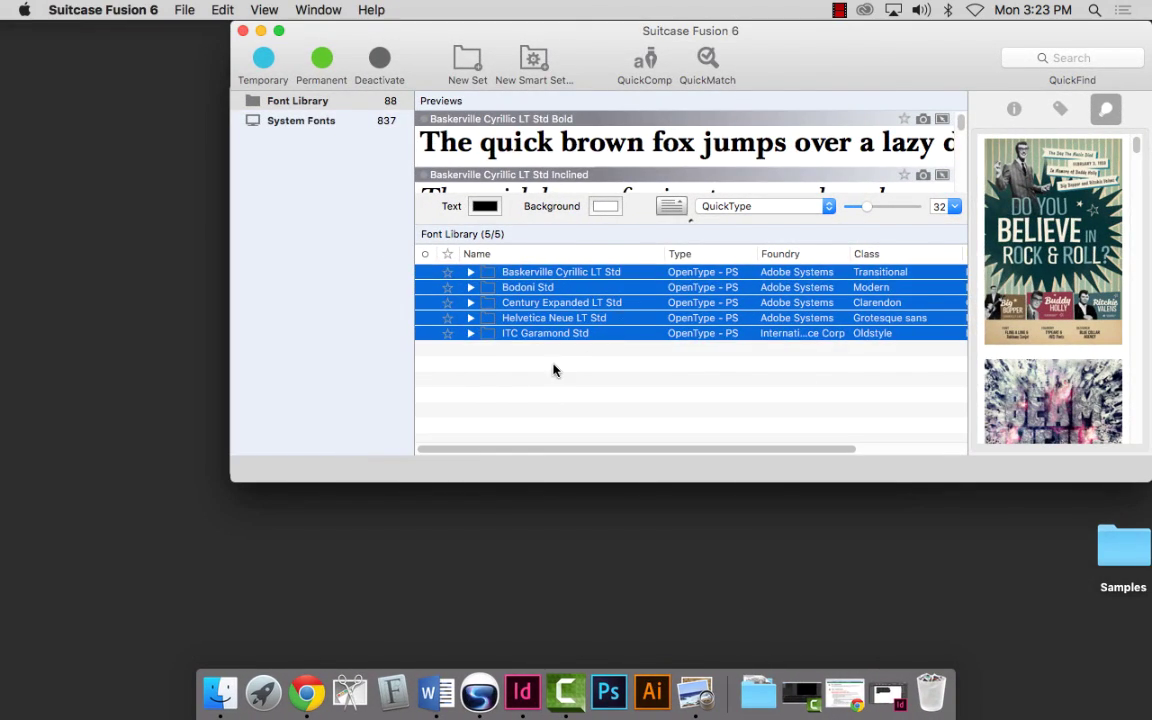
click(548, 365)
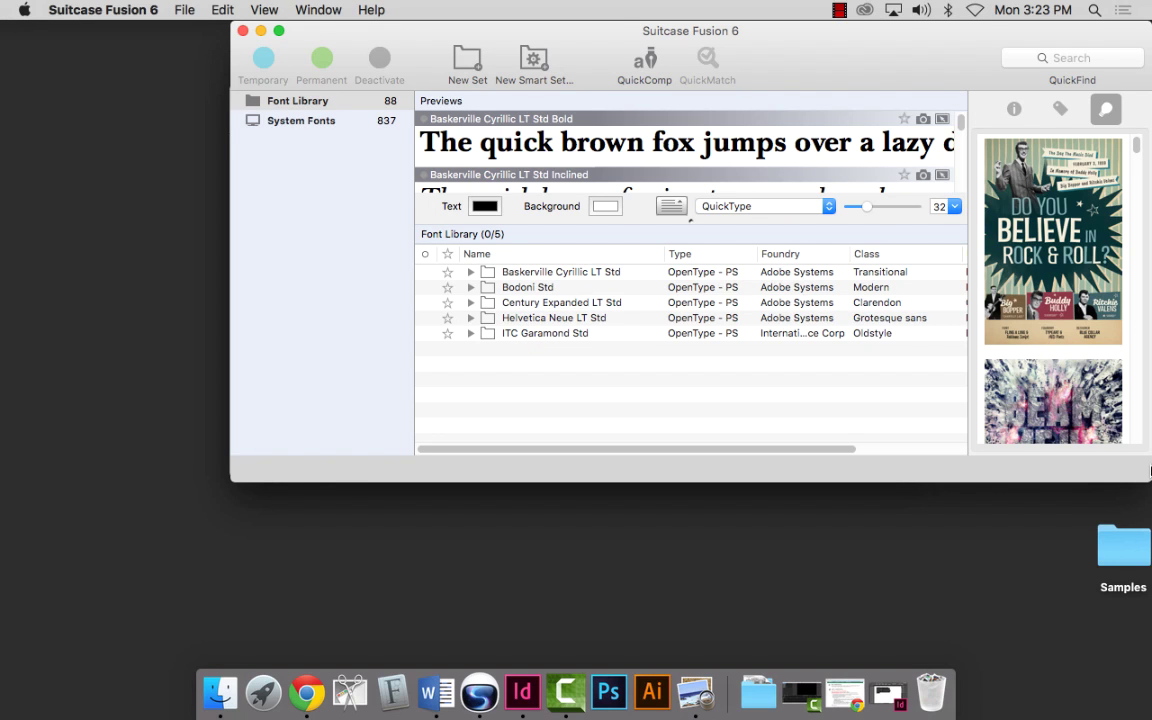
drag(737, 61, 507, 48)
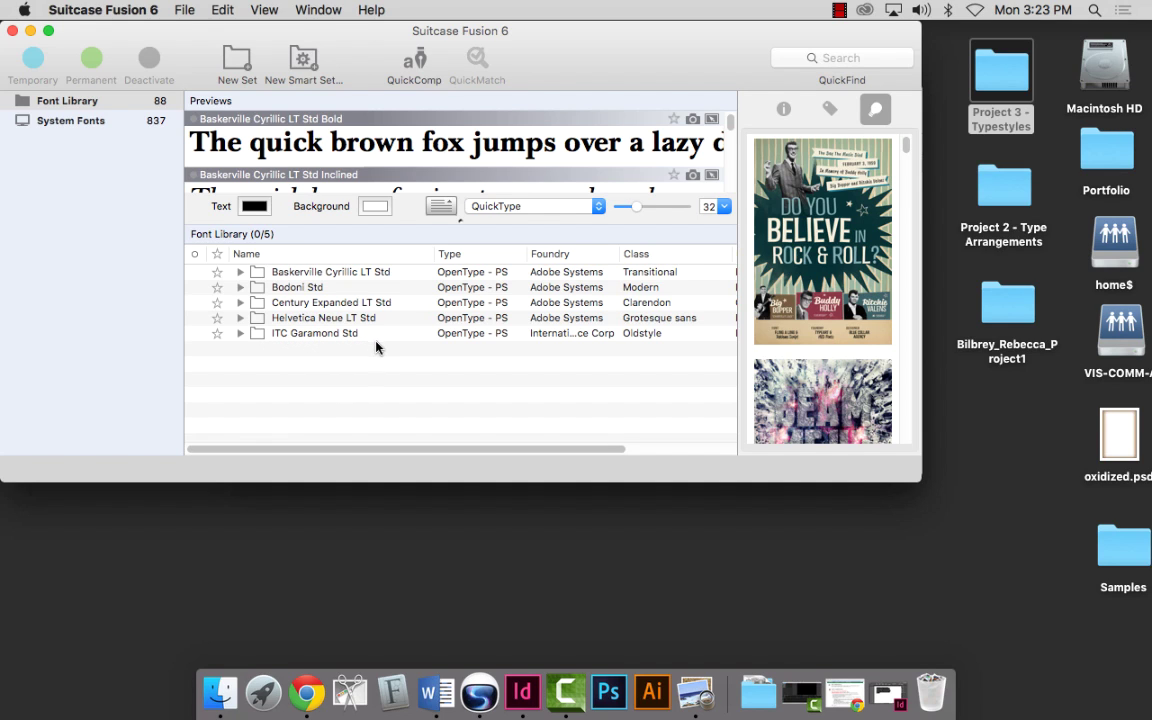
Switch to Chrome and save the Garamond Pro.zip attachment into the Project 3 - Typestyles folder on the desktop.
click(307, 692)
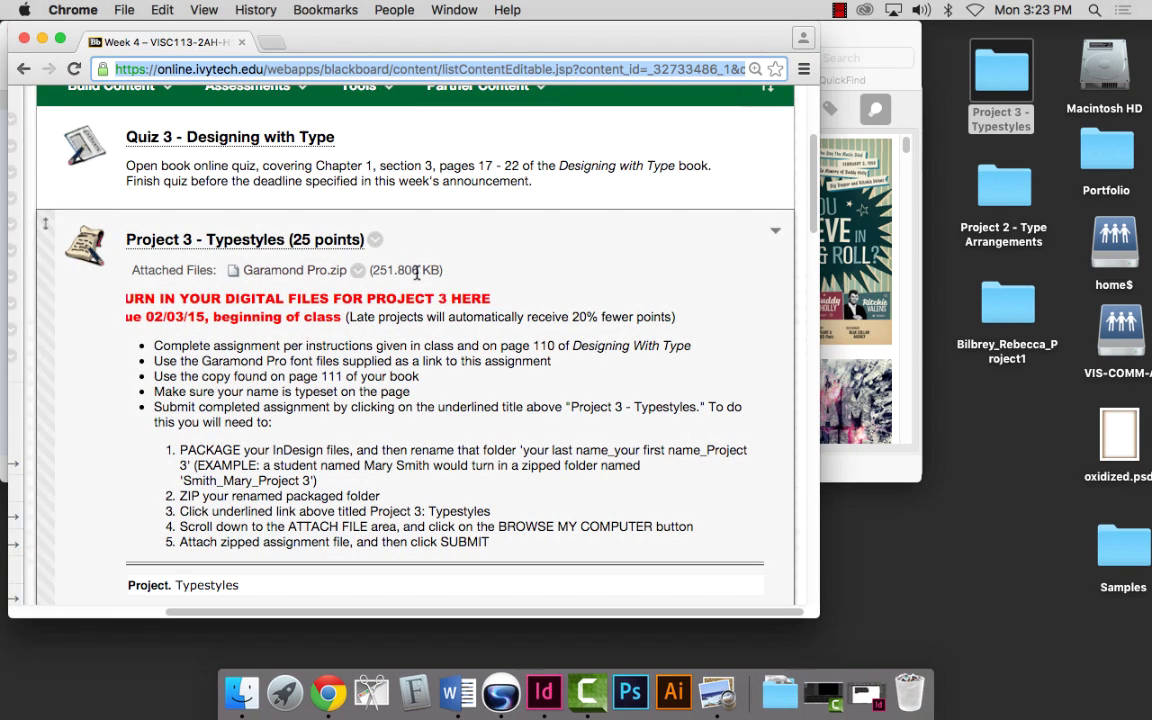
right_click(275, 275)
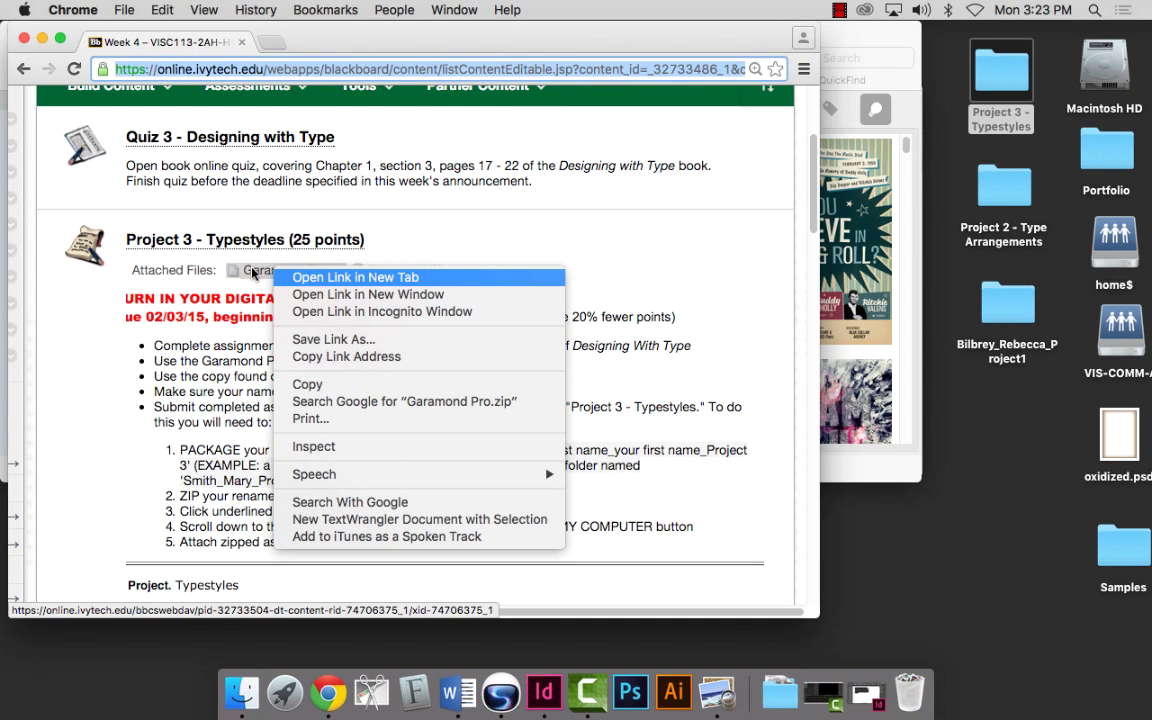
click(315, 342)
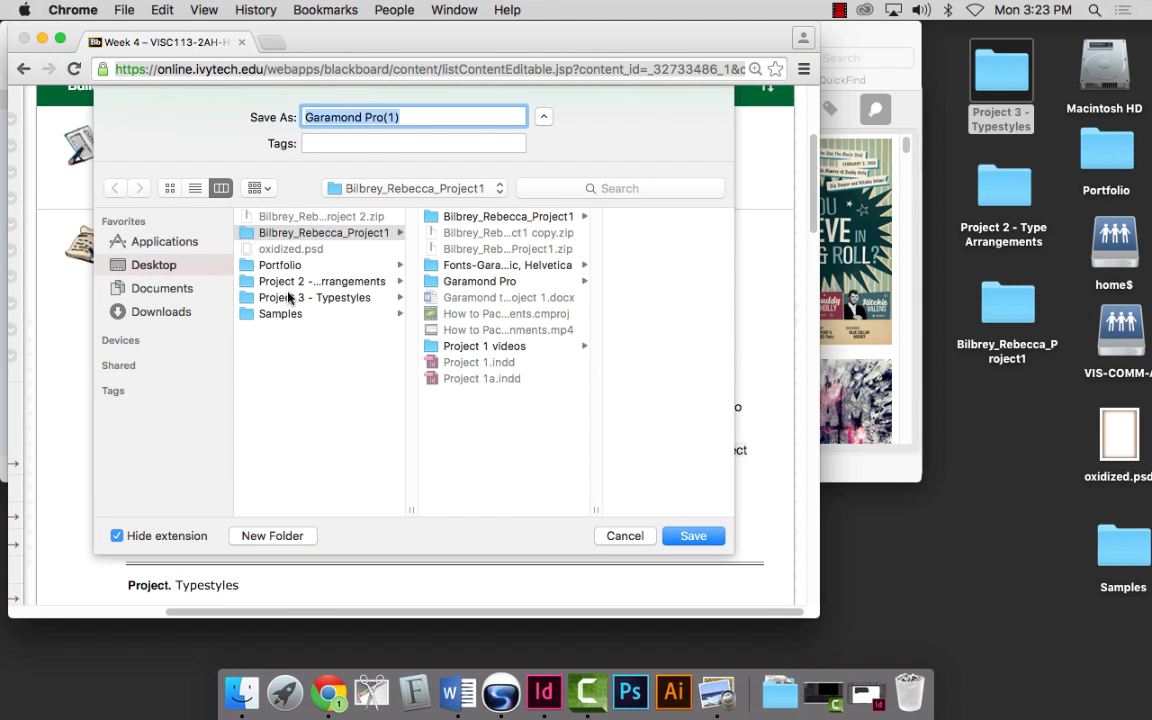
click(265, 297)
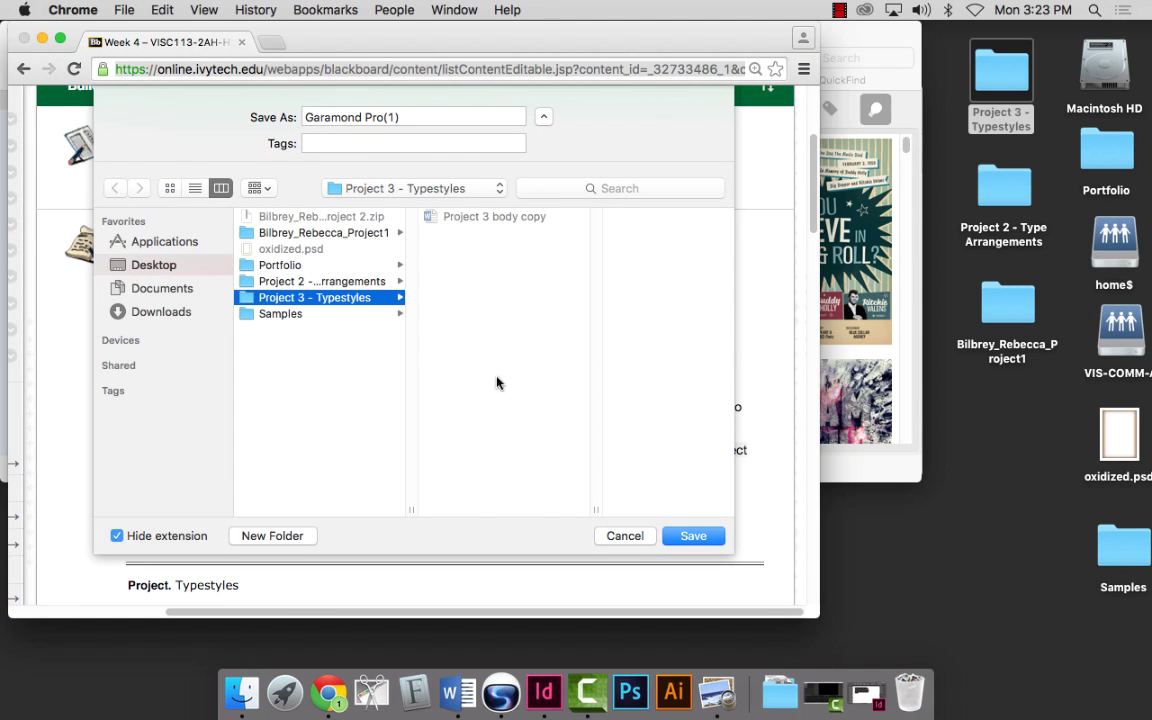
click(697, 541)
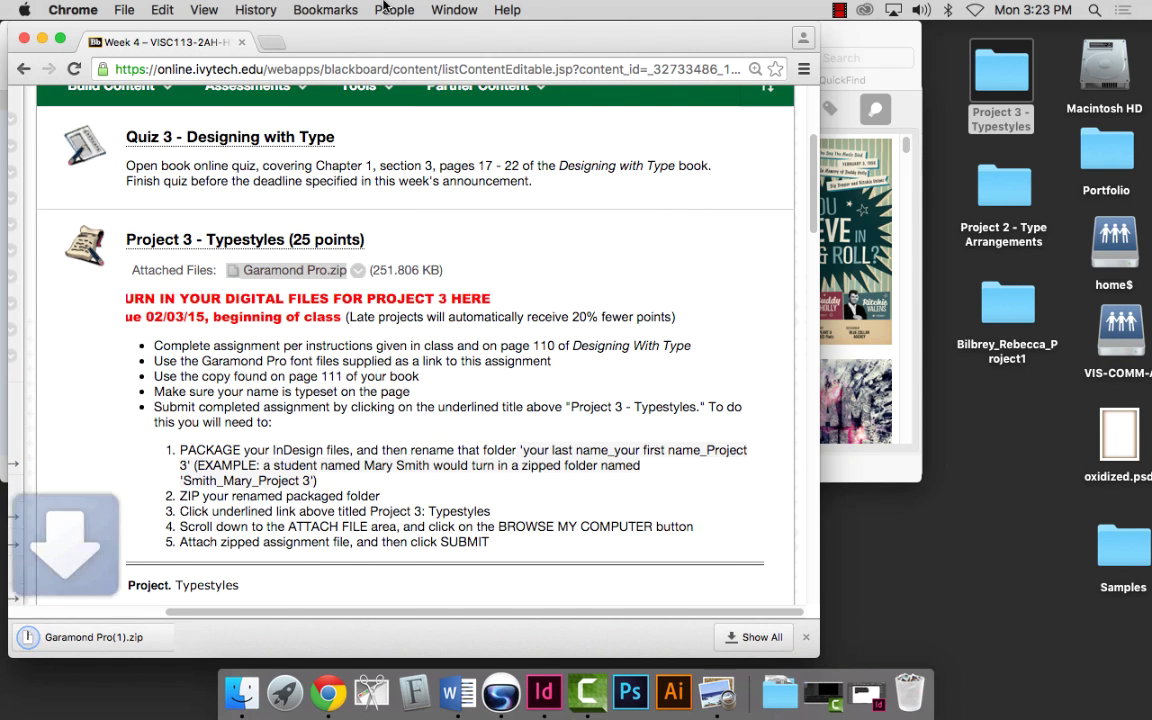
click(218, 95)
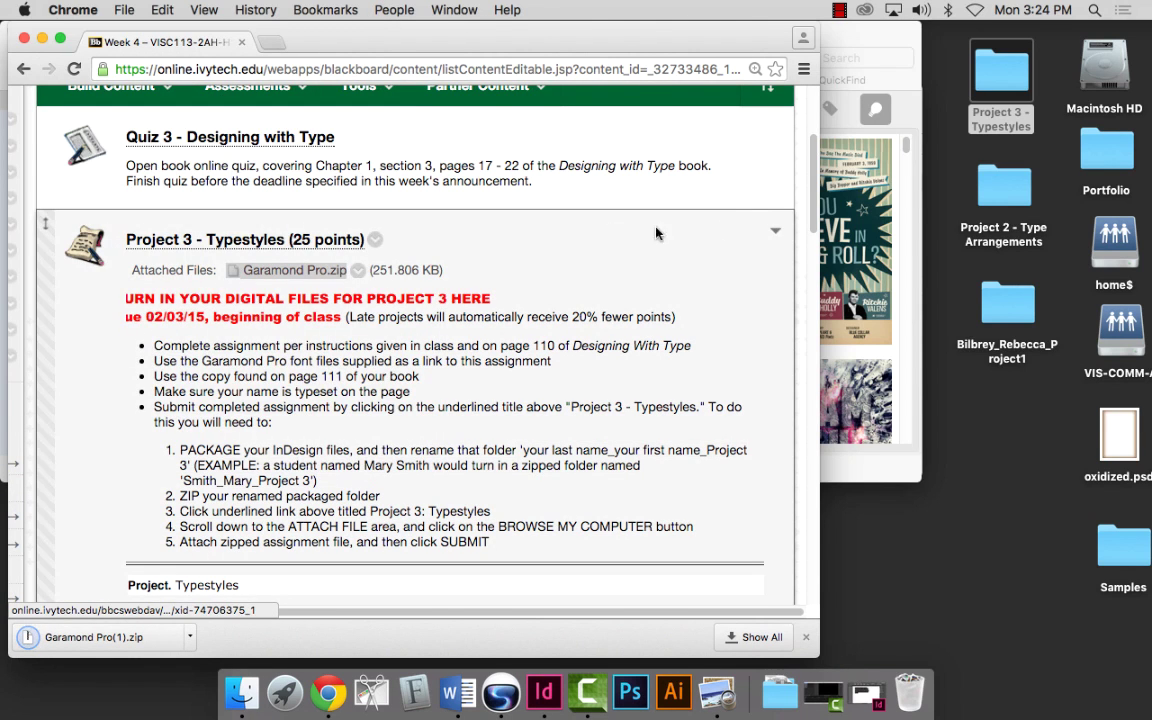
Minimize Chrome, open the Project 3 - Typestyles folder on the desktop and unzip the downloaded Garamond Pro archive.
click(41, 38)
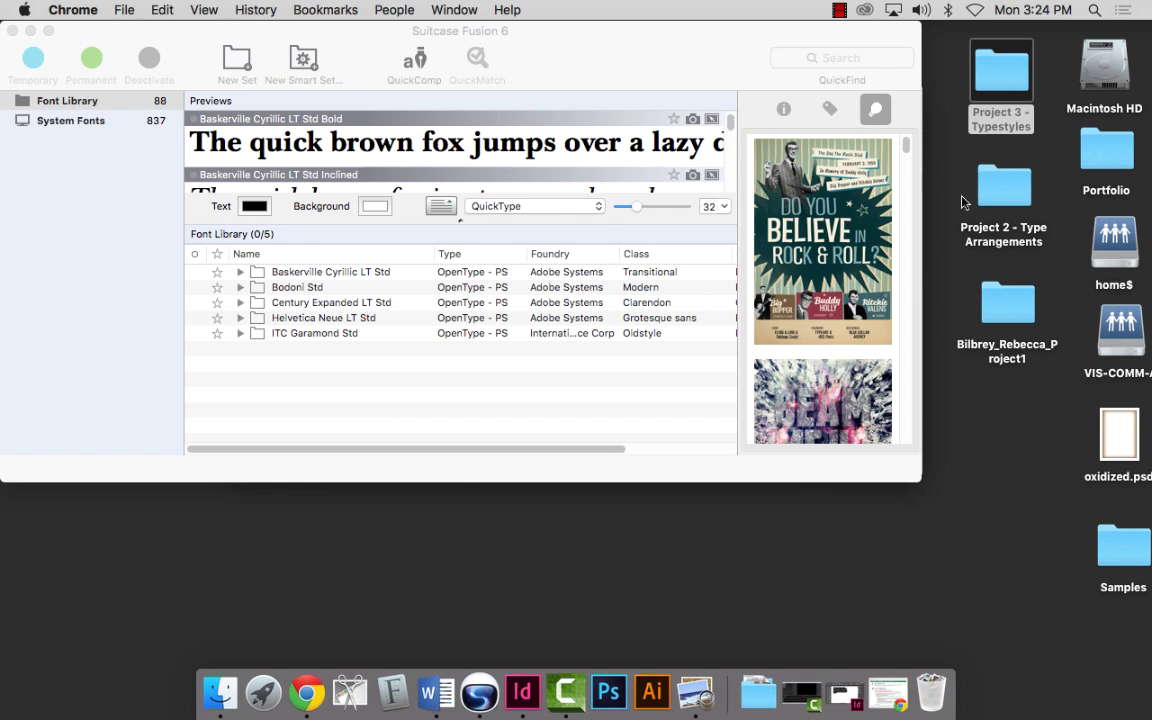
double_click(1003, 75)
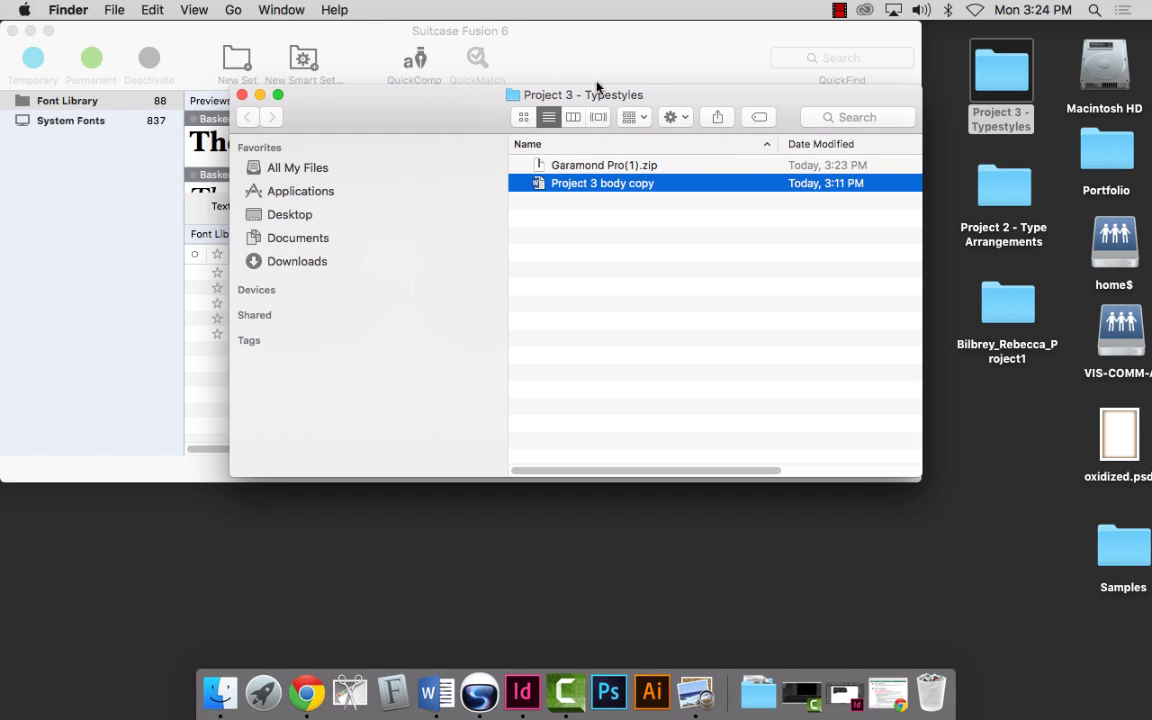
double_click(545, 165)
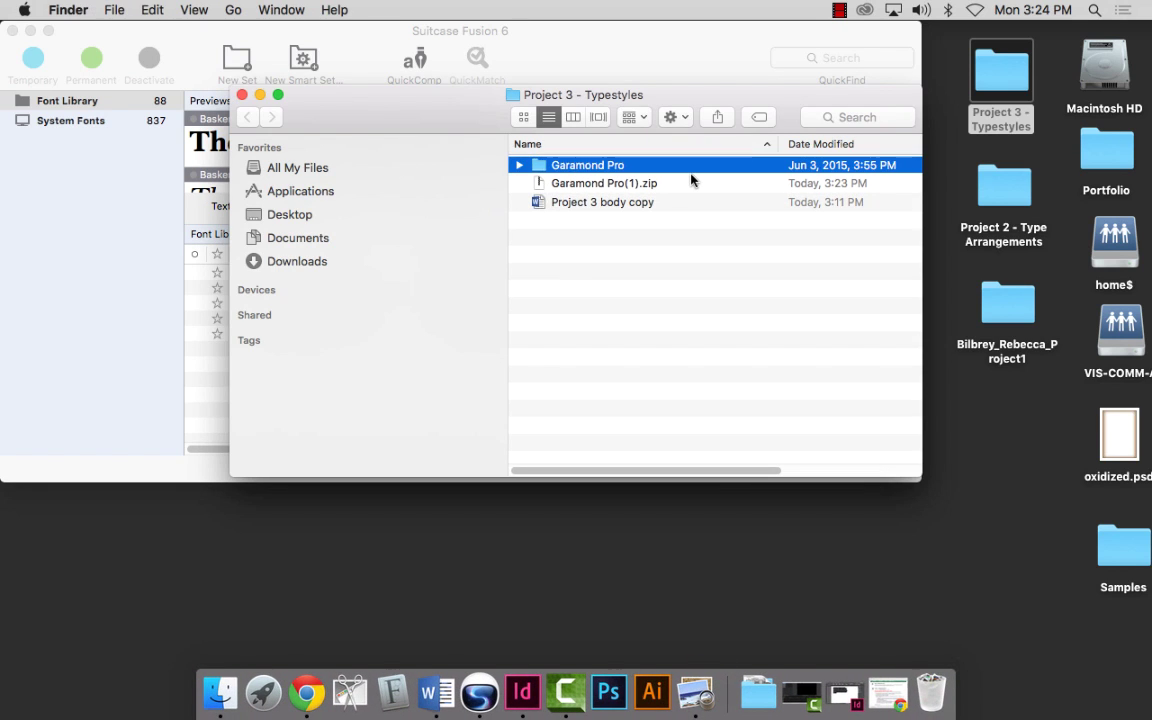
Add the unzipped Garamond Pro folder to the Suitcase Fusion 6 font library and temporarily activate Adobe Garamond Pro.
click(567, 67)
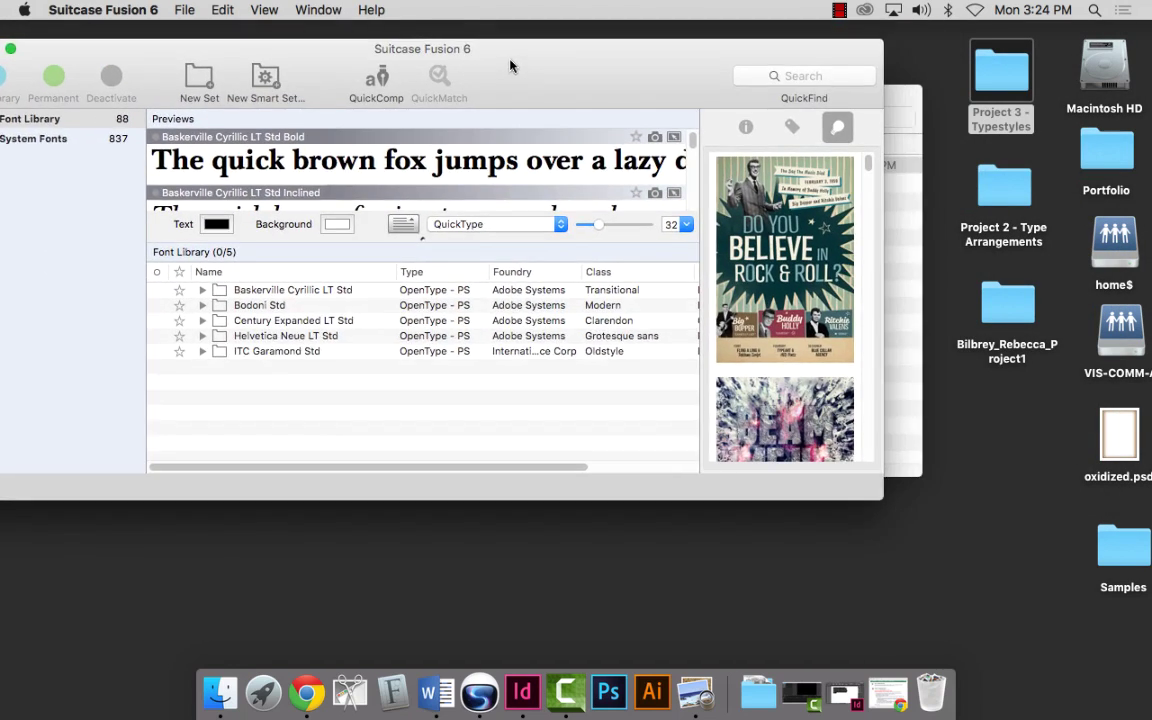
key(super+Tab)
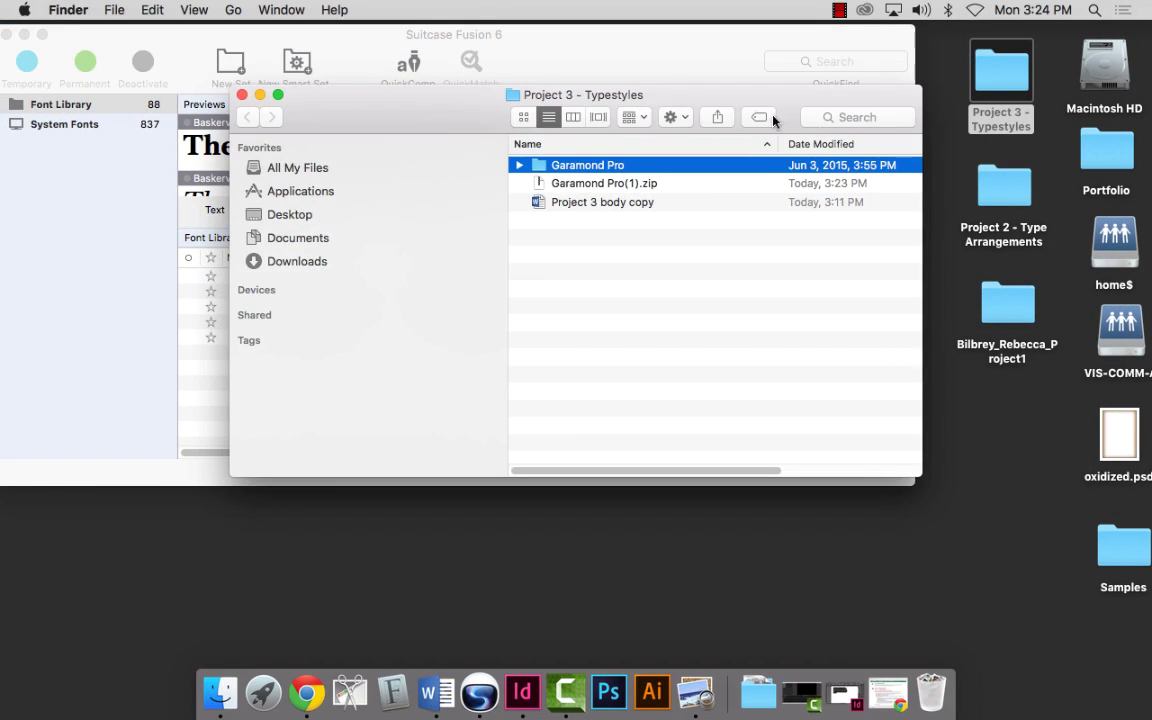
drag(665, 97, 945, 252)
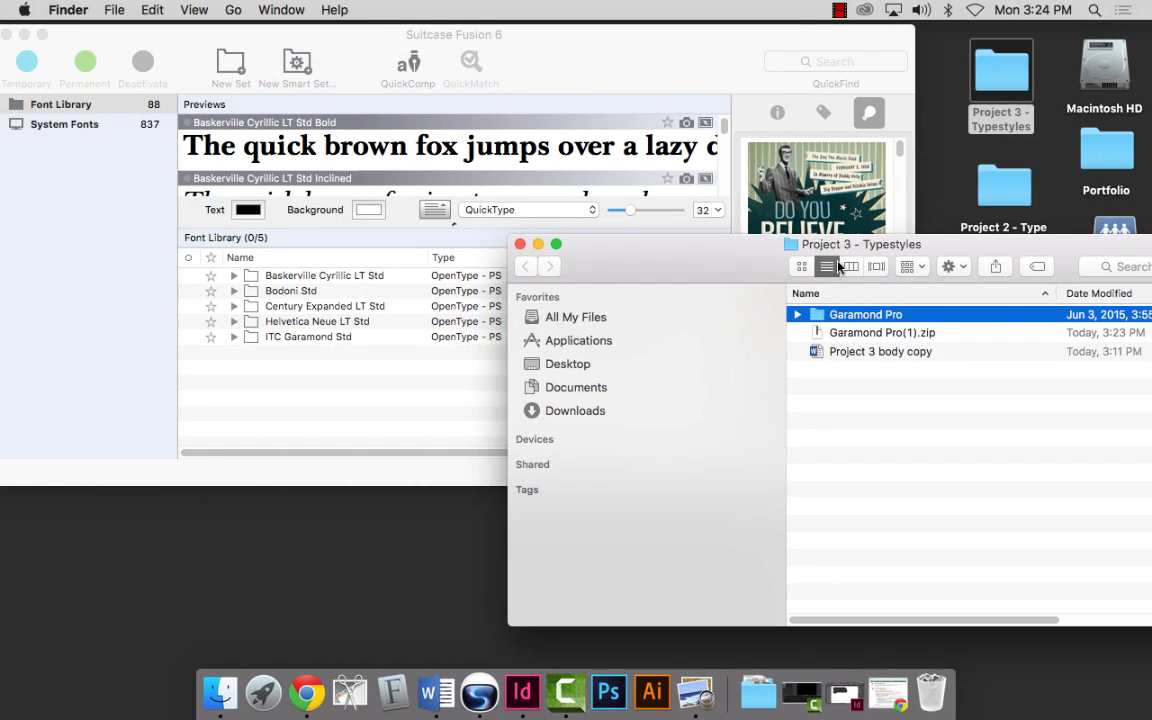
drag(756, 238, 849, 195)
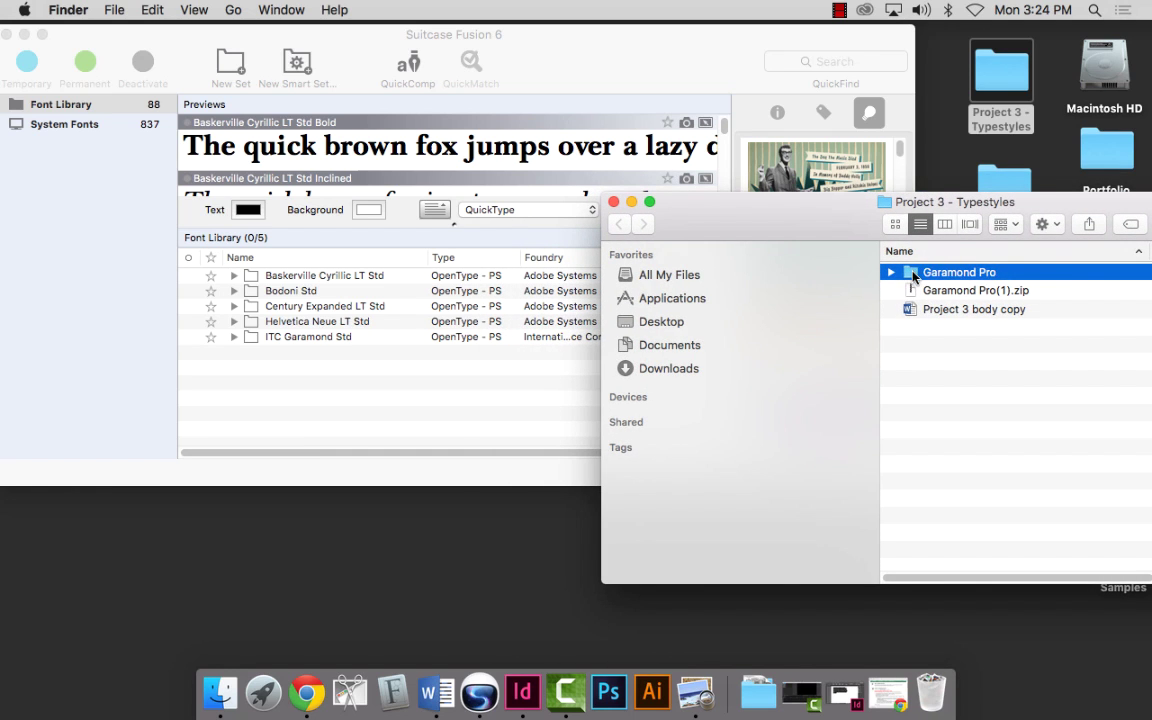
drag(913, 276, 249, 373)
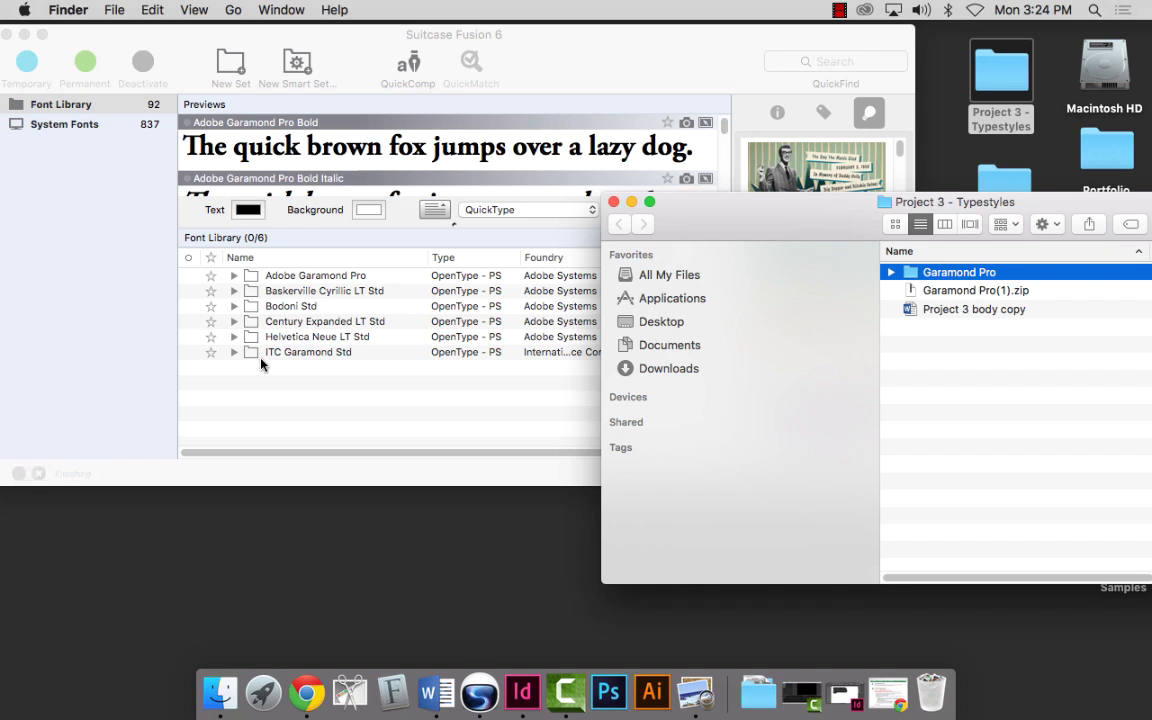
click(188, 275)
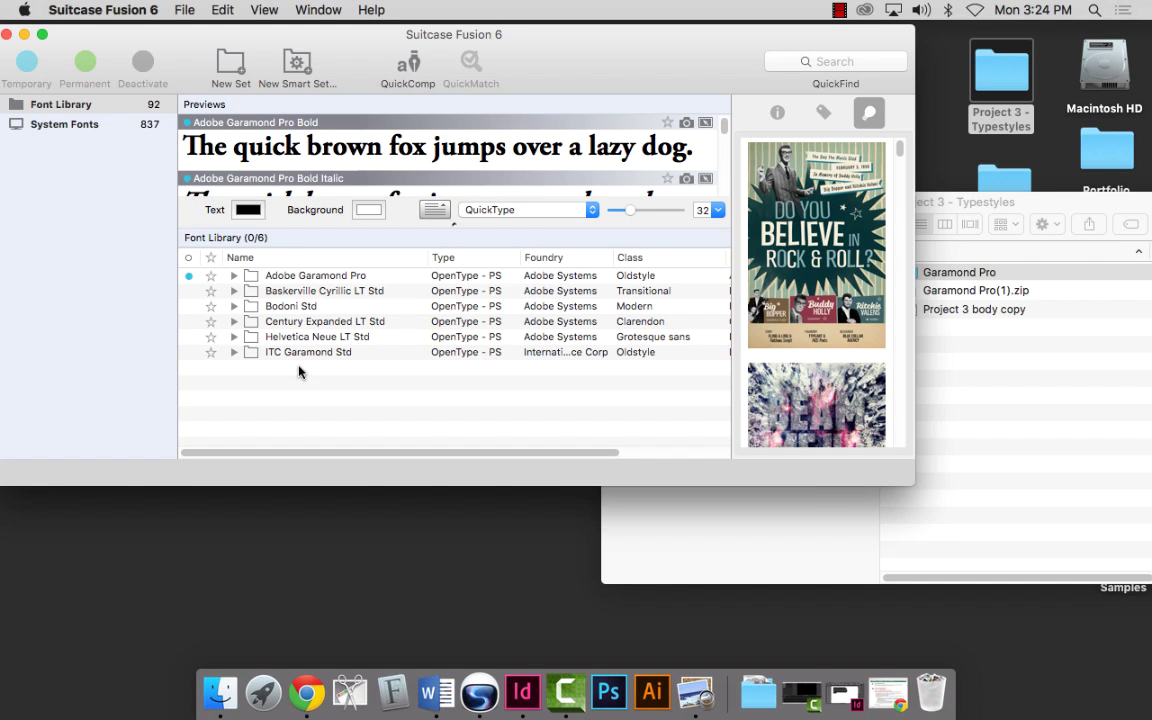
Restore the InDesign document, recheck the assignment in Chrome, and reselect the entire body copy paragraph.
click(850, 692)
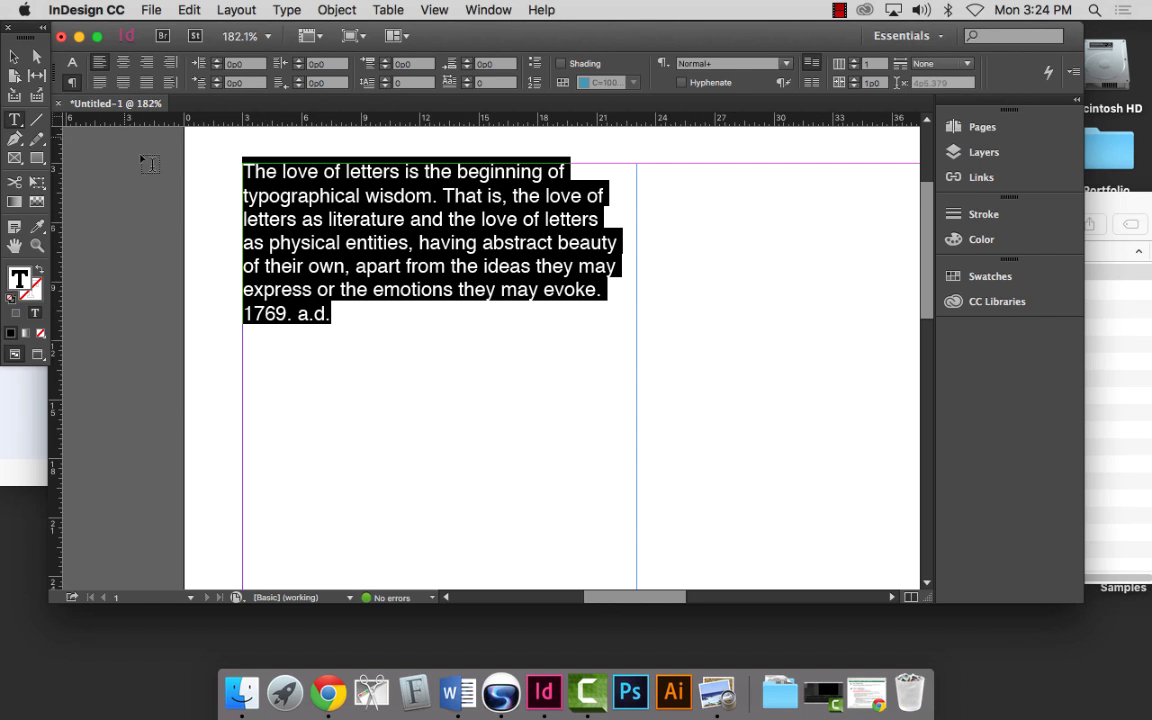
click(328, 692)
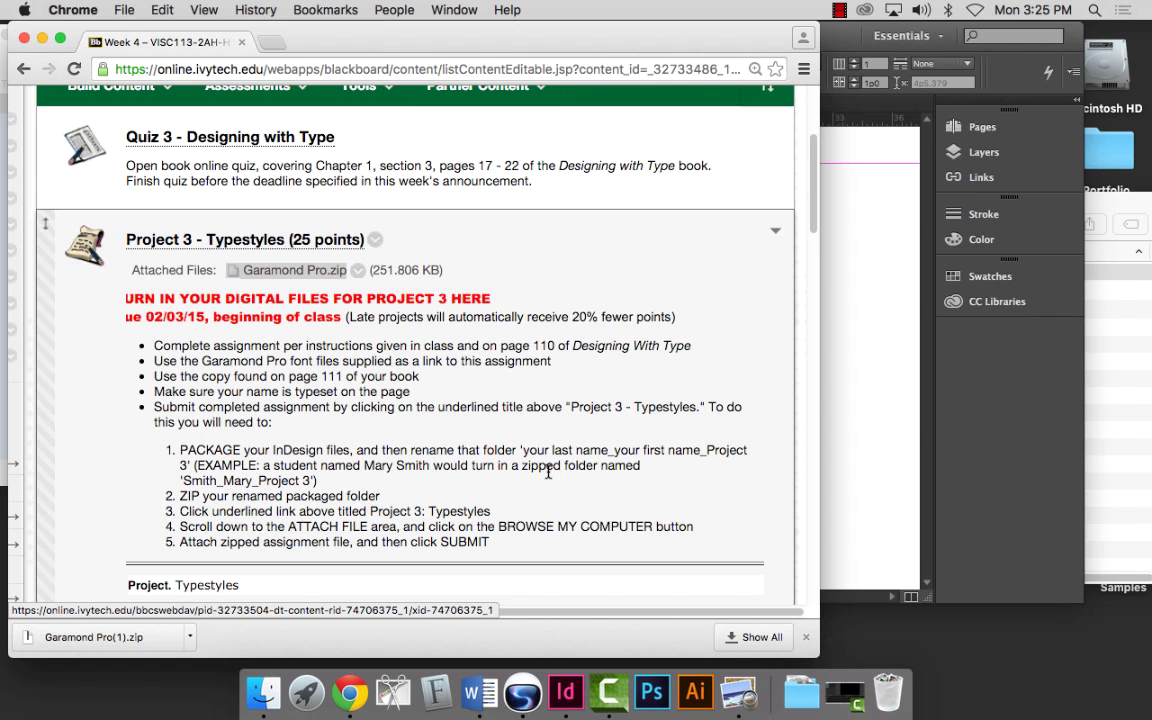
click(42, 38)
click(370, 322)
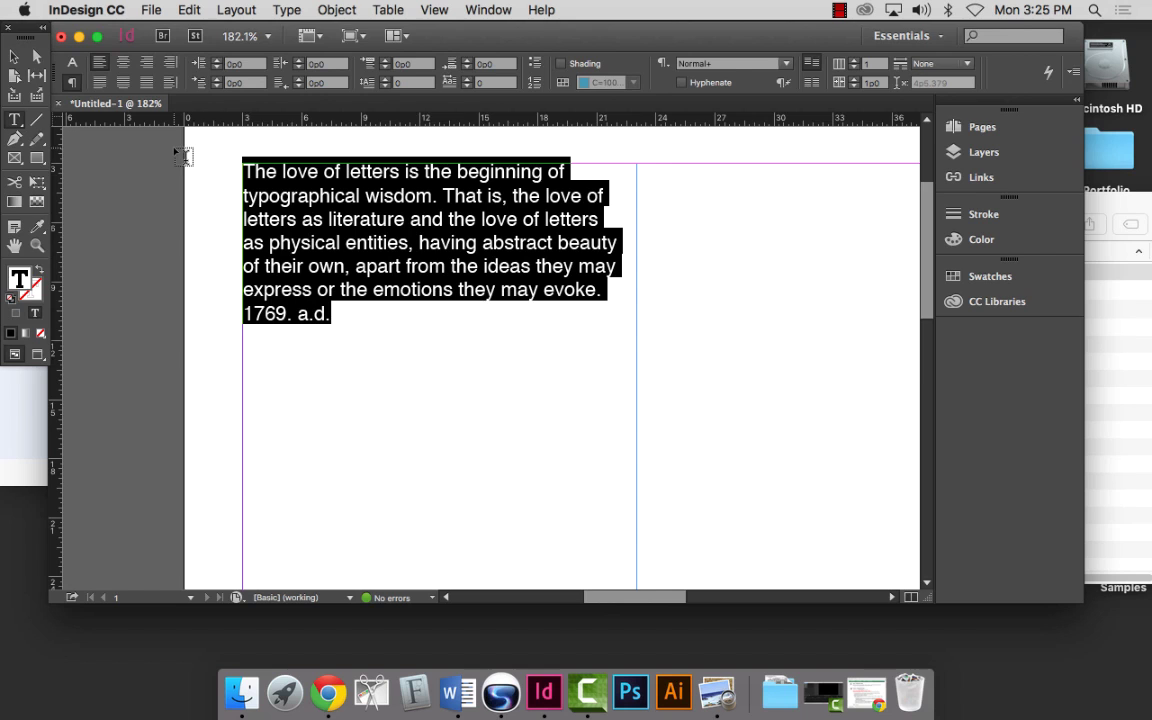
click(346, 266)
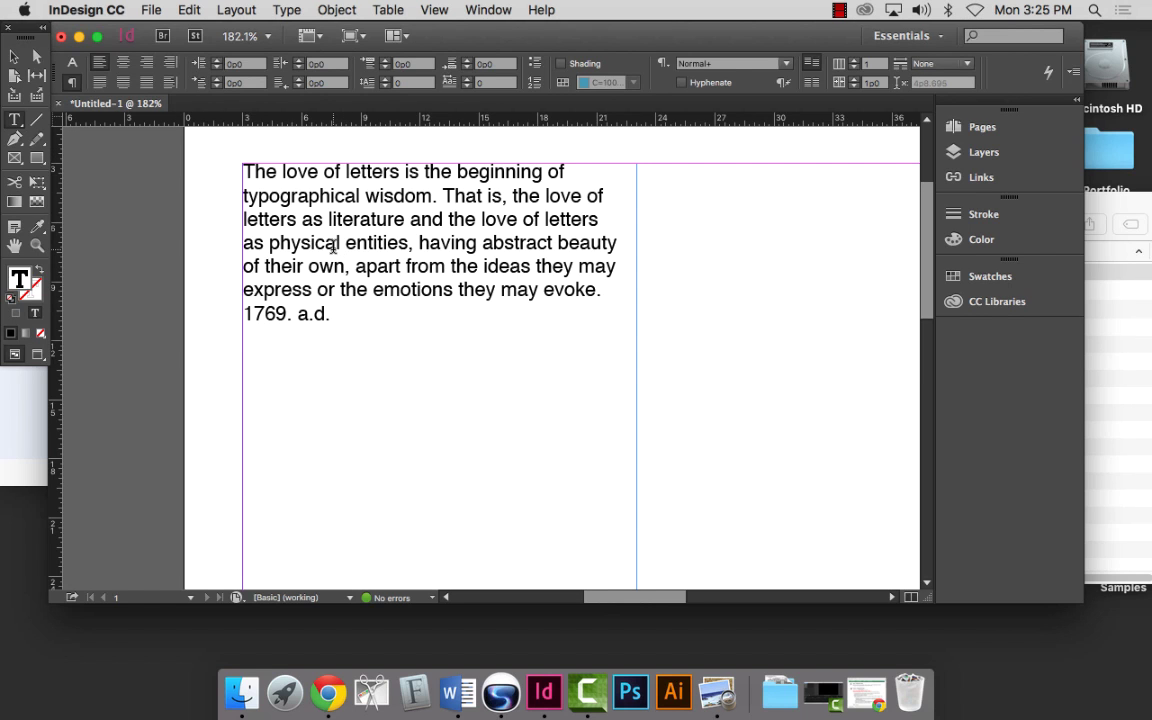
key(super+a)
click(312, 220)
triple_click(391, 226)
click(391, 226)
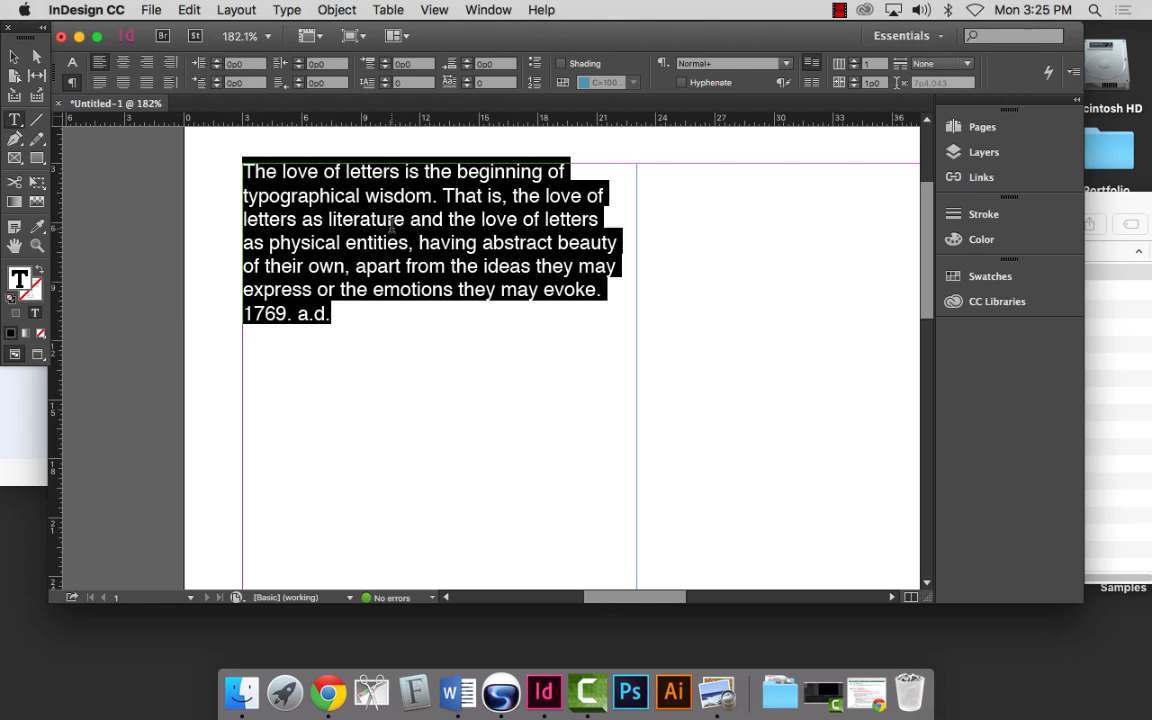
Set the selected body copy paragraph's font to Adobe Garamond Pro Regular.
click(72, 64)
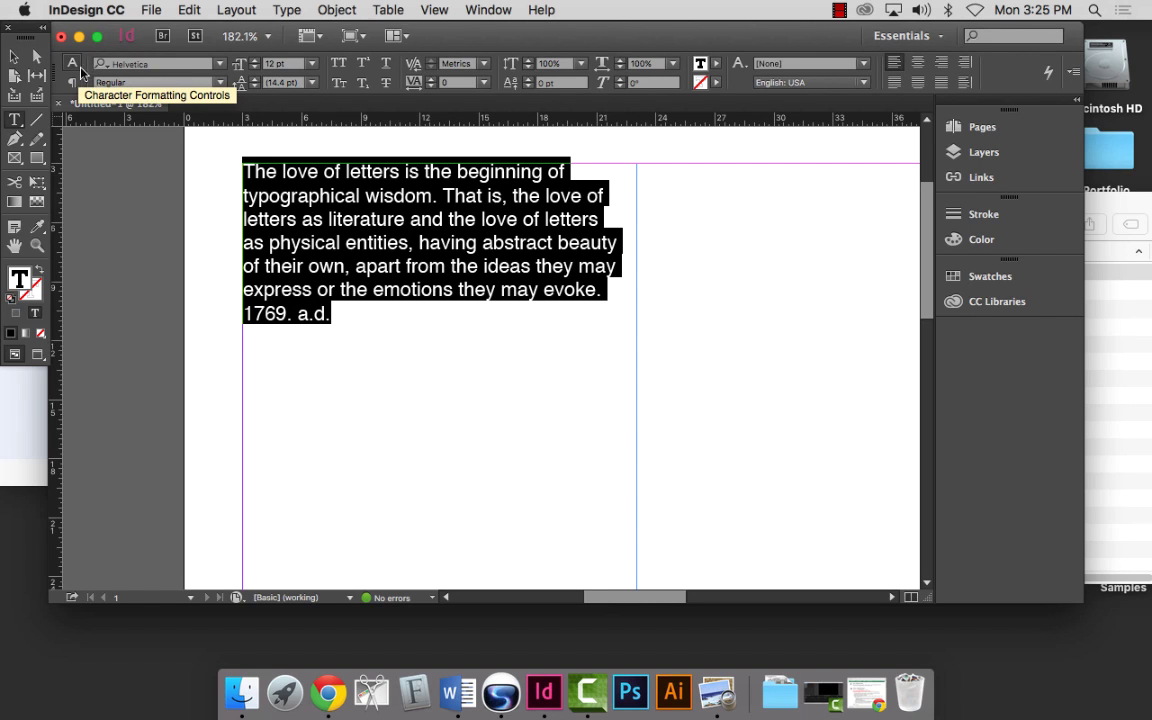
click(220, 65)
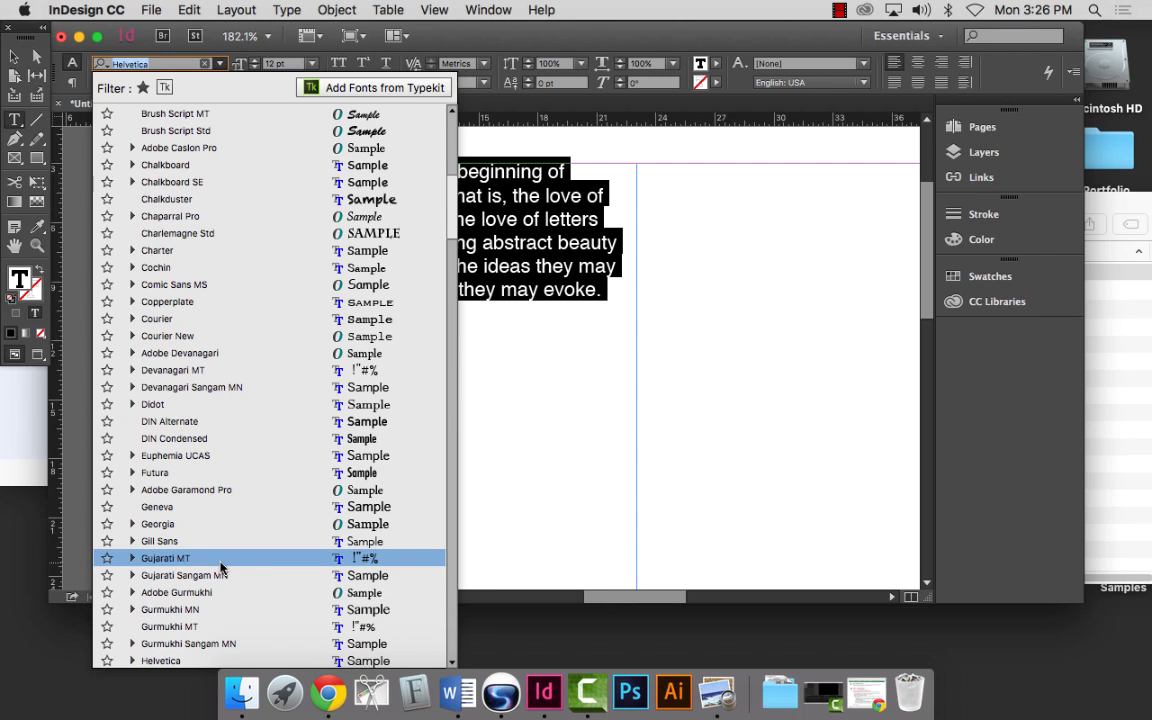
scroll(221, 567, up, 3)
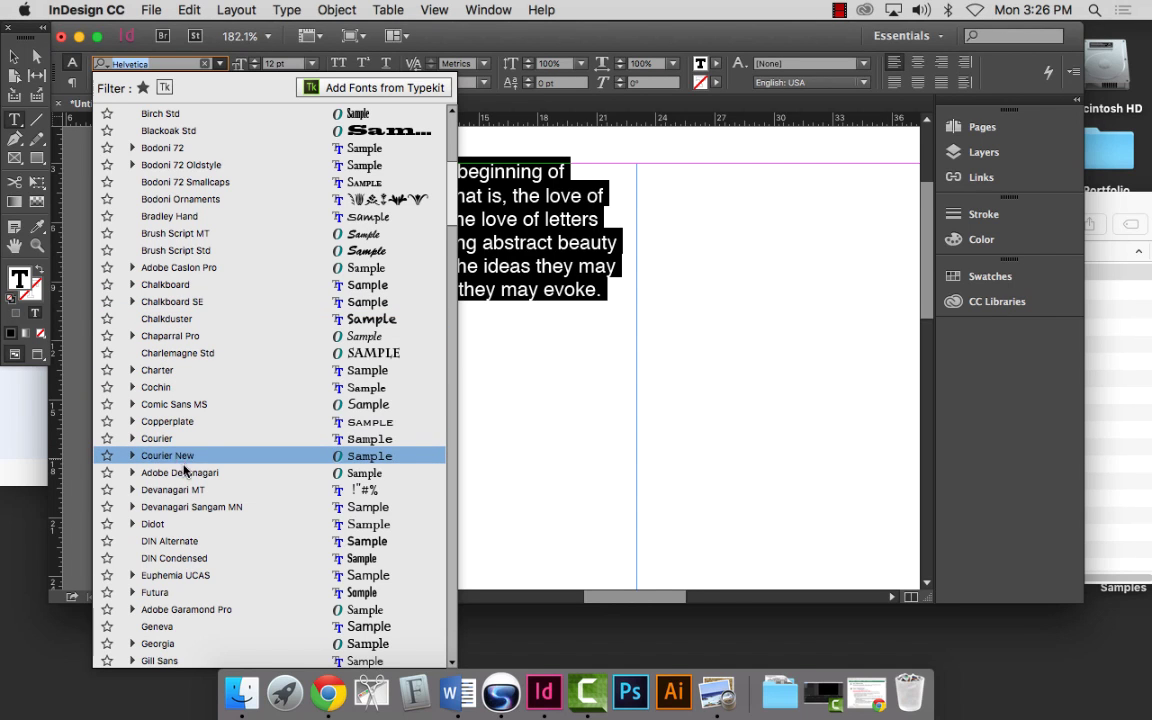
scroll(213, 465, up, 1)
scroll(213, 465, up, 3)
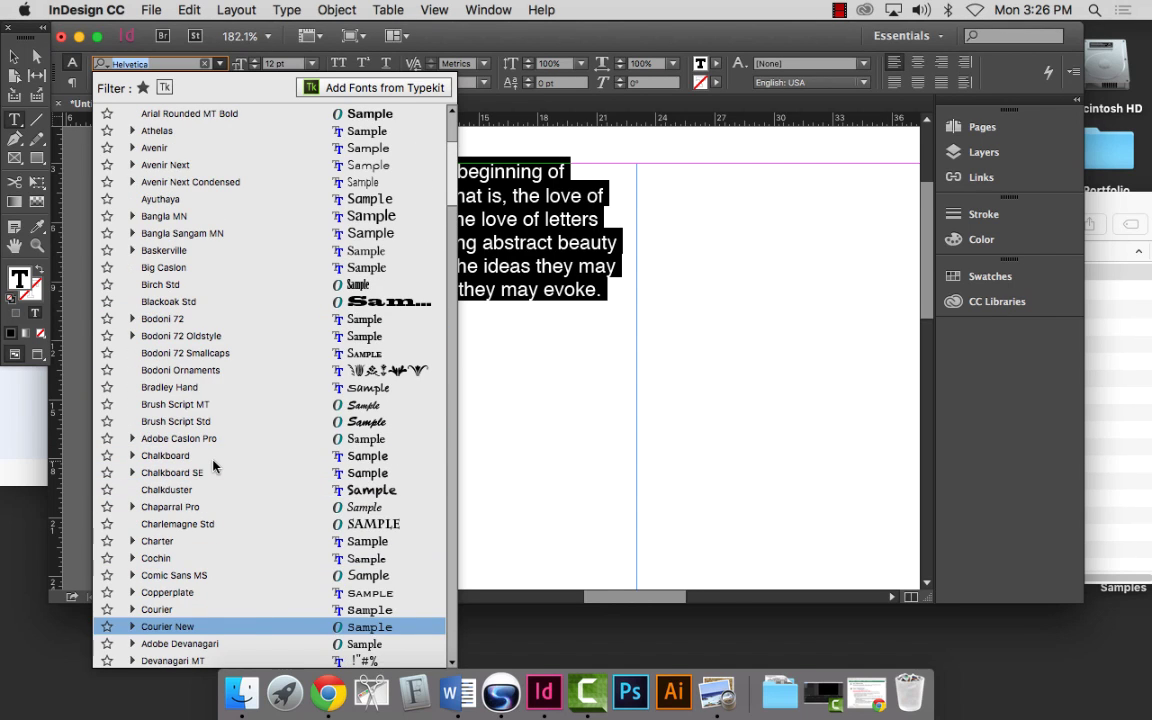
scroll(213, 465, down, 20)
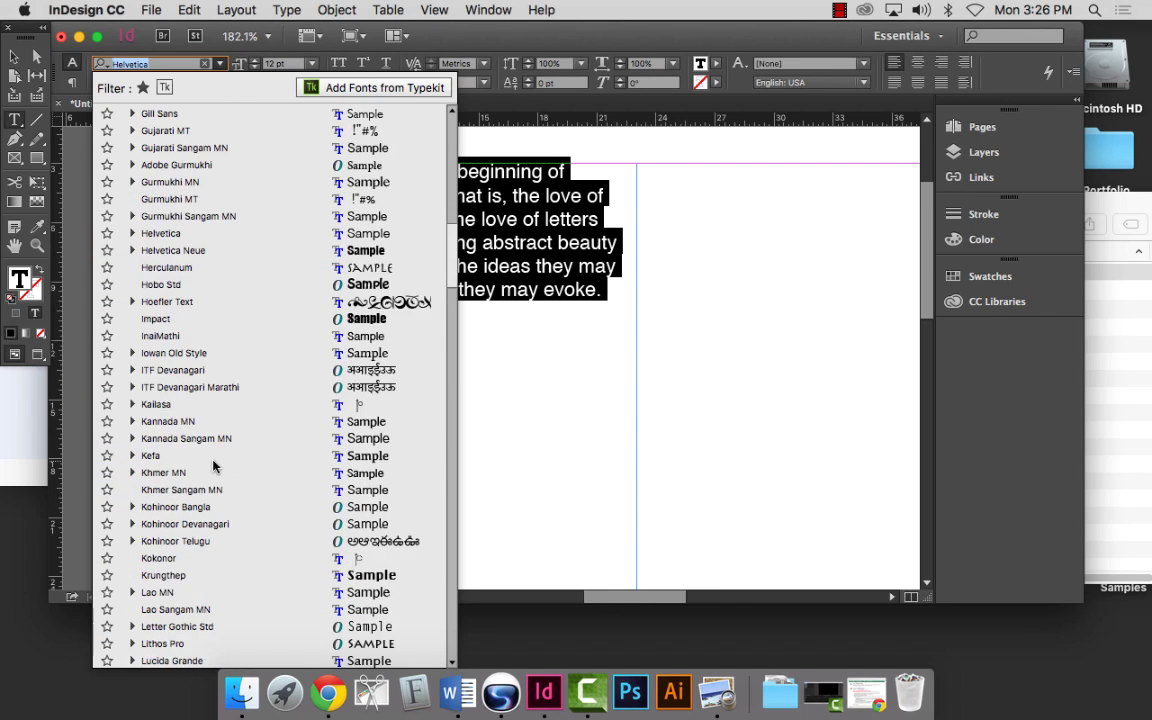
scroll(327, 442, up, 5)
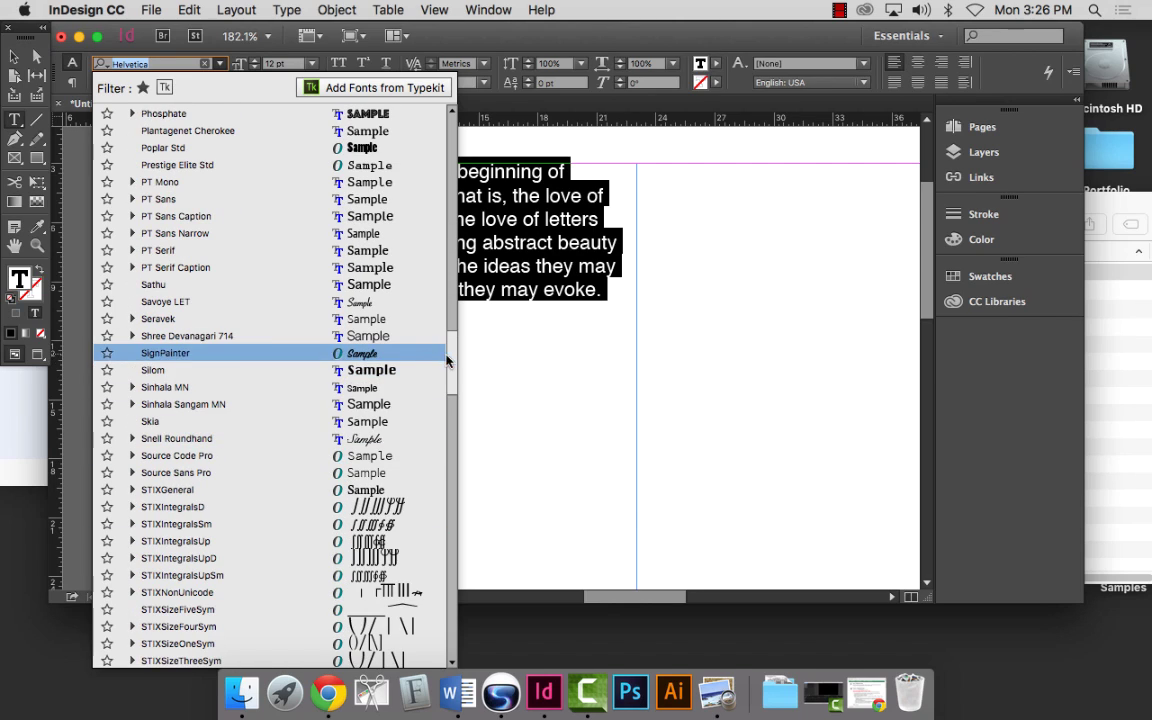
scroll(450, 345, up, 5)
drag(456, 330, 441, 256)
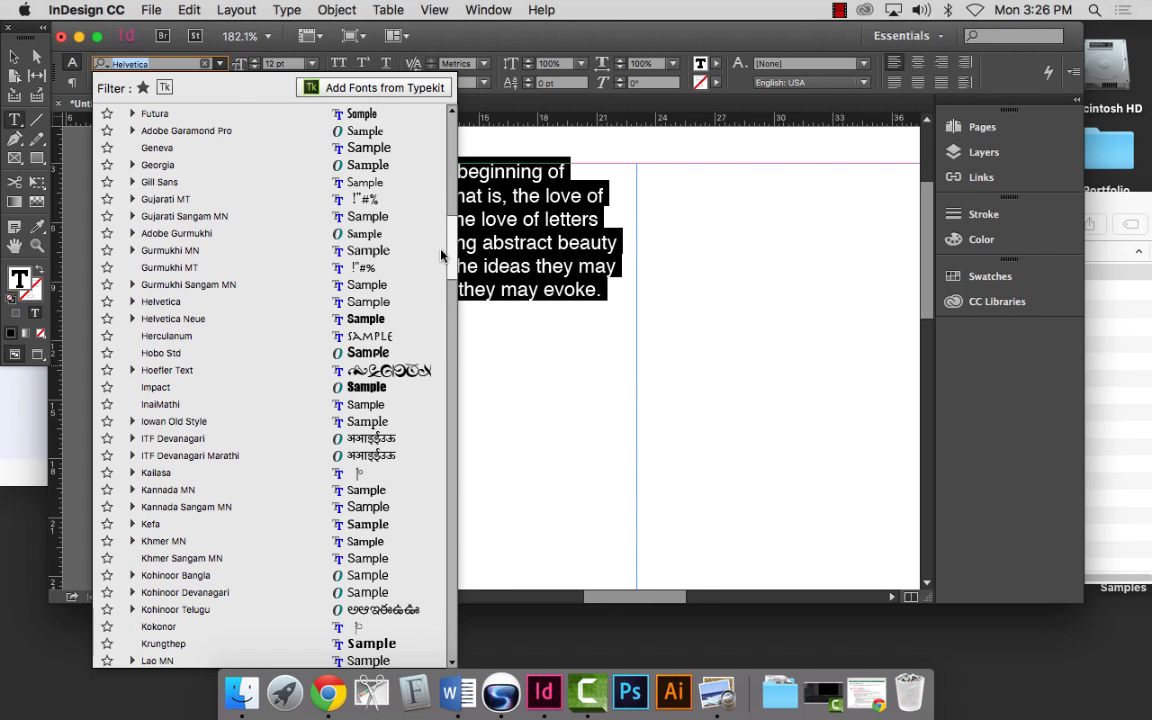
scroll(441, 256, up, 2)
scroll(300, 240, down, 1)
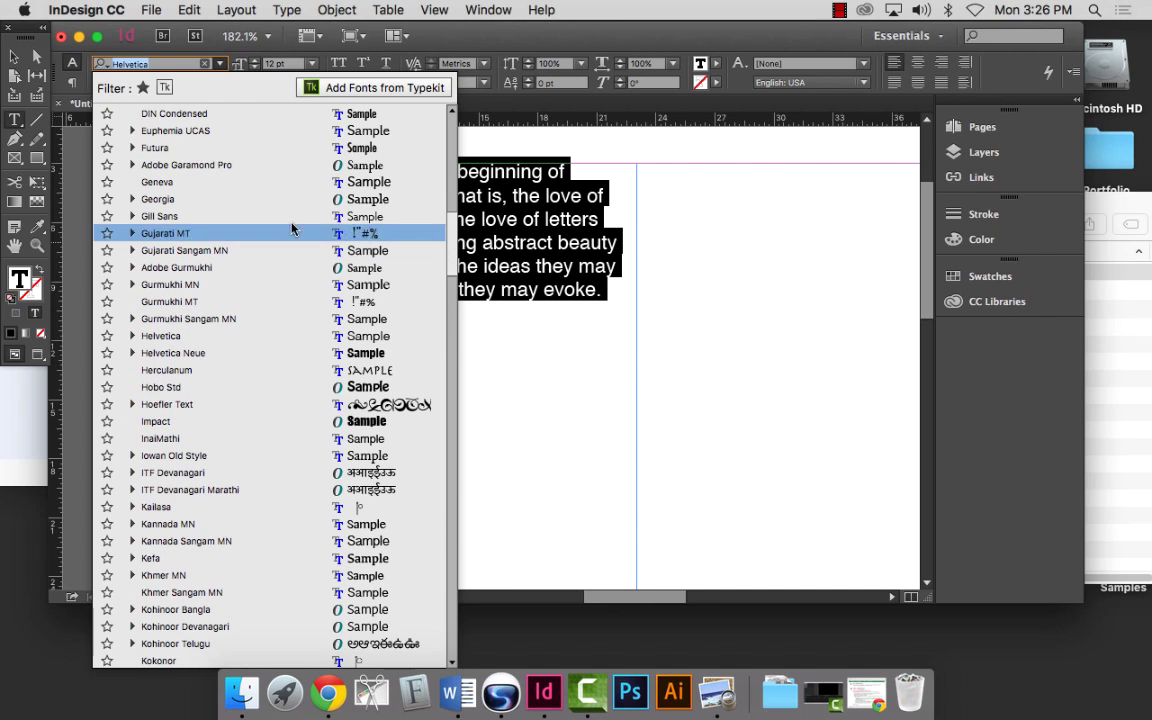
click(131, 165)
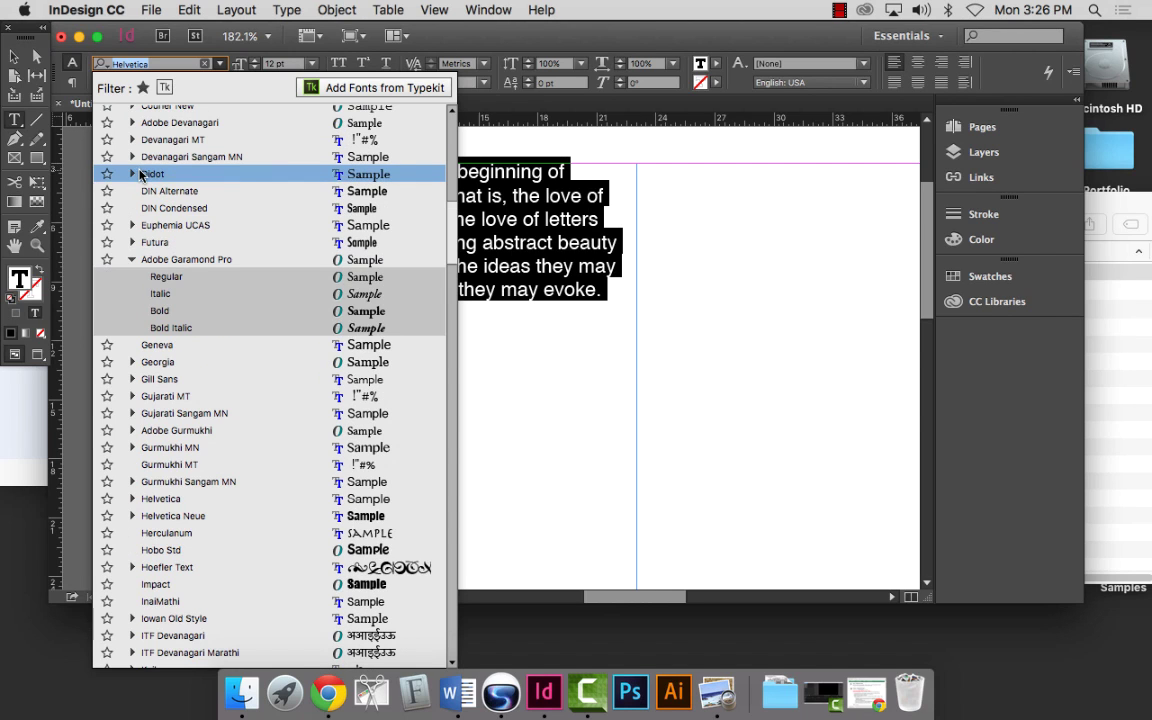
click(172, 278)
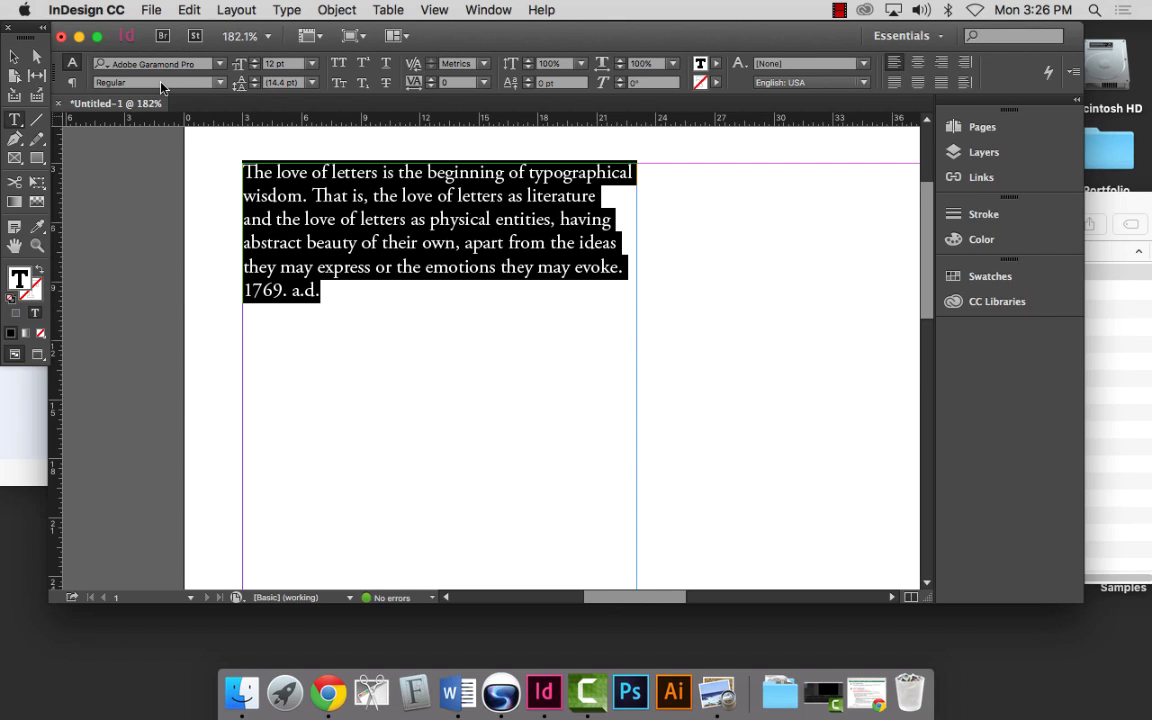
Set the selected paragraph's font size to 11 pt and its leading to 13 pt.
click(290, 64)
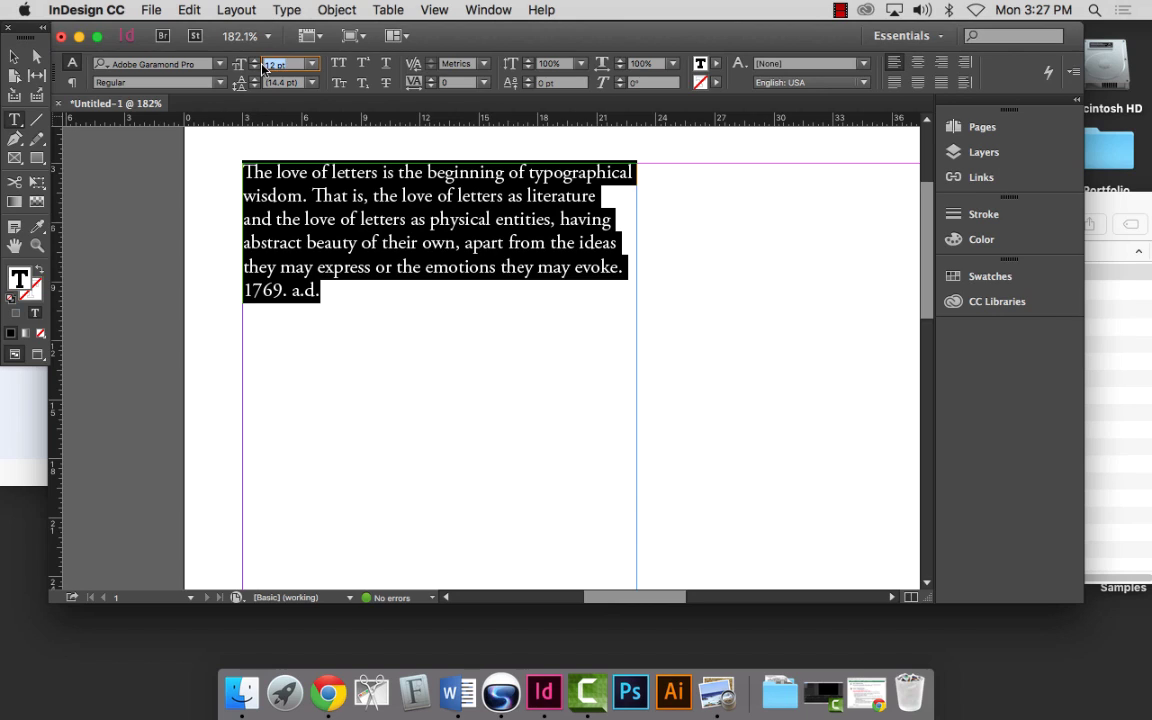
text(11)
key(Tab)
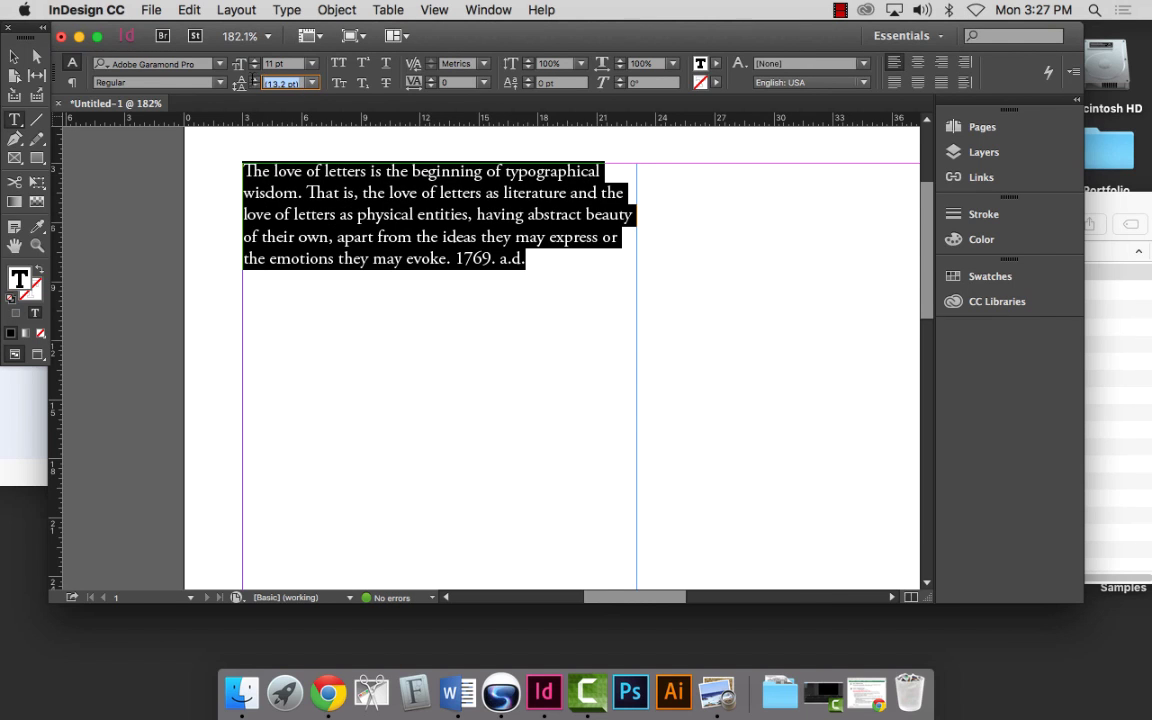
text(13)
key(Return)
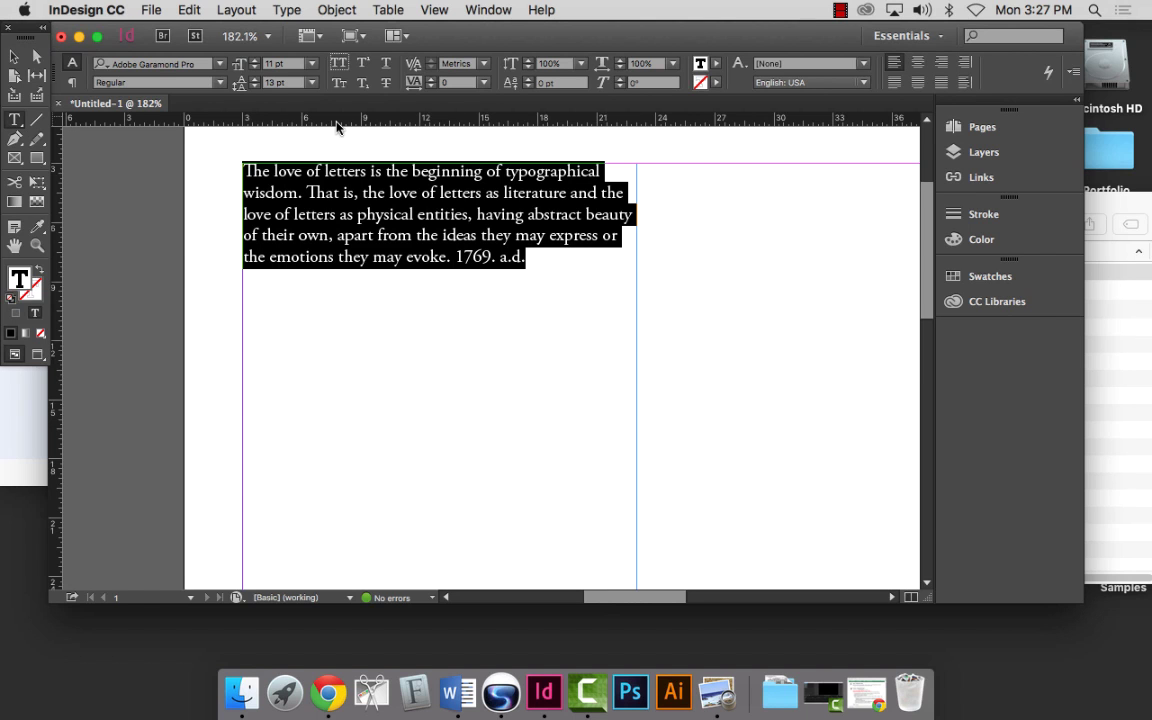
Reread the Project 3 assignment in Chrome, covering the type specification, the list of required typestyles, and the spacing and figure variations.
click(10, 372)
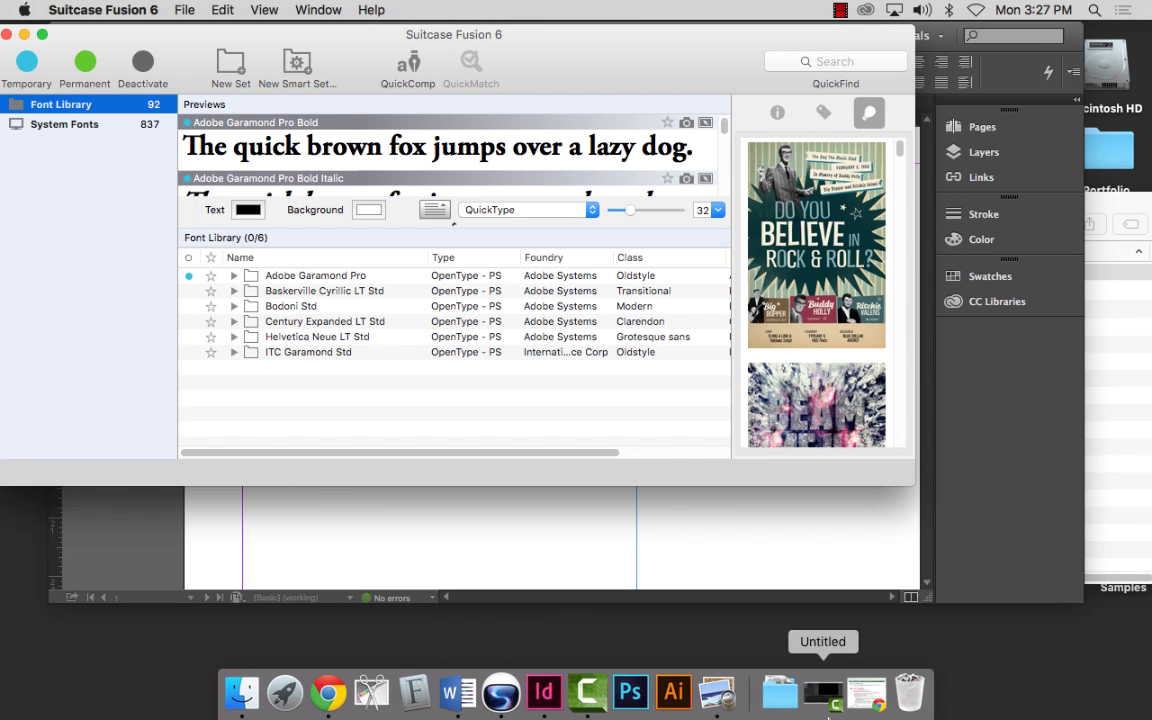
click(866, 692)
scroll(208, 333, up, 1)
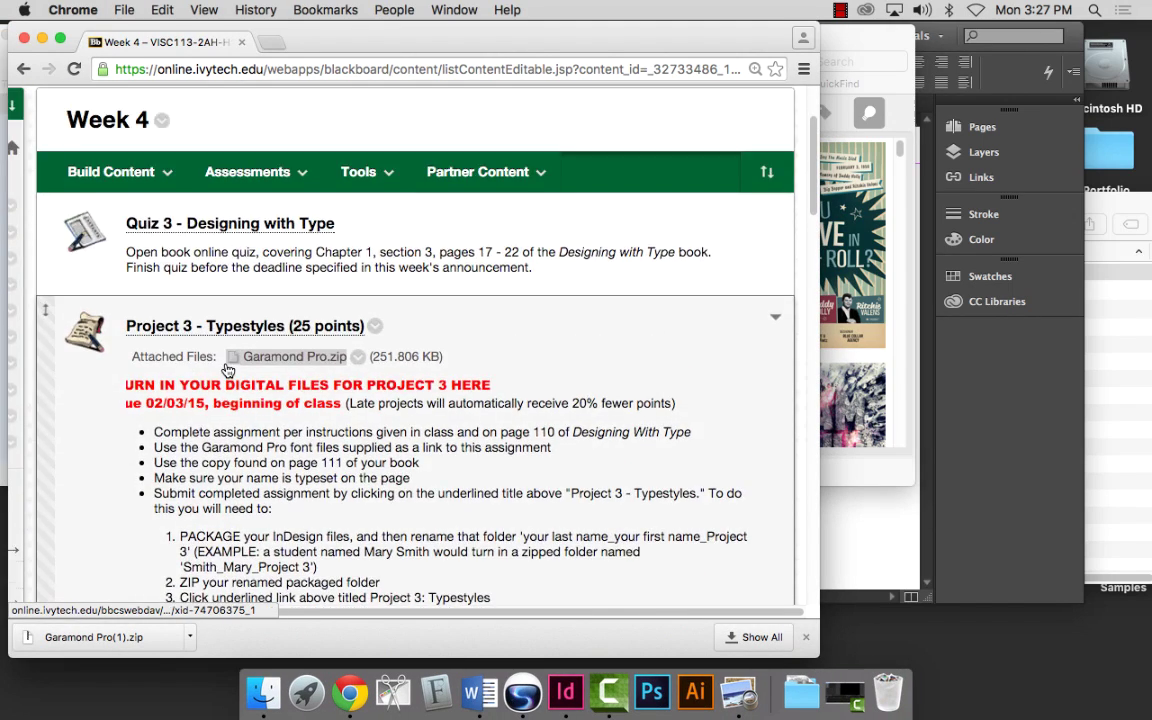
scroll(290, 350, down, 10)
drag(204, 221, 668, 225)
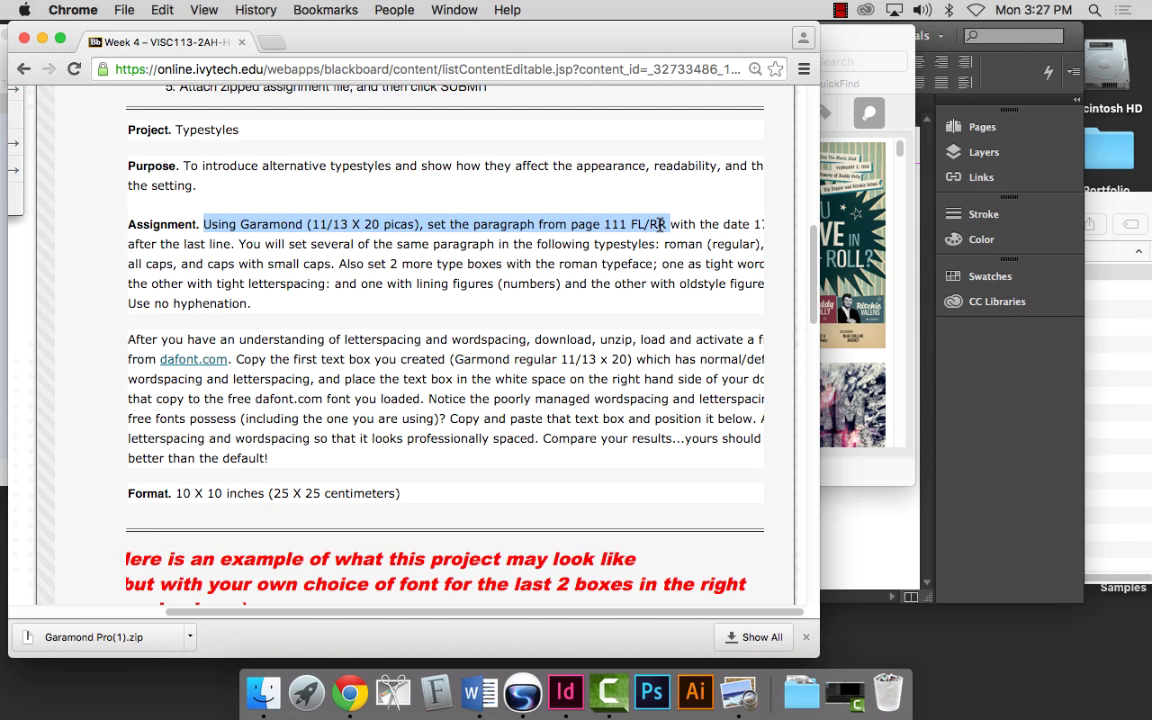
scroll(660, 232, left, 2)
scroll(663, 231, right, 5)
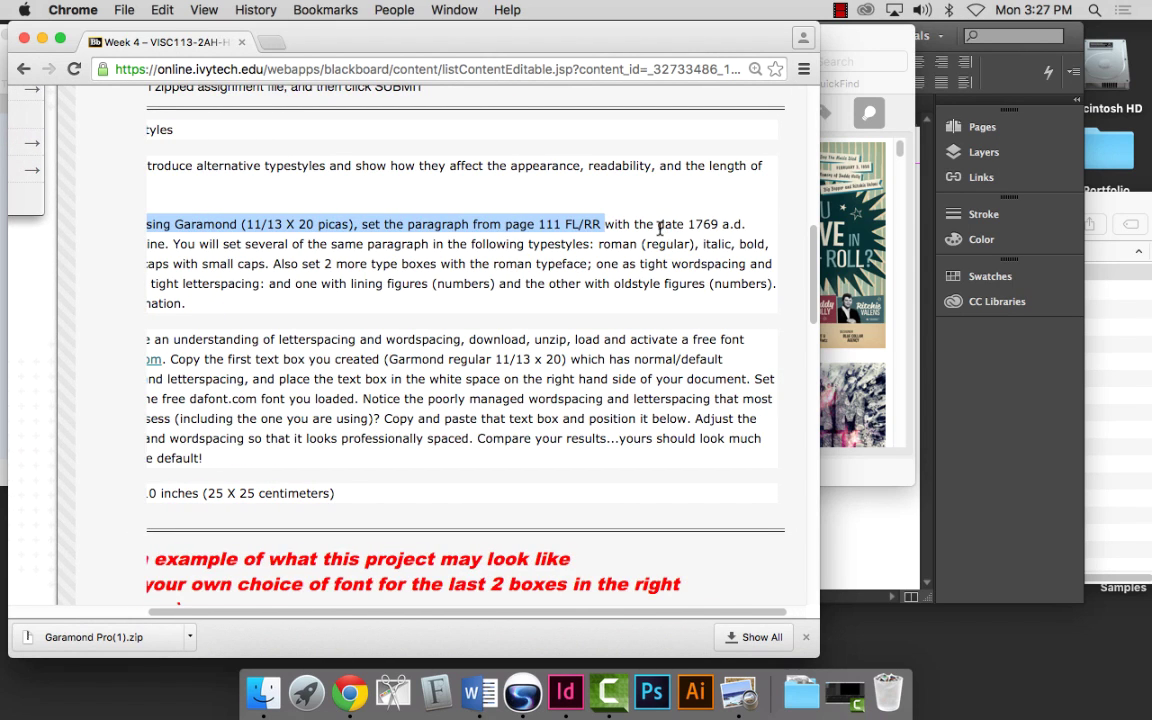
scroll(673, 226, left, 6)
scroll(502, 224, right, 4)
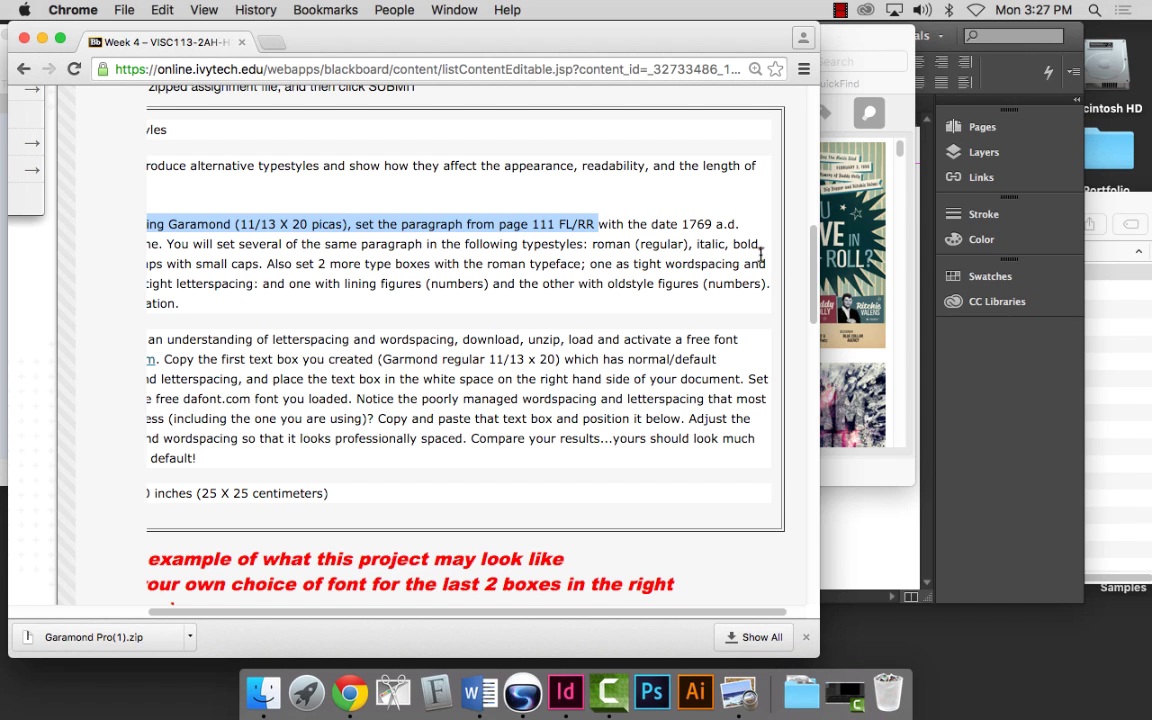
scroll(678, 266, left, 2)
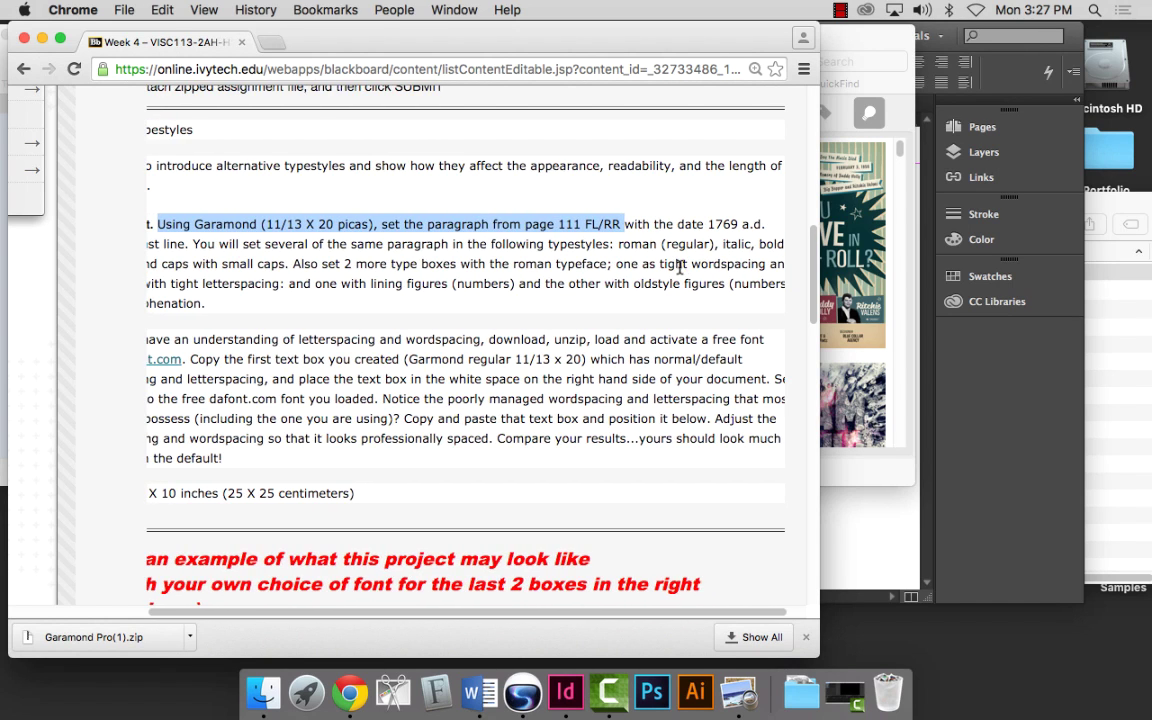
scroll(678, 266, left, 5)
scroll(676, 266, right, 1)
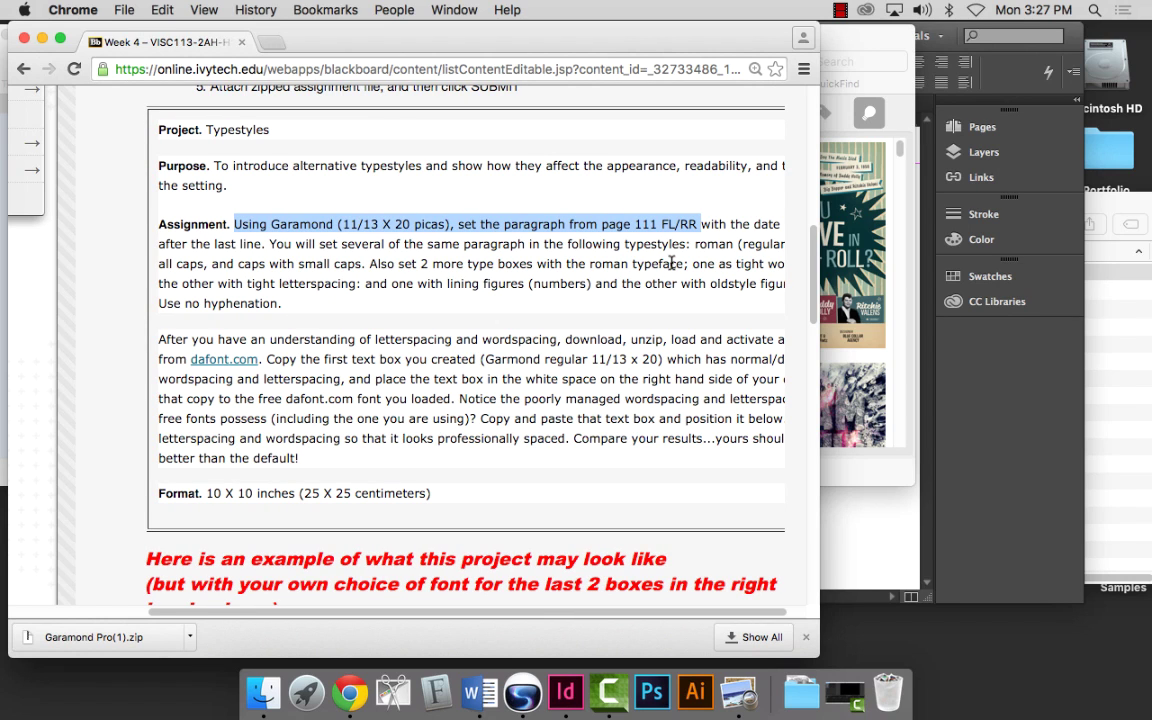
Back in InDesign, copy the whole body copy paragraph and paste a duplicate below it, separated by one blank line.
click(885, 547)
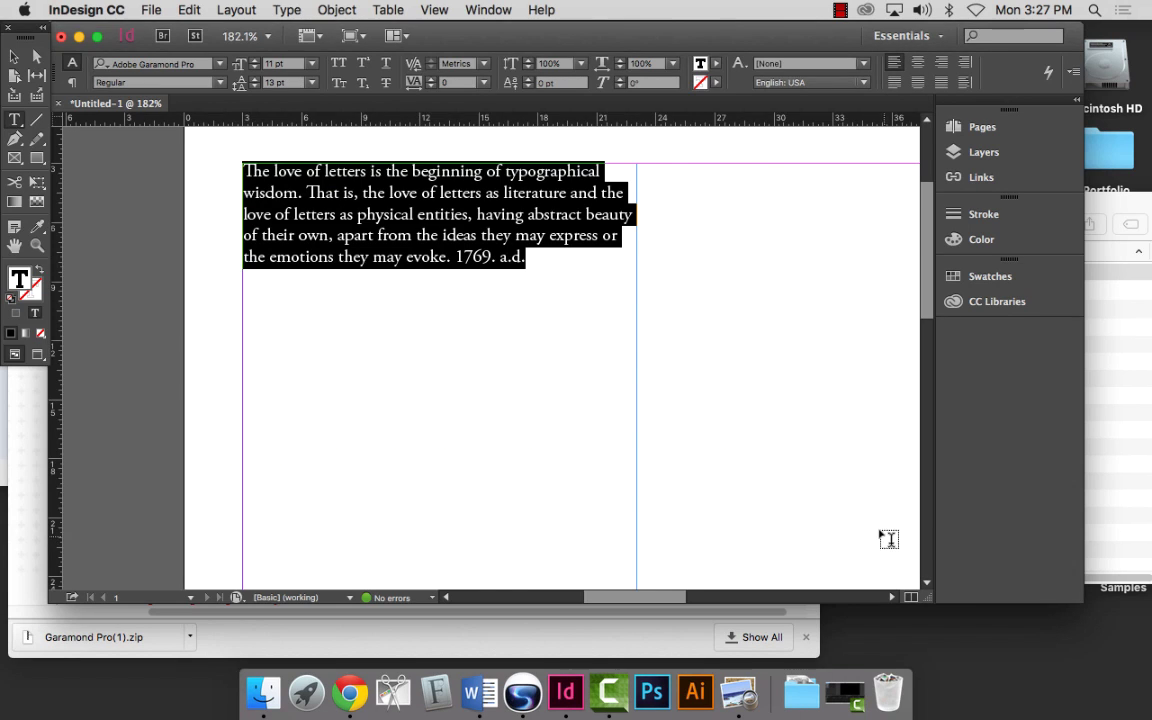
click(418, 235)
key(super+a)
key(super+c)
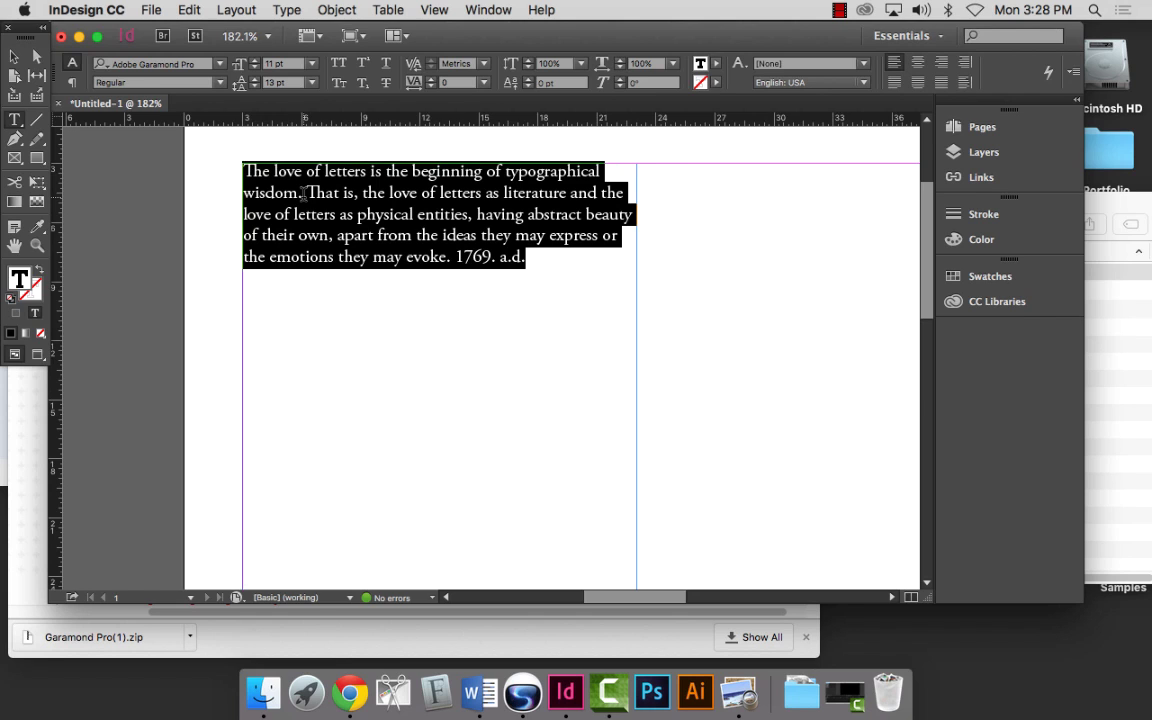
click(186, 9)
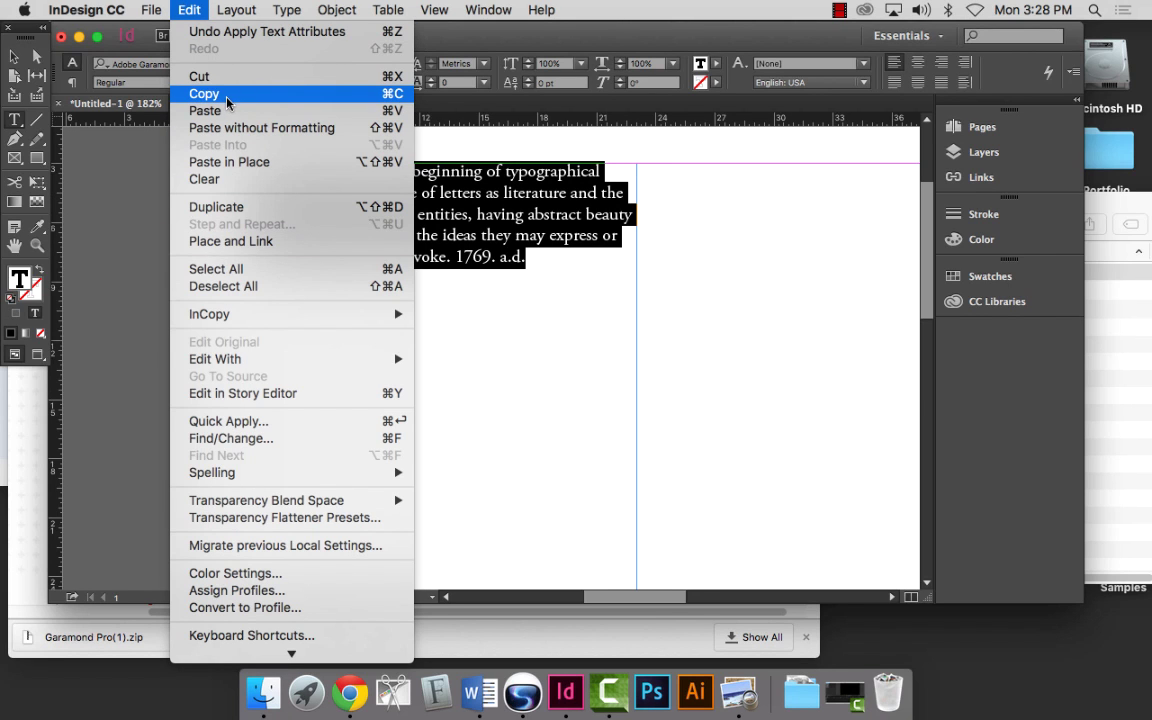
click(230, 31)
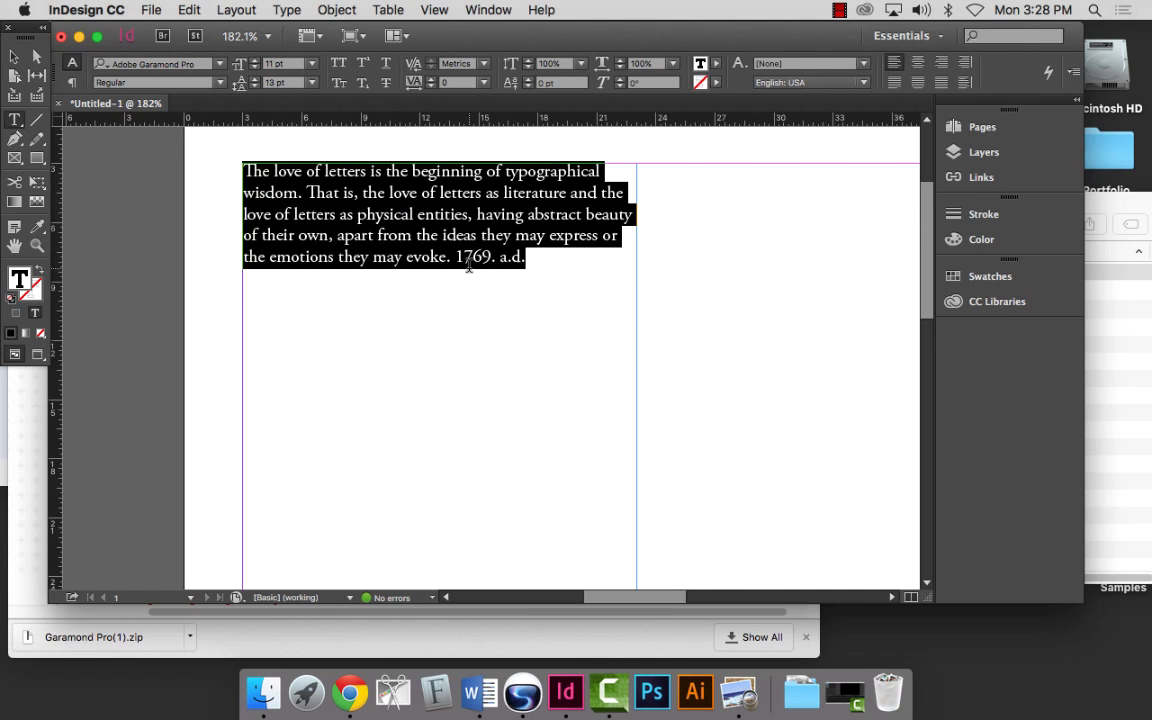
click(530, 295)
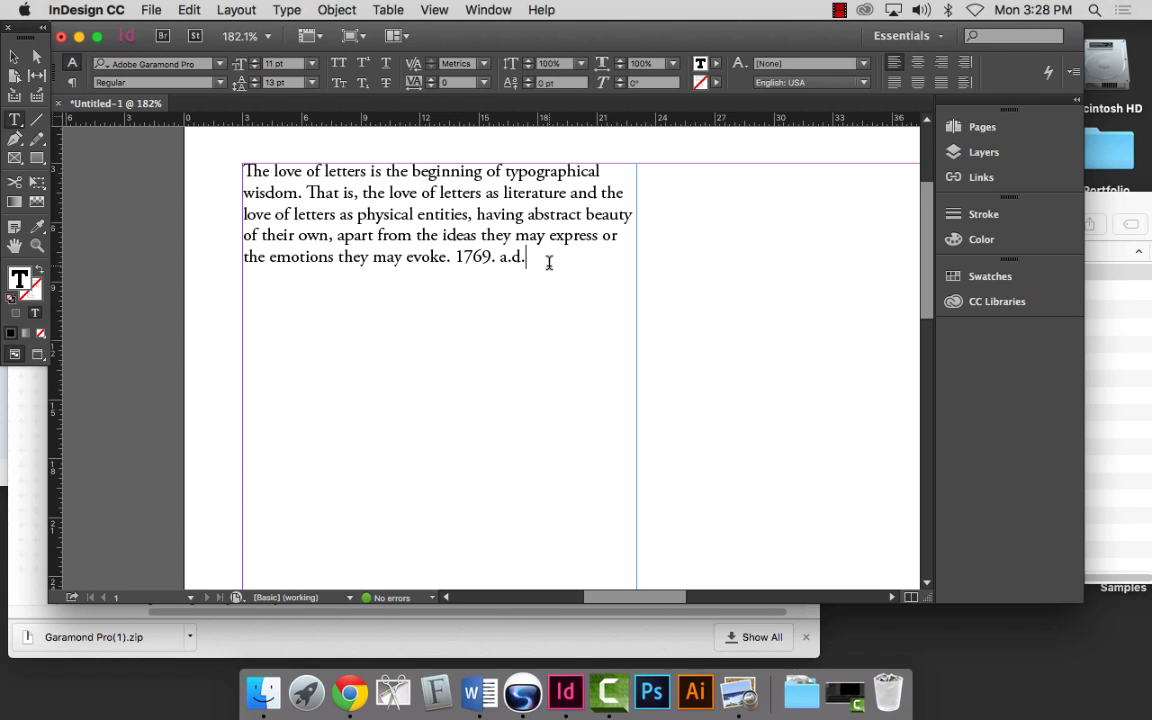
key(Return)
key(Return)
key(super+v)
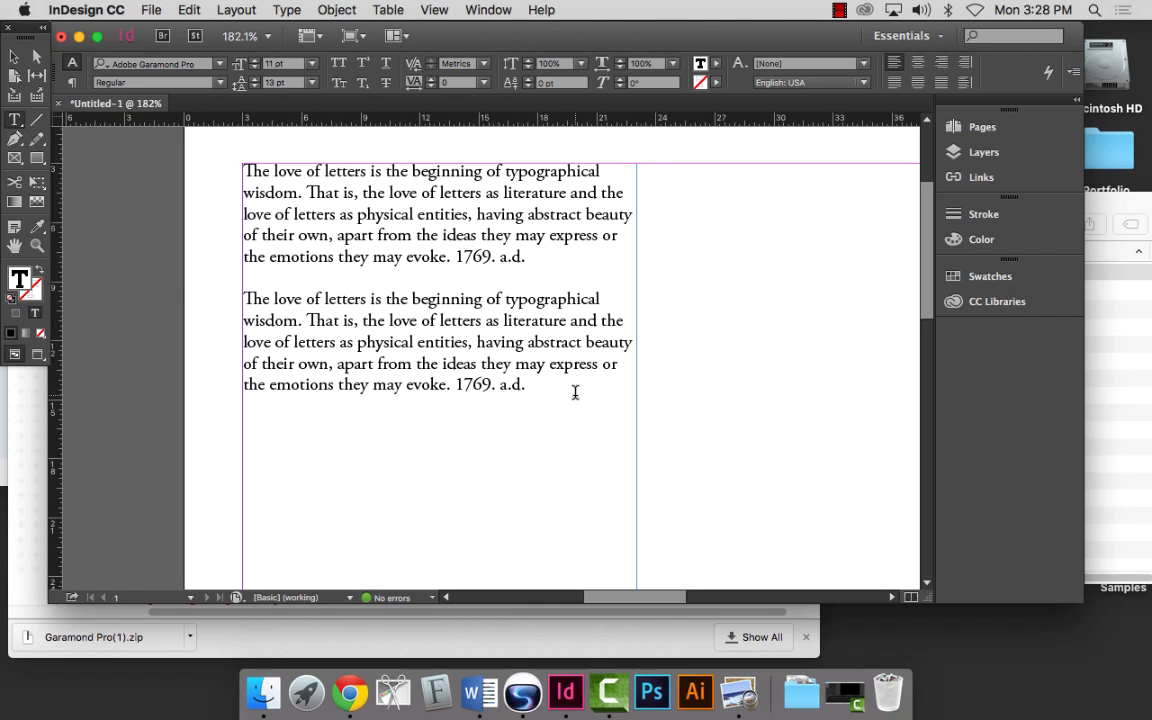
Check the required typestyles in the Chrome assignment and set the entire second paragraph in InDesign to Adobe Garamond Pro Italic.
drag(573, 393, 188, 290)
key(super+c)
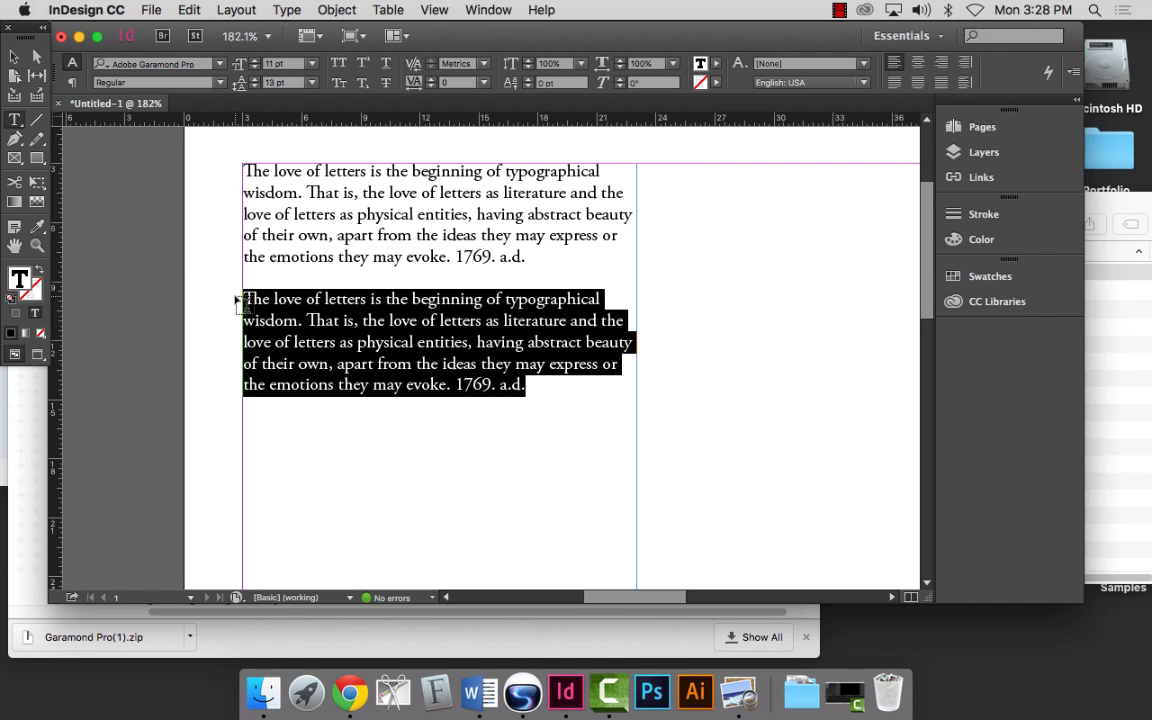
click(30, 372)
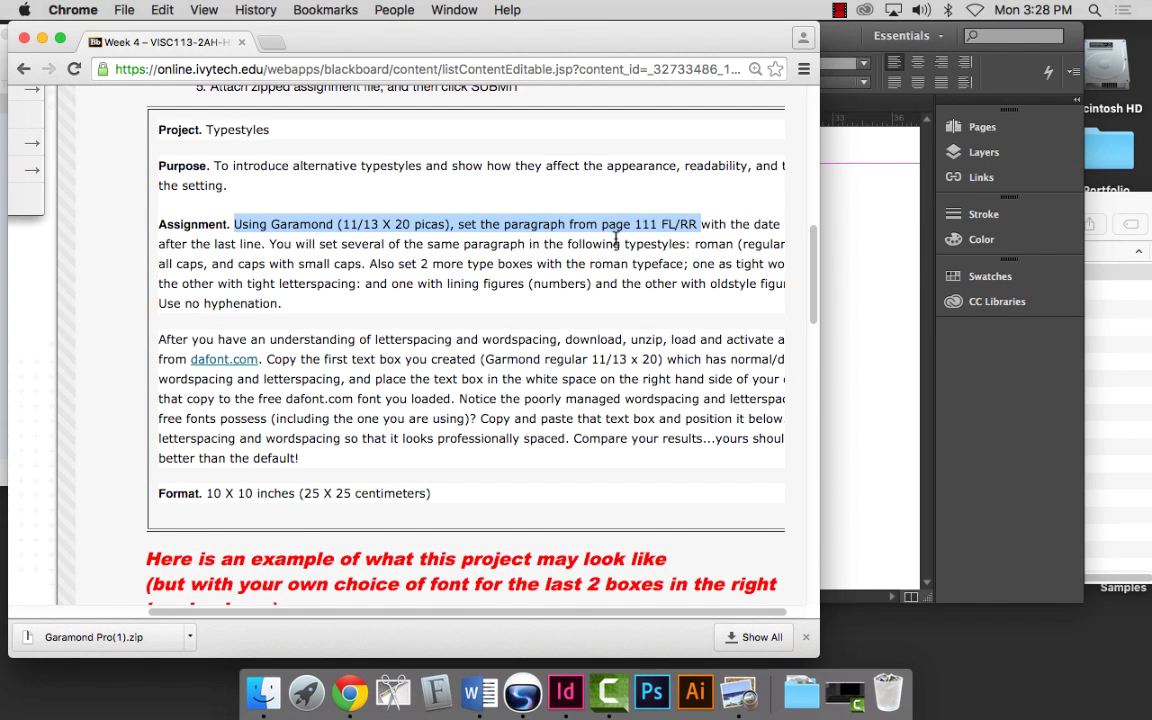
scroll(616, 242, right, 5)
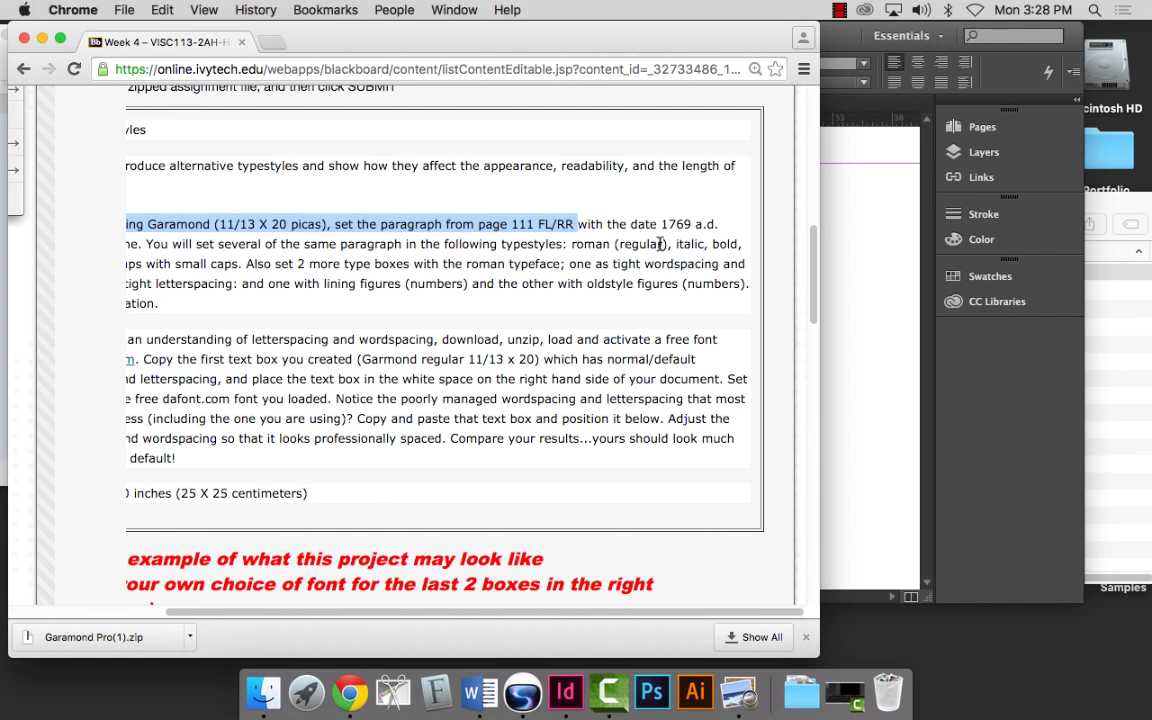
drag(670, 244, 572, 244)
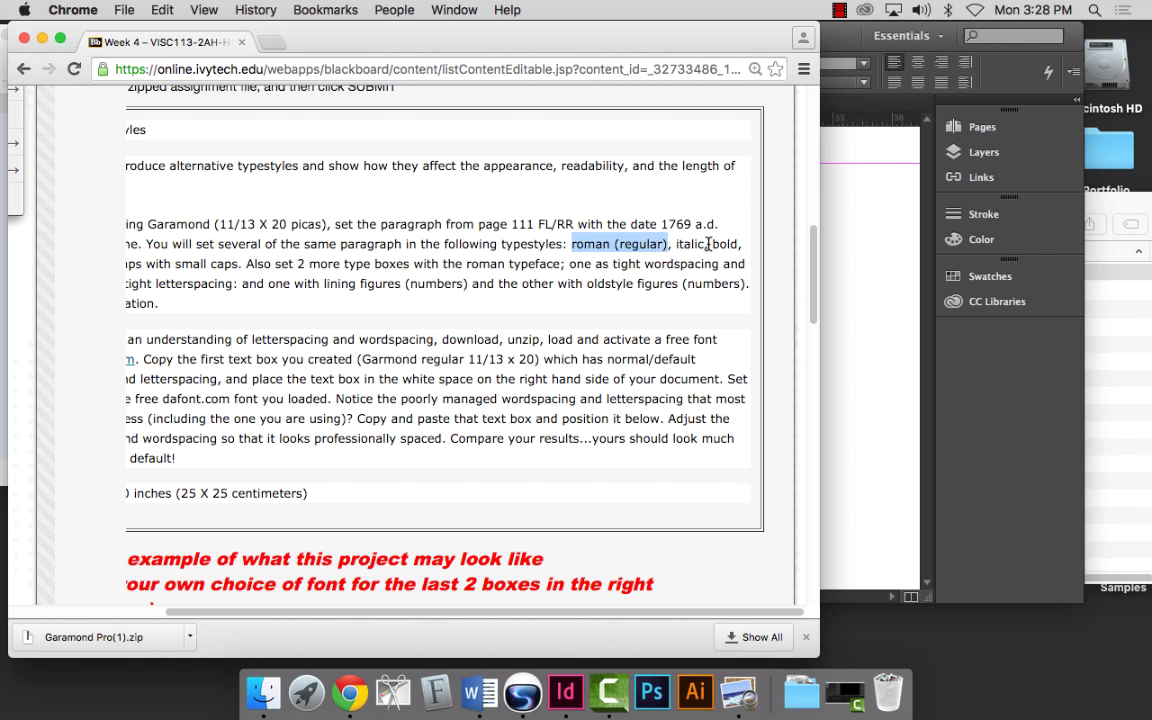
drag(706, 244, 672, 244)
key(super+Tab)
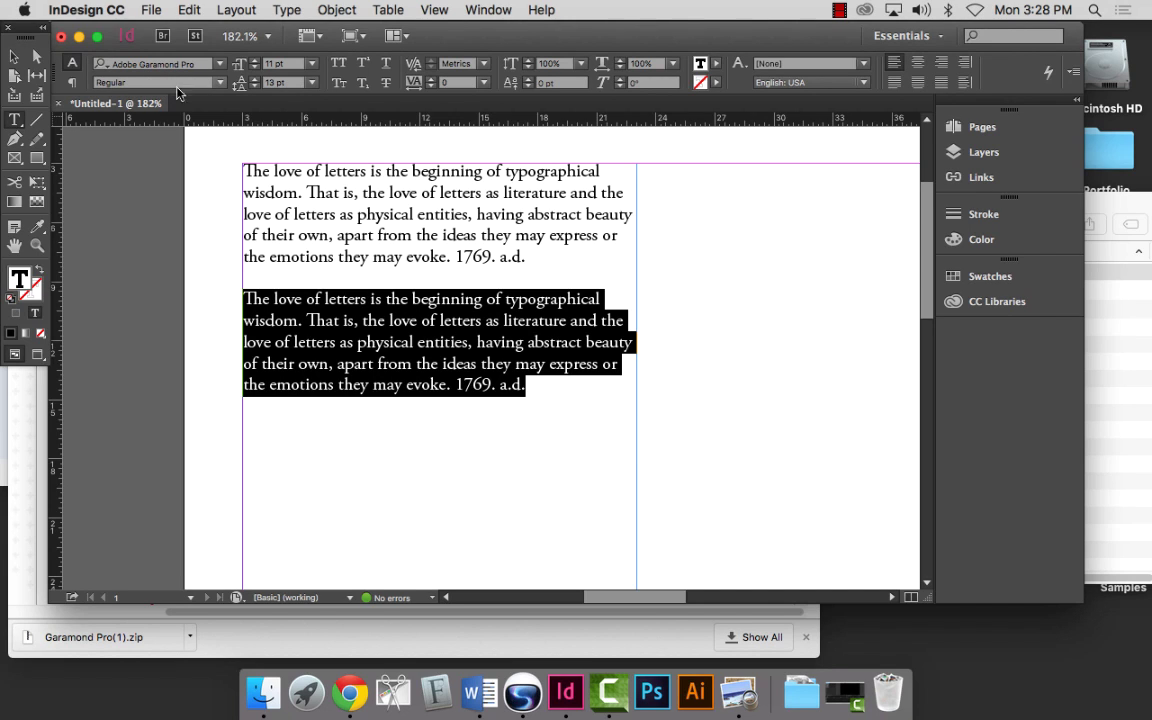
click(219, 84)
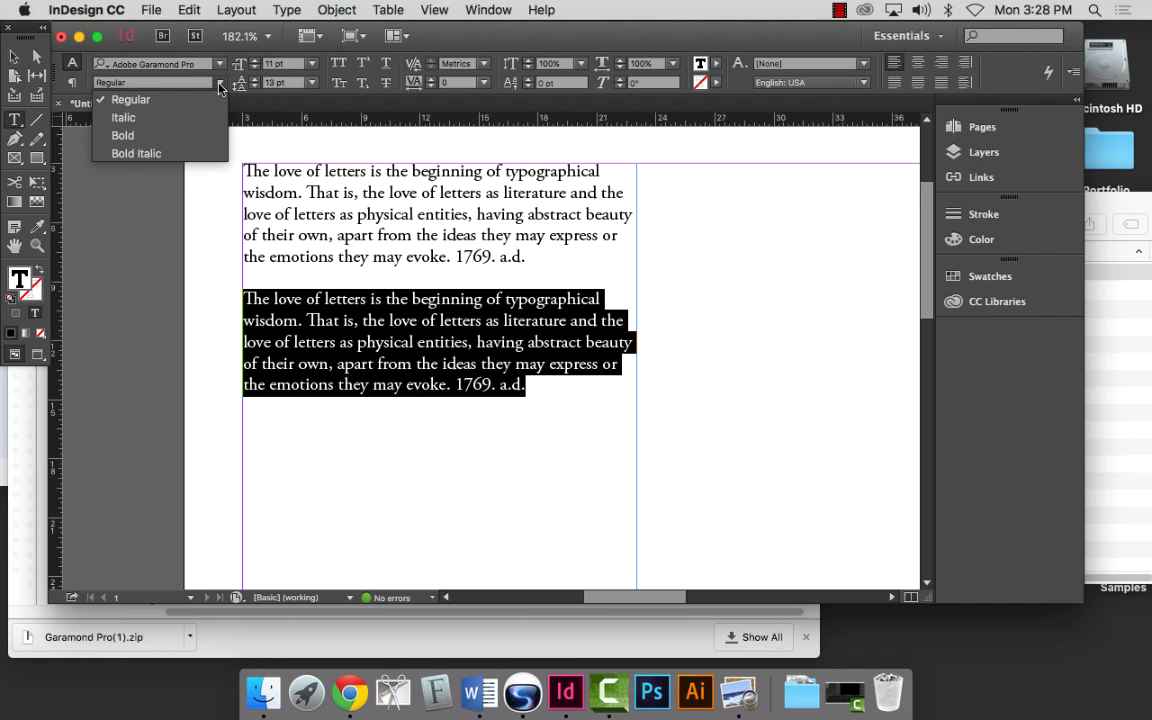
click(173, 118)
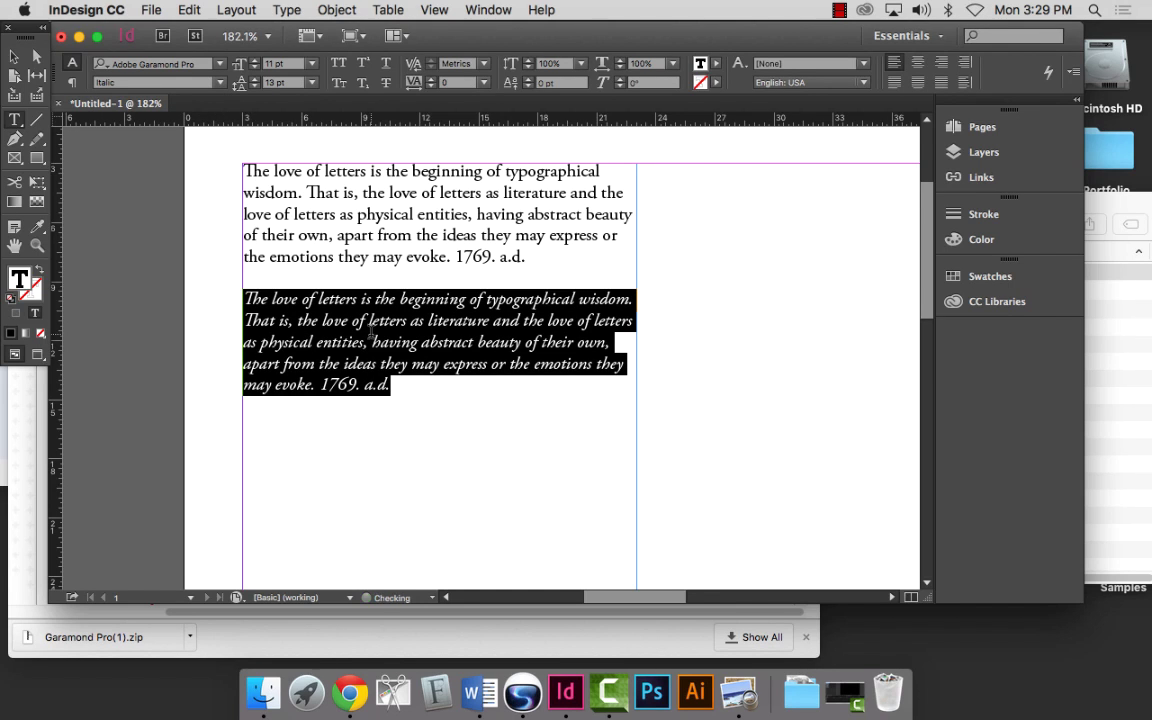
Examine the example layout in the Chrome assignment for the order and arrangement of the paragraph variations.
click(28, 390)
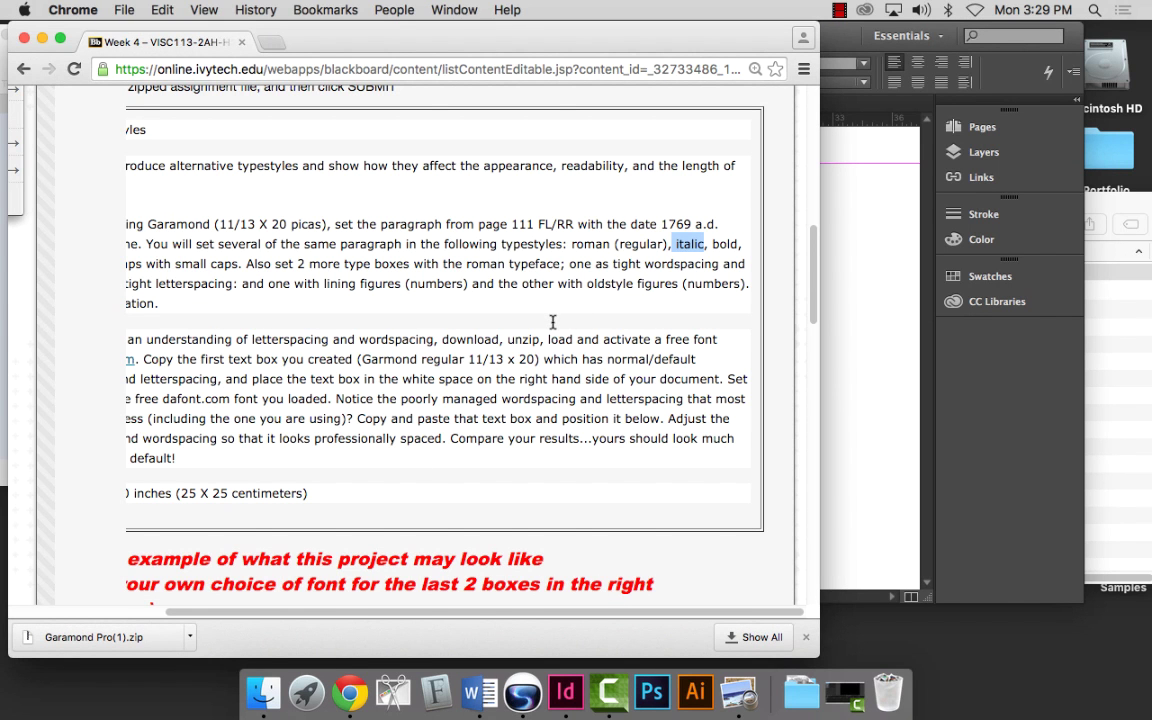
scroll(552, 321, down, 5)
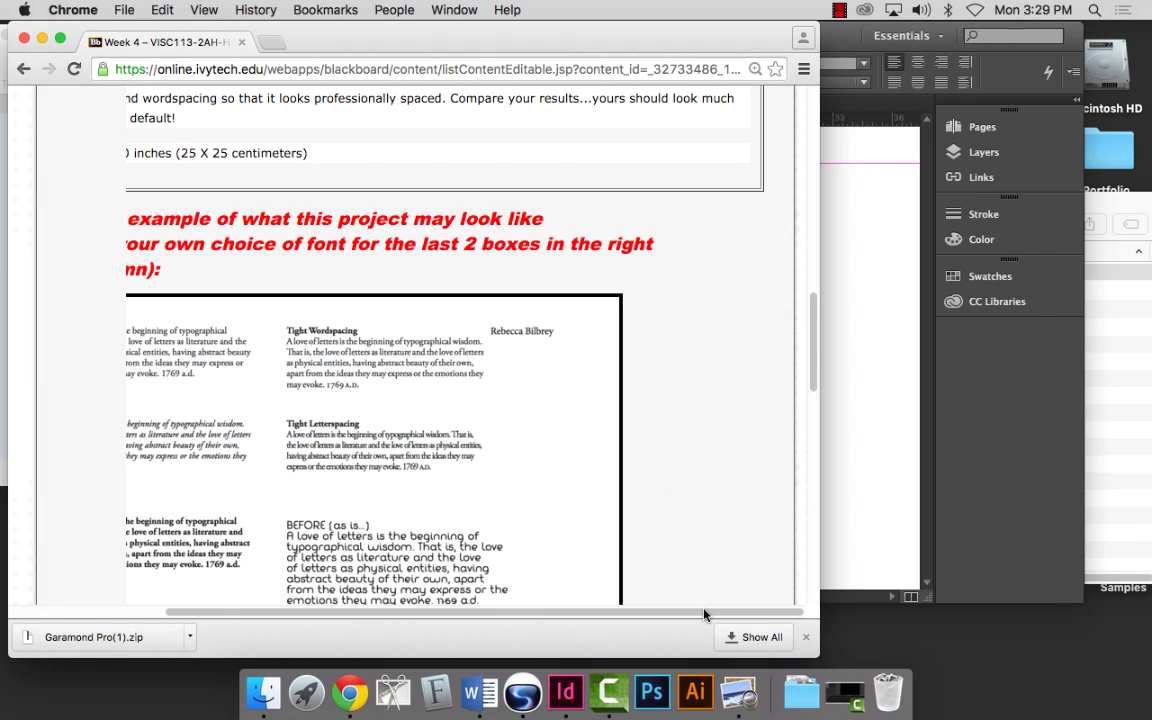
scroll(648, 617, left, 3)
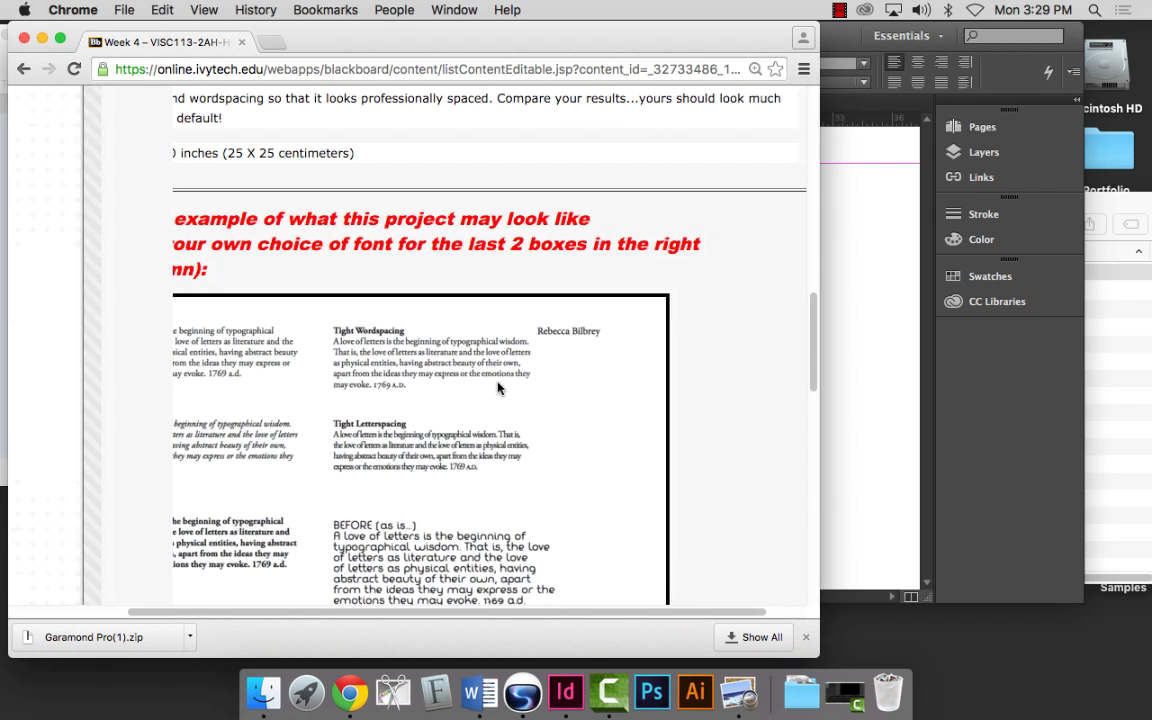
scroll(532, 406, left, 5)
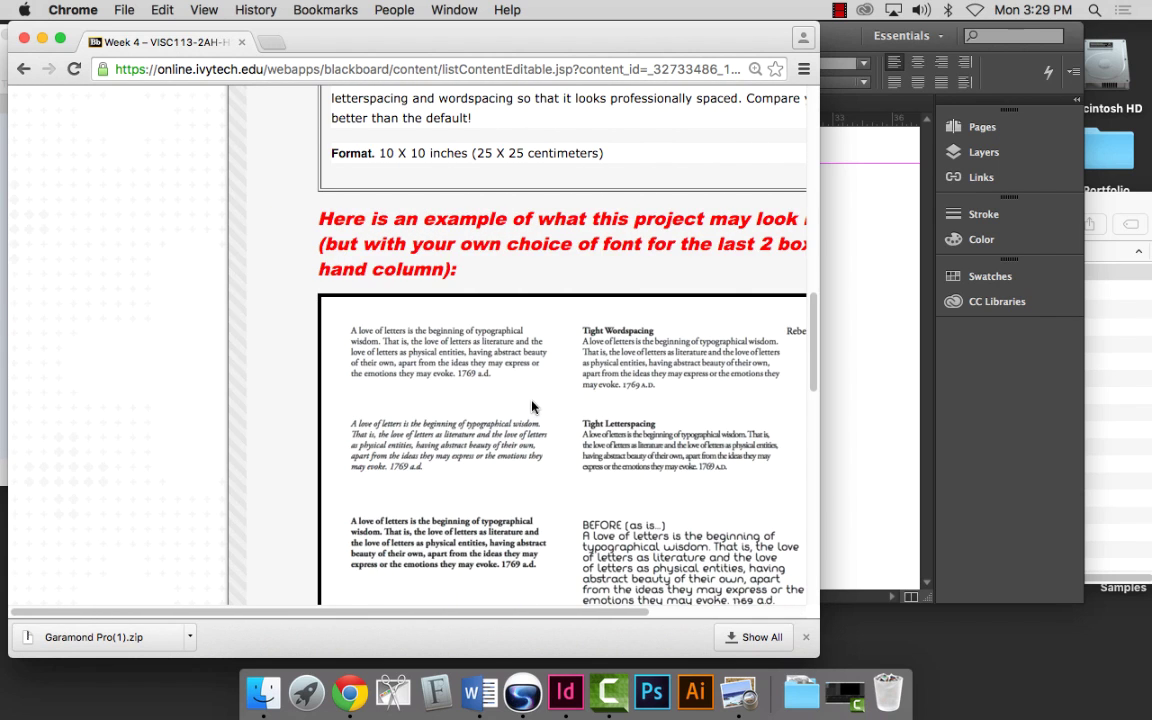
scroll(521, 405, down, 5)
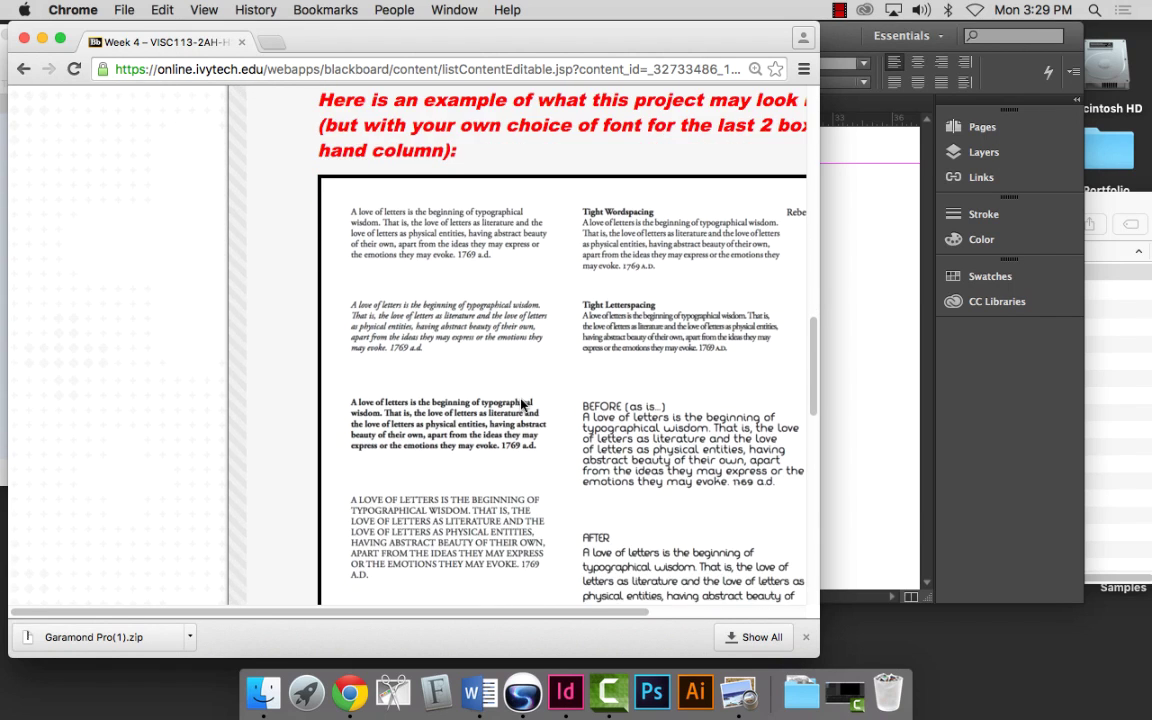
scroll(522, 405, up, 2)
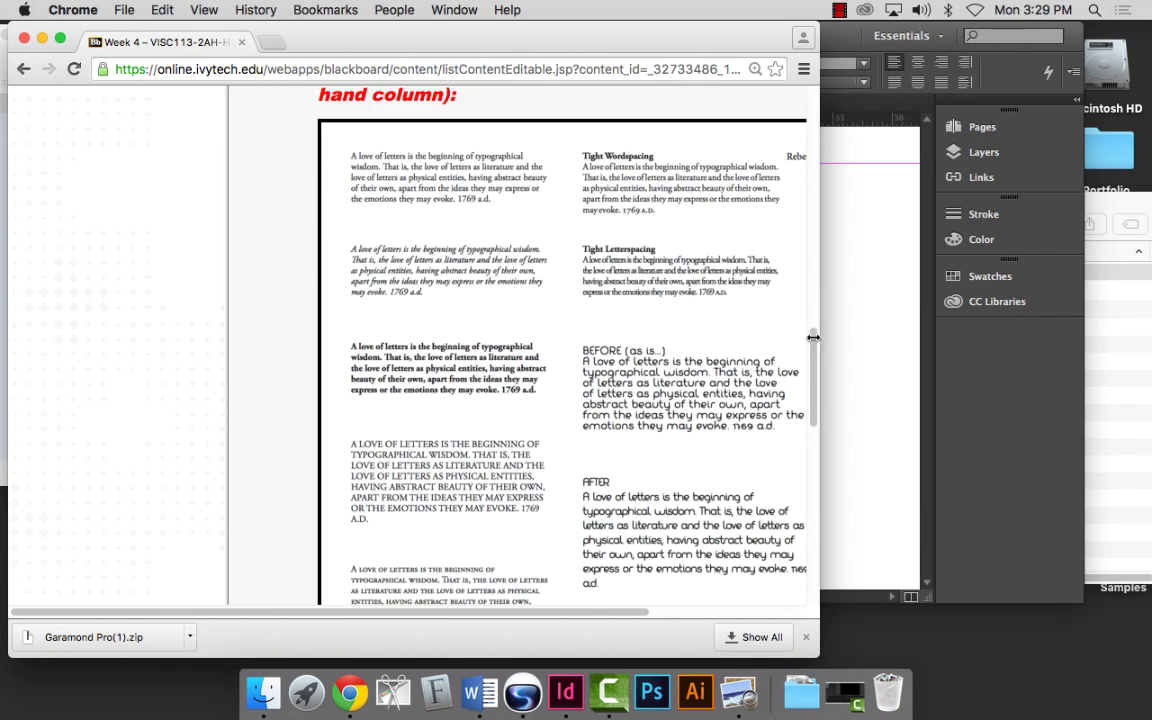
Return to InDesign and paste another copy of the regular paragraph below the italic one, separated by a blank line.
click(845, 334)
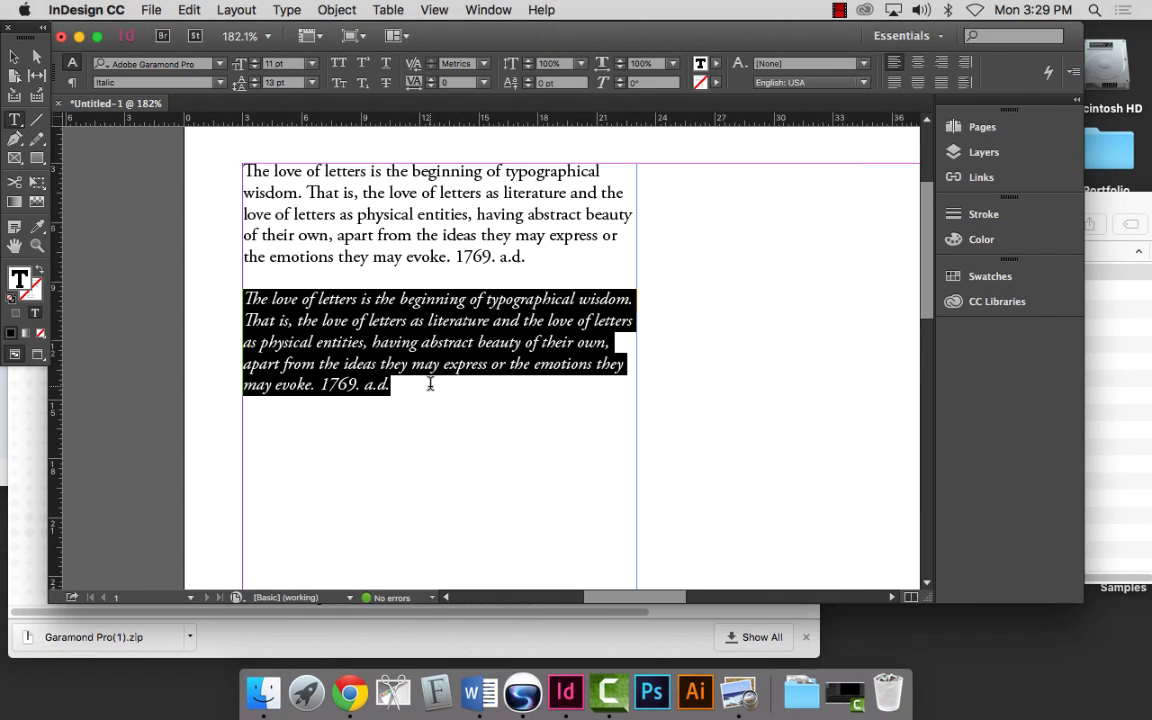
click(468, 393)
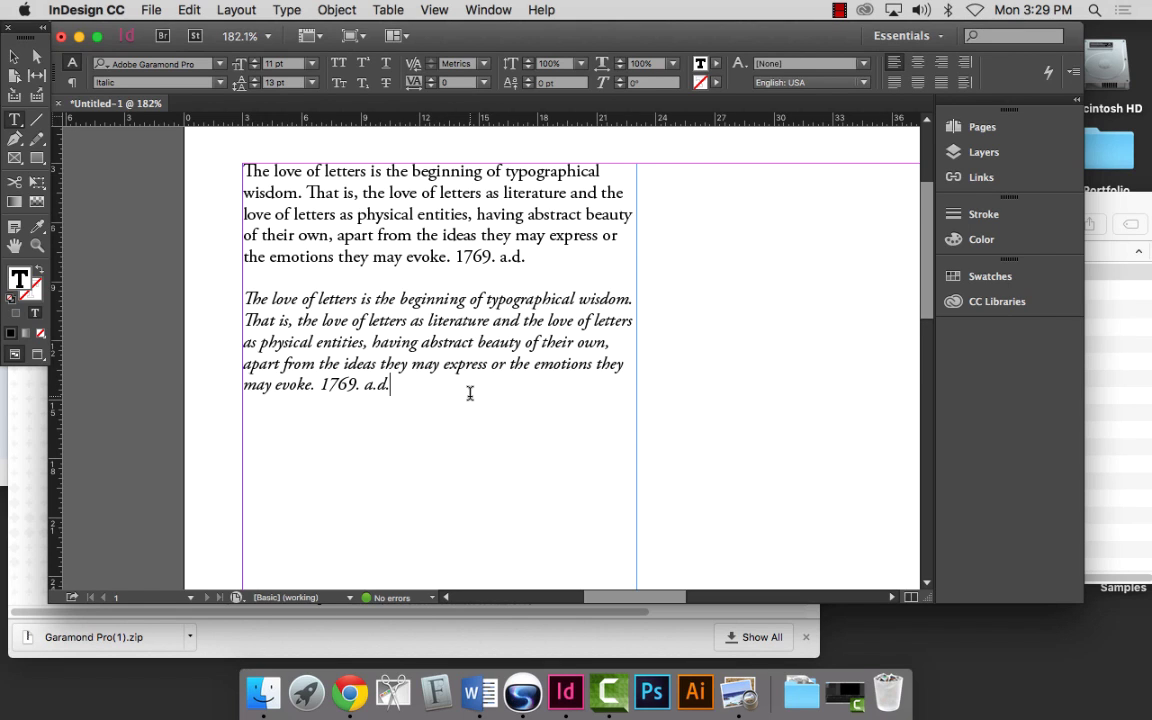
key(Return)
key(super+v)
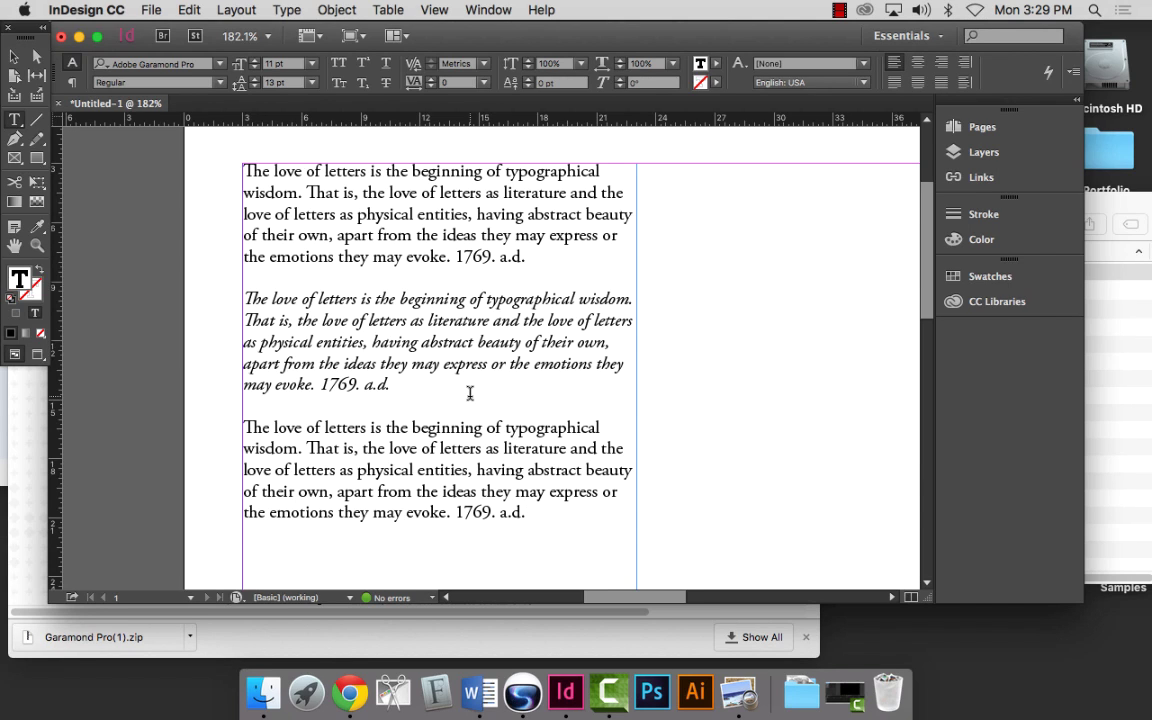
Set the entire third paragraph's font style to Adobe Garamond Pro Bold.
triple_click(446, 452)
key(super+c)
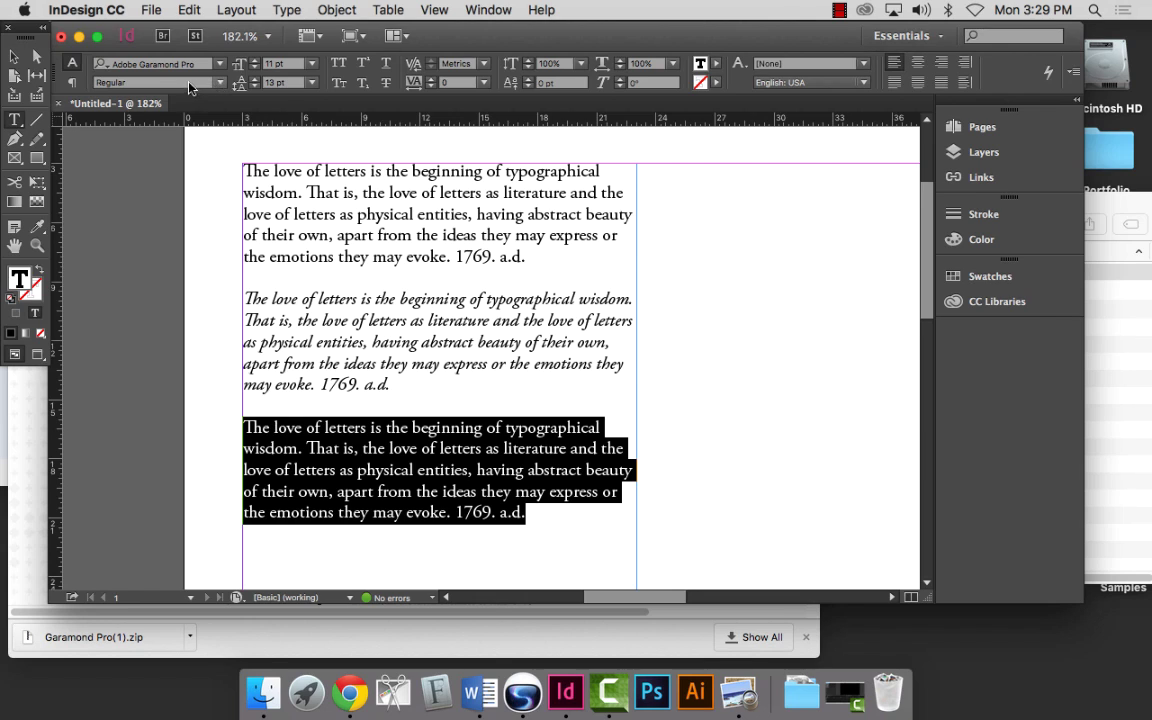
click(222, 84)
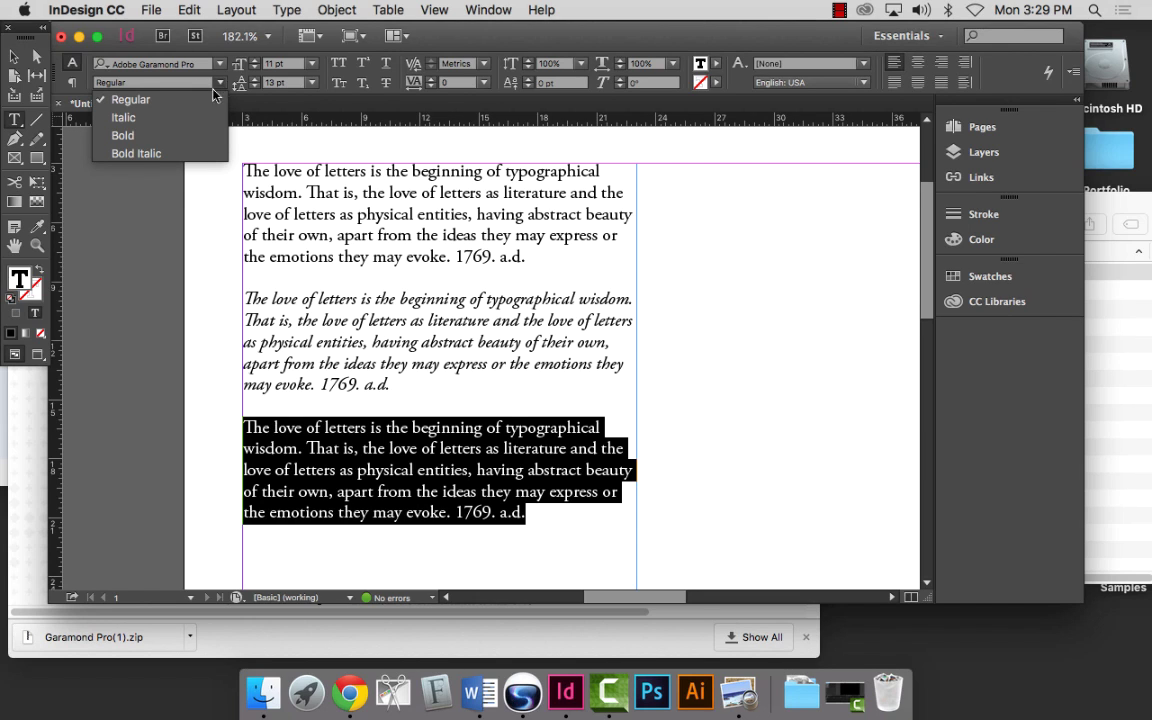
click(123, 135)
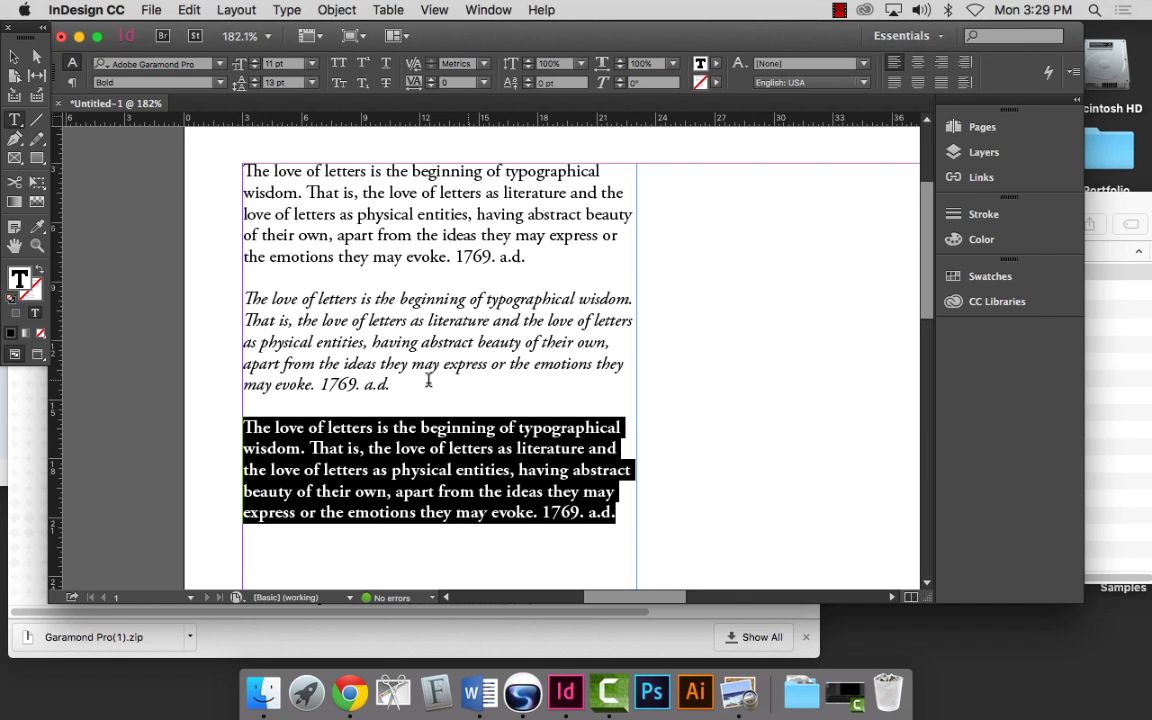
scroll(440, 388, down, 2)
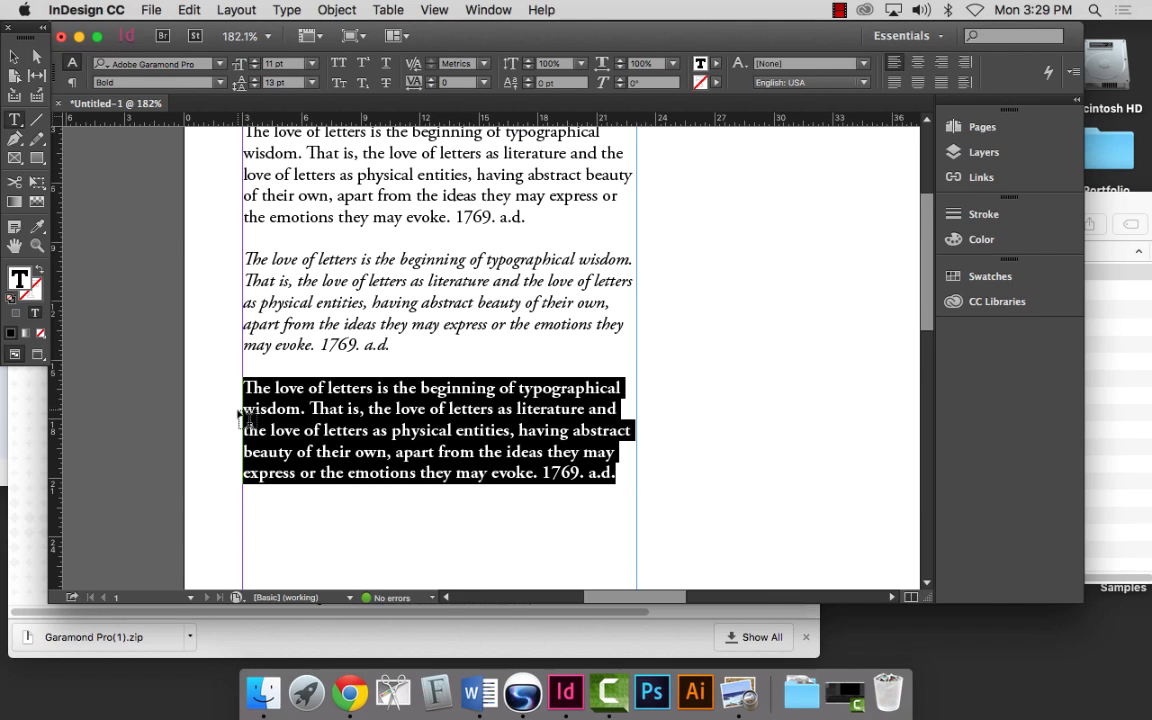
Check the example layout in Chrome, and paste another regular copy below the bold paragraph in InDesign, separated by a blank line.
click(33, 449)
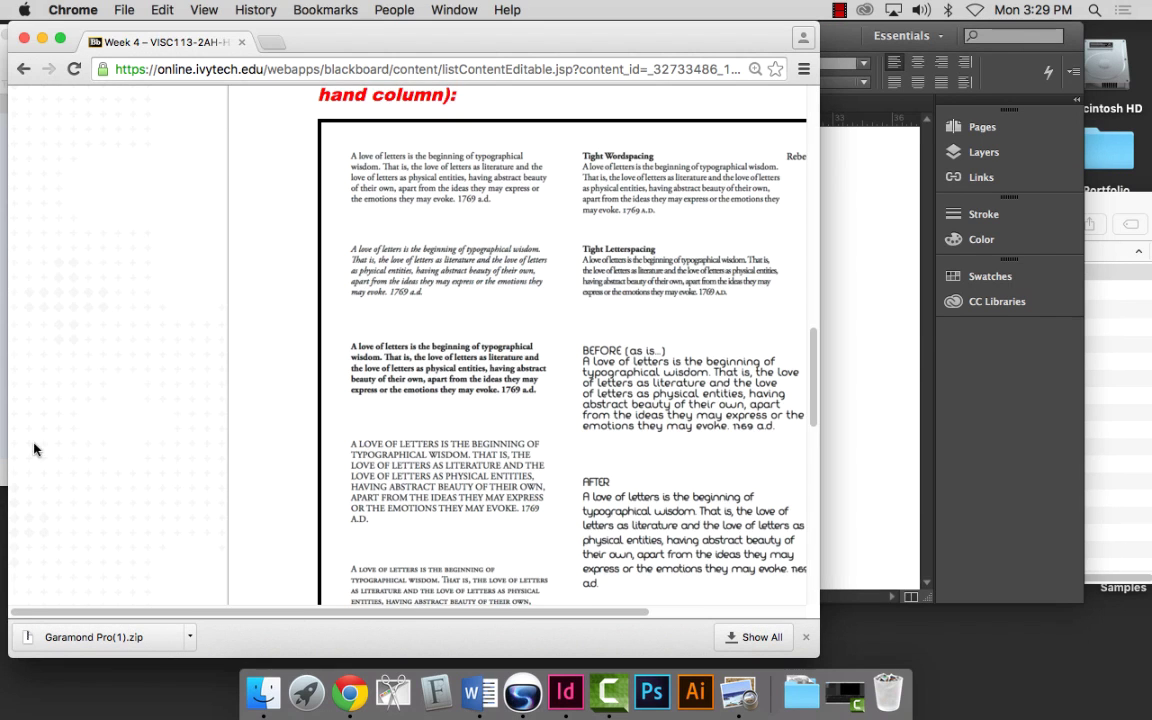
scroll(415, 455, up, 1)
scroll(428, 449, down, 3)
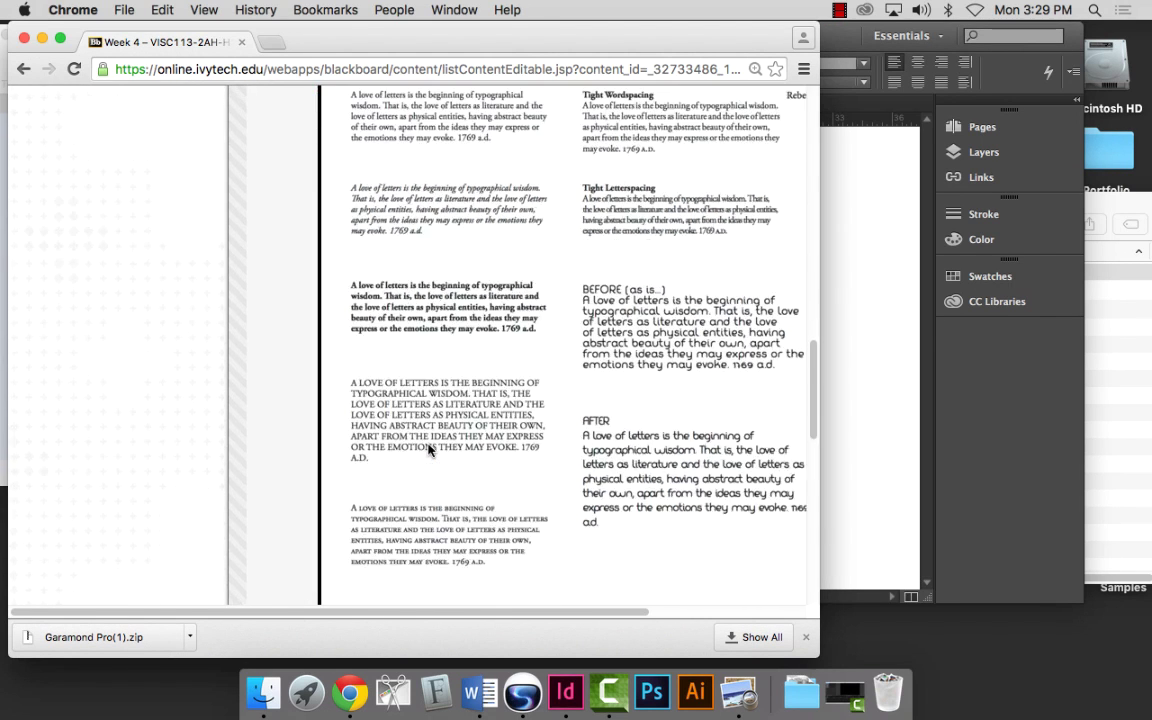
scroll(428, 449, down, 1)
click(872, 386)
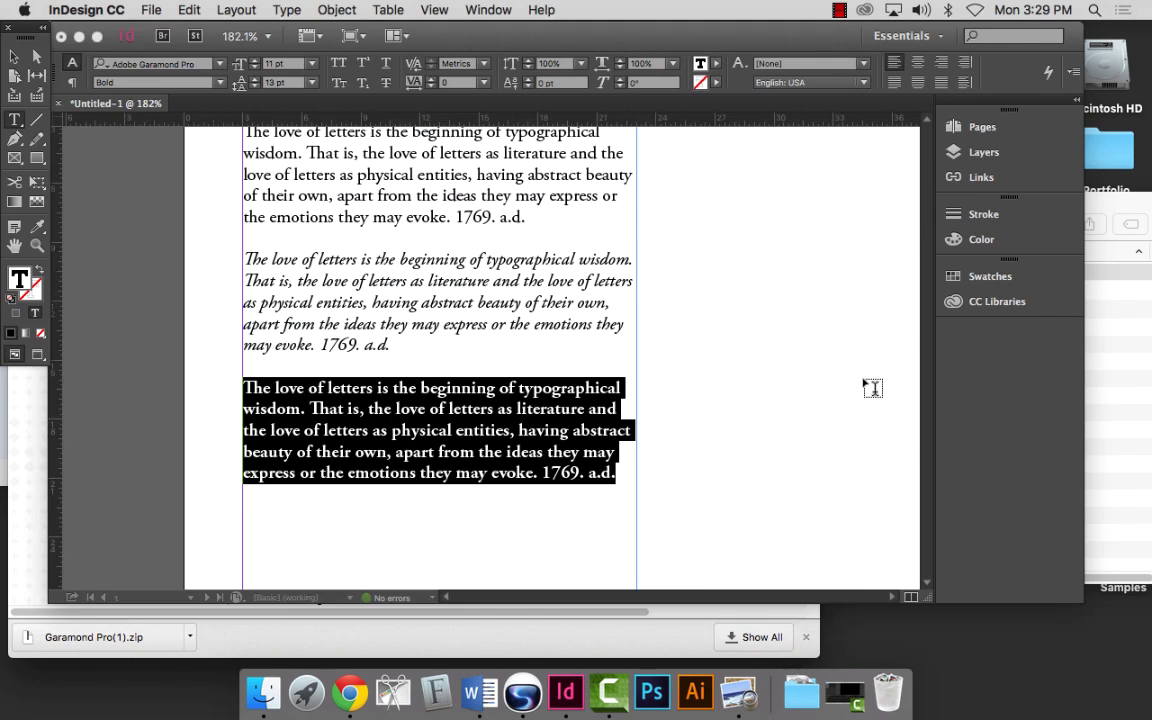
key(super+minus)
key(super+minus)
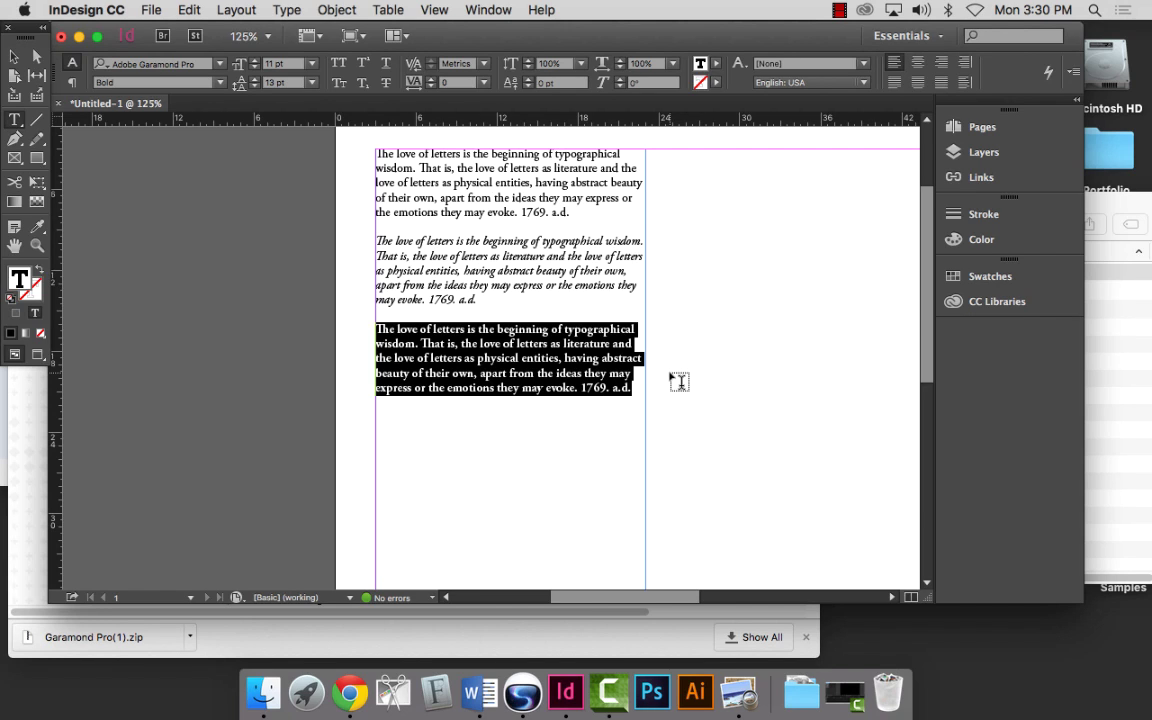
click(640, 391)
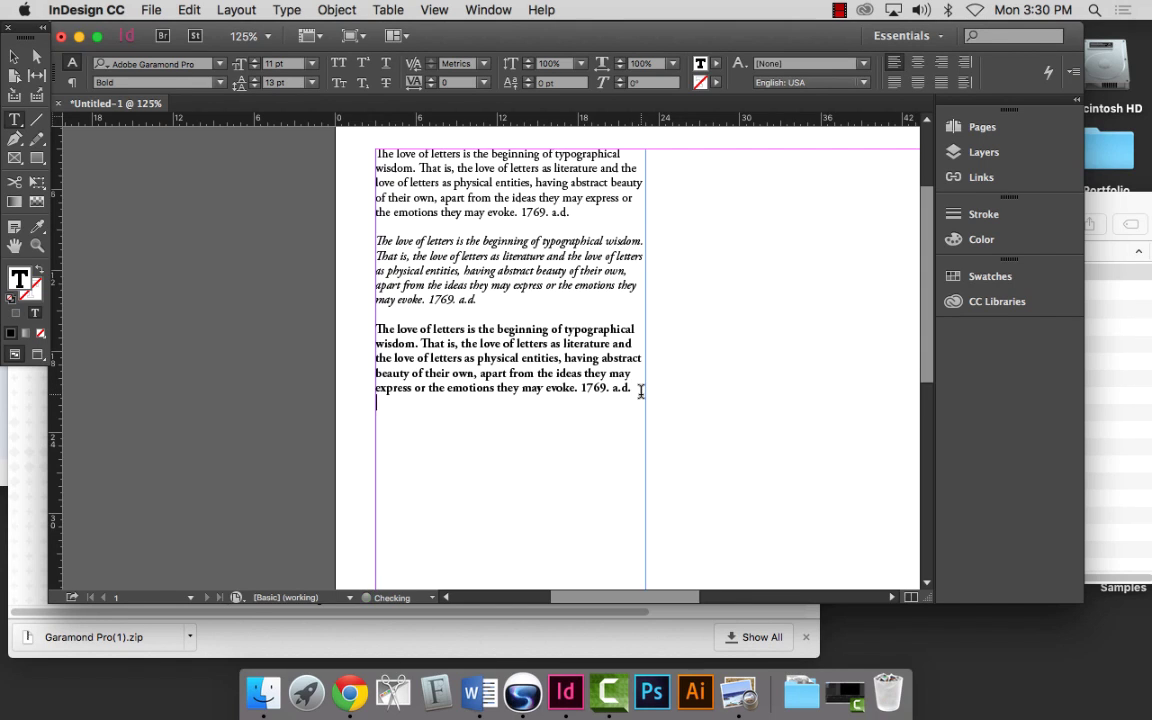
key(super+v)
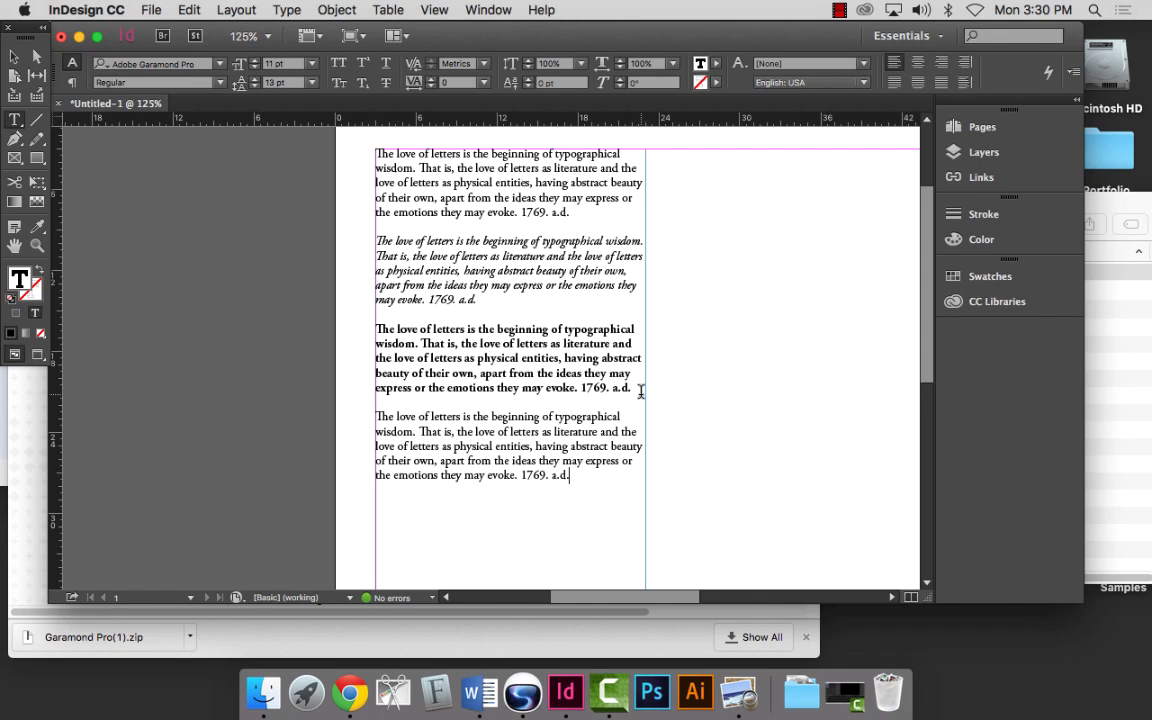
Copy the fourth paragraph's regular text and apply All Caps to the whole paragraph.
triple_click(487, 437)
key(super+c)
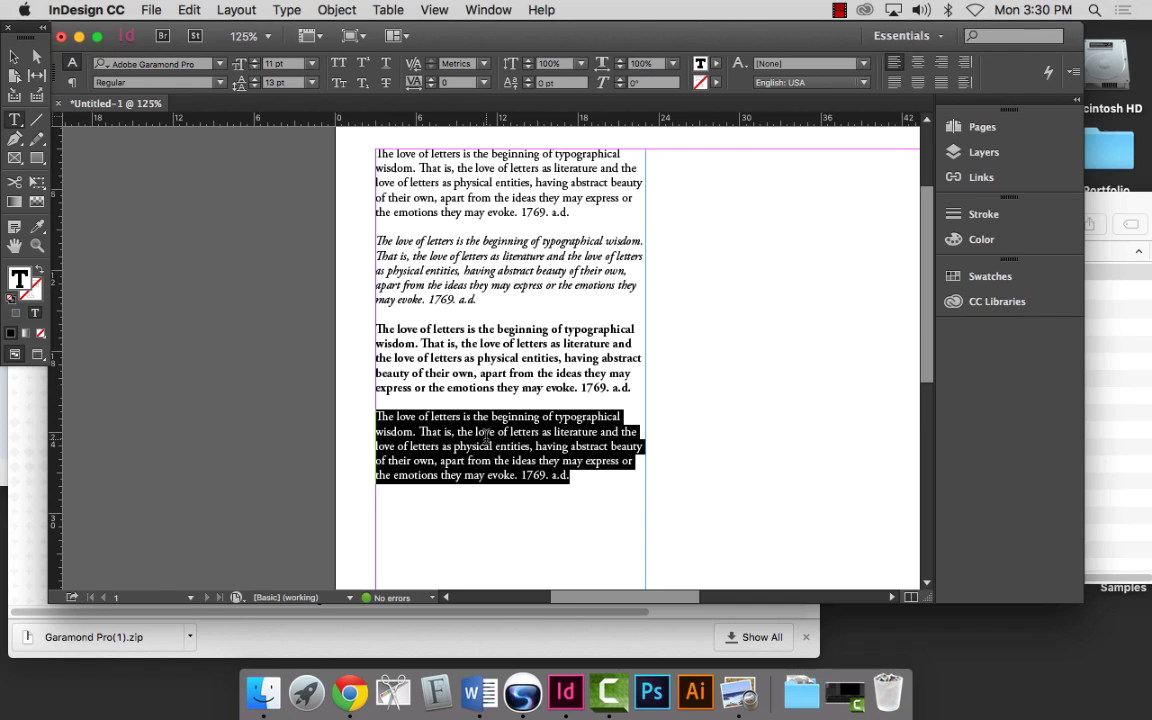
click(342, 66)
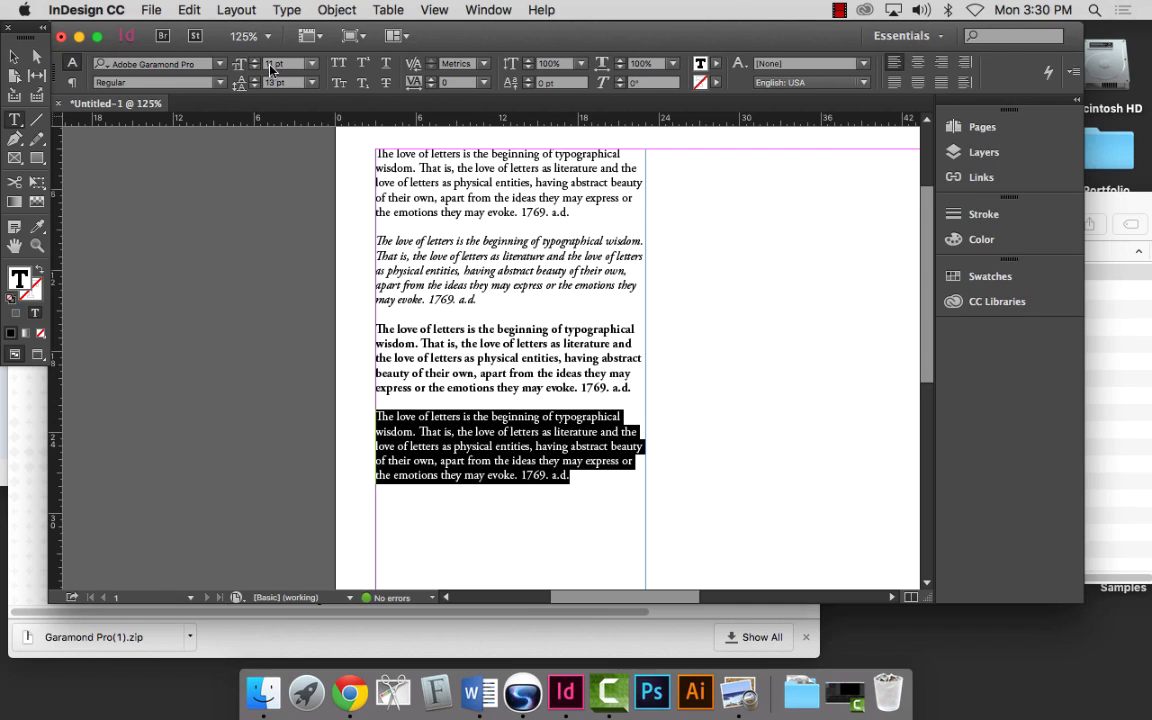
click(340, 64)
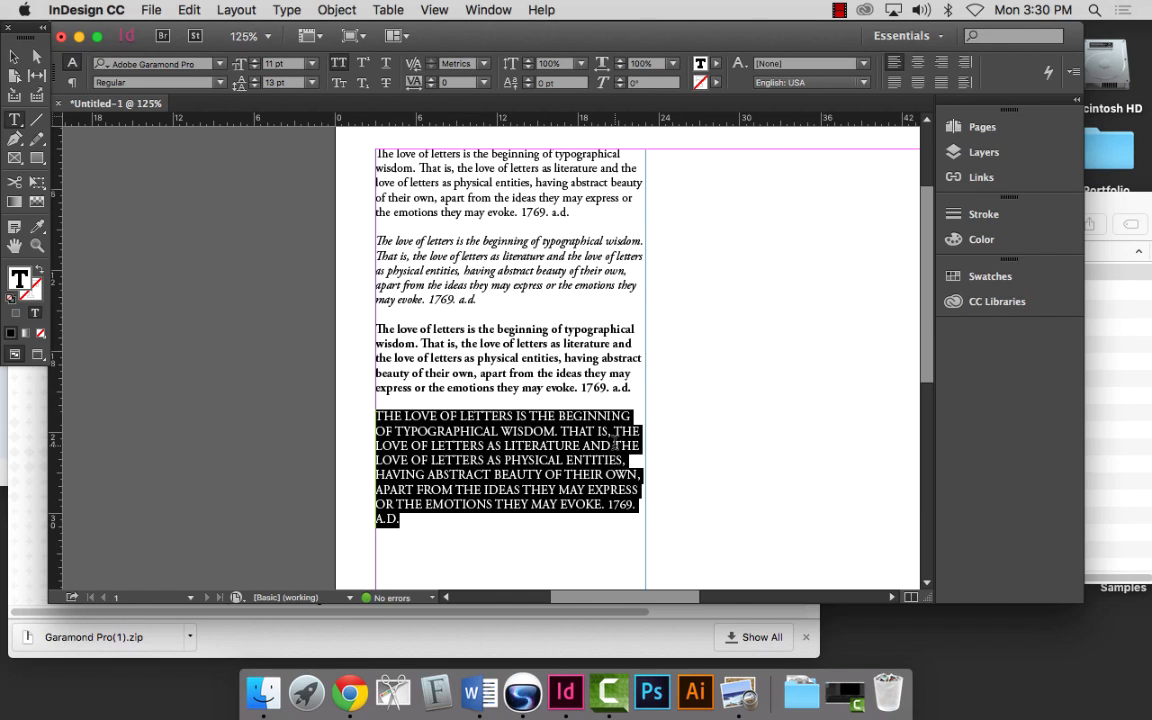
click(483, 445)
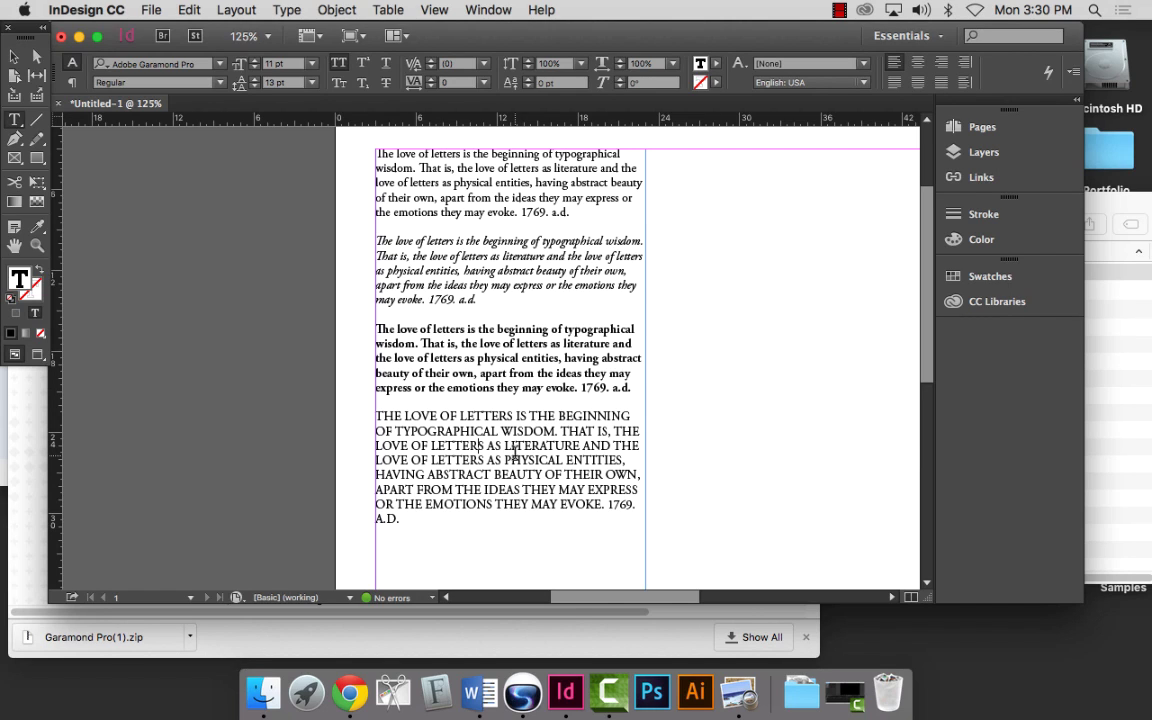
drag(447, 343, 480, 374)
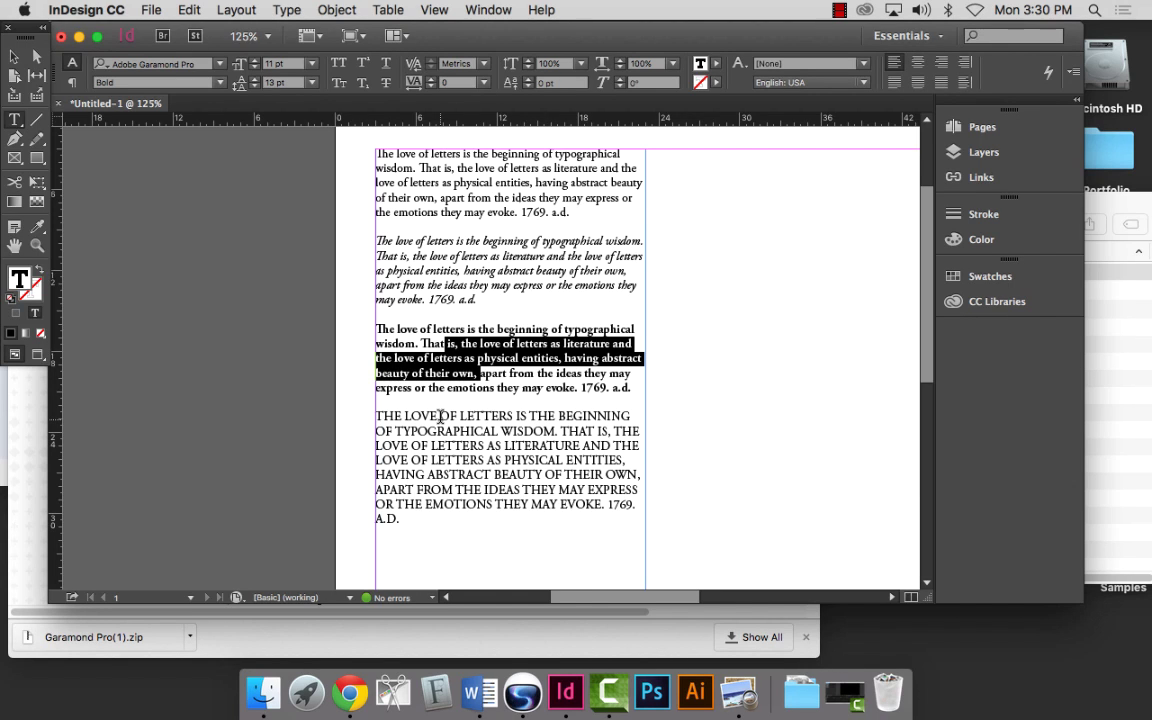
click(473, 345)
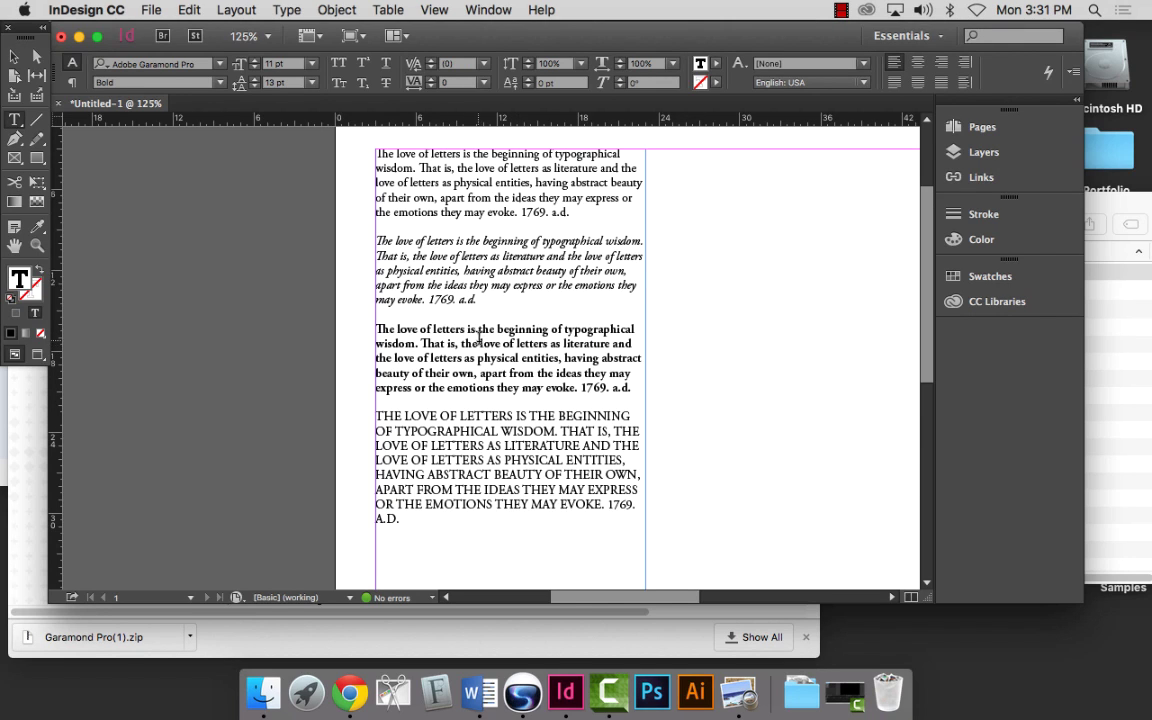
double_click(490, 344)
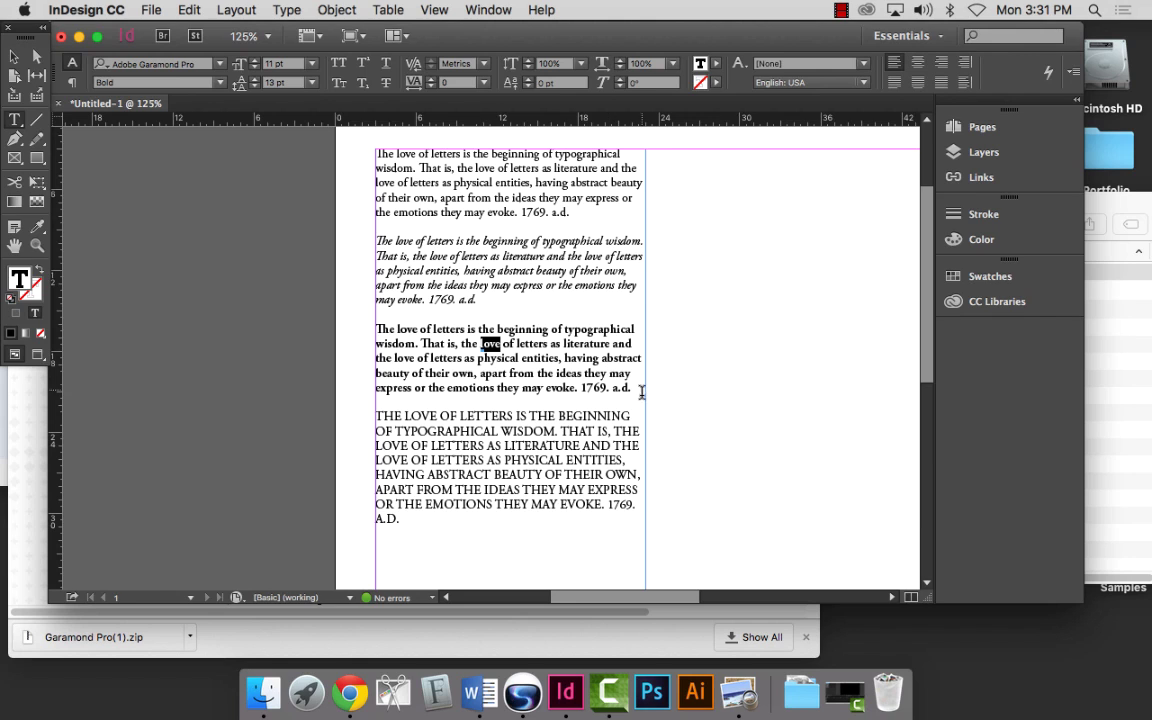
drag(485, 445, 586, 488)
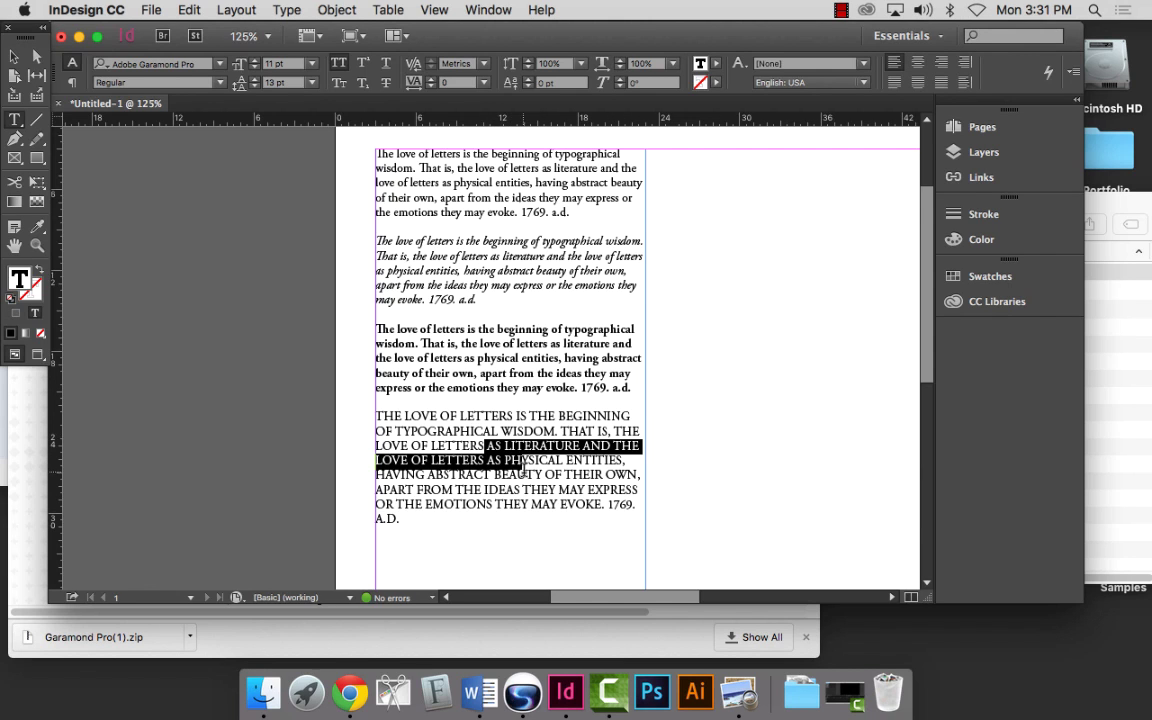
Paste a regular copy of the paragraph below the all-caps one, leaving a blank line between them.
scroll(470, 422, down, 5)
click(473, 422)
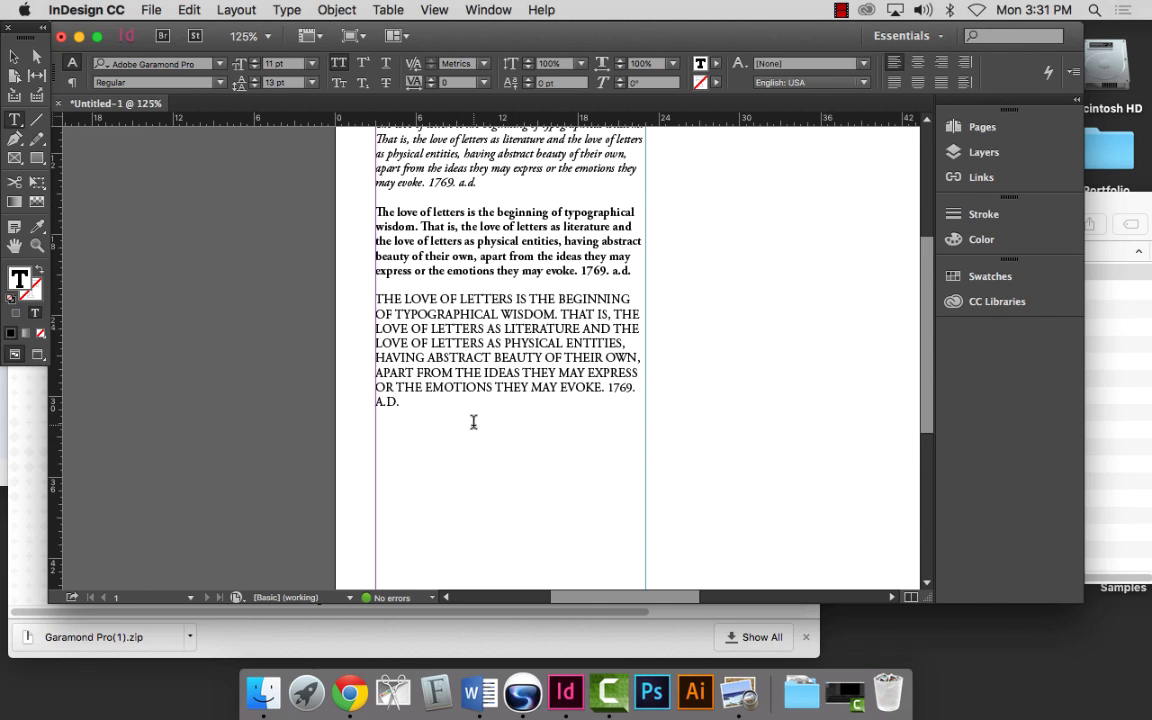
key(Return)
key(Return)
key(super+v)
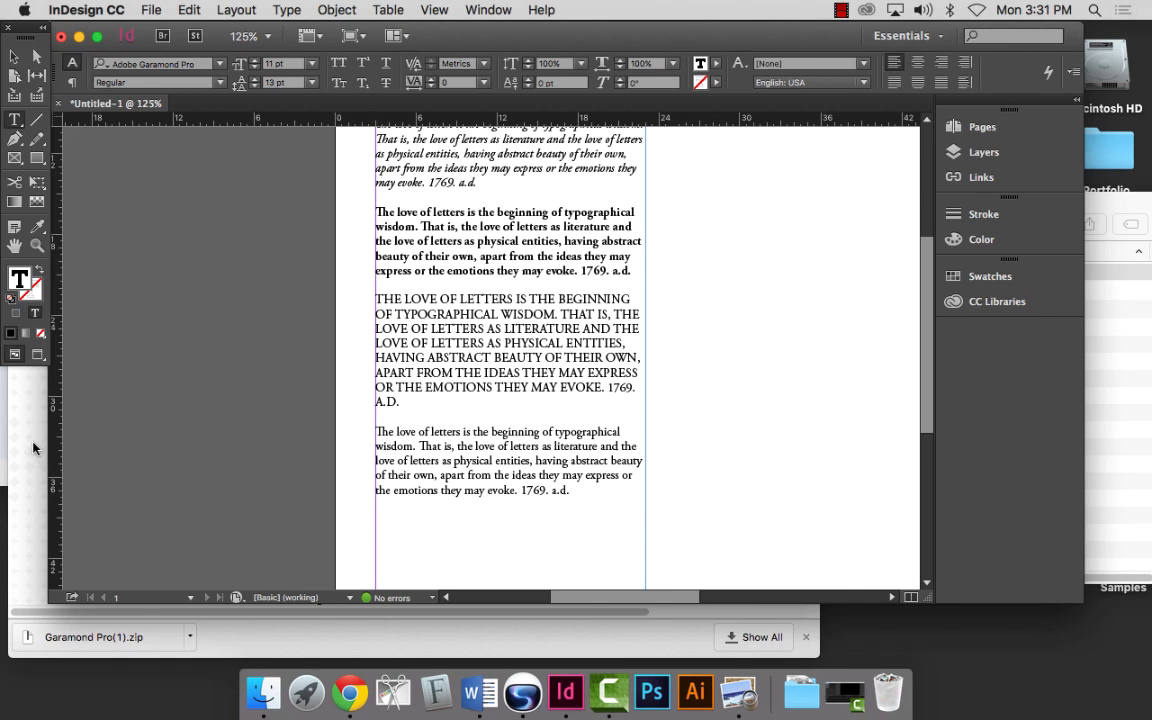
Select the entire fifth paragraph and apply Small Caps to it.
click(29, 397)
click(850, 430)
drag(587, 491, 371, 433)
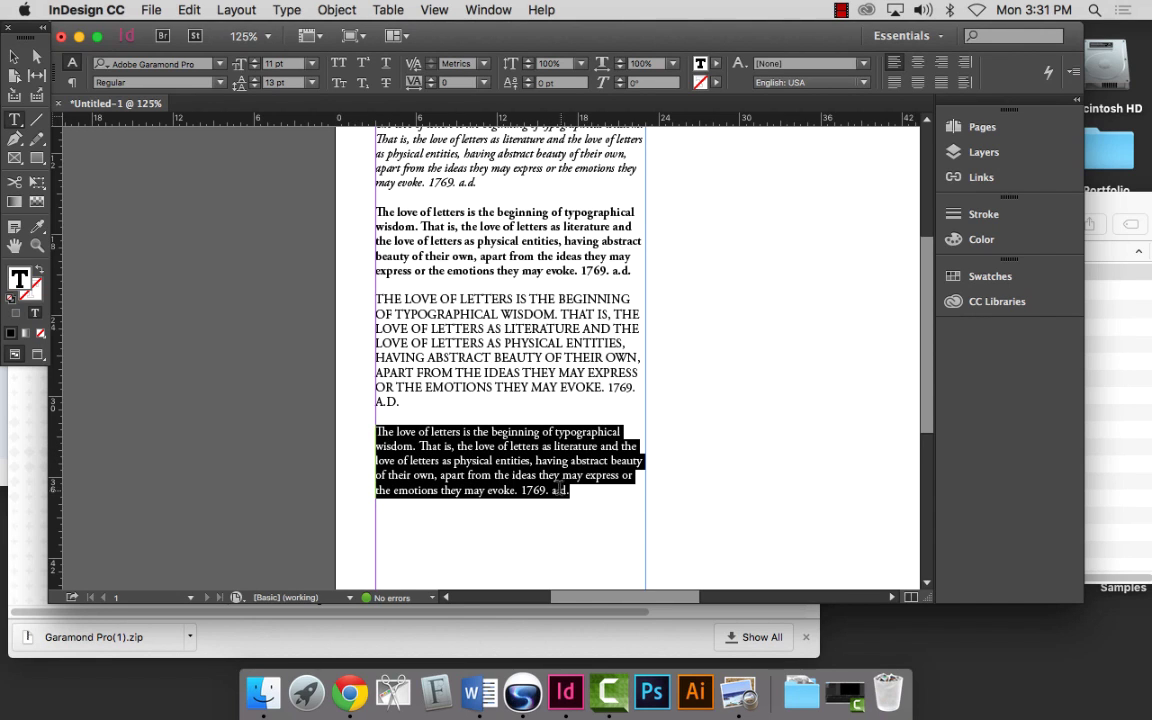
drag(570, 491, 363, 432)
click(497, 455)
double_click(497, 455)
click(497, 455)
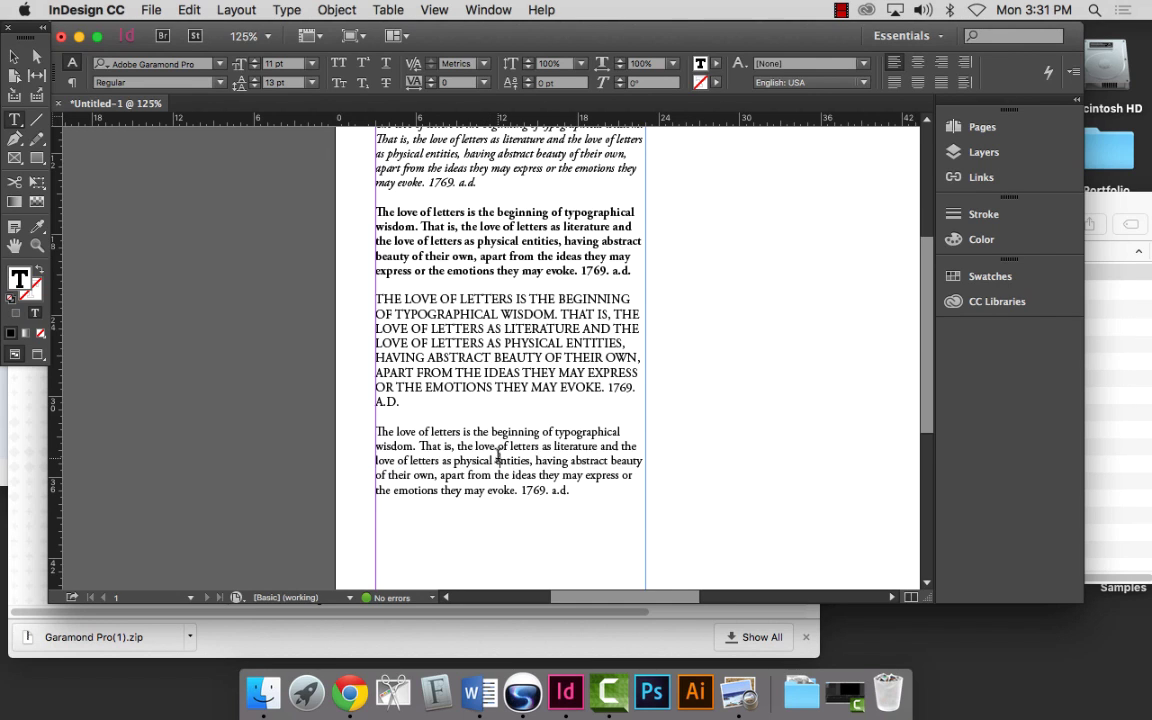
triple_click(497, 455)
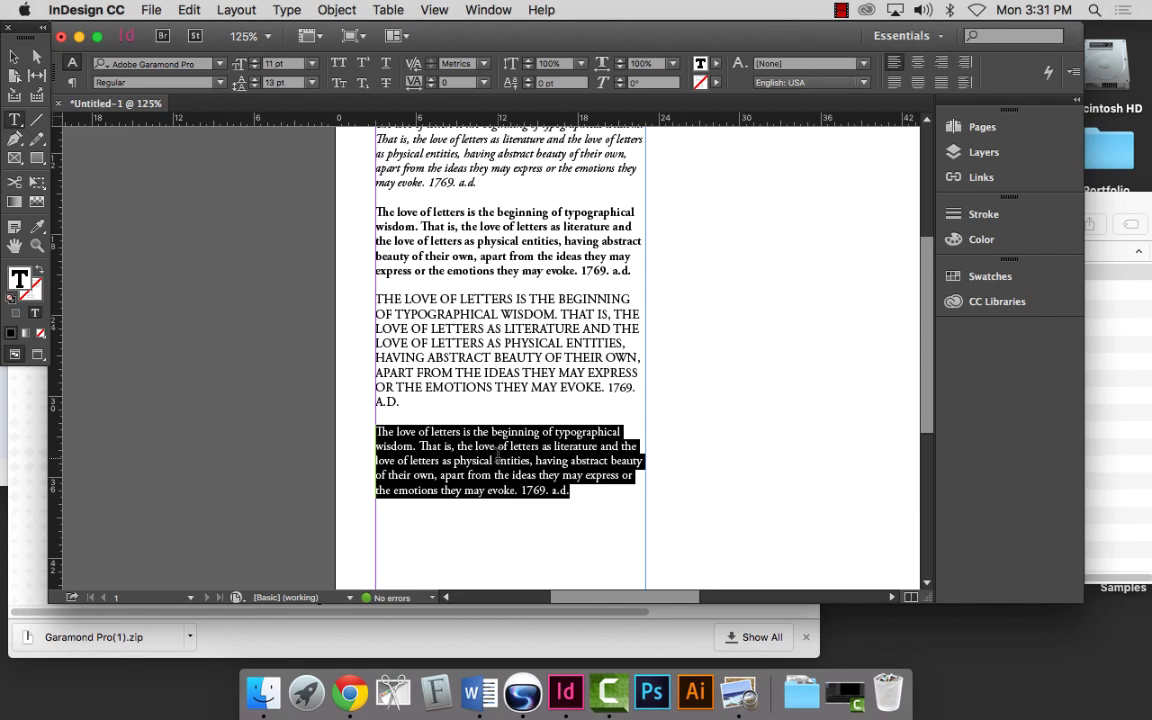
click(339, 83)
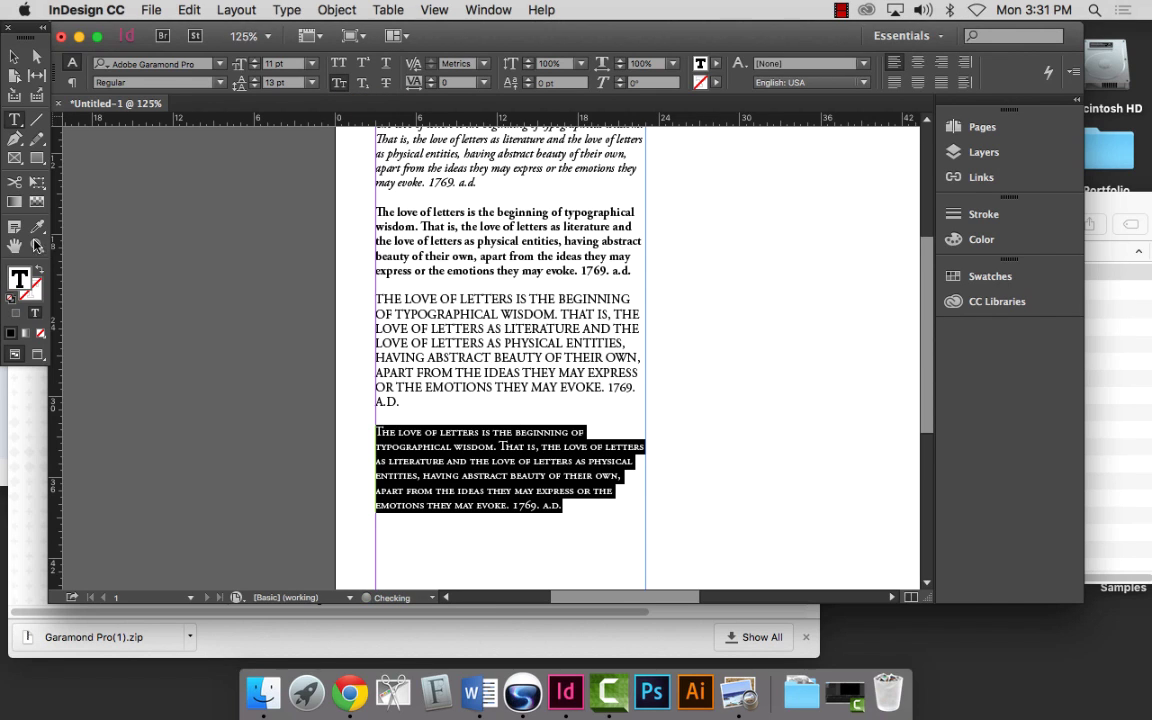
Apply Small Caps to "1769. a.d." at the end of the first, regular paragraph.
drag(334, 398, 720, 553)
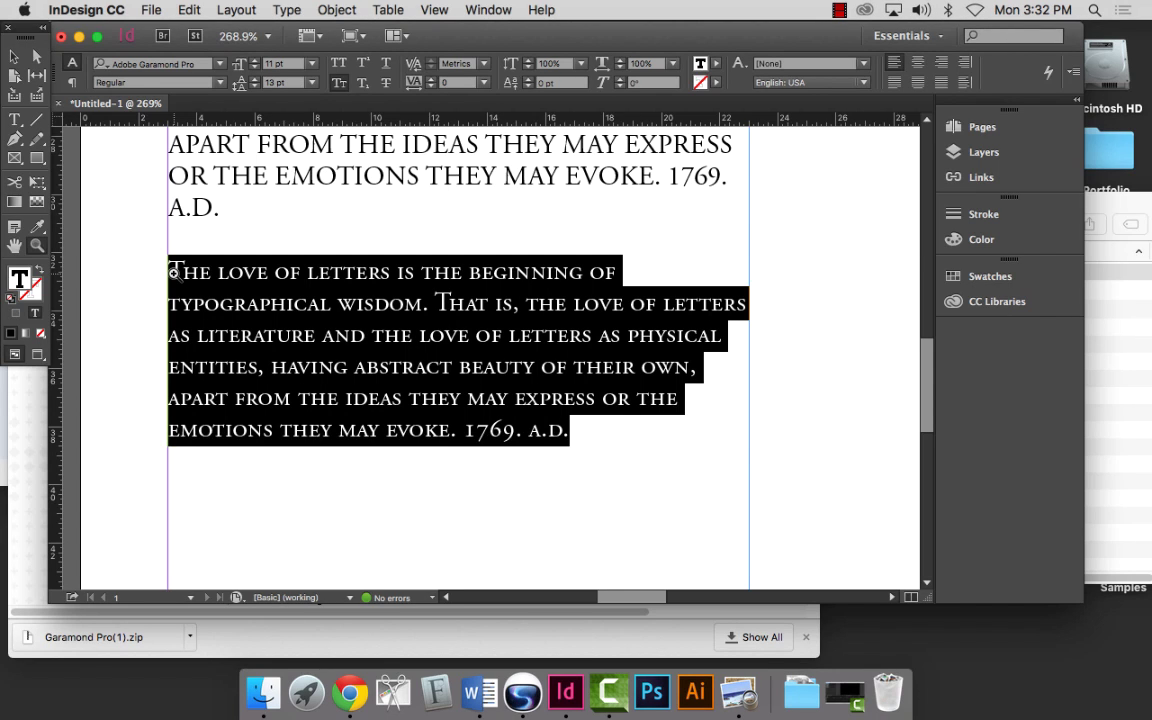
click(14, 56)
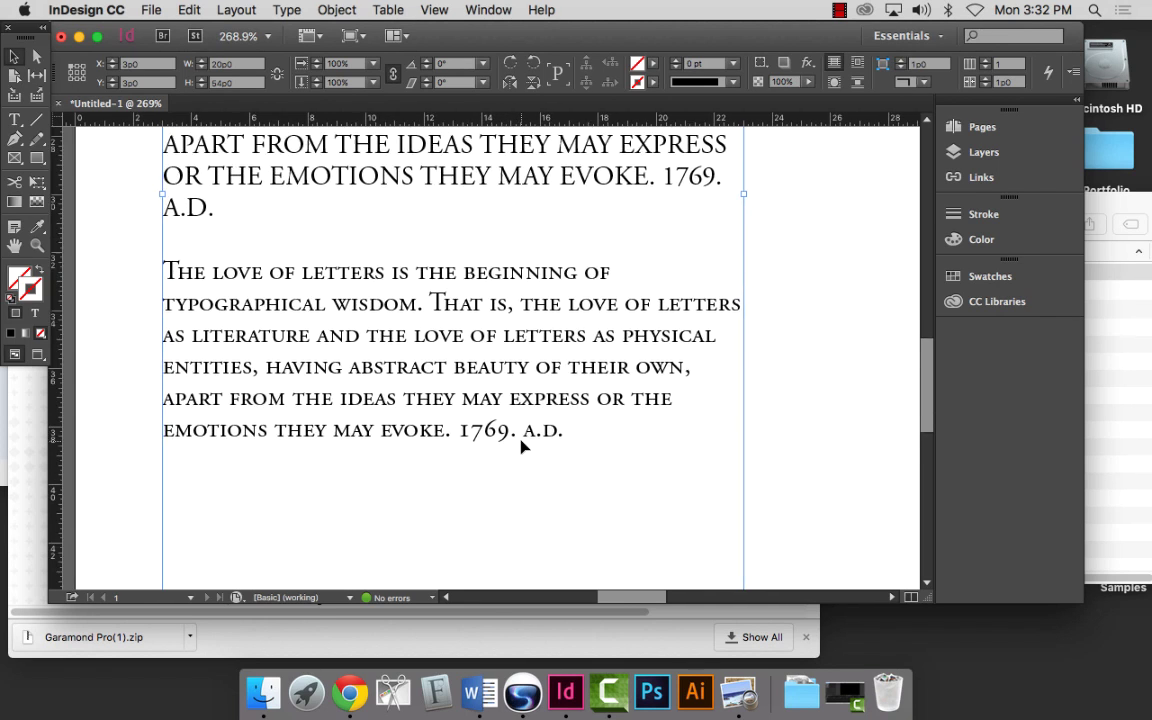
scroll(524, 446, up, 5)
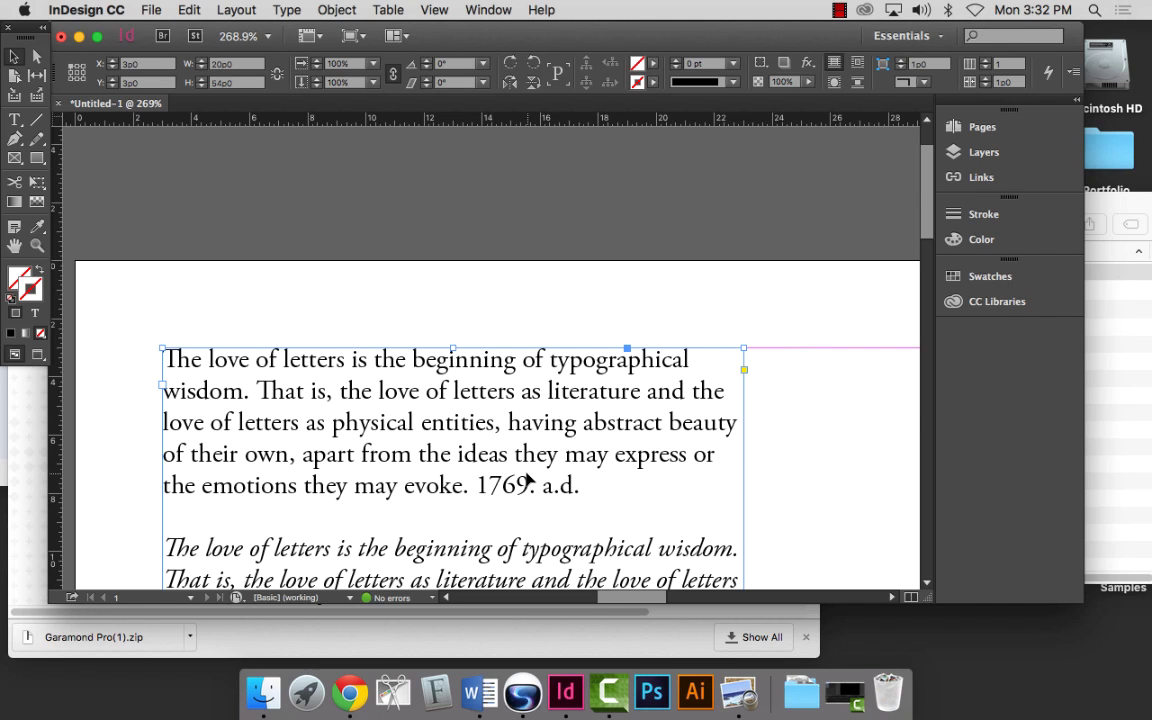
scroll(530, 475, down, 3)
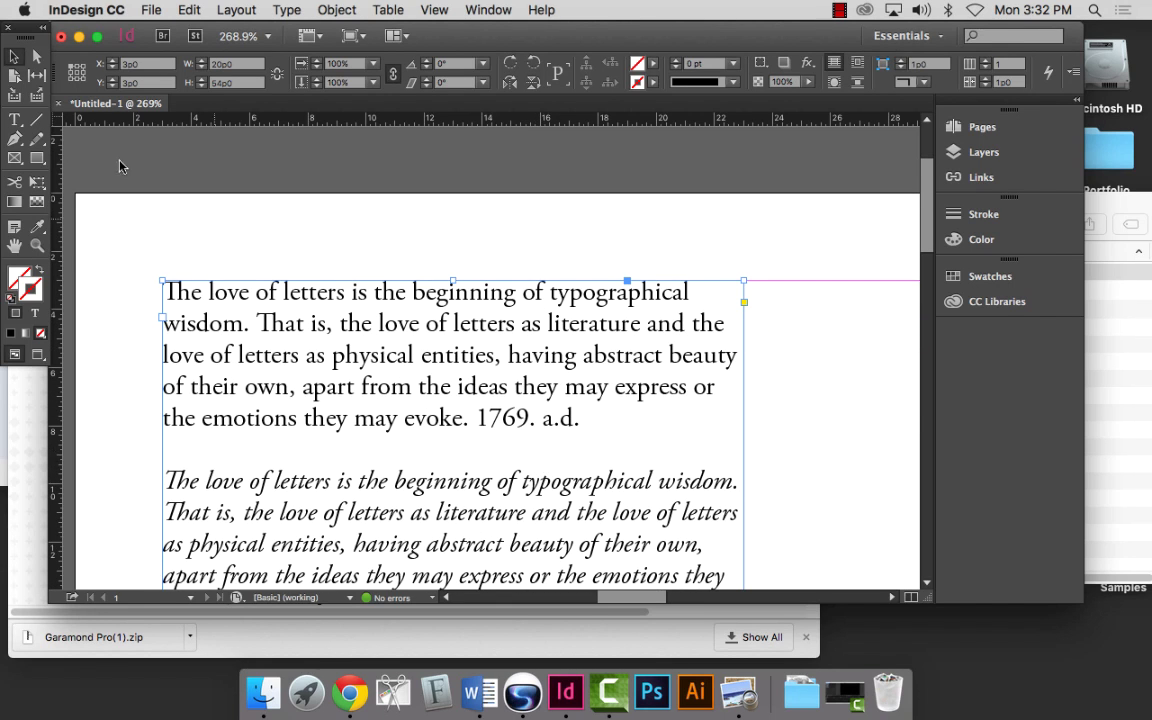
click(16, 122)
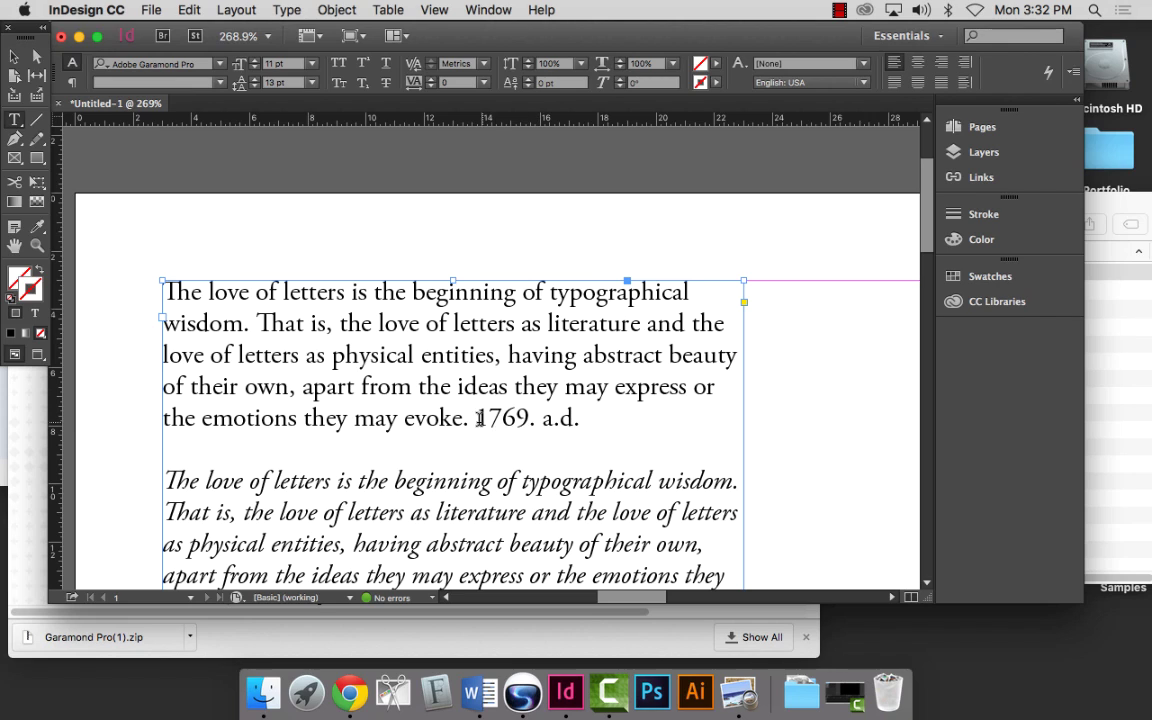
drag(476, 417, 629, 426)
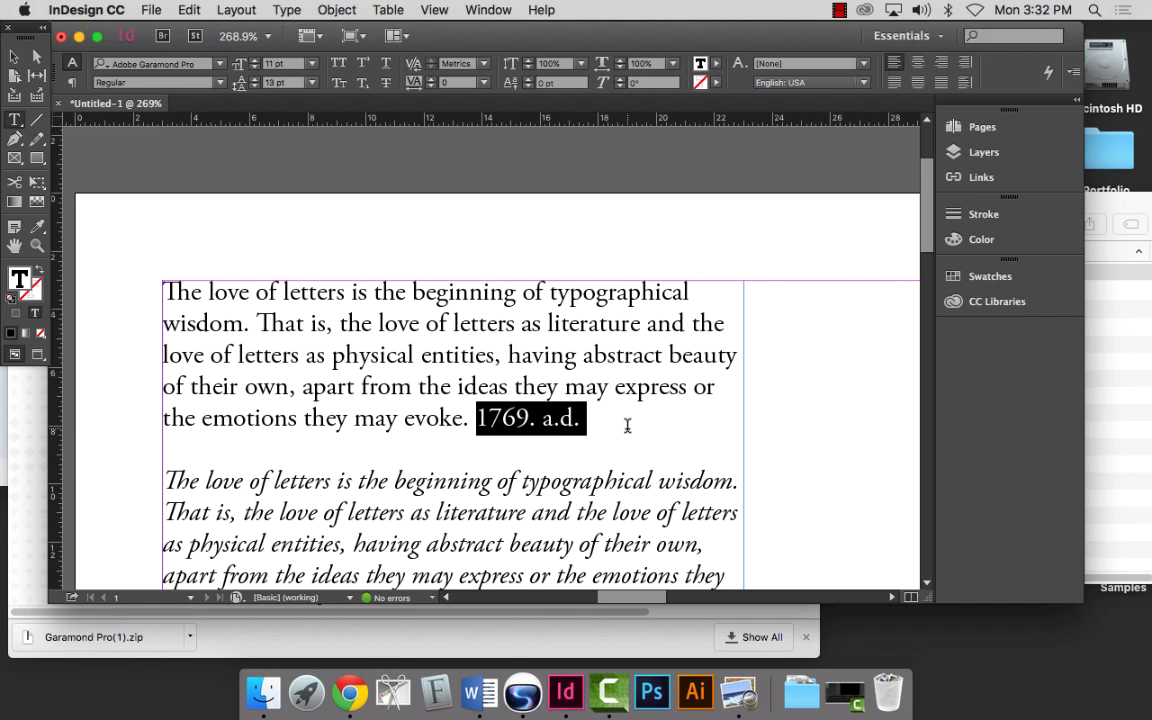
click(339, 84)
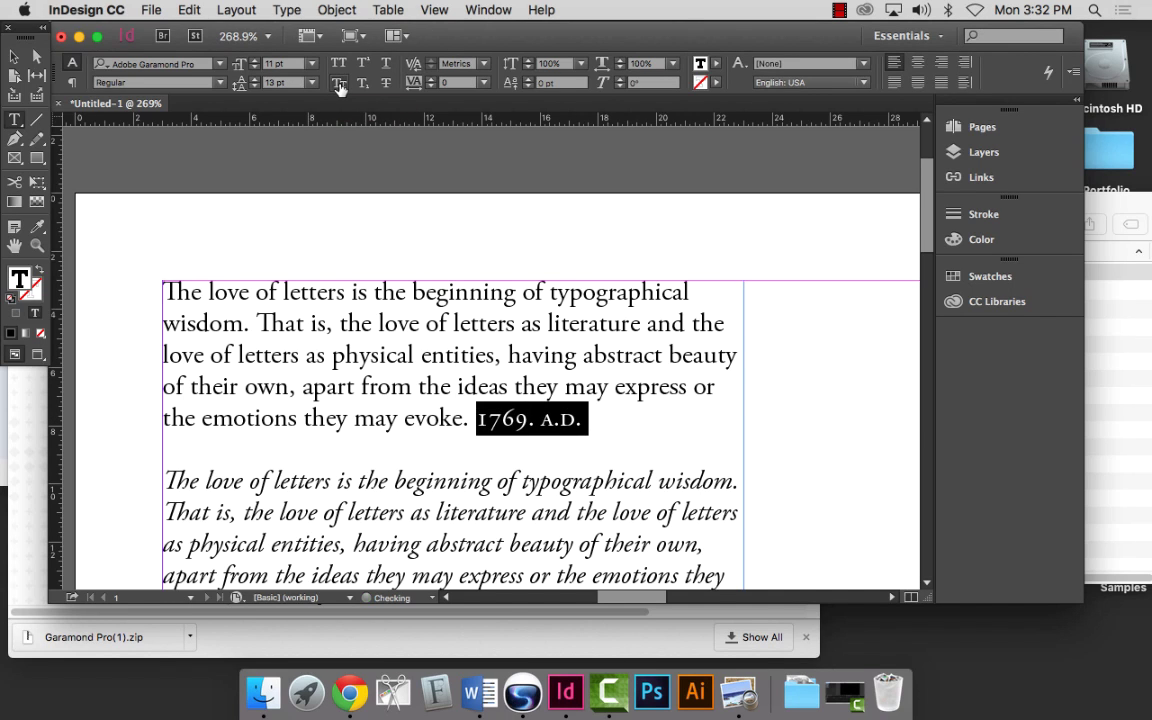
click(427, 418)
Apply Small Caps to "1769. a.d." at the end of the italic paragraph.
scroll(874, 535, up, 1)
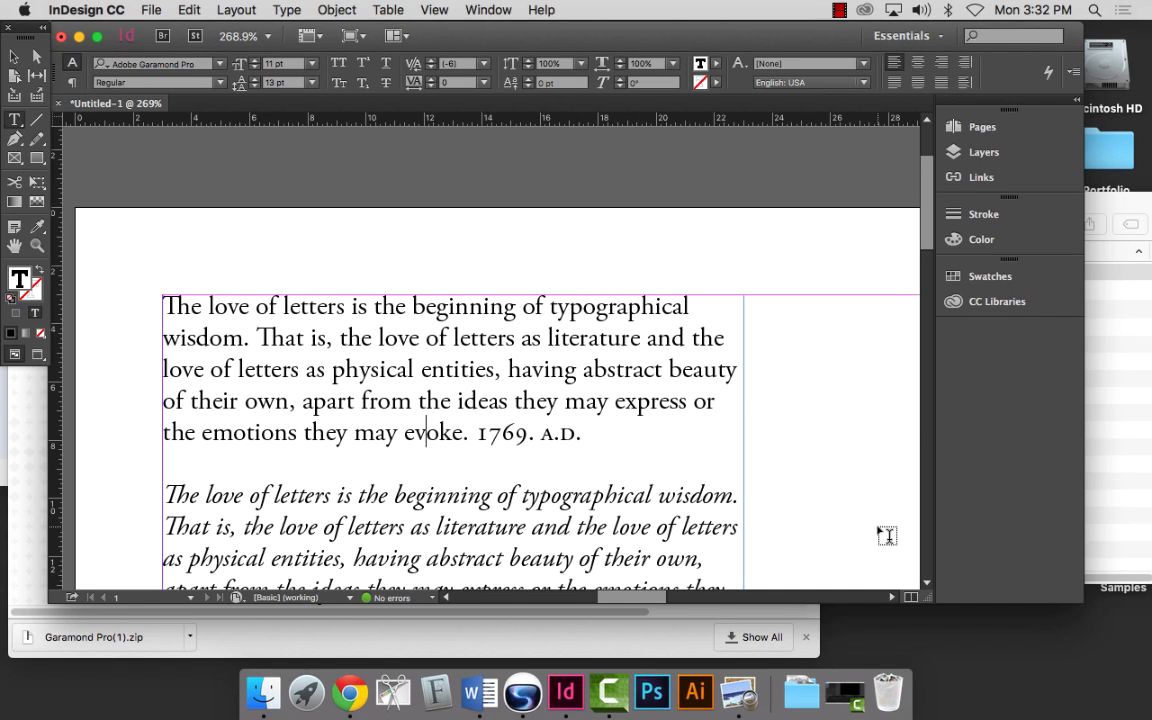
scroll(707, 408, down, 8)
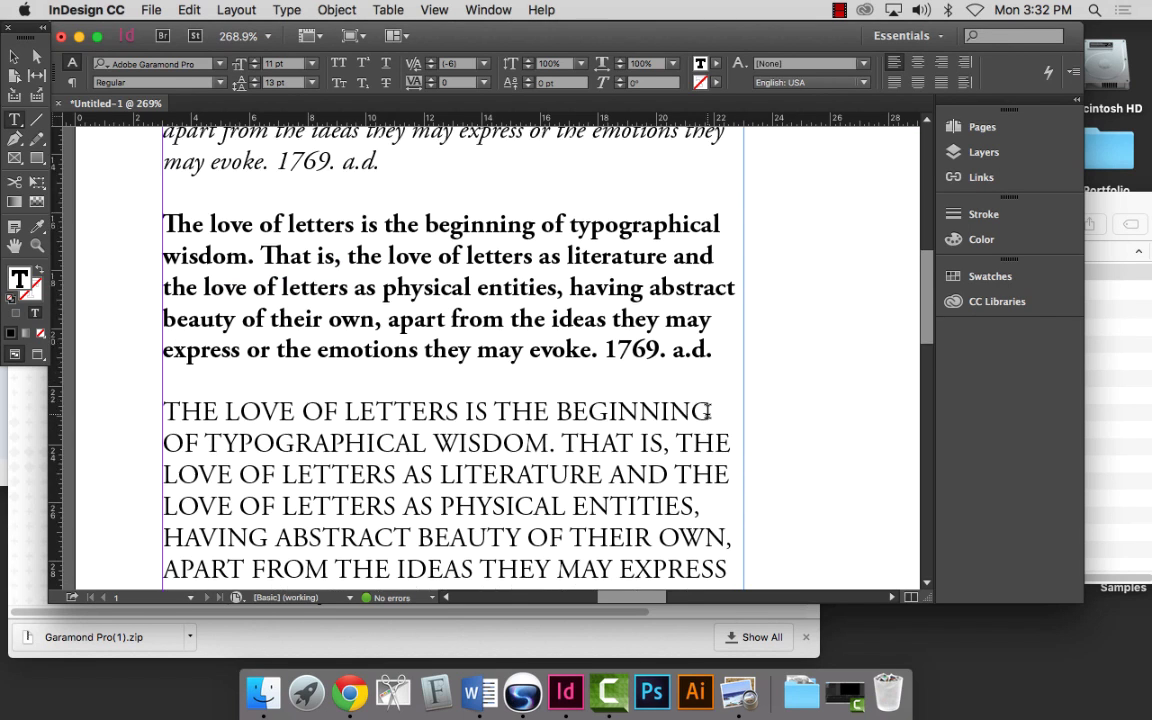
scroll(707, 410, up, 9)
scroll(711, 415, down, 6)
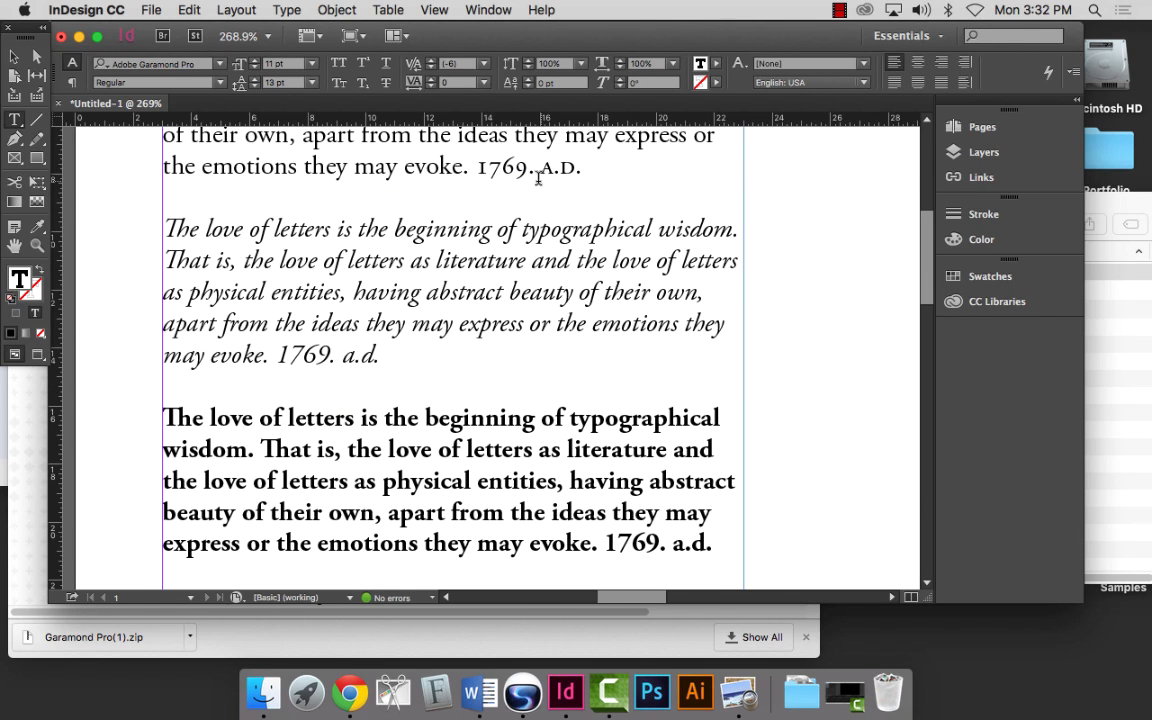
scroll(537, 186, up, 1)
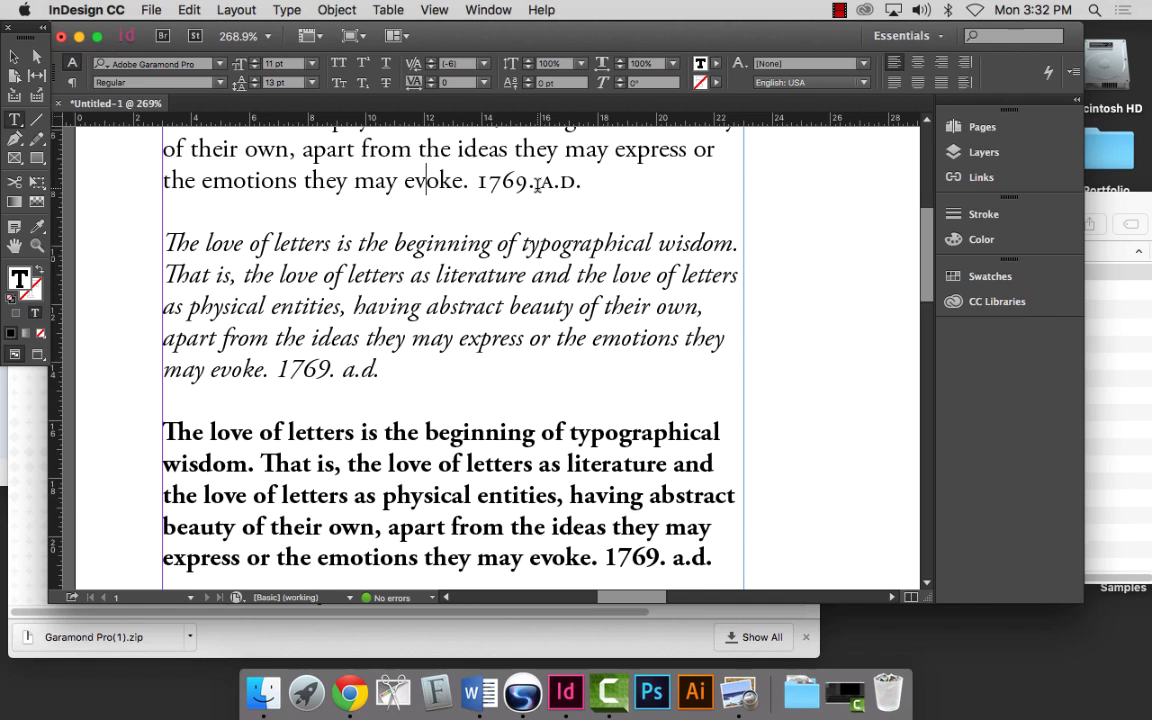
scroll(537, 186, up, 2)
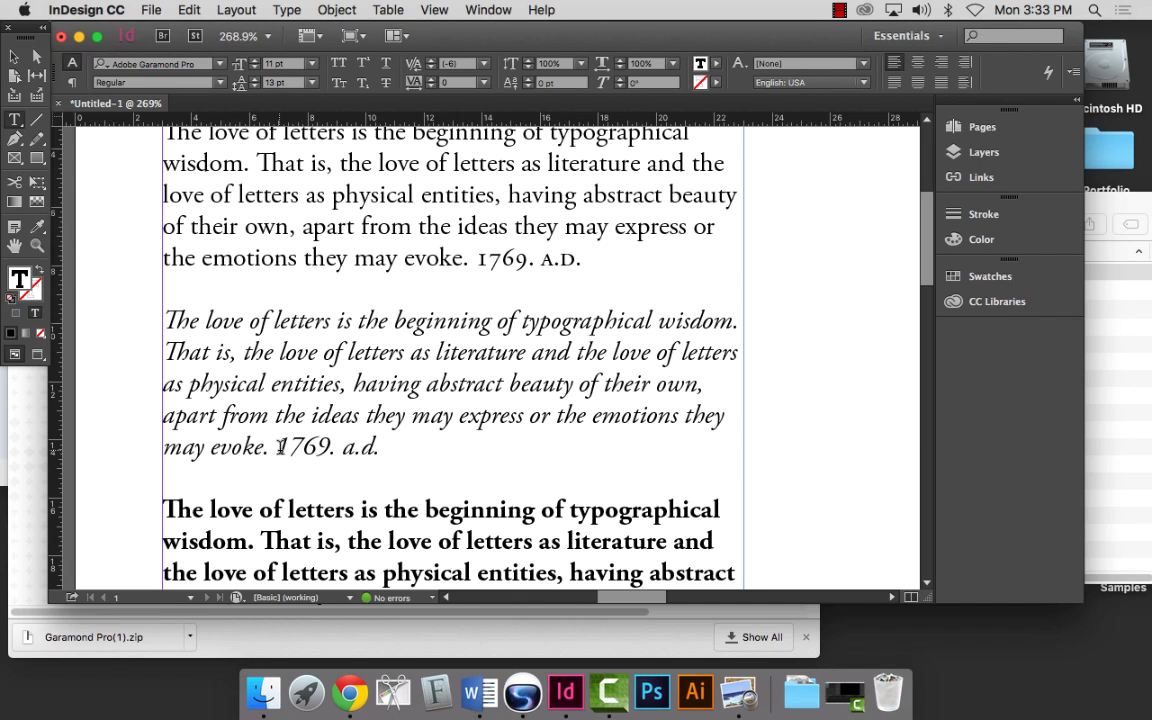
drag(281, 446, 383, 447)
key(super+shift+h)
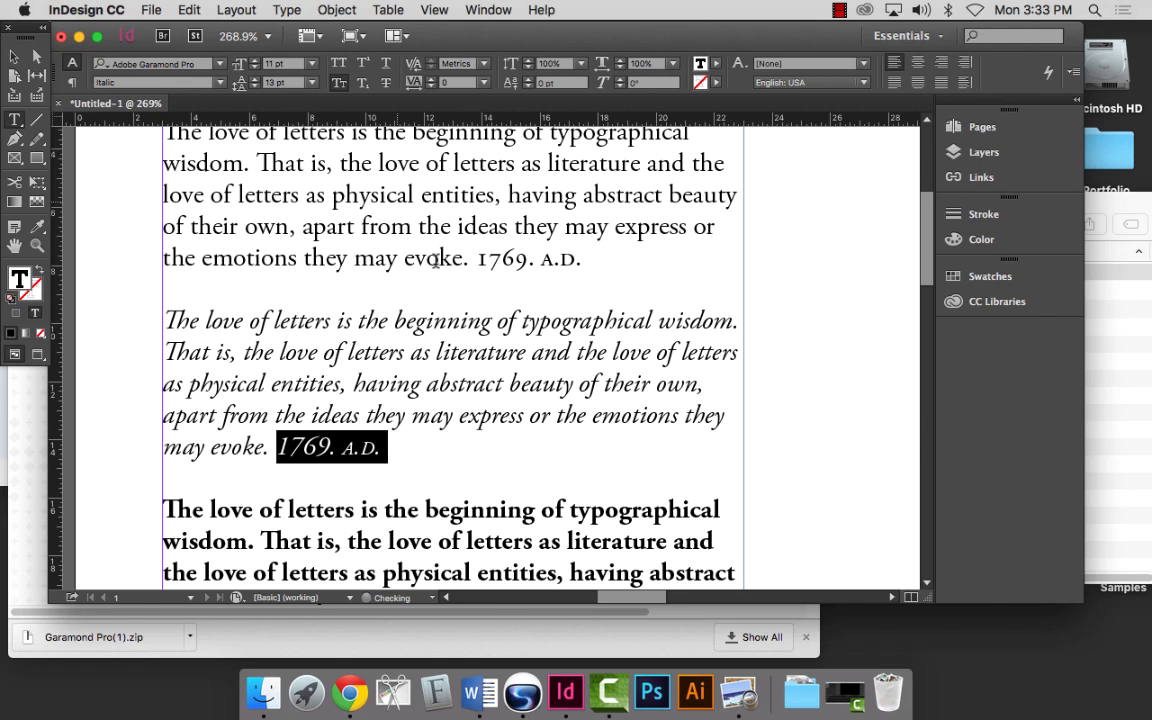
click(339, 84)
click(339, 84)
click(335, 450)
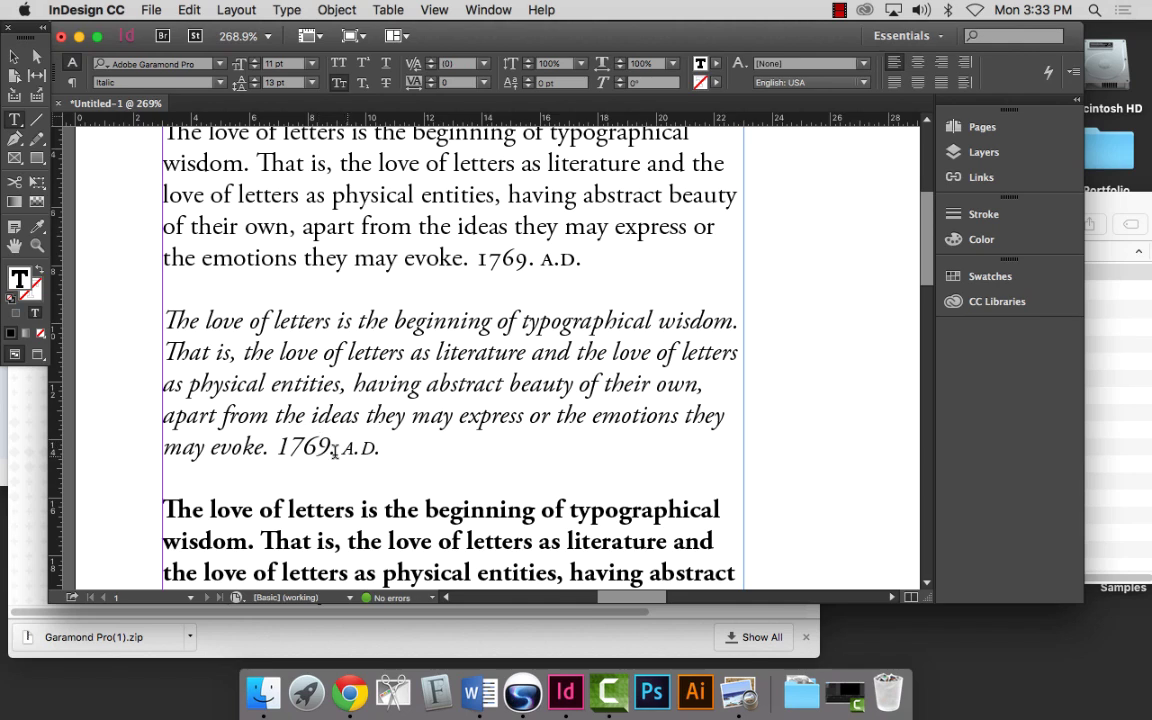
drag(283, 447, 330, 447)
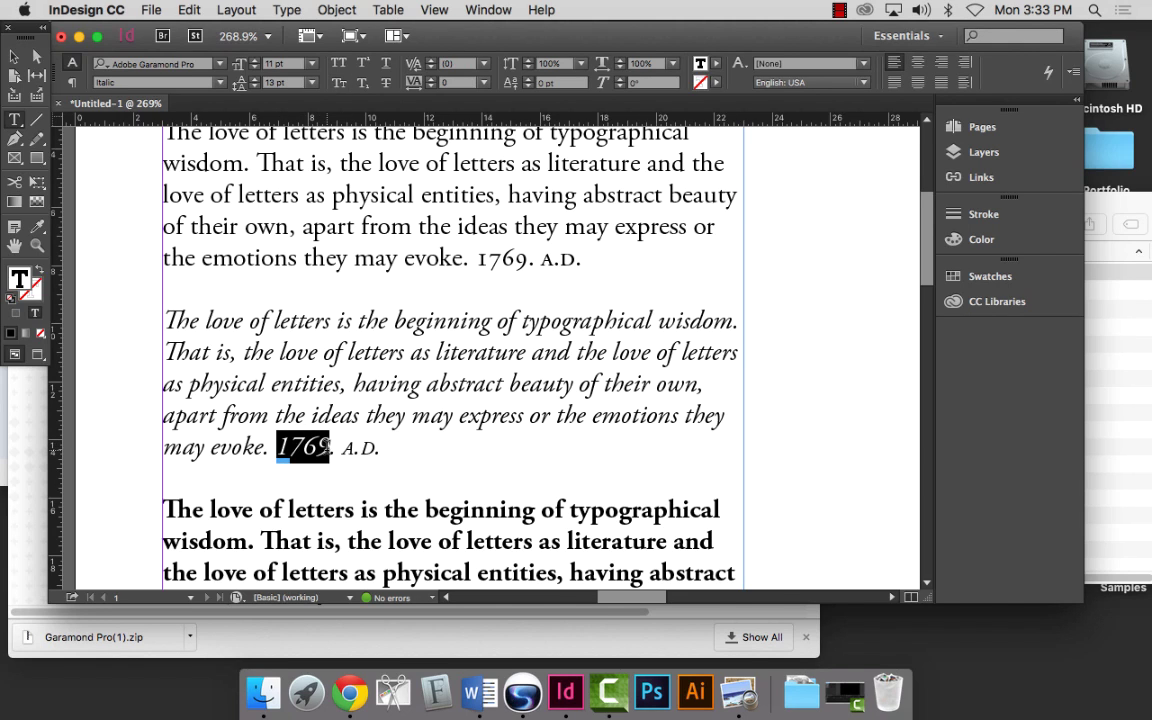
Set the "1769" figures at the end of the italic paragraph to the OpenType Proportional Oldstyle figure style.
drag(478, 258, 583, 259)
click(481, 259)
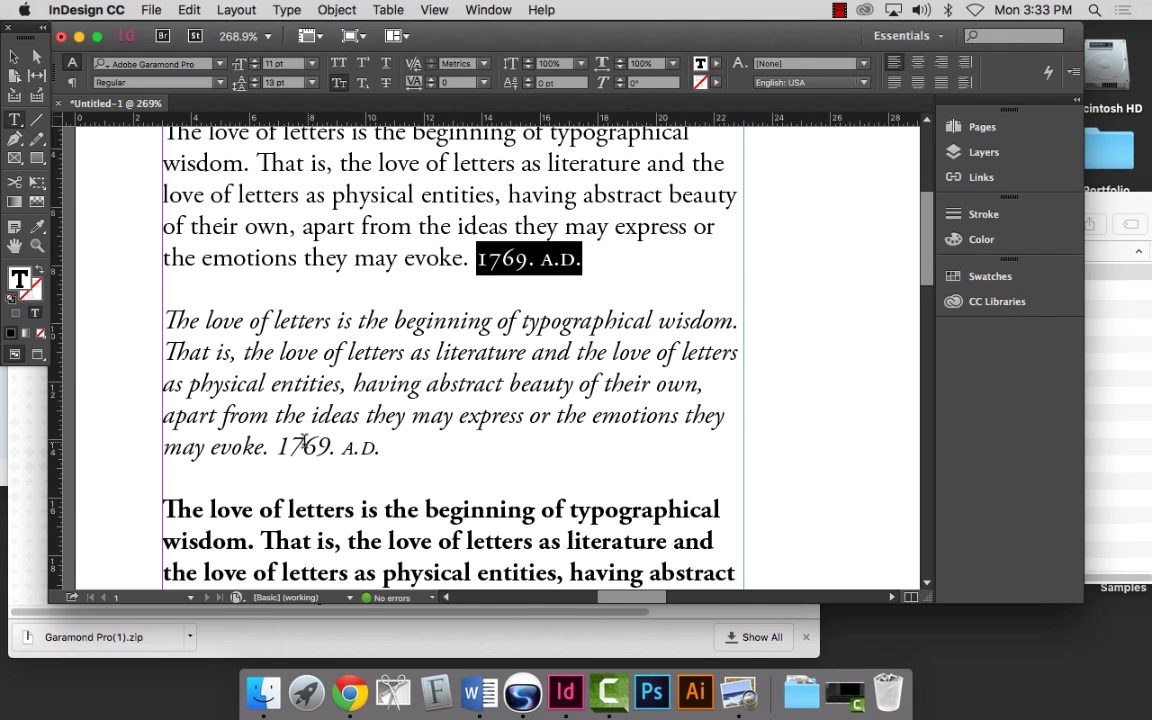
drag(277, 447, 440, 445)
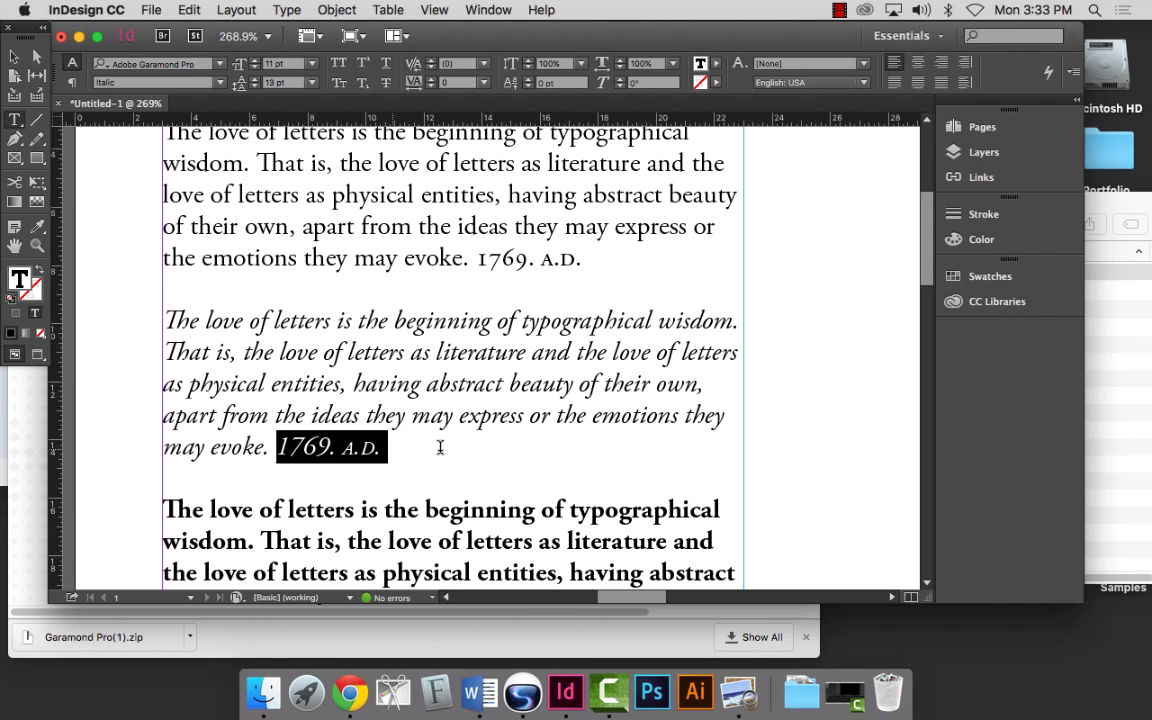
triple_click(372, 449)
drag(278, 447, 328, 449)
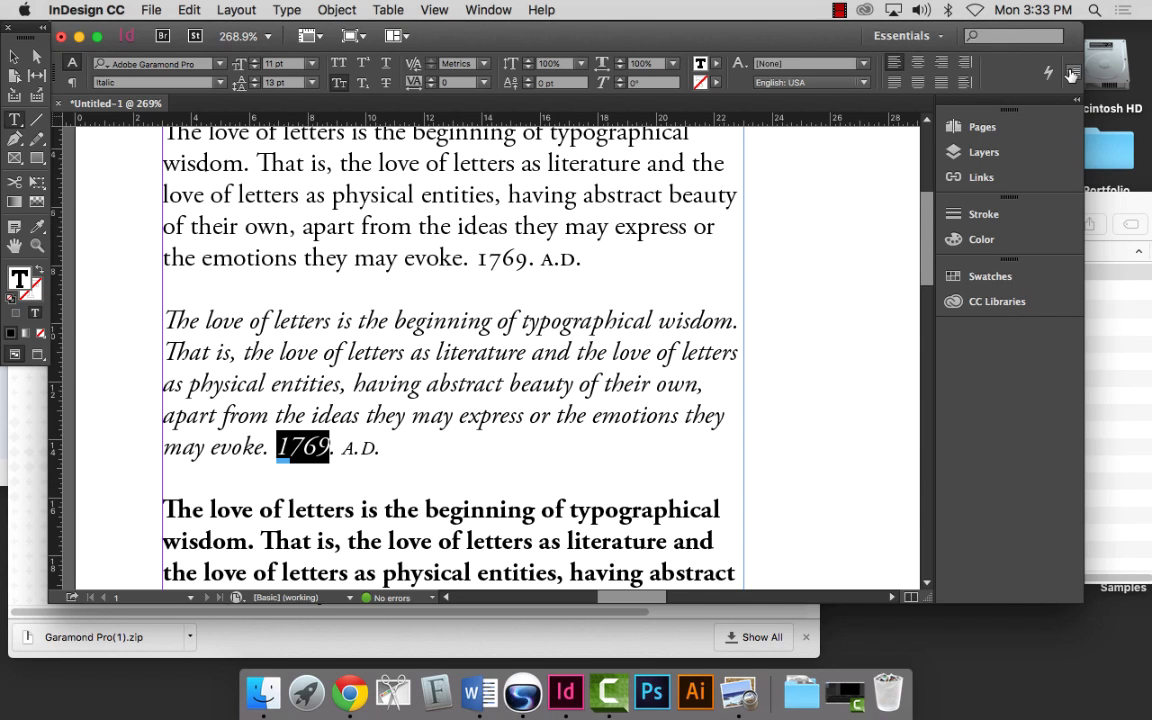
click(1072, 74)
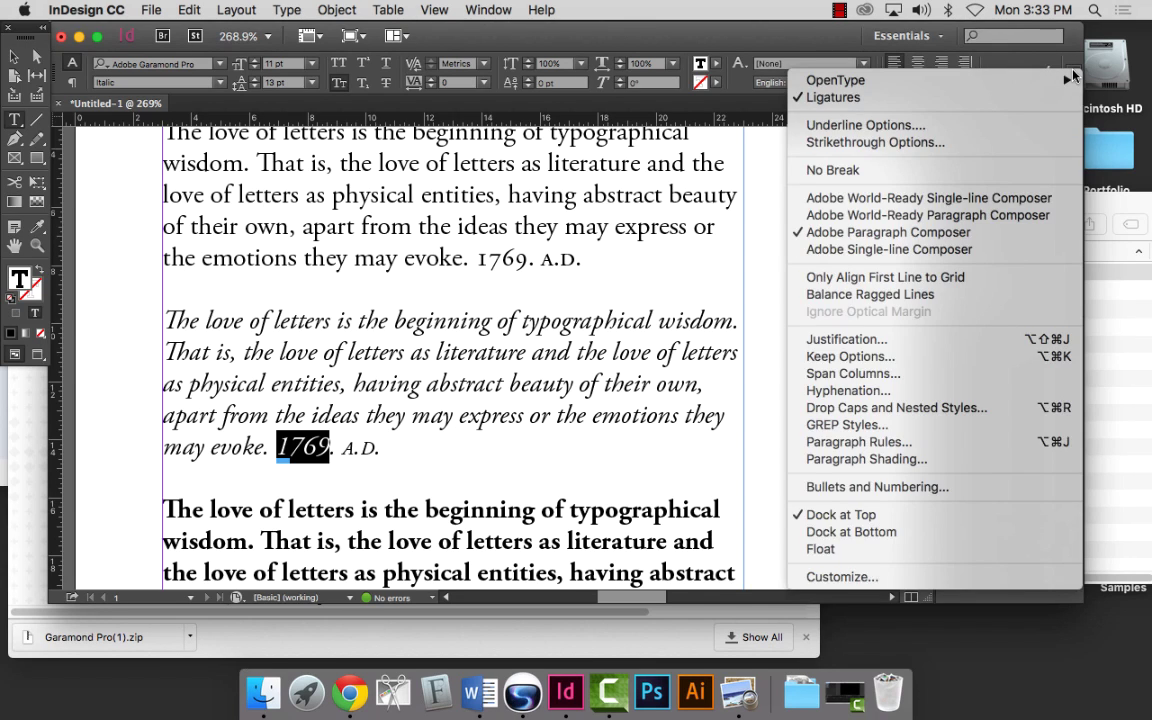
click(1072, 75)
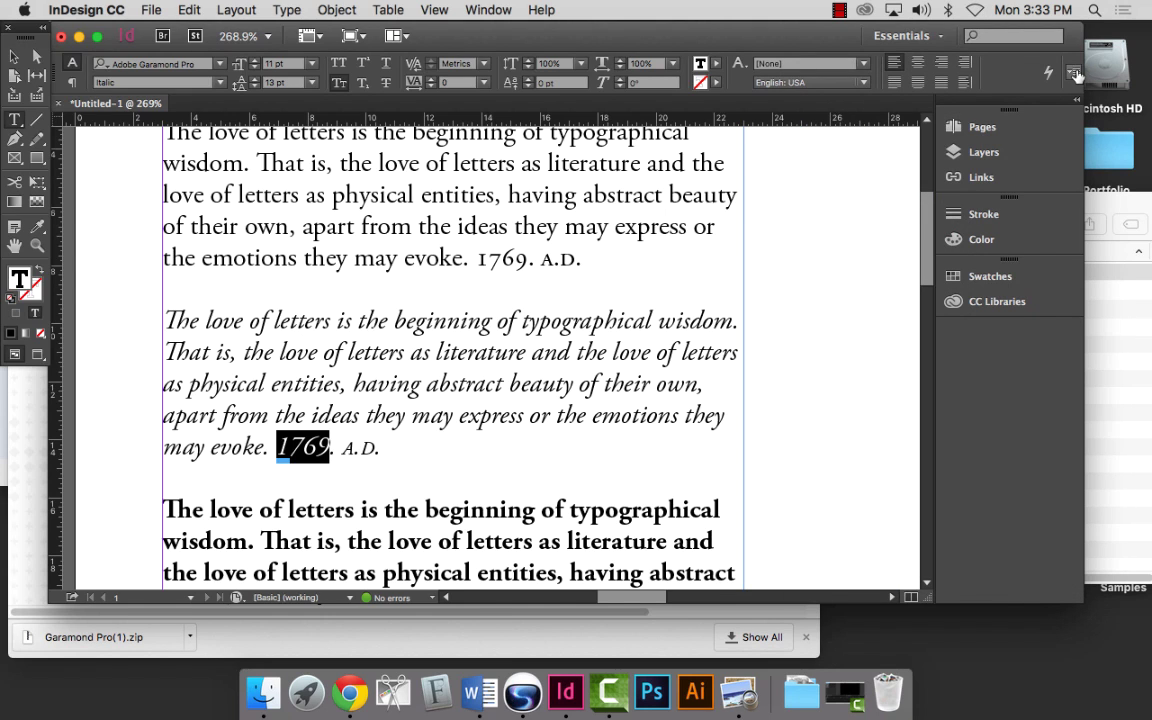
click(1075, 77)
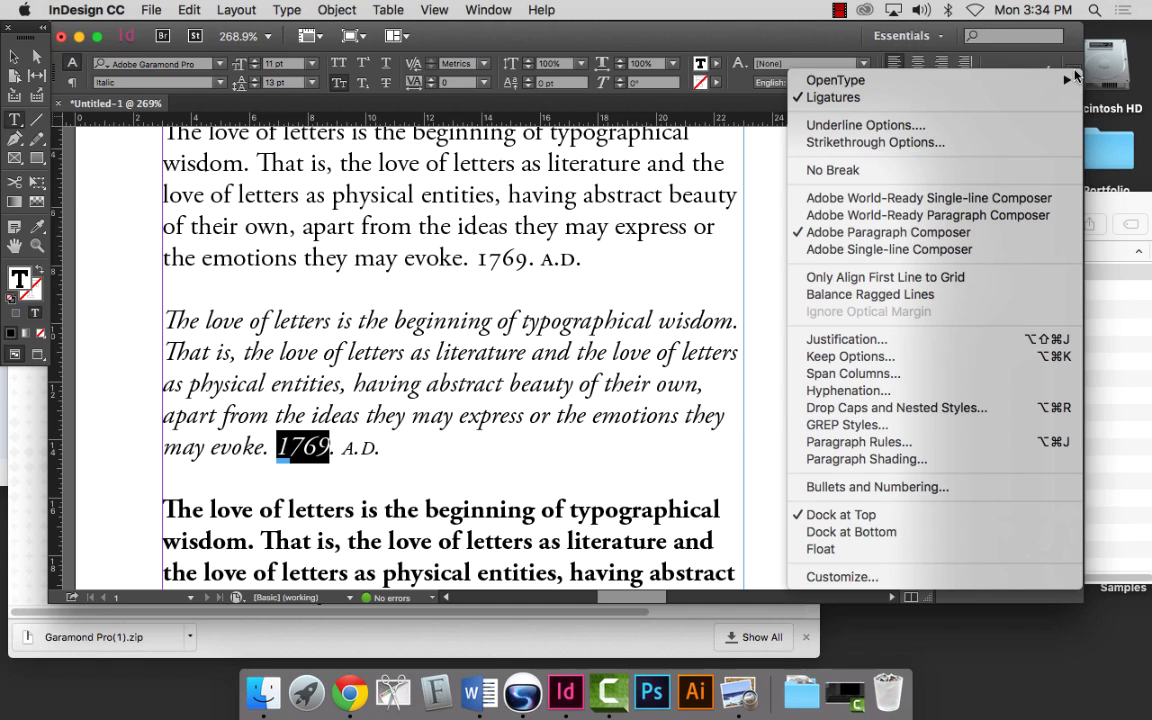
mouse_move(1075, 87)
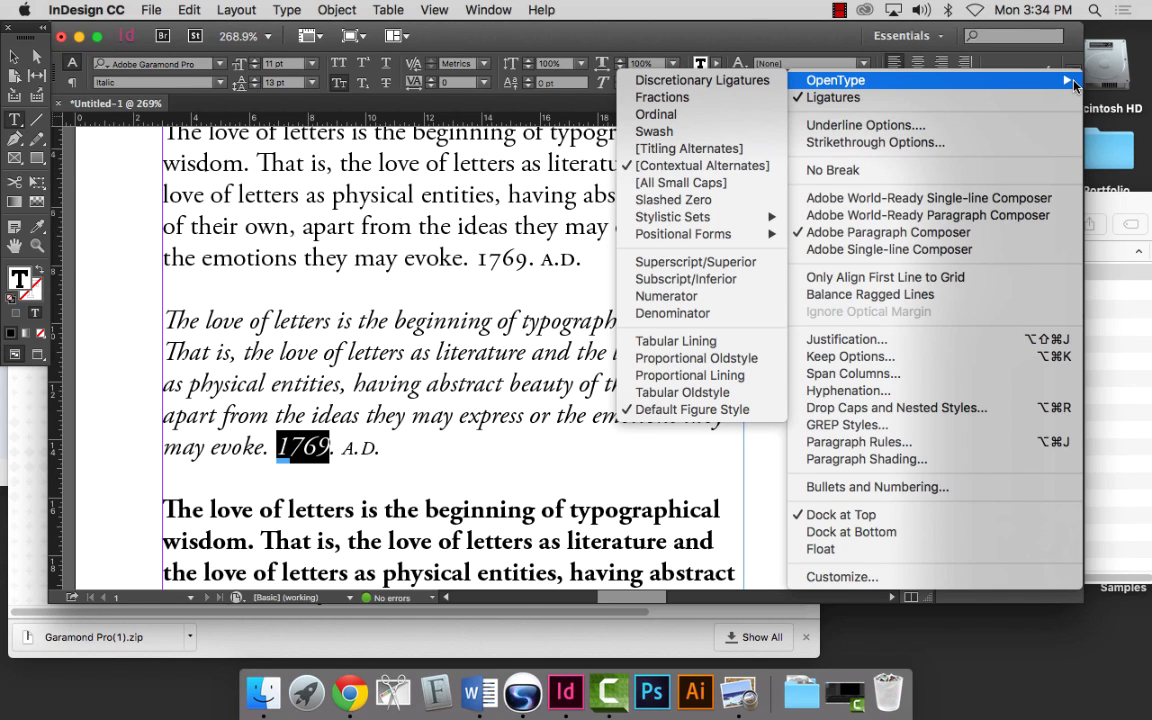
click(709, 359)
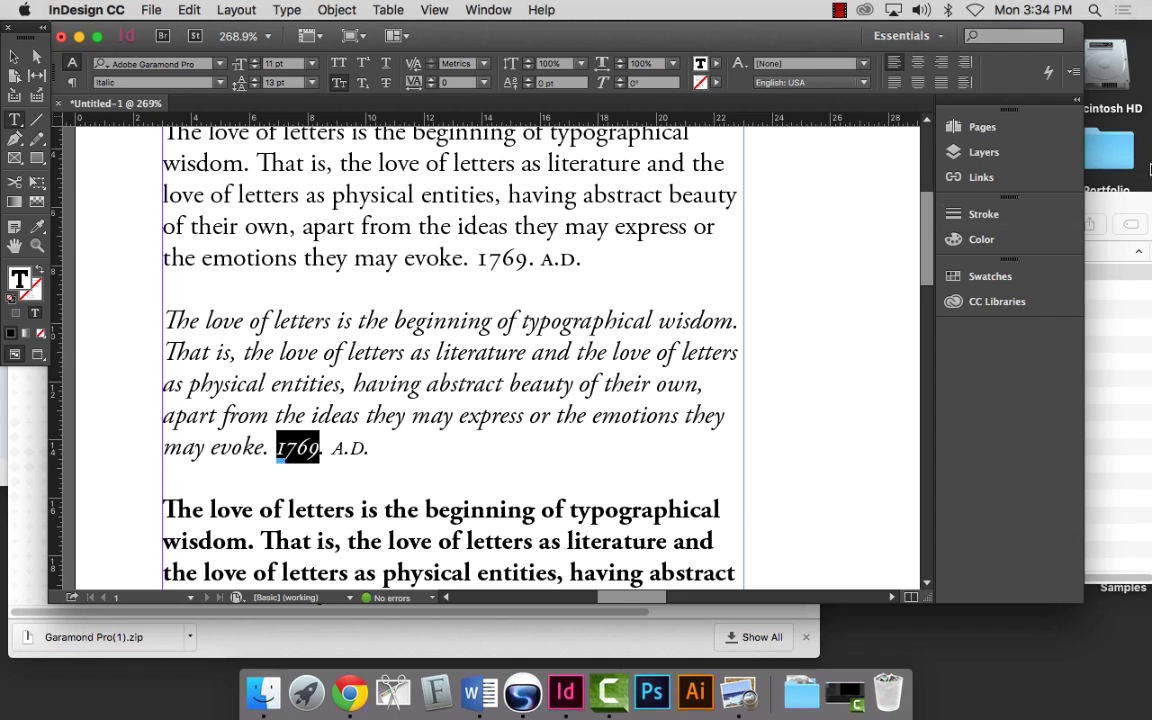
Examine which OpenType figure style is applied to "1769." at the end of the italic paragraph, leaving the options unchanged.
click(1073, 71)
mouse_move(900, 80)
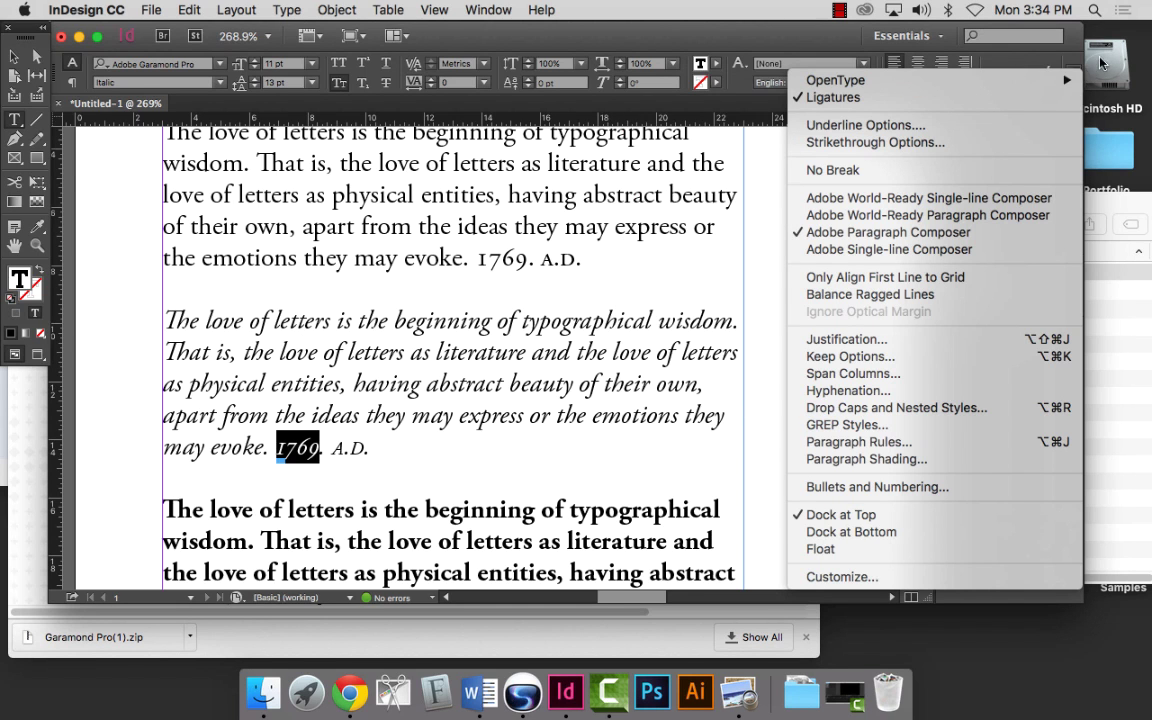
click(327, 447)
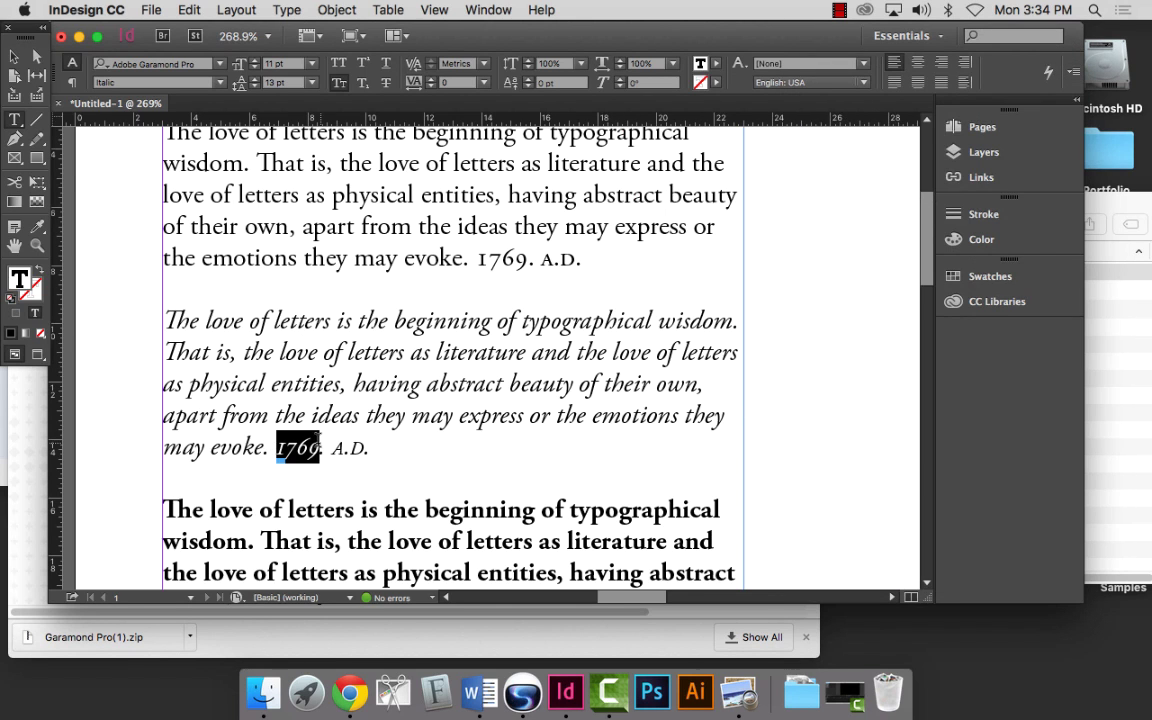
click(327, 447)
drag(327, 447, 277, 447)
click(1074, 75)
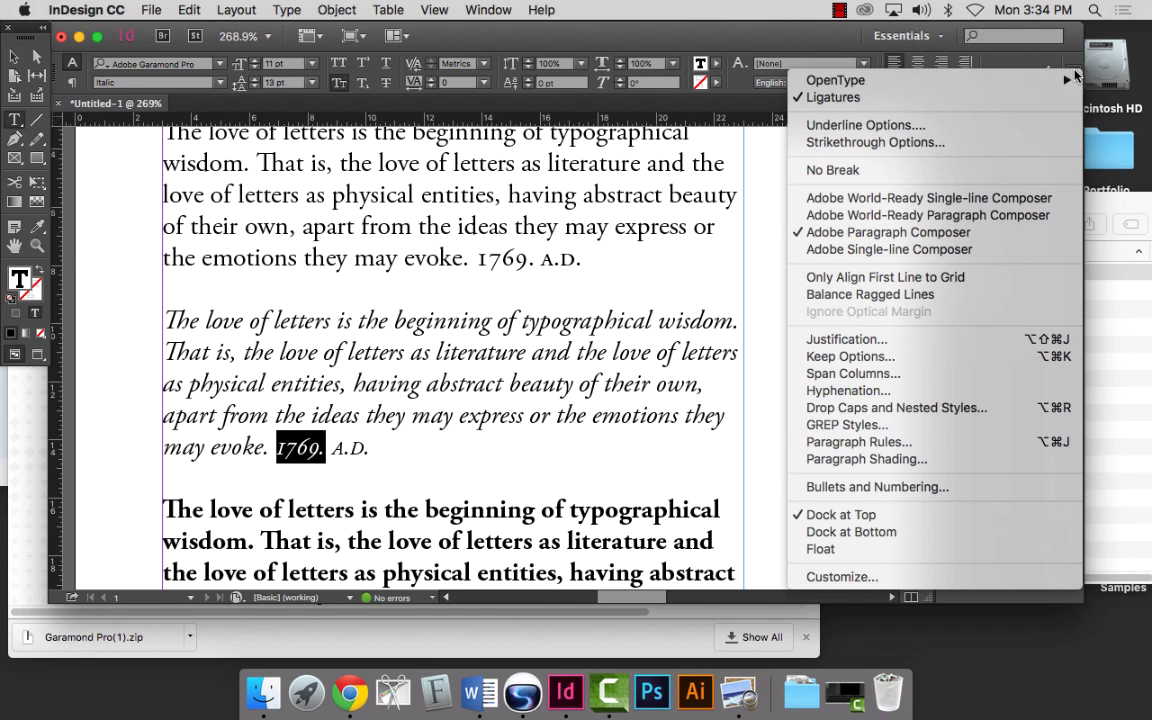
mouse_move(948, 80)
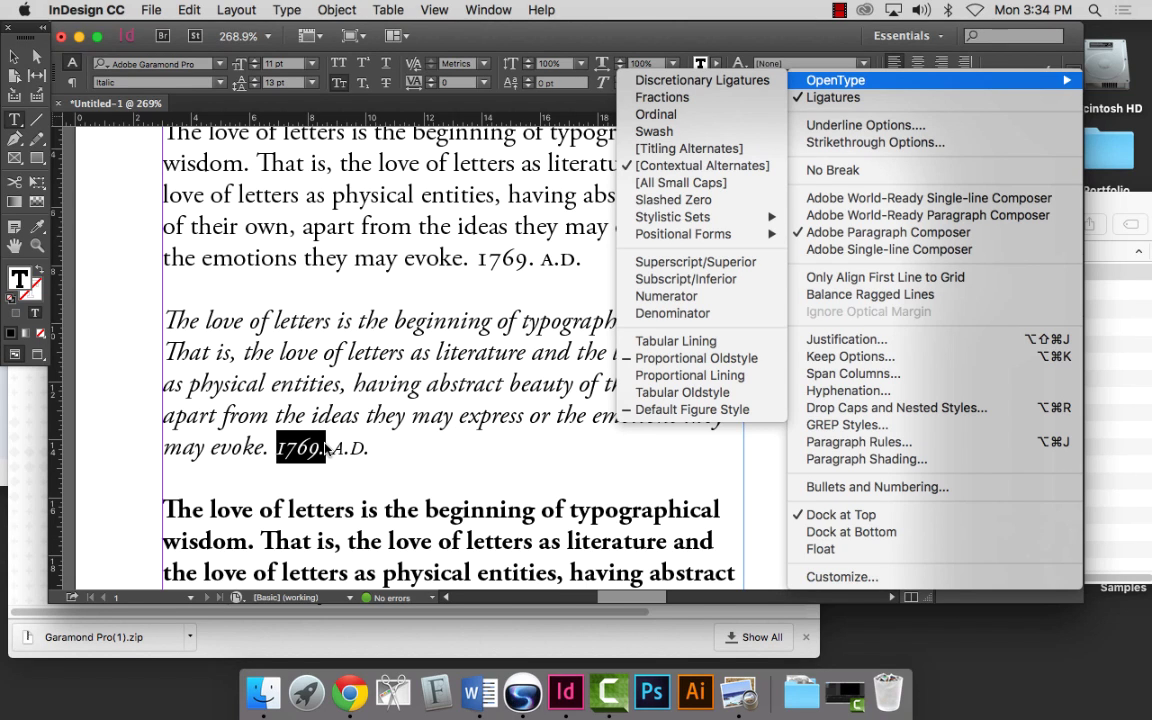
key(Escape)
click(390, 447)
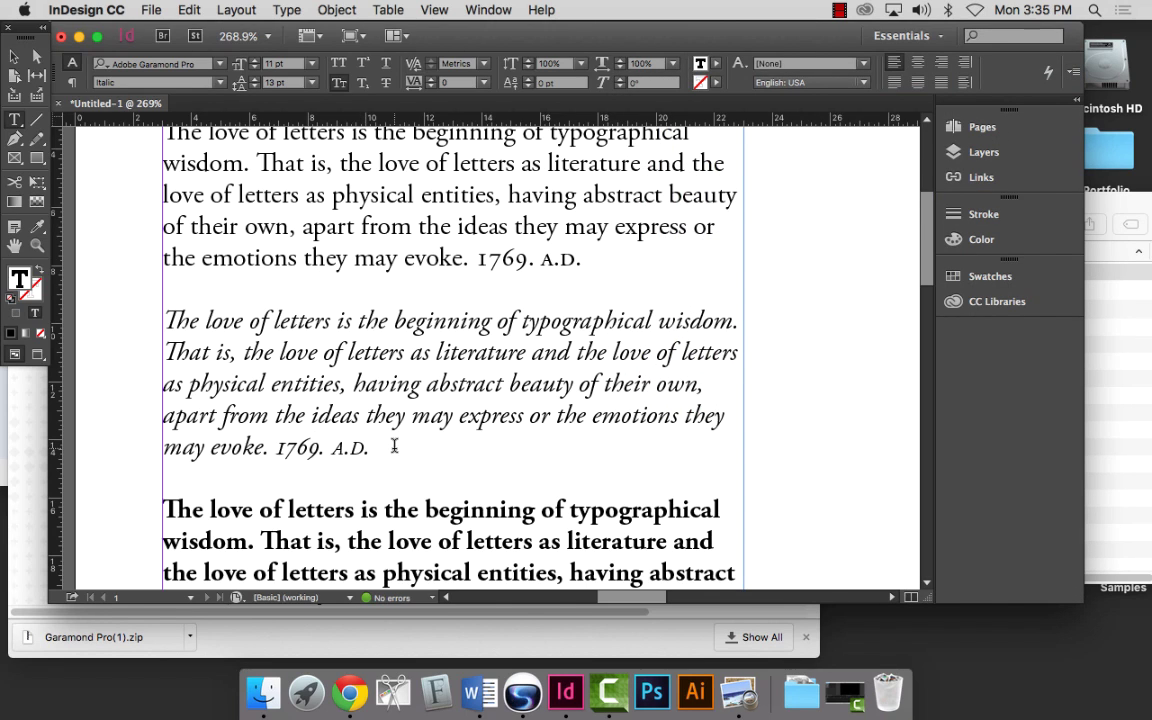
Turn off small caps for the date ending the italic paragraph and set its figures to Proportional Oldstyle.
drag(394, 447, 276, 447)
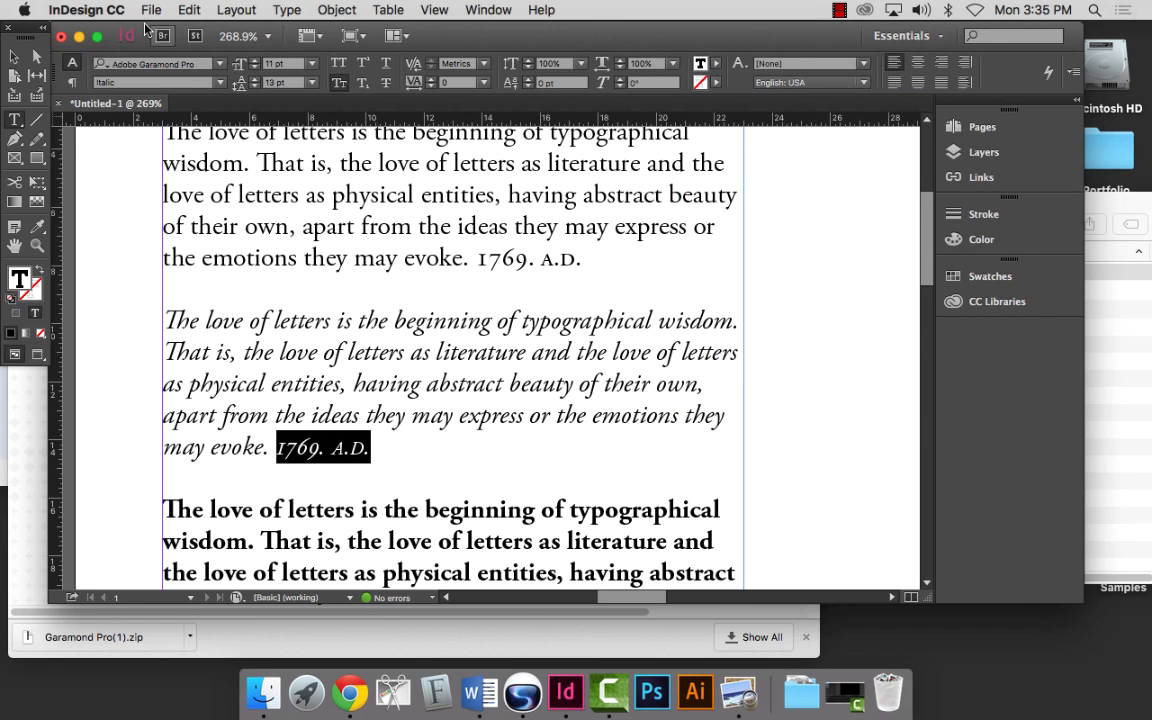
click(339, 84)
click(1073, 72)
mouse_move(1055, 86)
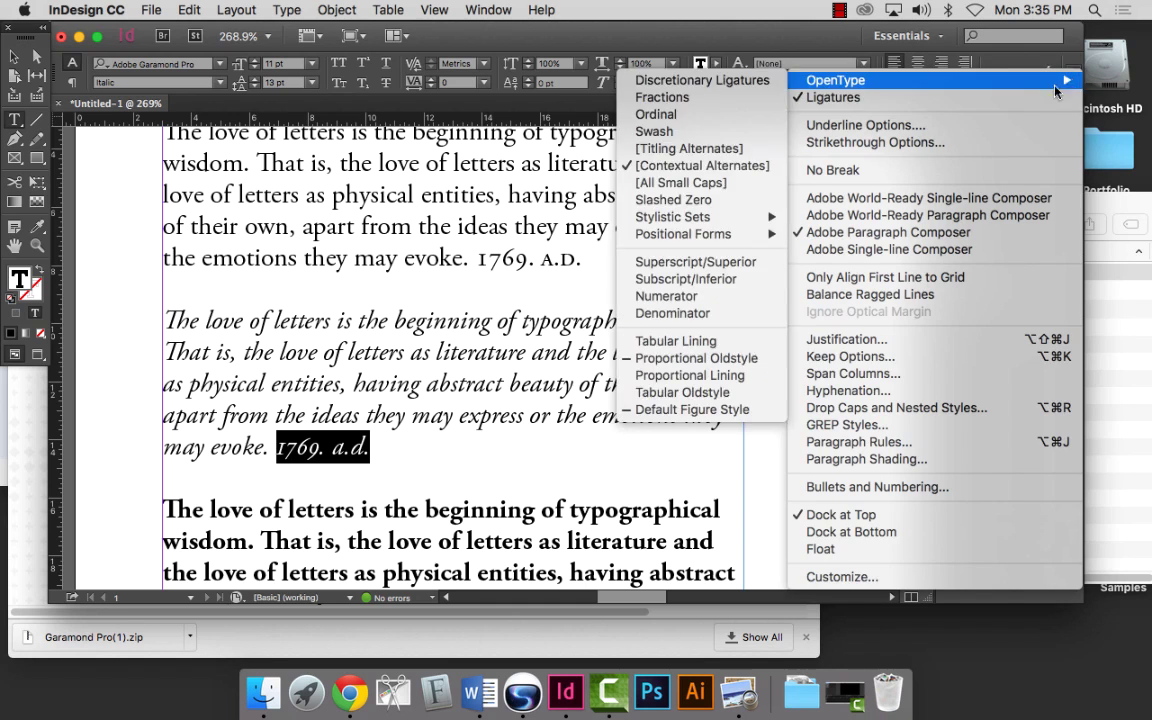
click(660, 359)
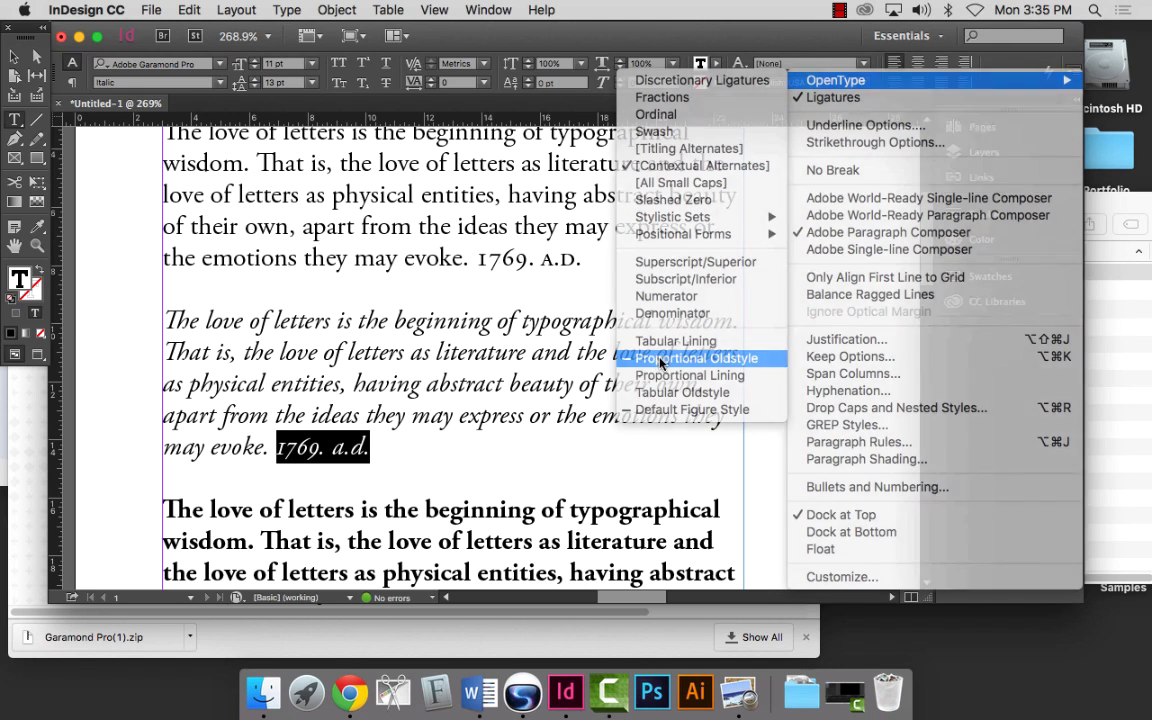
click(1073, 72)
mouse_move(964, 82)
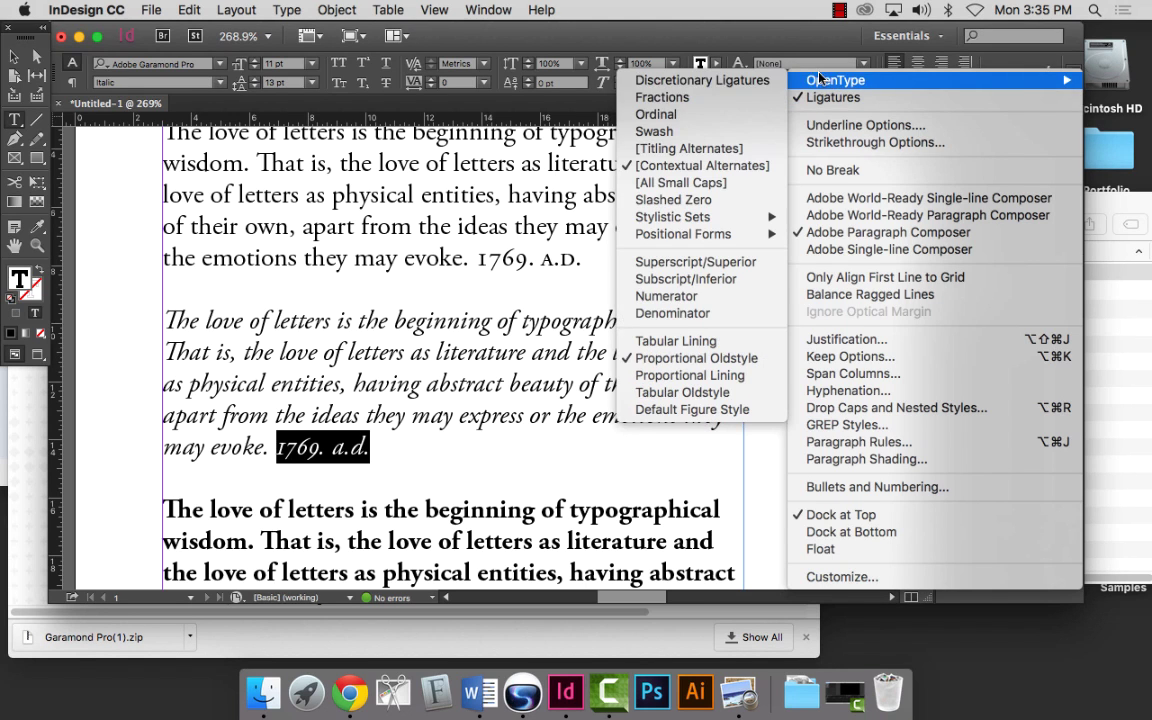
click(690, 358)
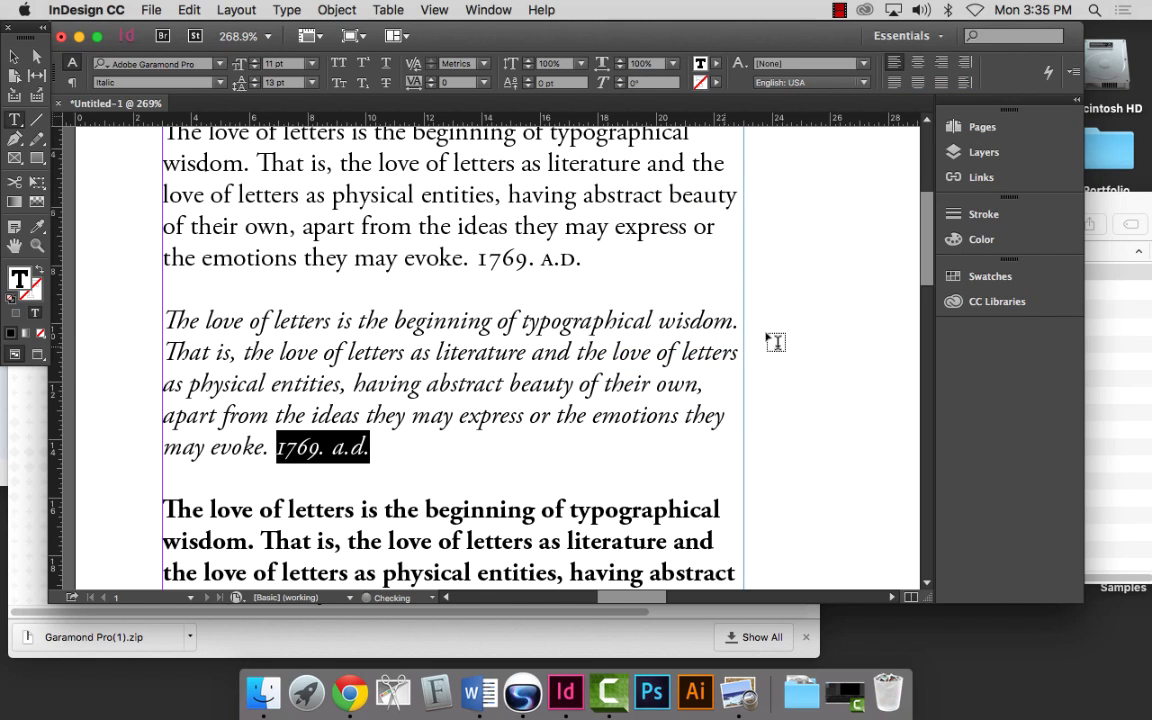
Set the figures of the italic paragraph's date to Tabular Lining.
click(1073, 72)
mouse_move(966, 80)
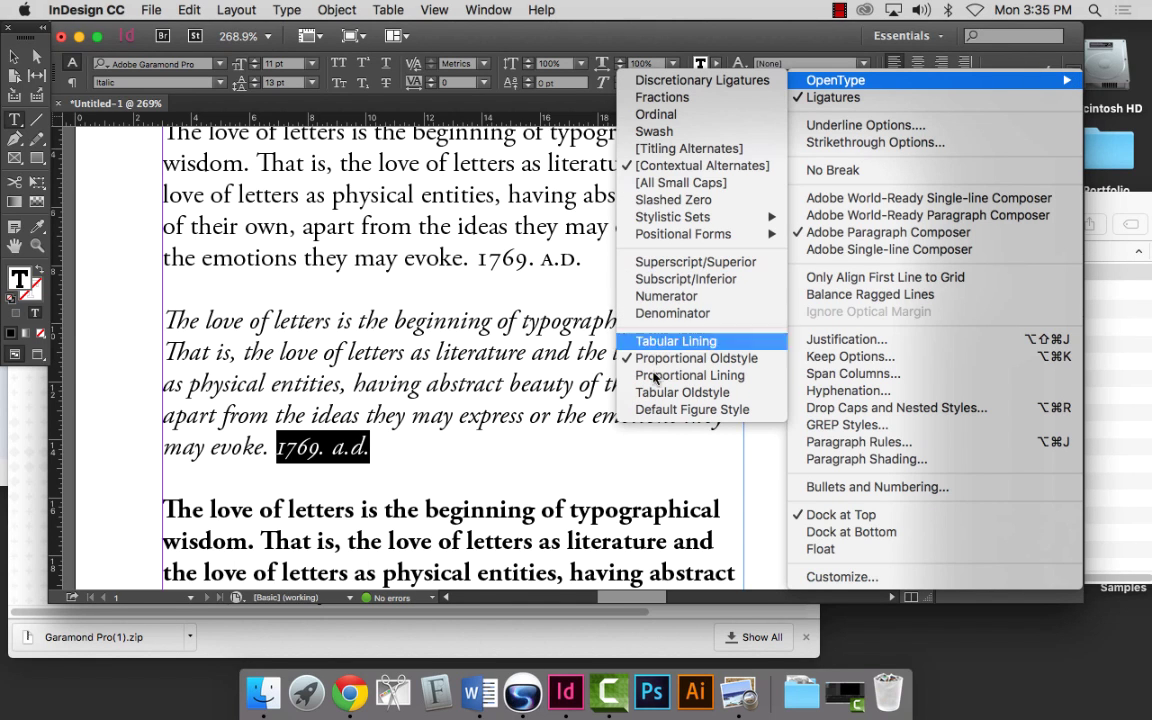
click(662, 342)
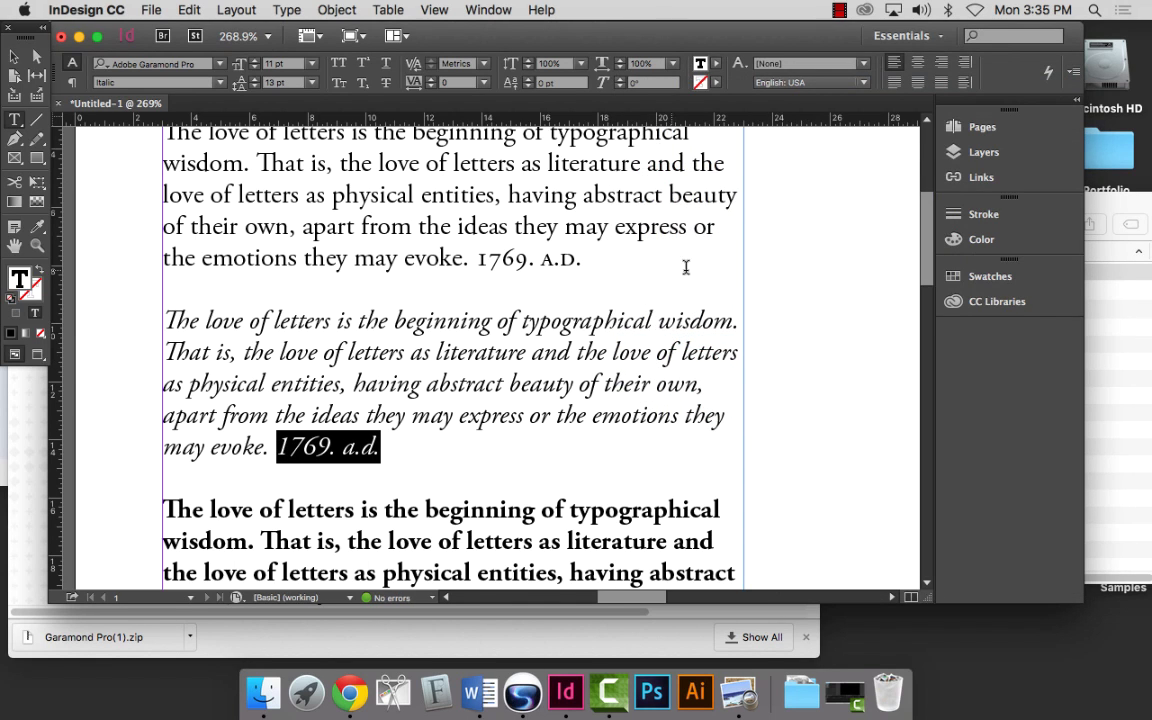
click(511, 318)
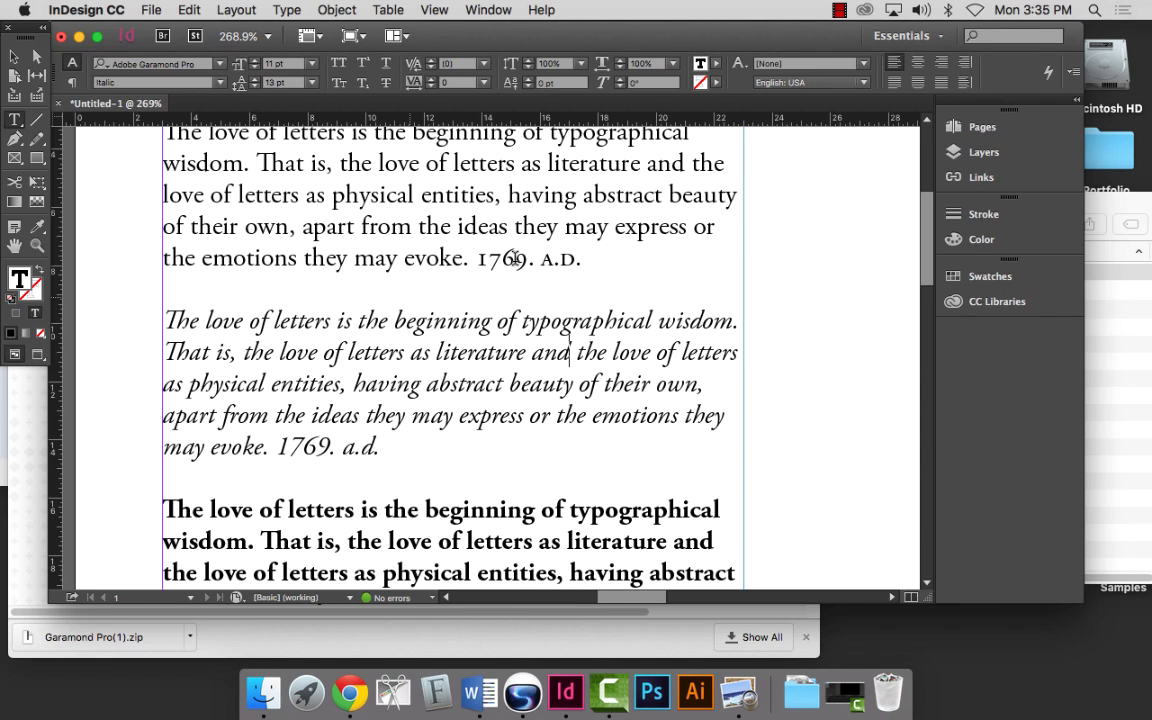
Examine the small caps and figure style of the date ending the regular paragraph, selecting it for comparison with the italic one.
scroll(573, 296, down, 1)
scroll(578, 305, up, 5)
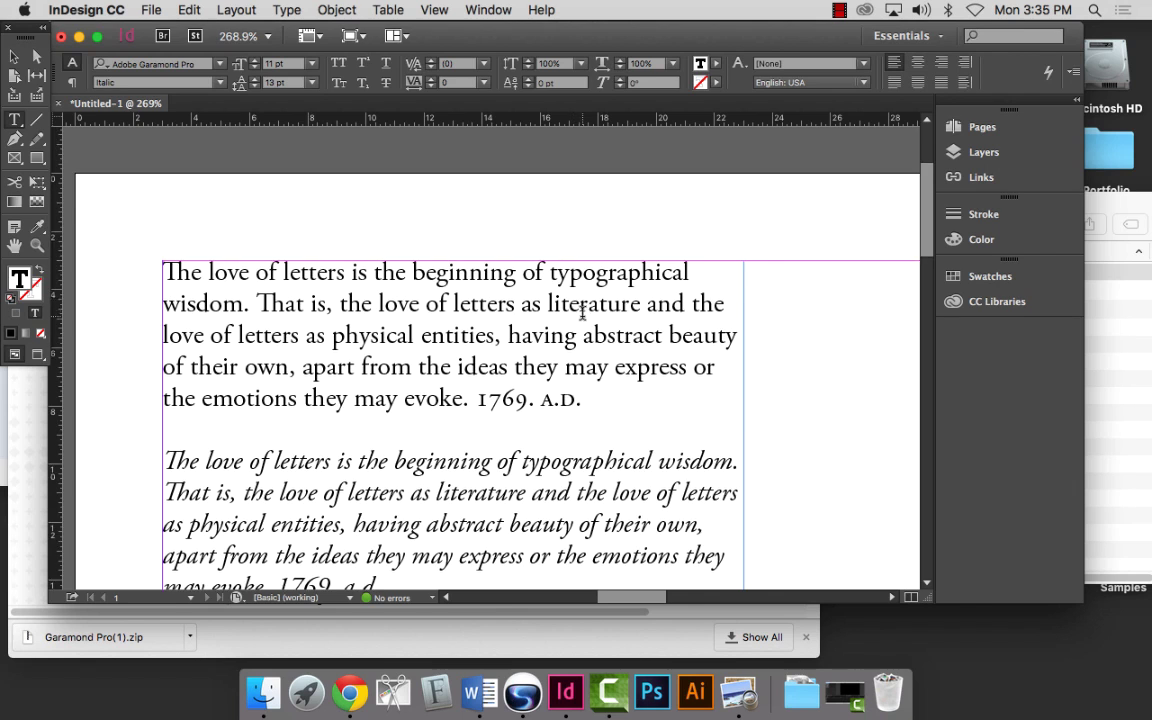
drag(595, 363, 476, 365)
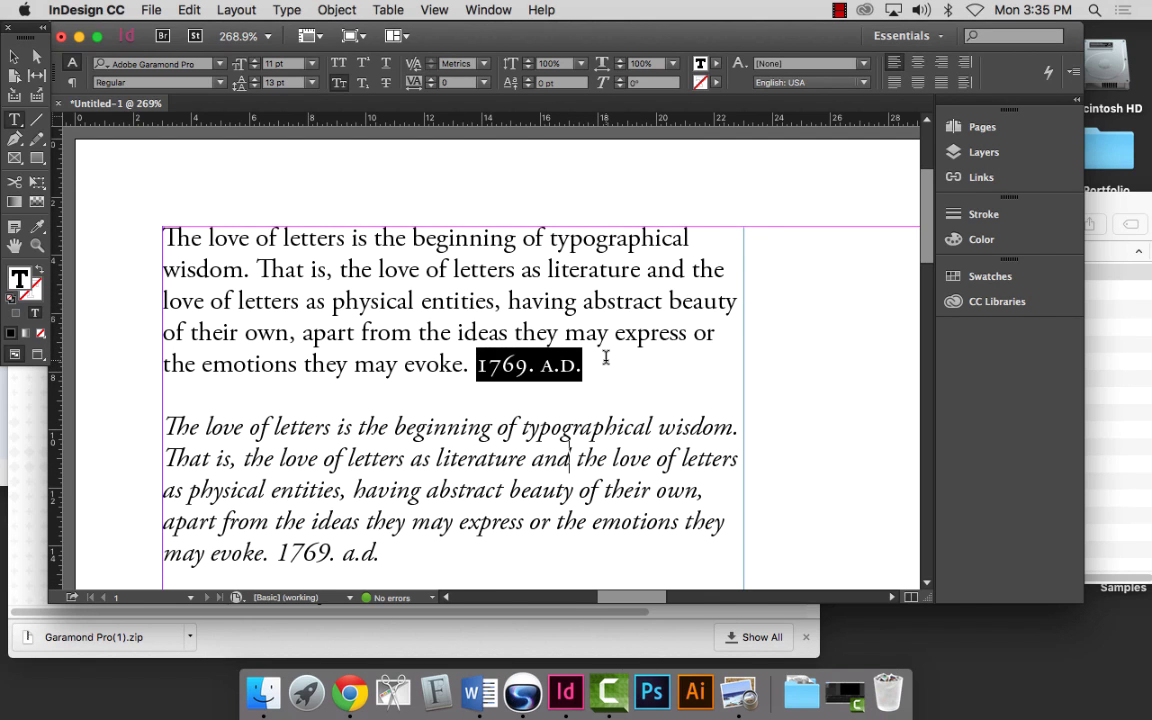
click(601, 372)
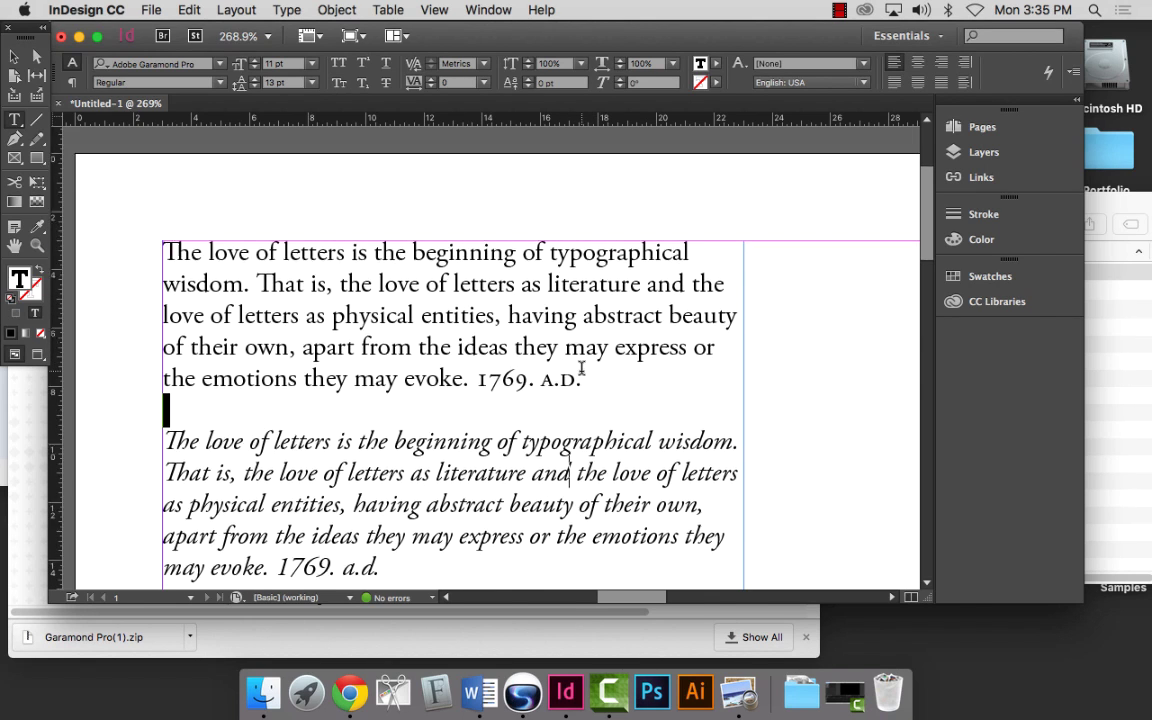
scroll(590, 376, up, 3)
scroll(590, 378, down, 5)
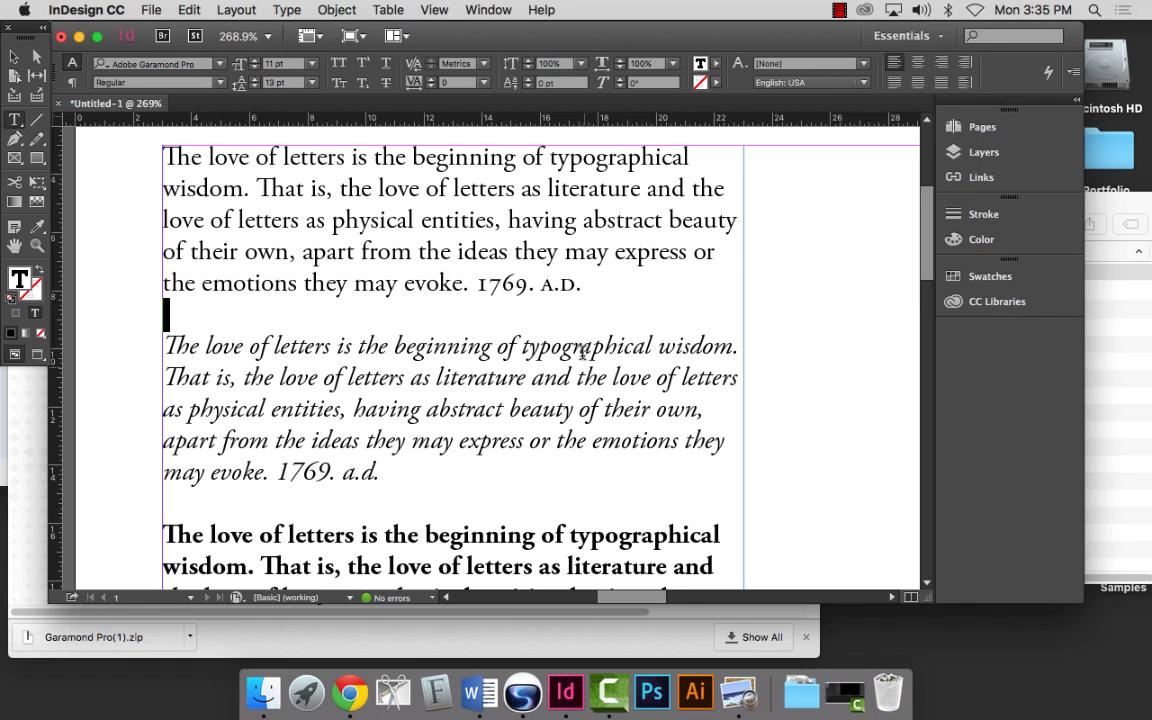
click(586, 284)
drag(589, 285, 476, 285)
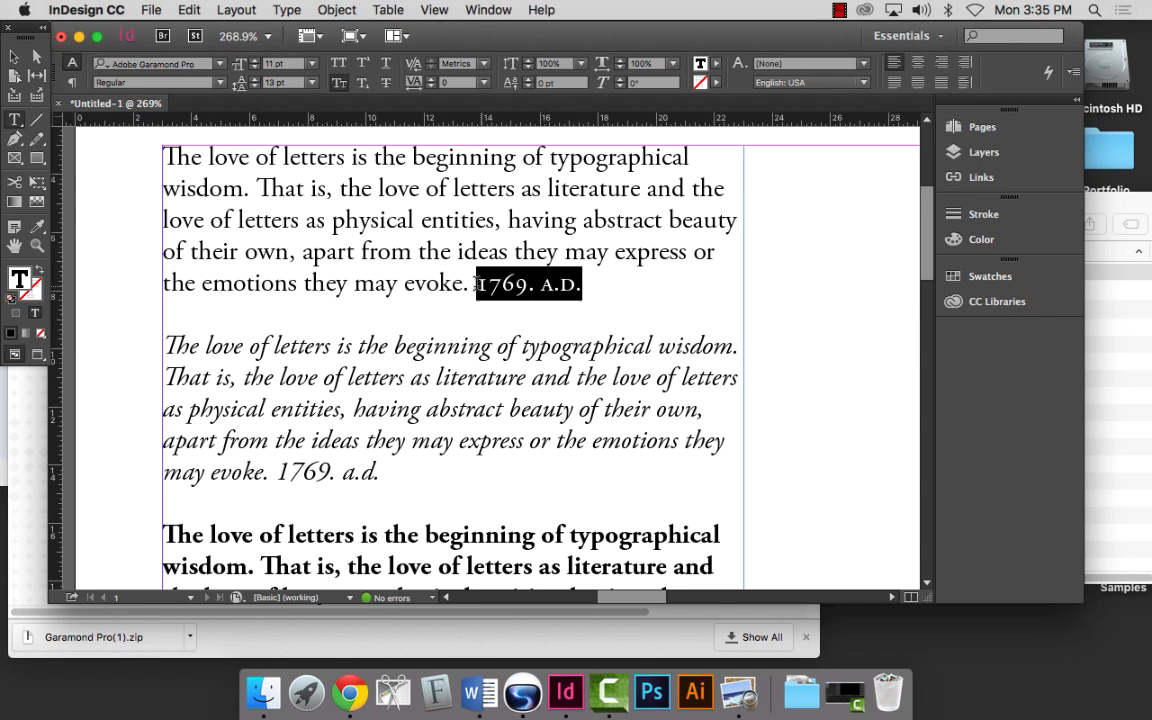
Apply small caps and Proportional Oldstyle figures to "1769. a.d." at the end of the italic paragraph.
drag(382, 472, 277, 472)
click(338, 83)
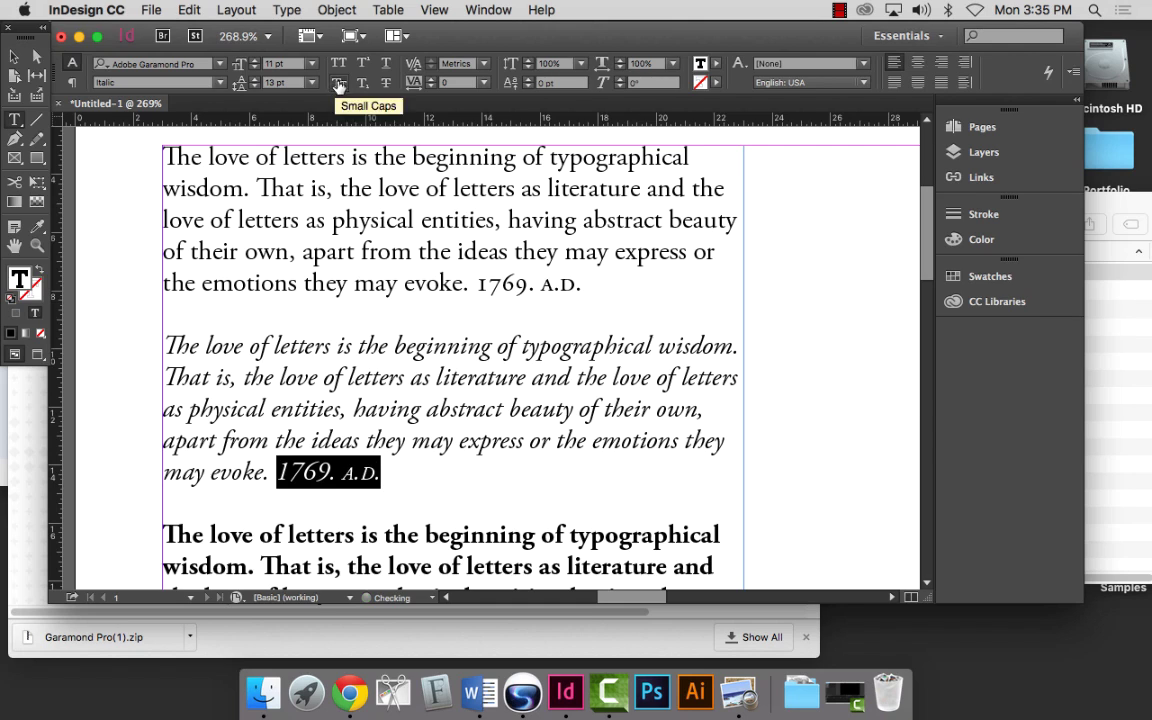
click(1074, 74)
click(1074, 74)
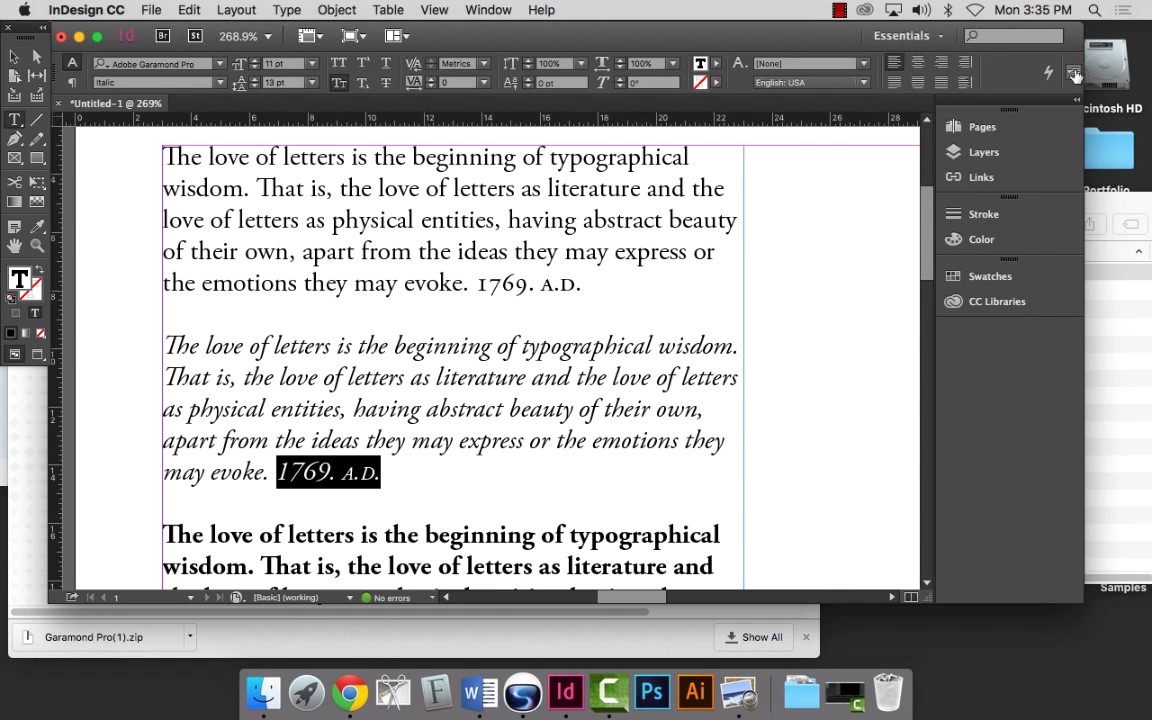
click(1074, 74)
mouse_move(926, 83)
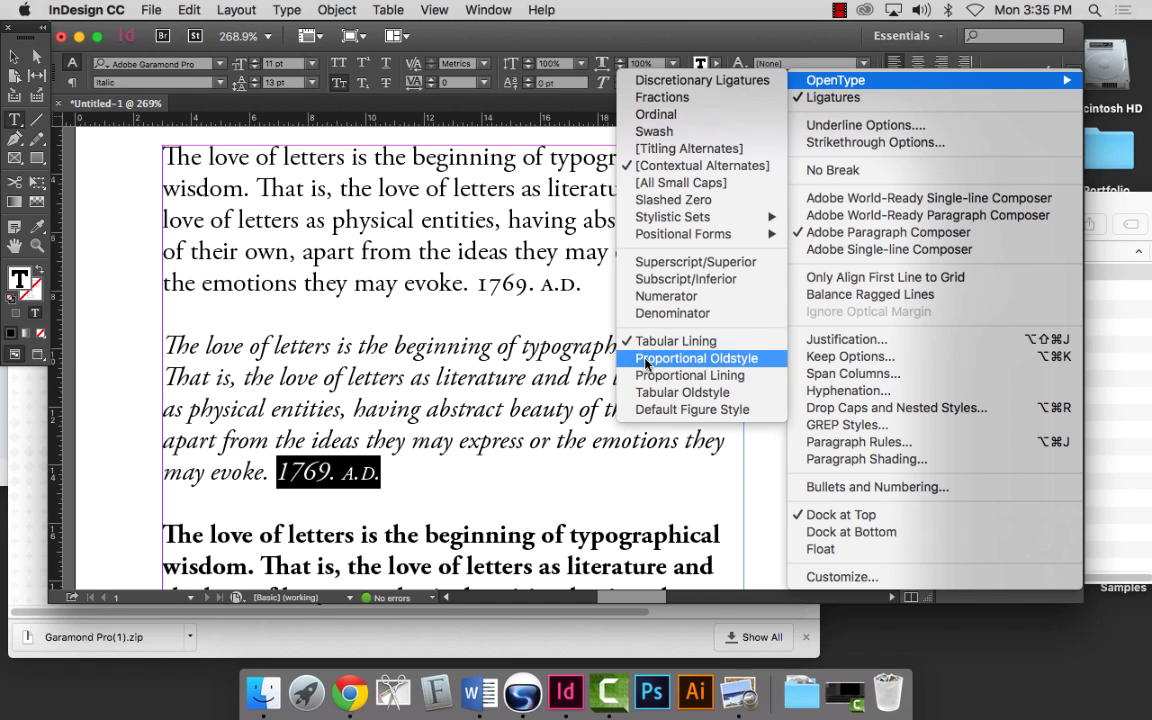
click(696, 358)
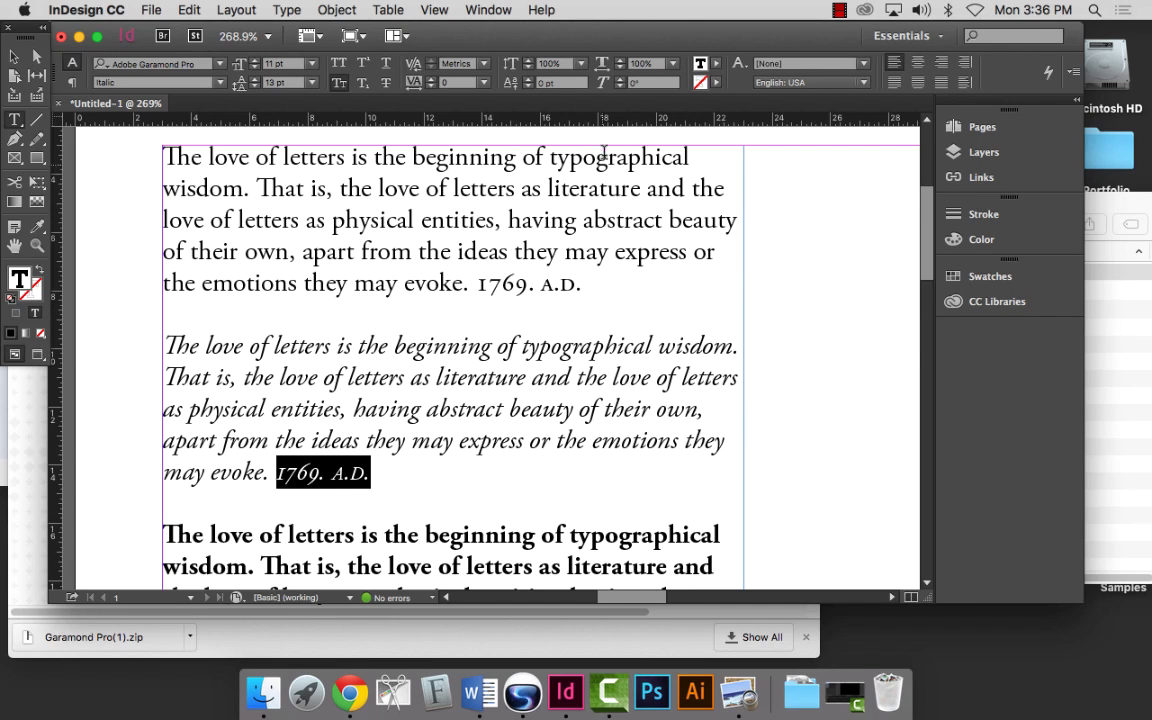
Apply small caps and Proportional Oldstyle figures to "1769. a.d." at the end of the bold paragraph.
scroll(470, 340, down, 5)
scroll(513, 365, down, 5)
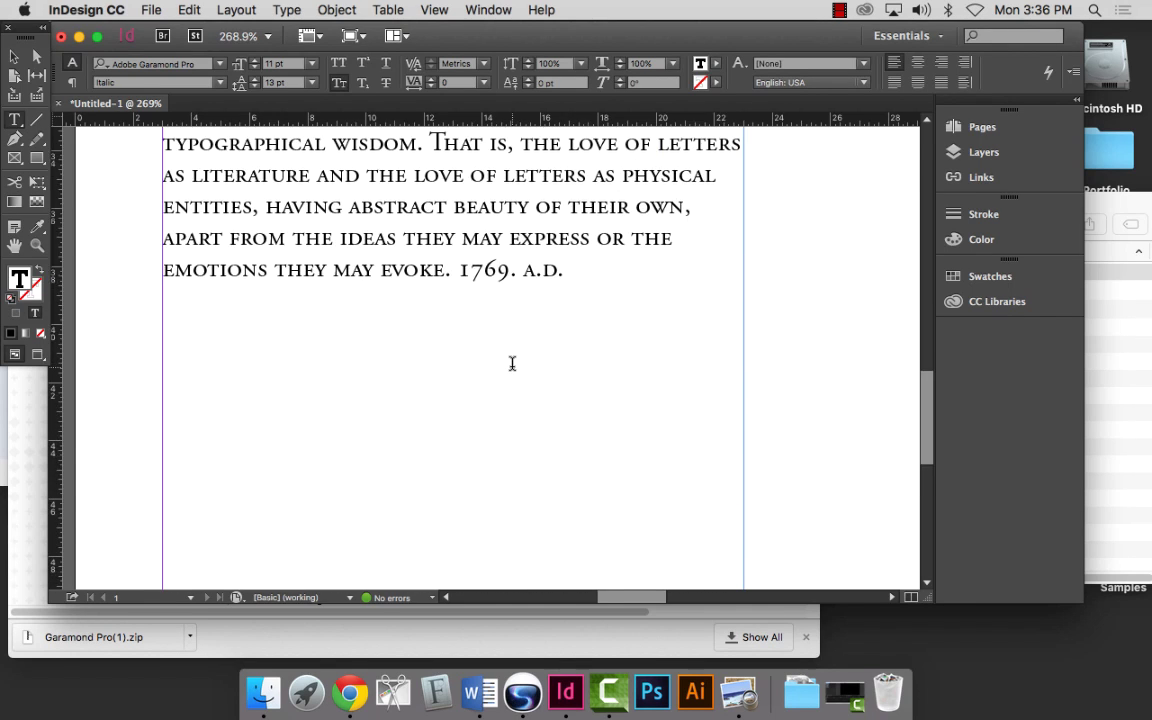
scroll(515, 350, up, 10)
scroll(512, 360, down, 1)
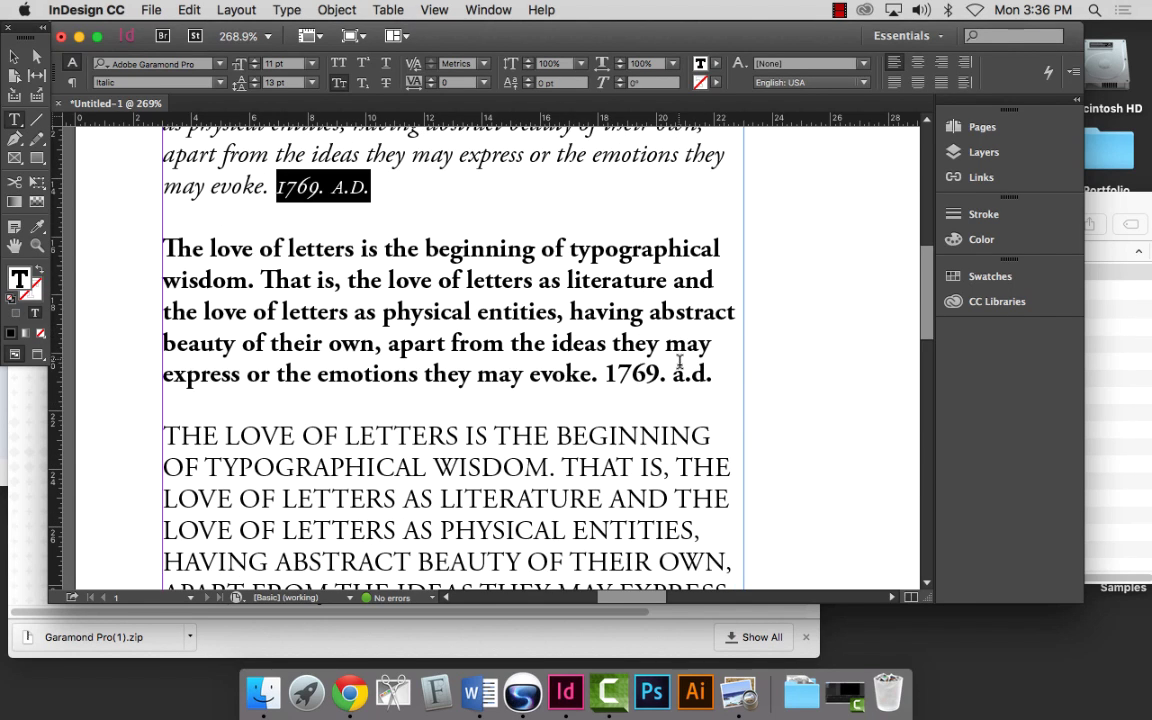
drag(715, 374, 607, 374)
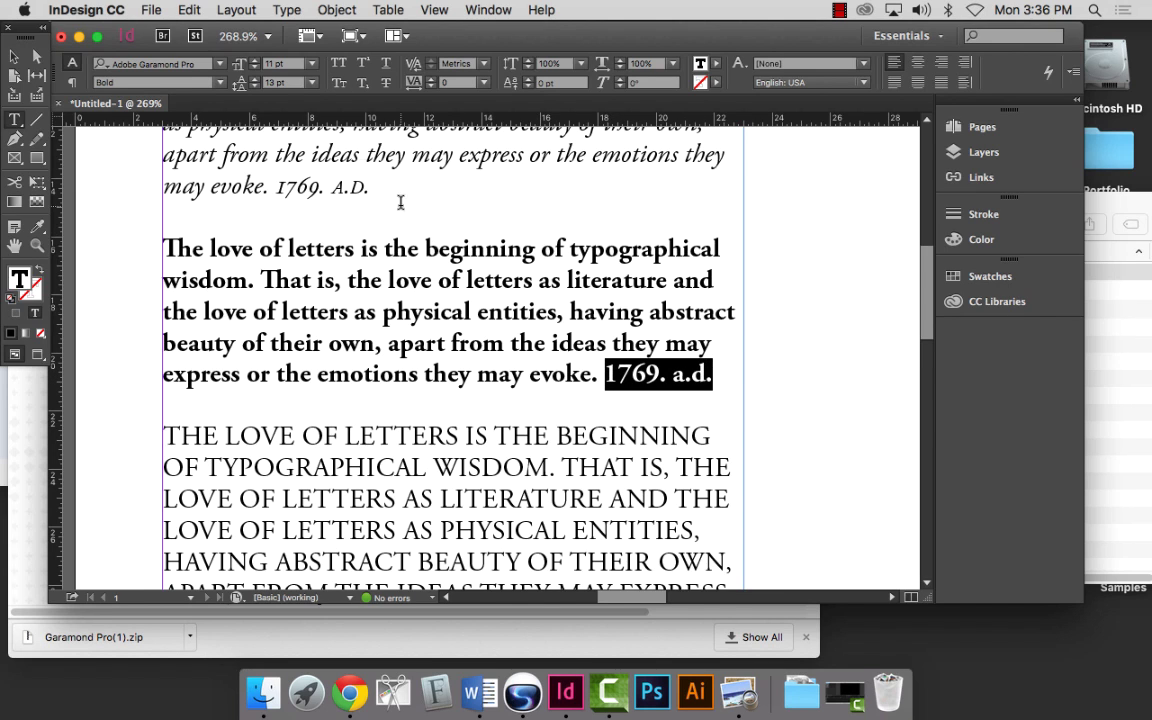
click(338, 82)
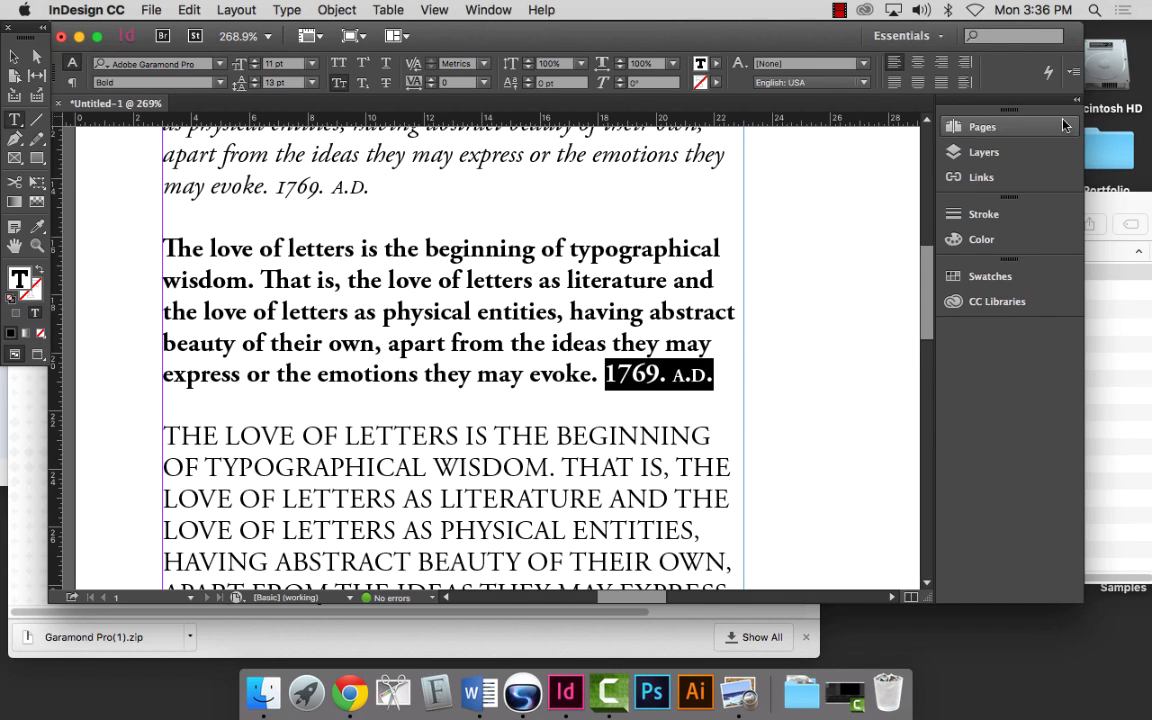
click(1073, 72)
mouse_move(835, 80)
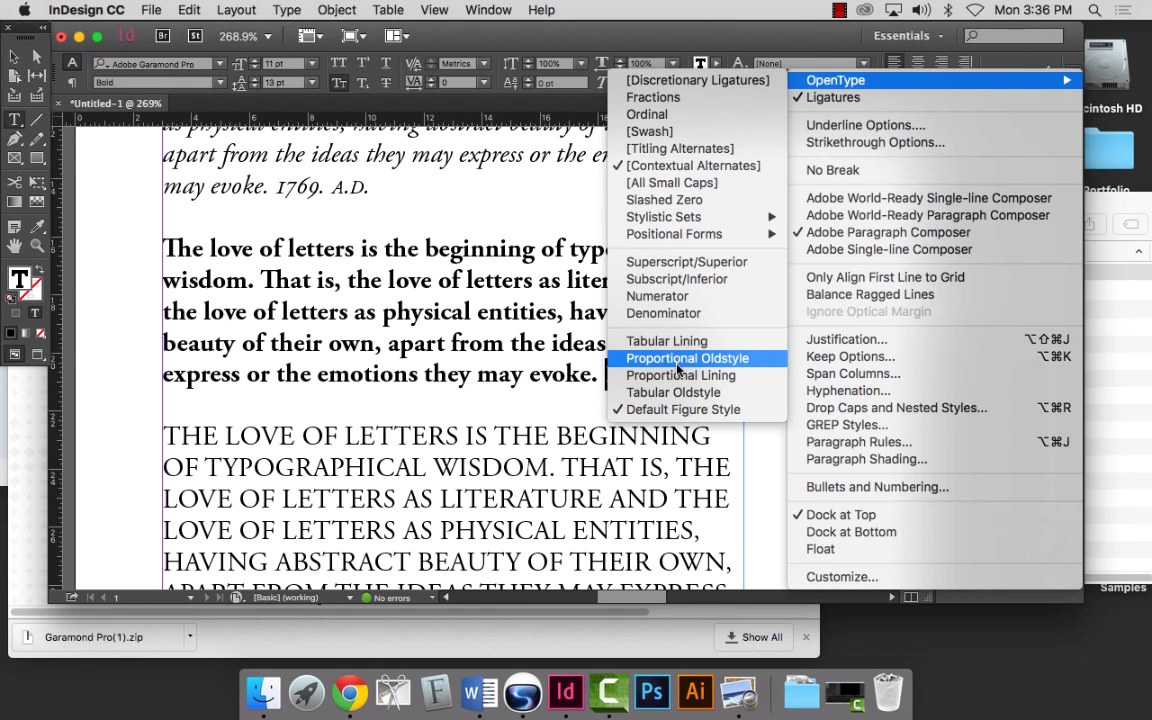
click(677, 363)
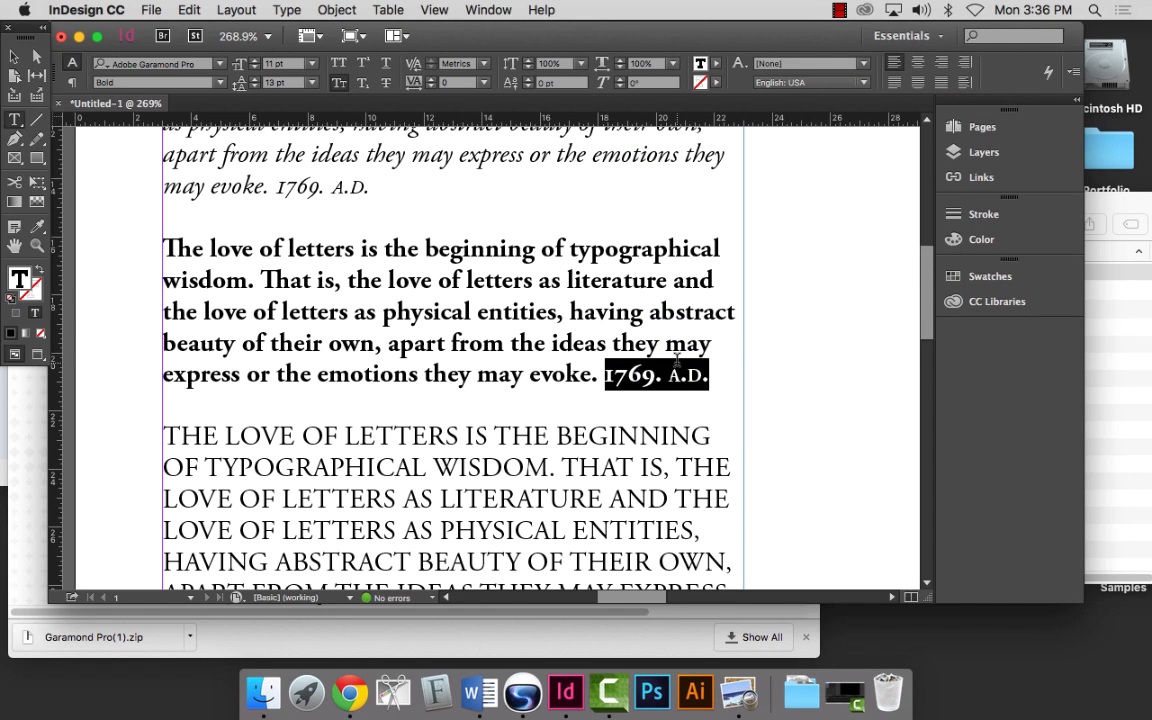
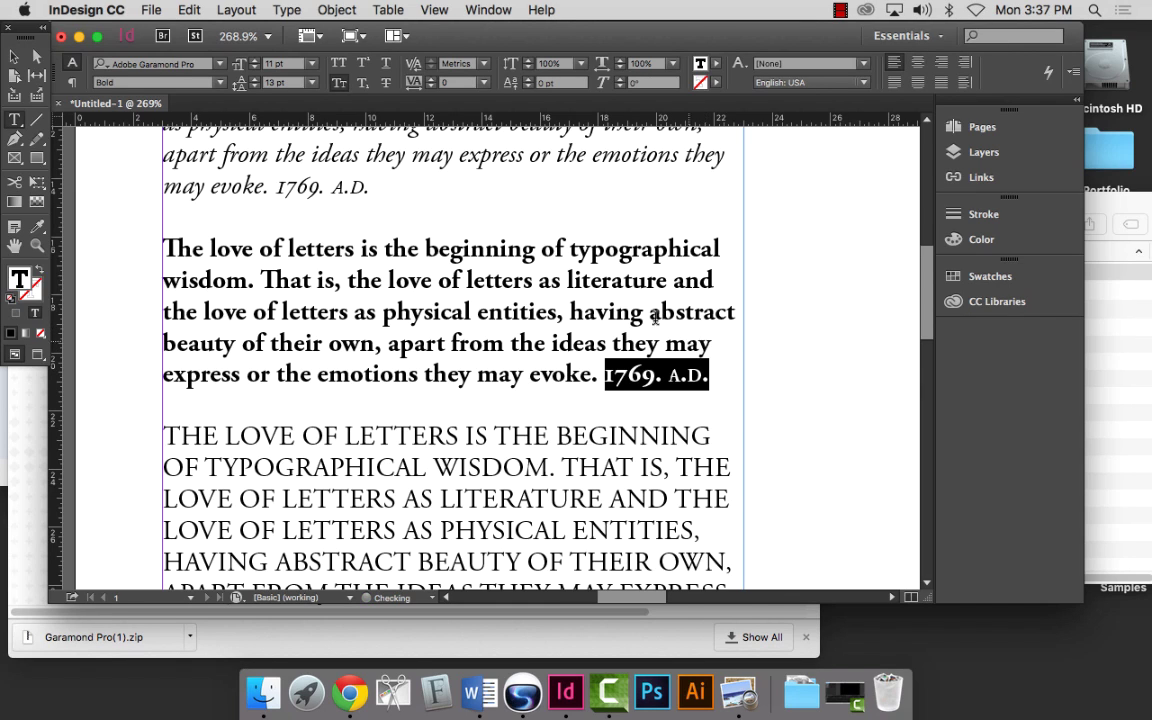
Revert the oldstyle figures and small caps on the date ending the bold paragraph.
scroll(553, 298, down, 1)
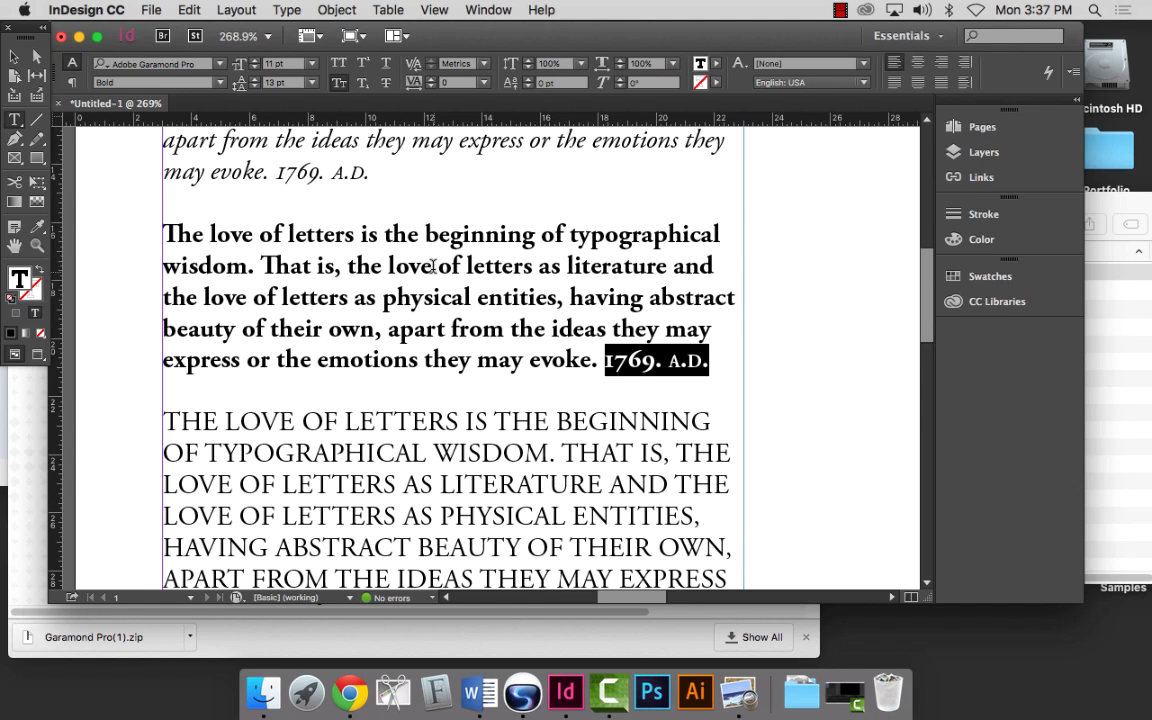
click(621, 357)
drag(604, 360, 705, 360)
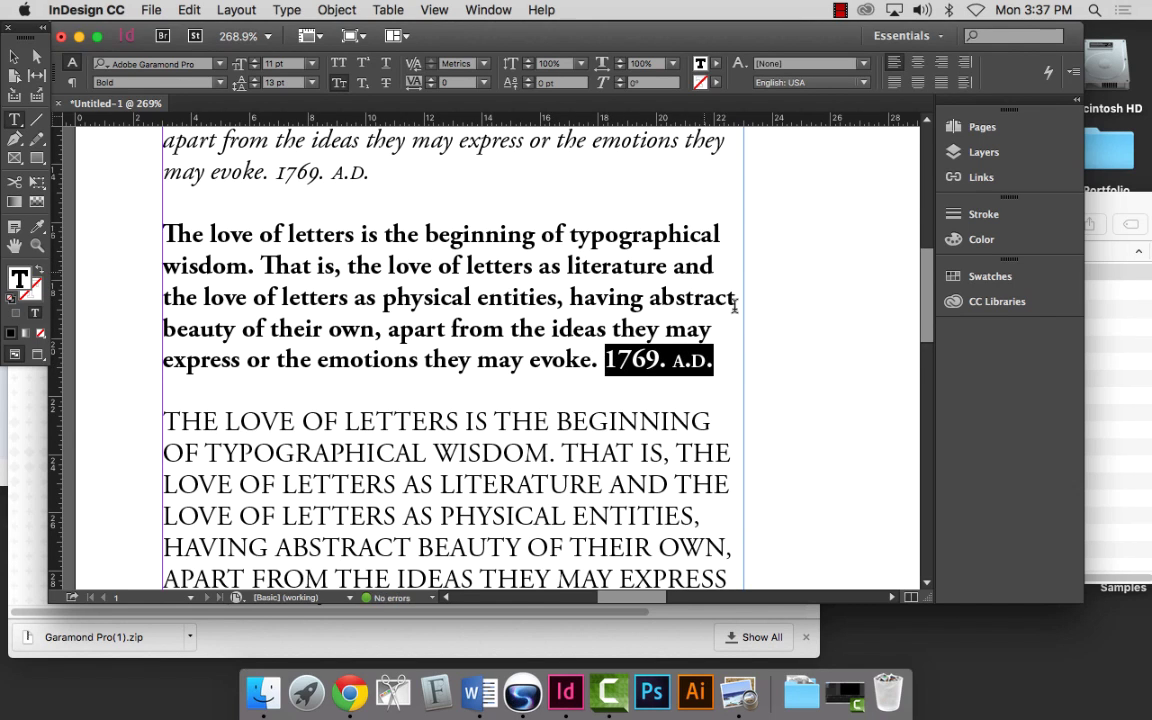
click(358, 84)
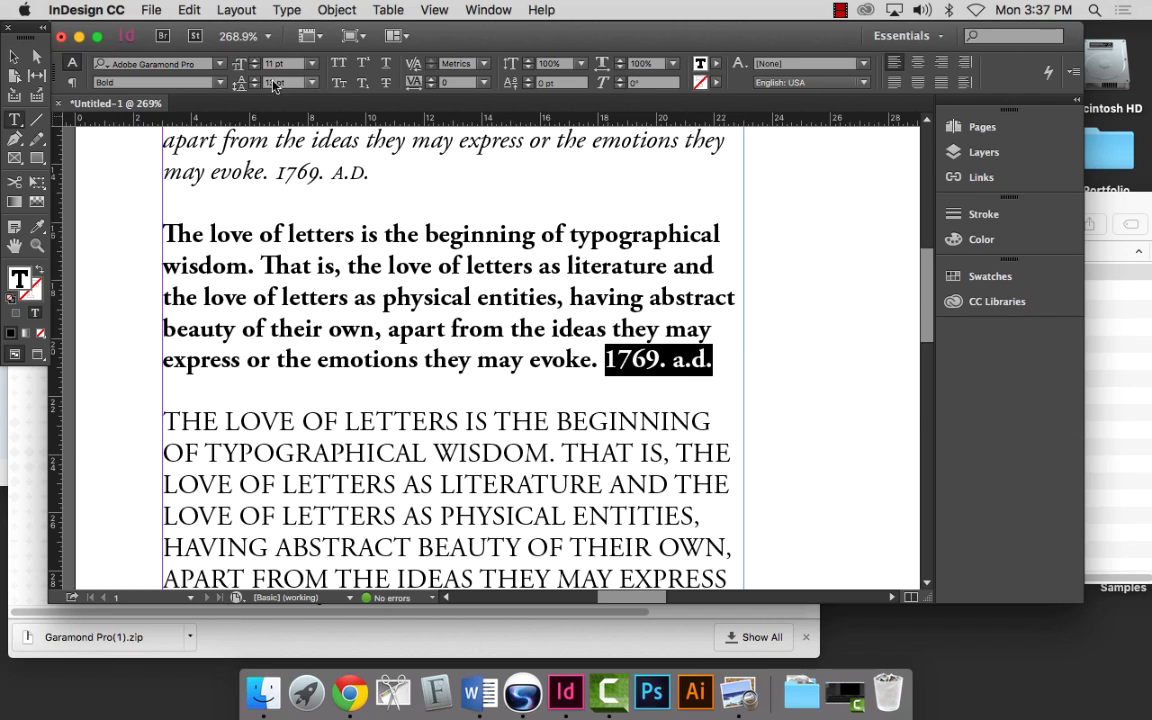
Format the bold paragraph's closing date in small caps with Proportional Oldstyle figures.
click(340, 83)
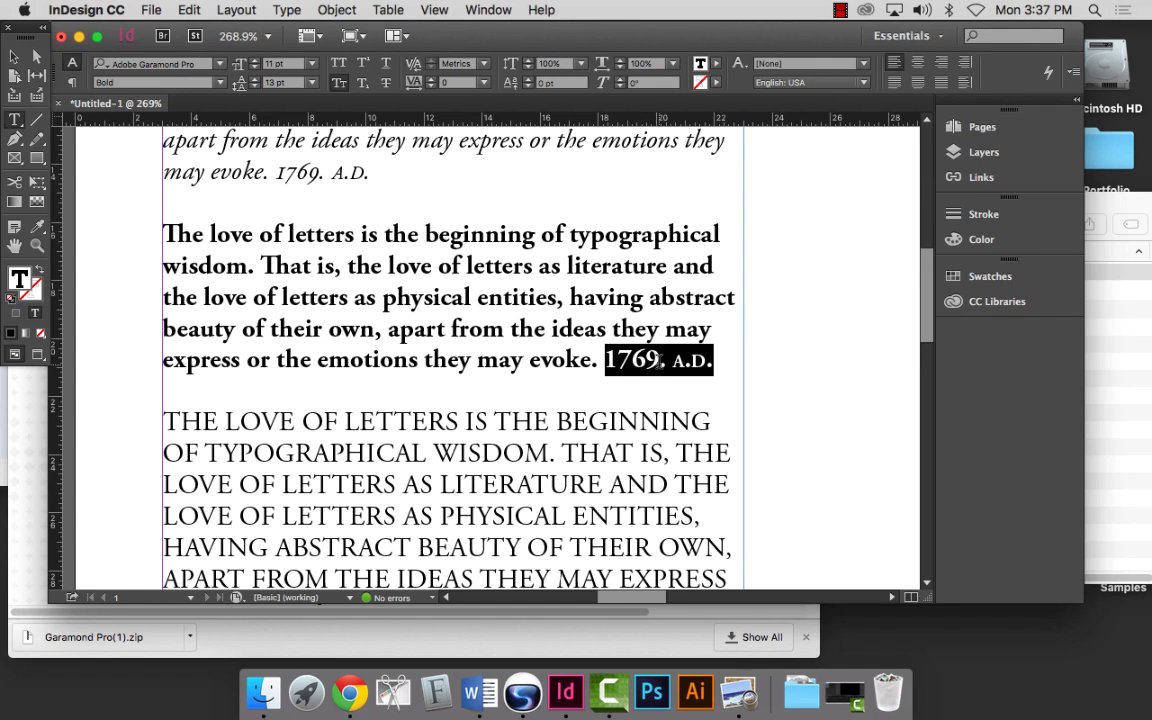
click(1074, 74)
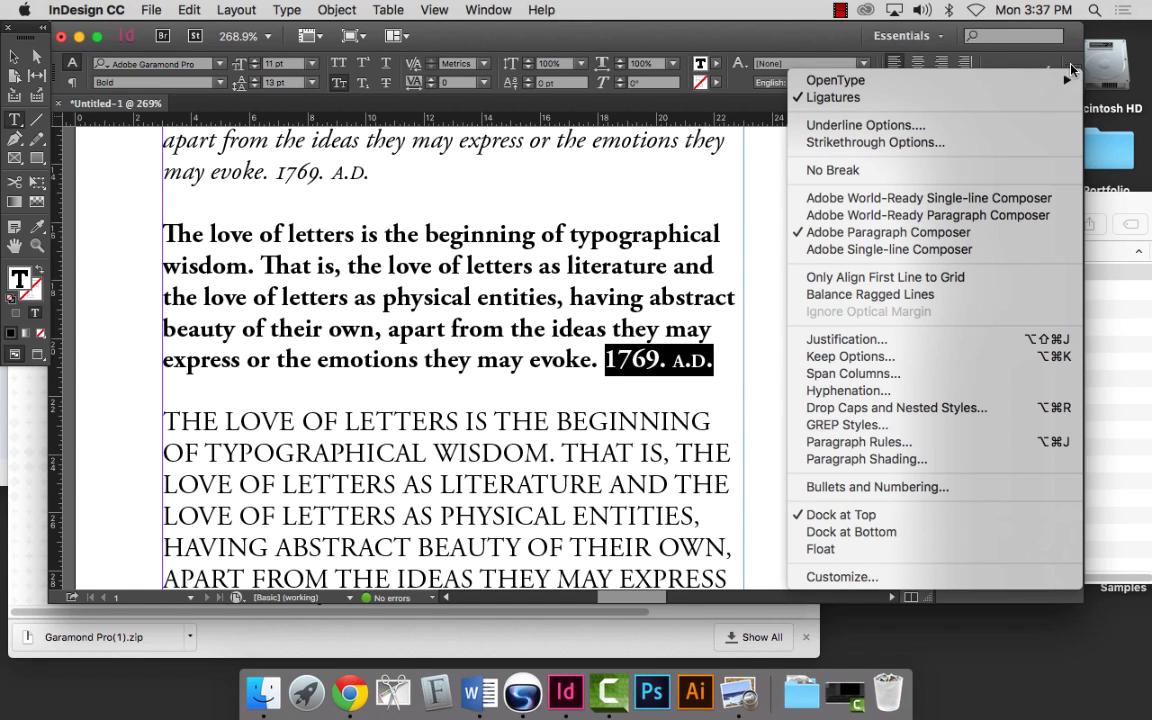
click(1073, 70)
click(1073, 70)
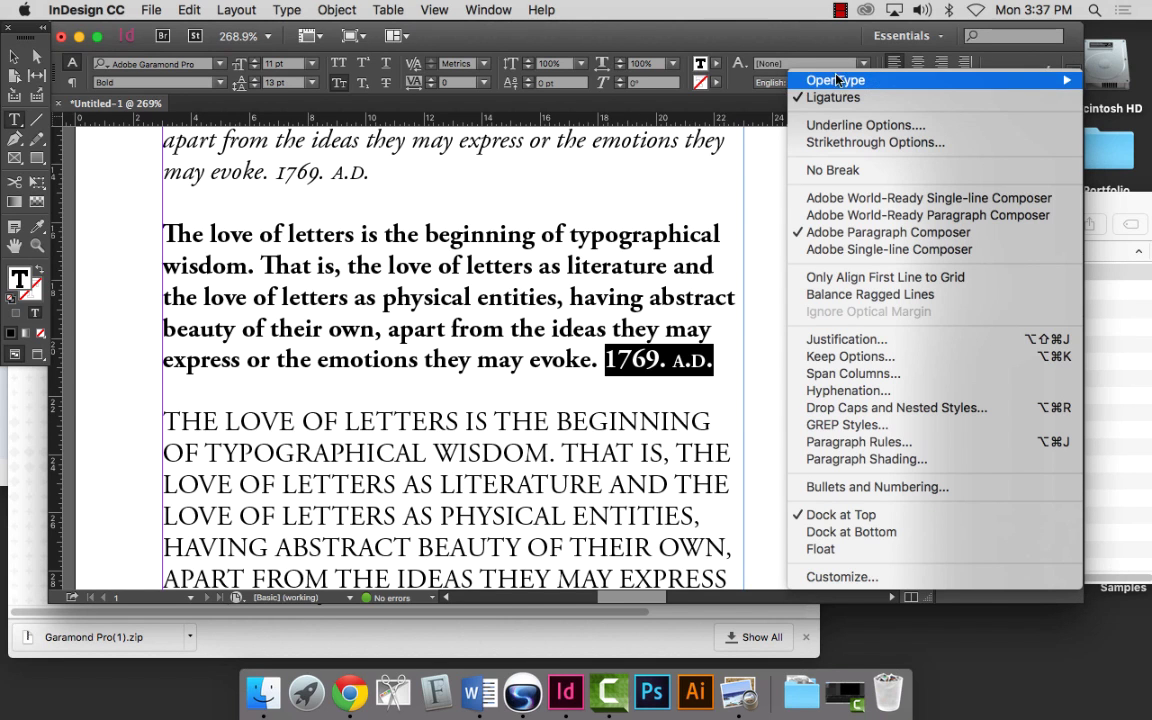
mouse_move(836, 80)
click(680, 427)
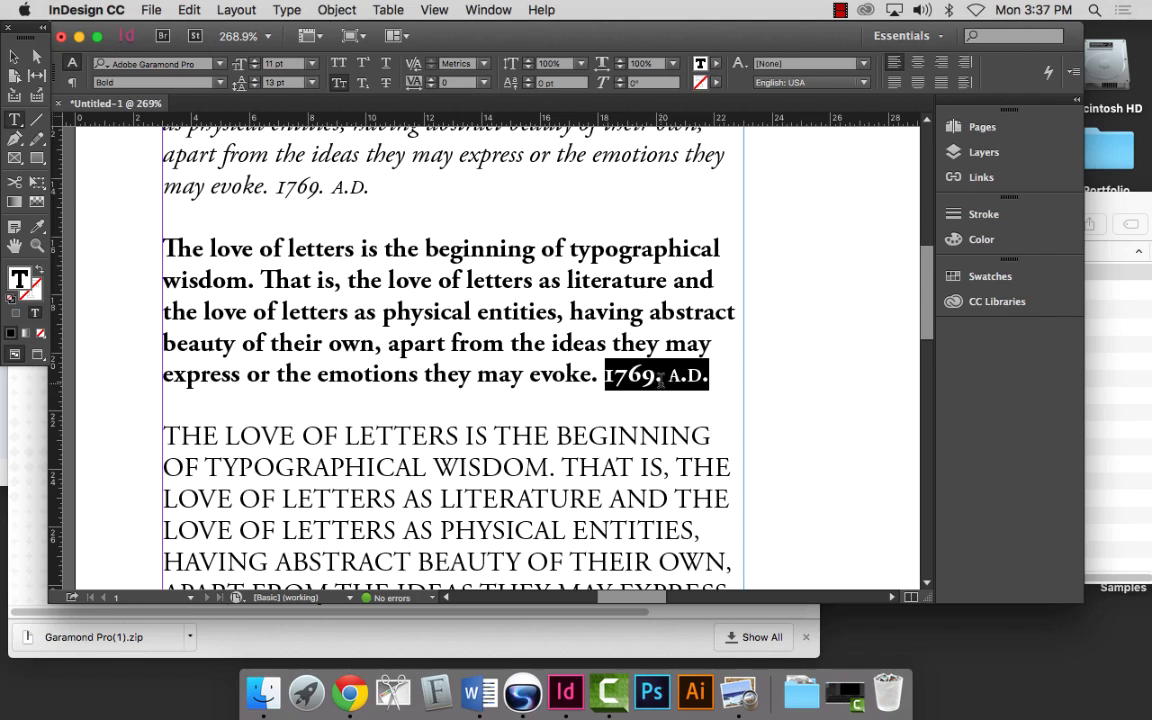
click(775, 390)
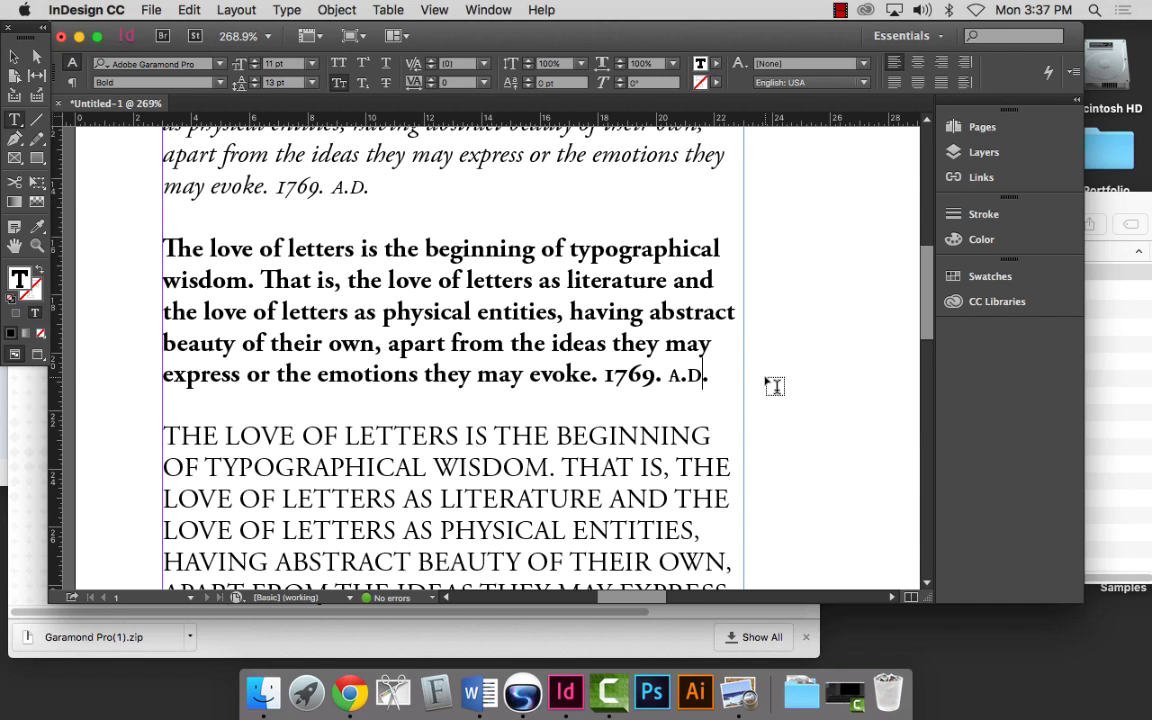
Review the all-caps and small-caps sample paragraphs and the dates that end them.
scroll(478, 343, down, 5)
scroll(478, 343, up, 5)
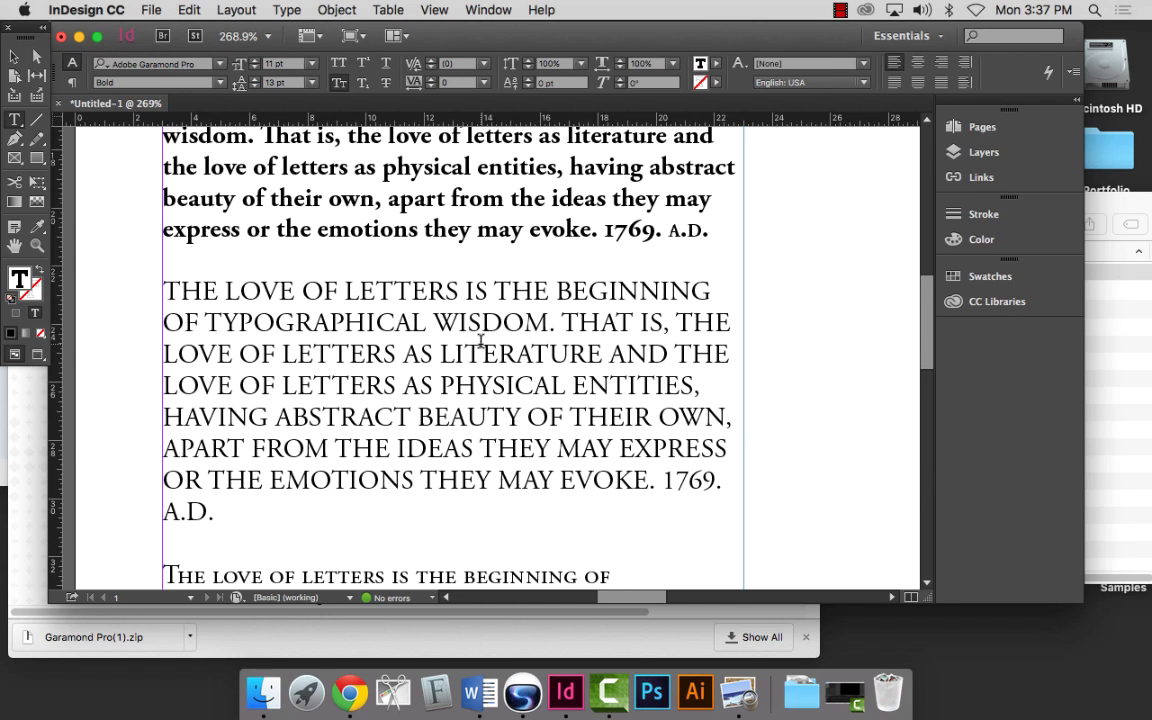
scroll(500, 340, down, 2)
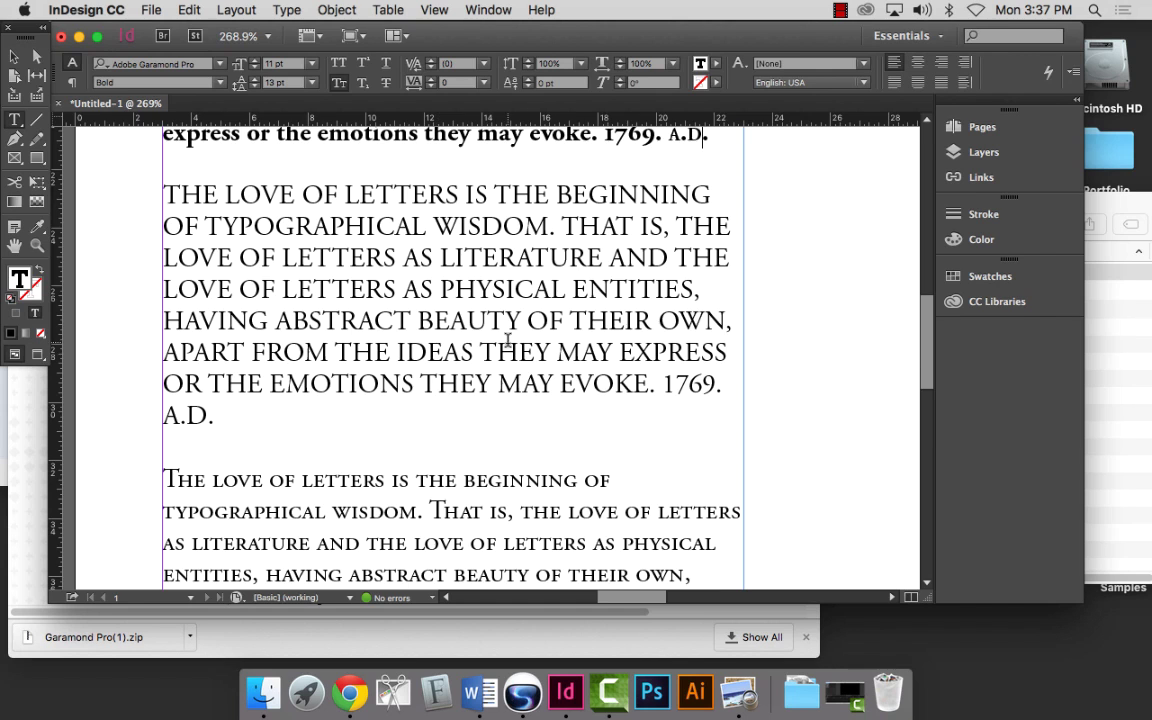
scroll(504, 335, down, 5)
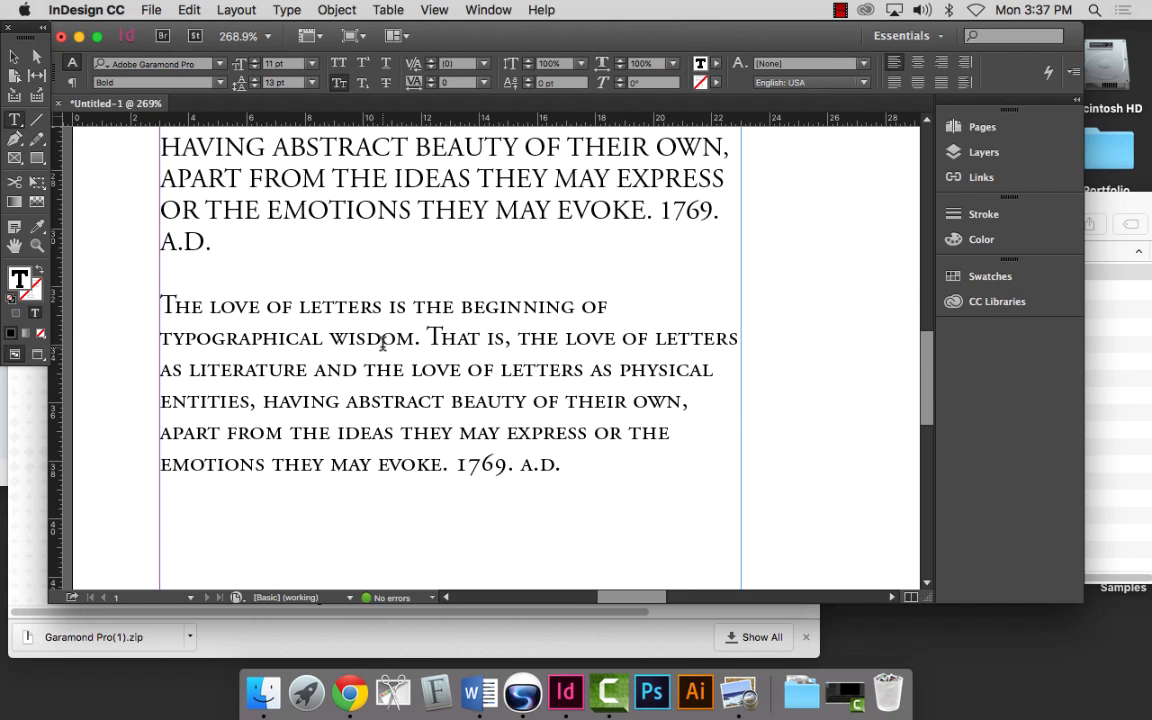
Apply Proportional Oldstyle figures to "1769. a.d." at the end of the small-caps paragraph.
drag(161, 300, 648, 507)
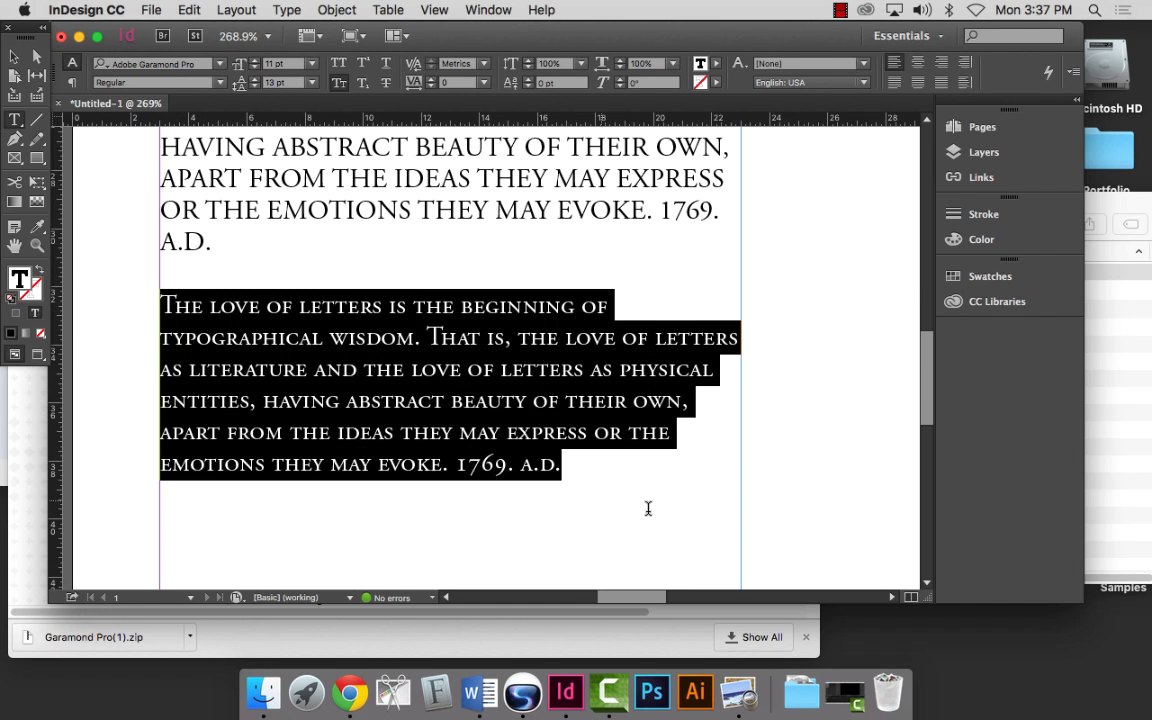
click(604, 486)
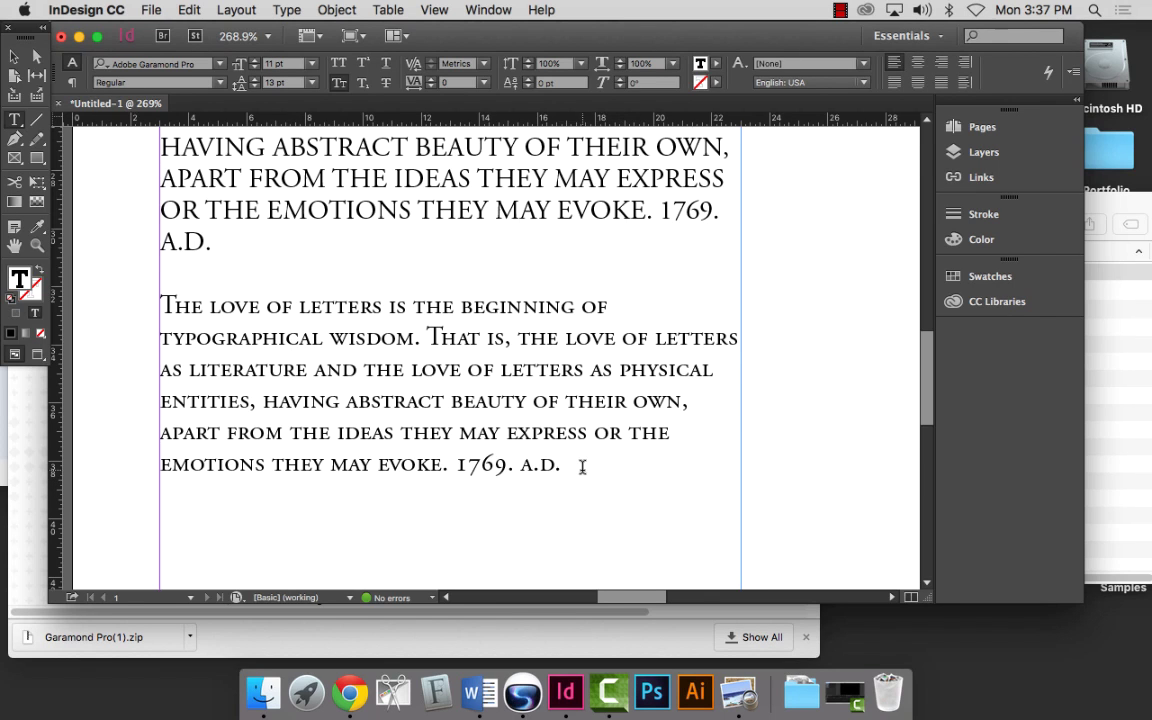
drag(584, 465, 459, 466)
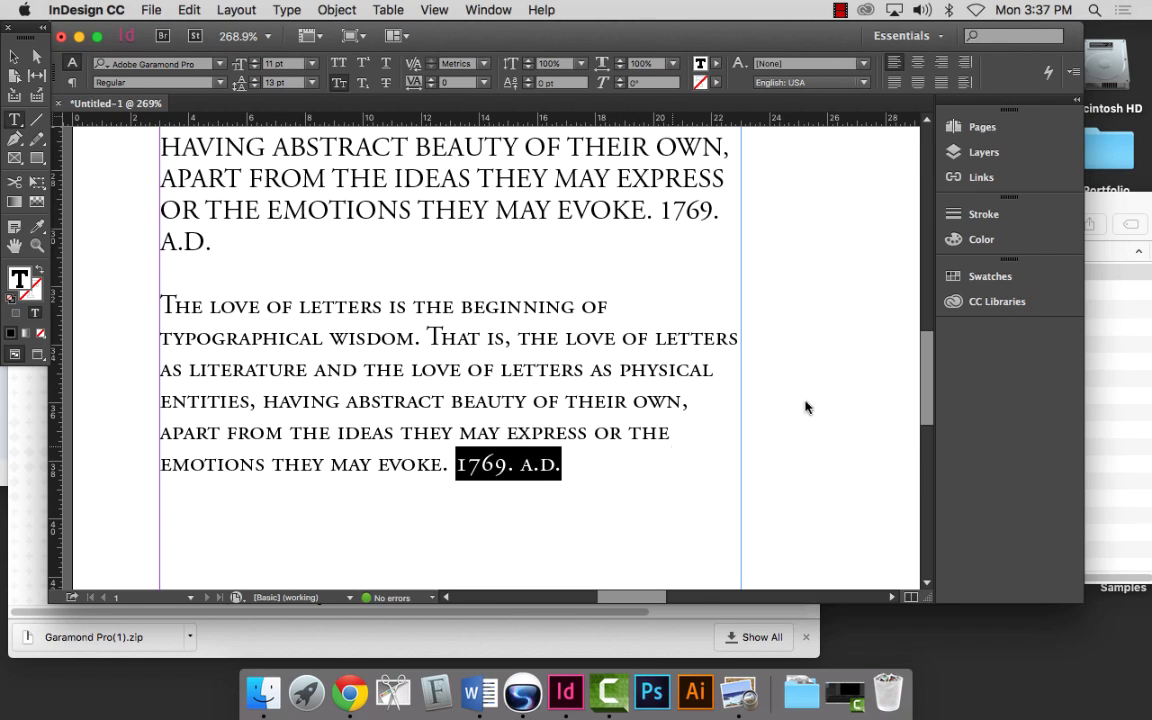
click(1073, 72)
mouse_move(858, 78)
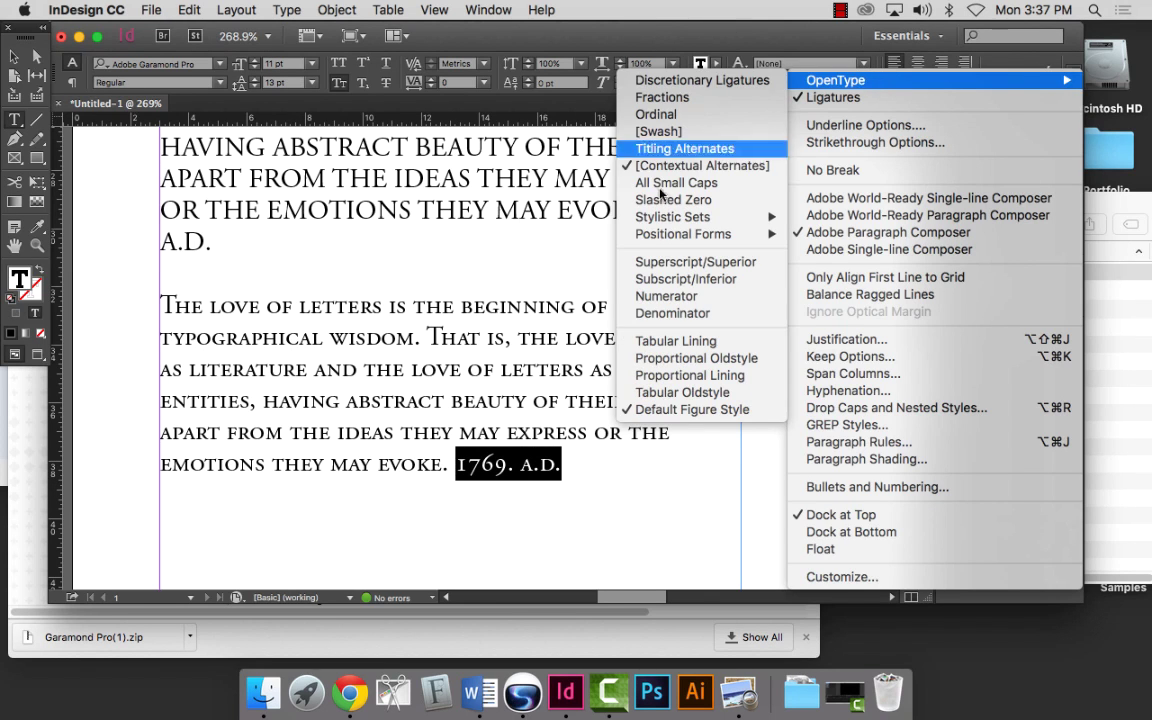
click(695, 358)
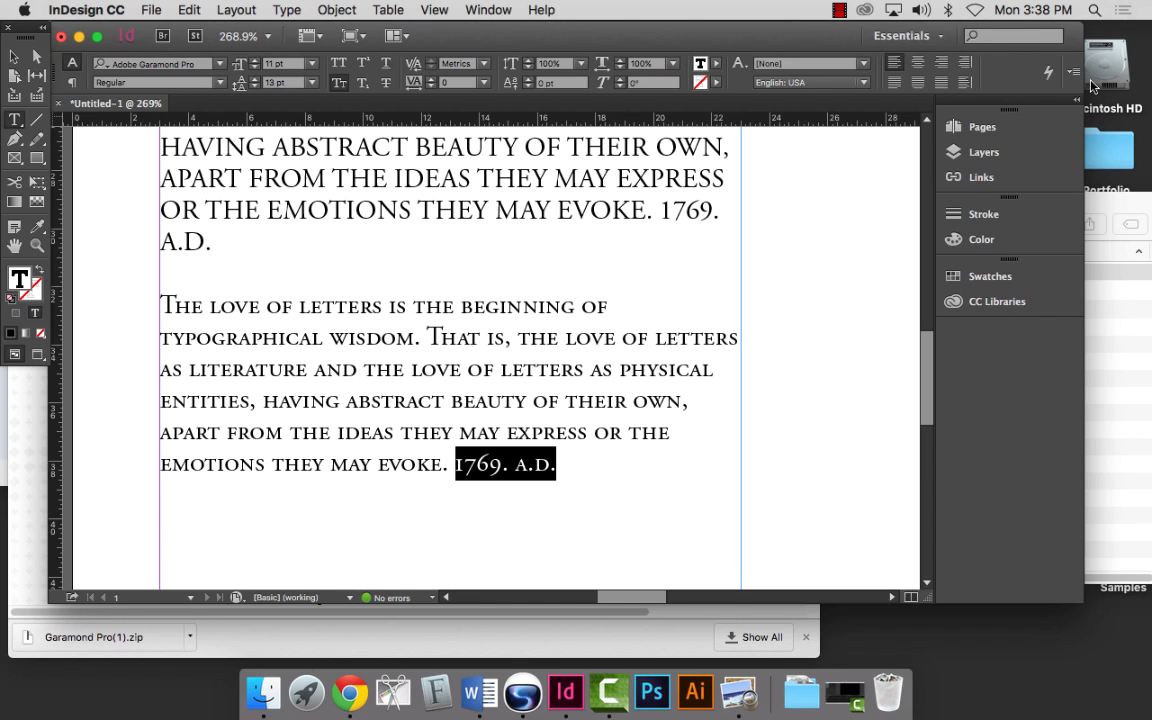
Insert two more line breaks after the date that ends the first, regular-style paragraph.
key(super+0)
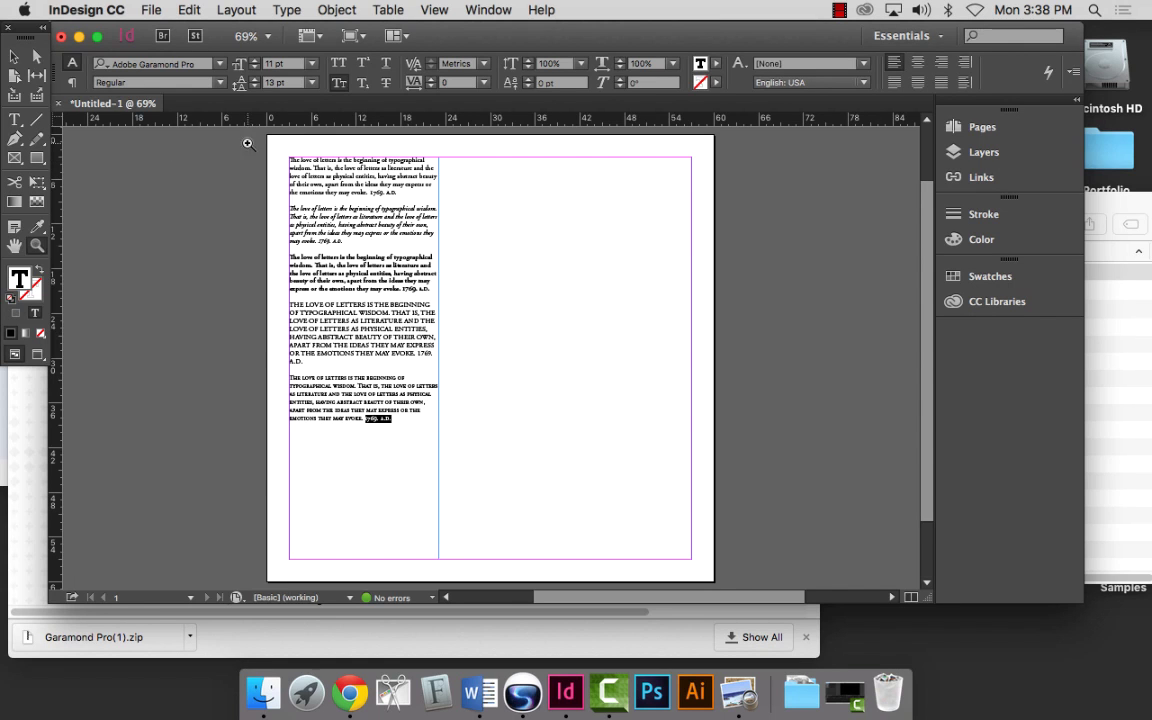
drag(248, 144, 458, 432)
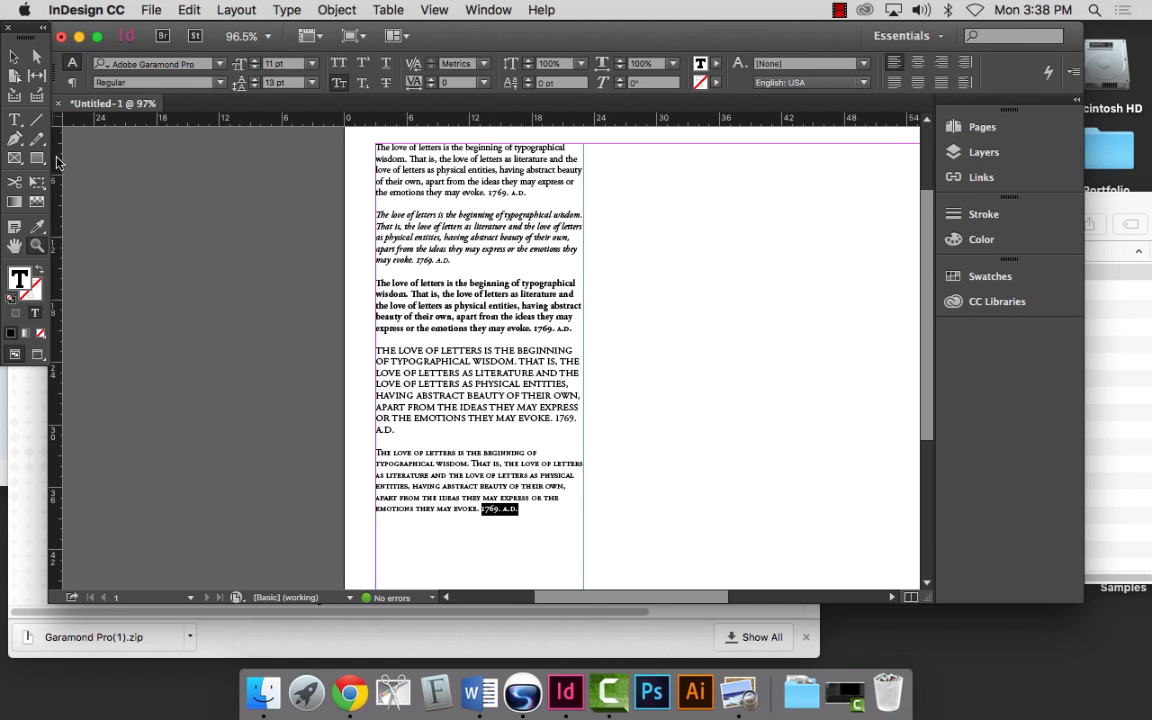
click(14, 119)
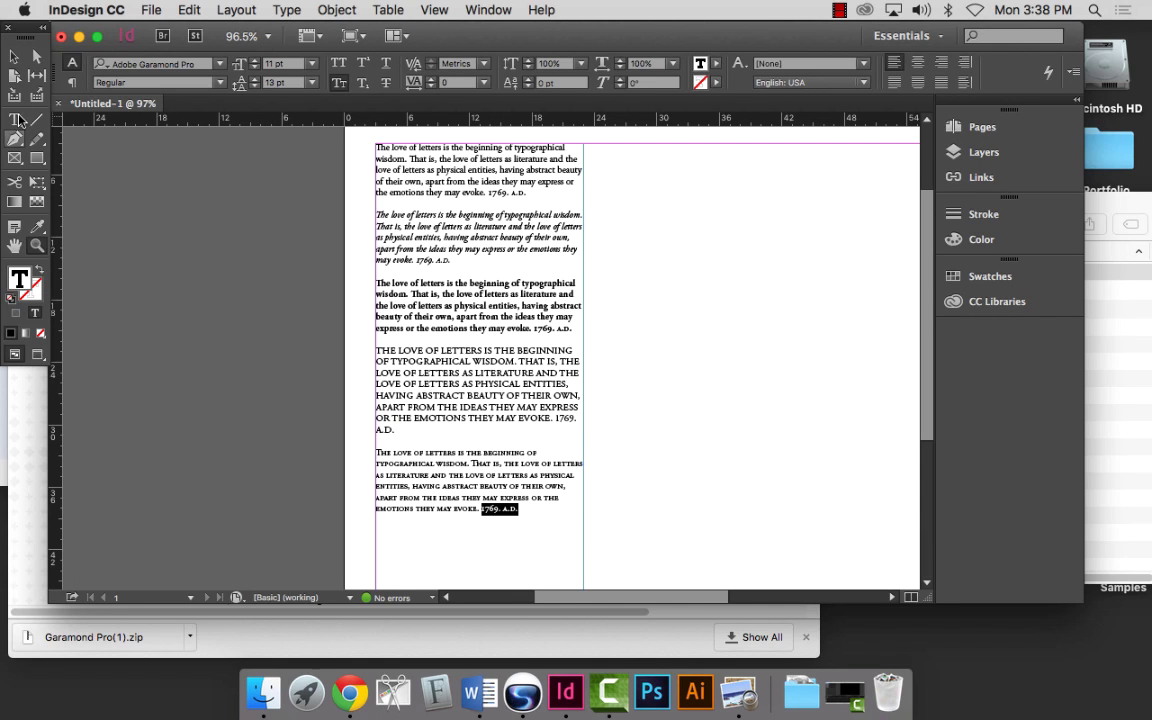
click(556, 196)
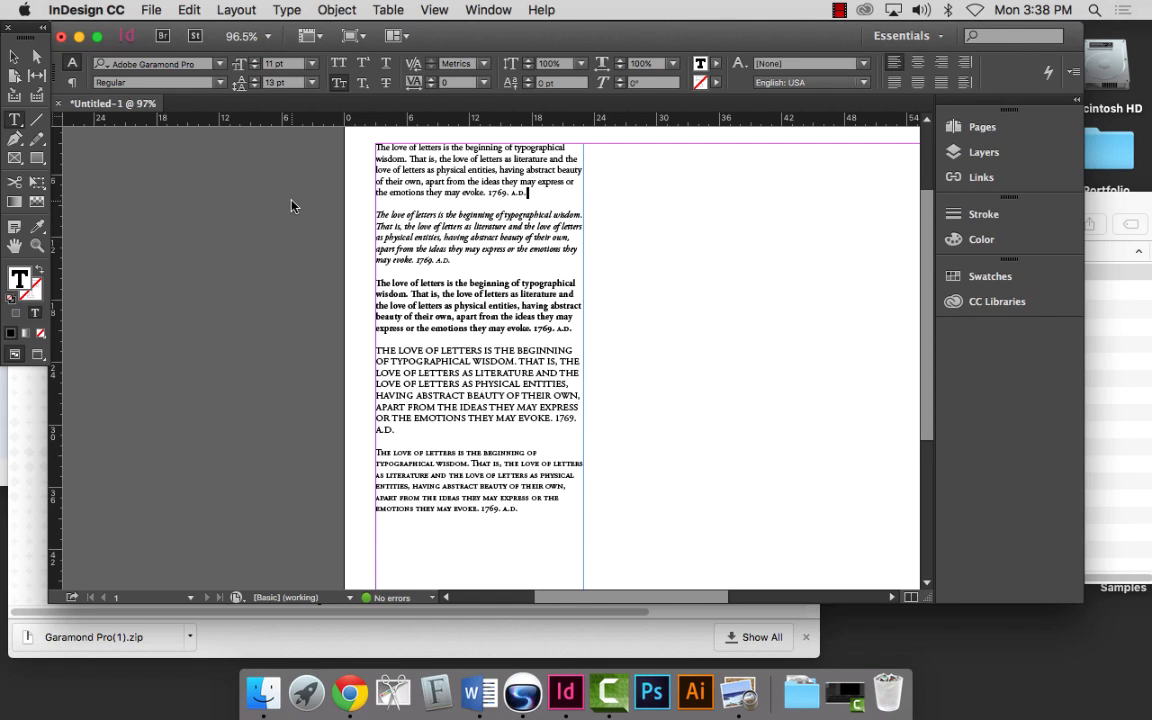
key(super+minus)
key(super+minus)
key(super+minus)
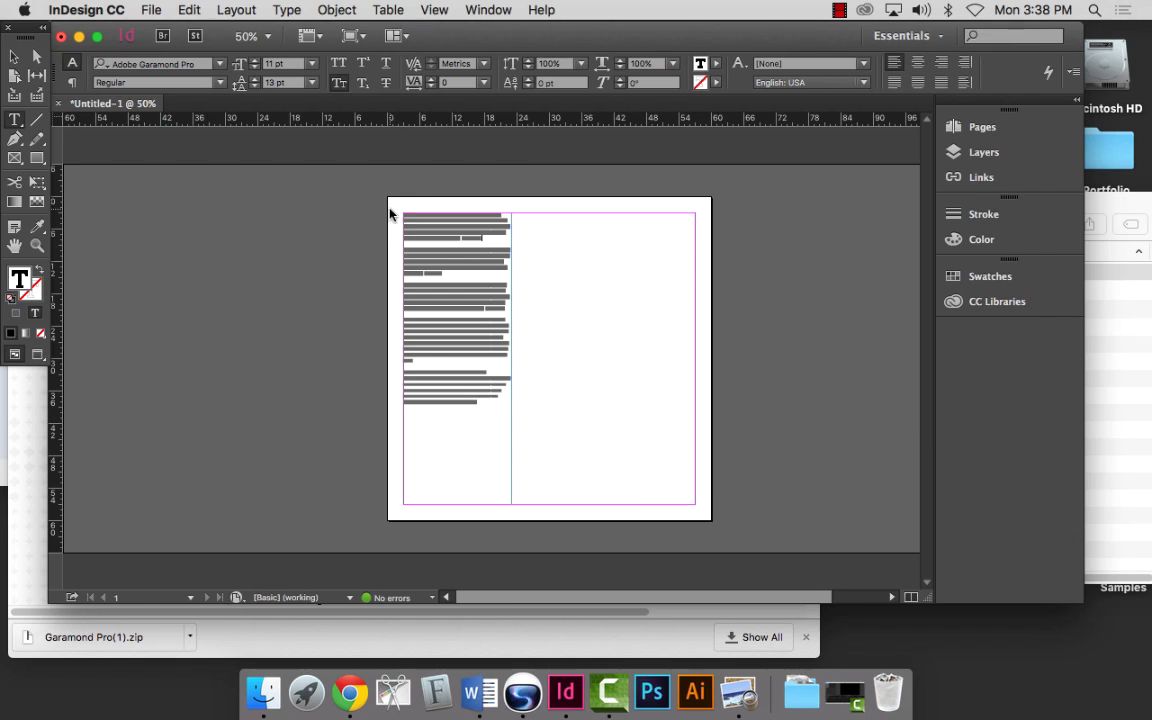
key(super+equal)
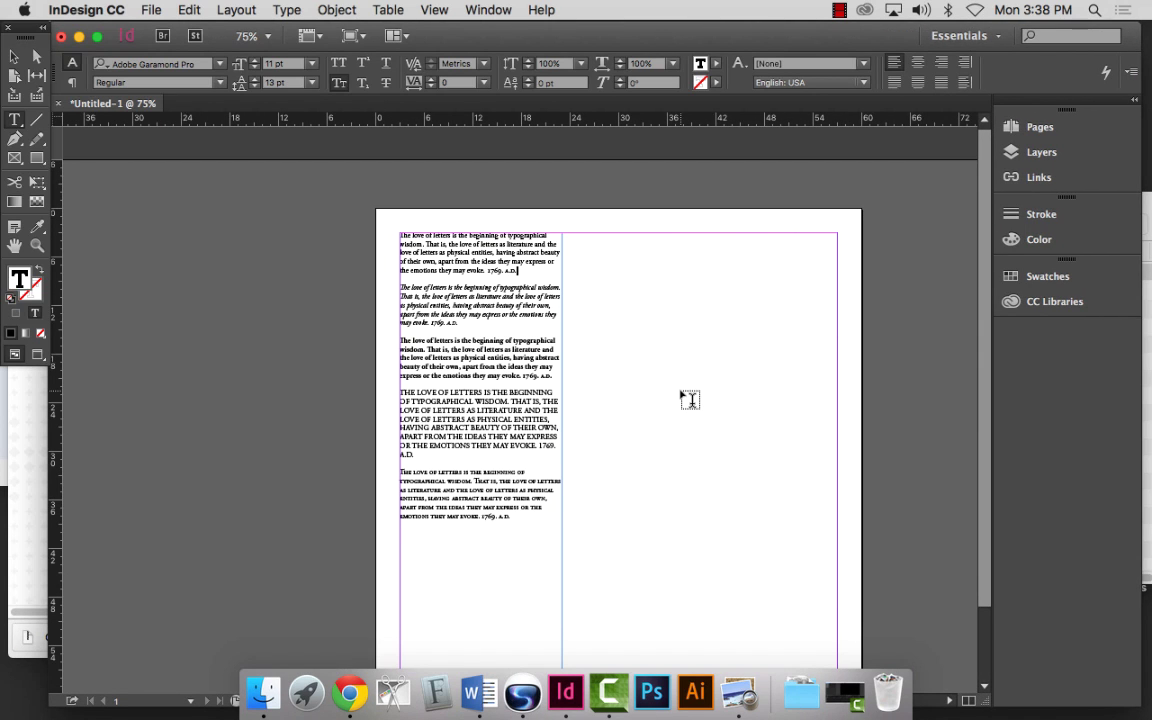
key(Return)
key(Return)
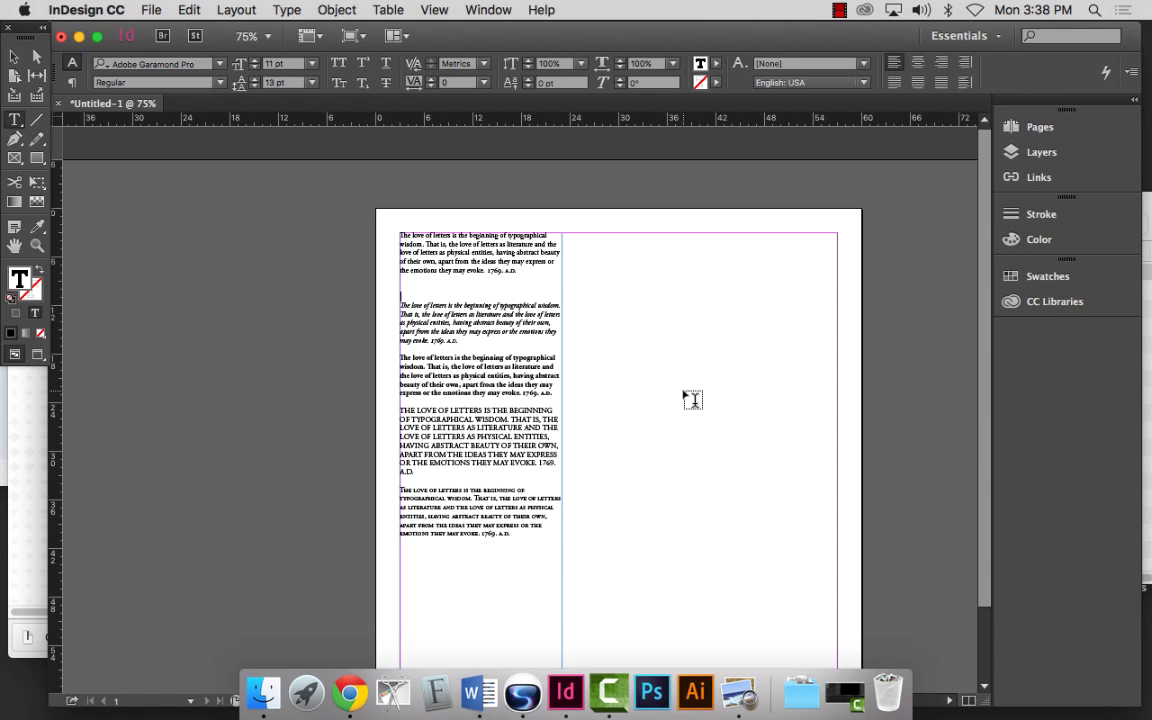
Add two line breaks after each of the italic, bold and all-caps paragraphs to match the wider spacing.
click(480, 341)
key(Return)
key(Return)
scroll(520, 400, right, 2)
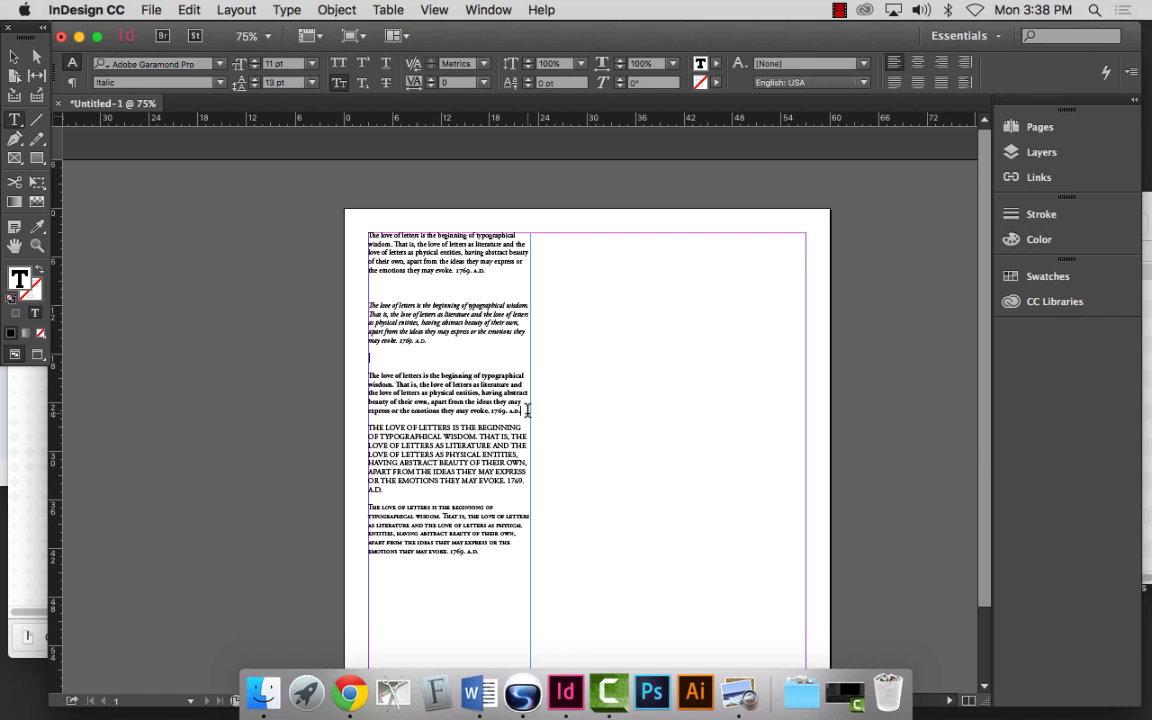
key(Return)
key(Return)
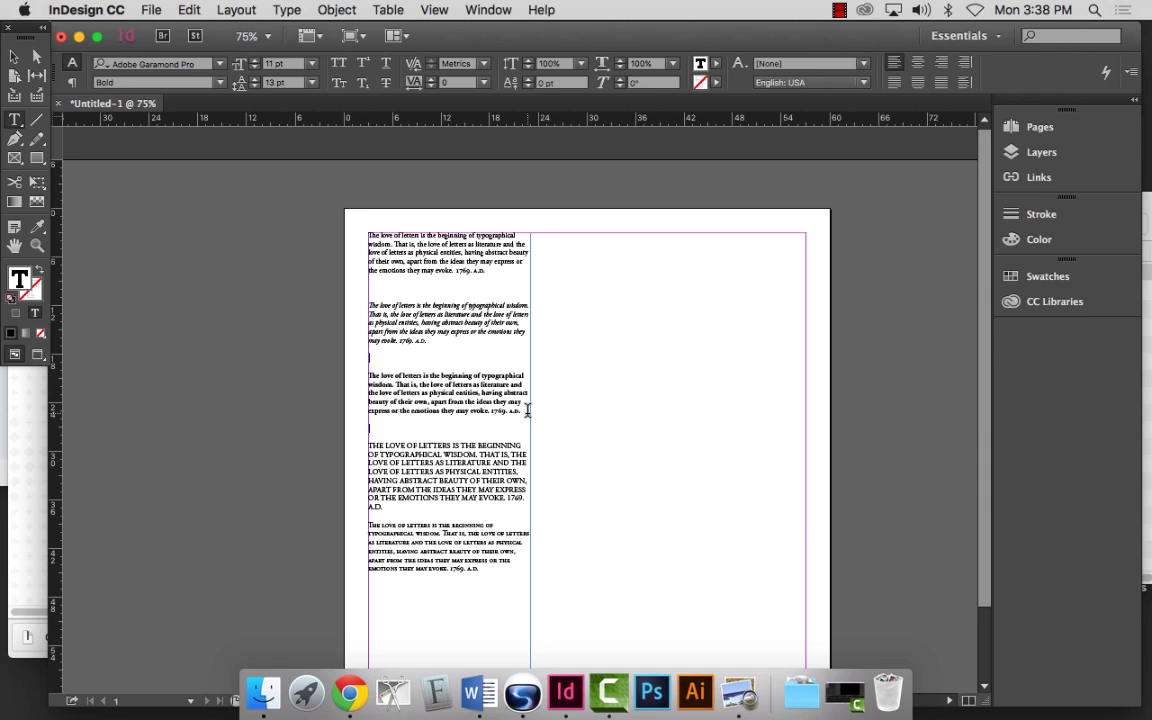
click(433, 508)
key(Return)
key(Return)
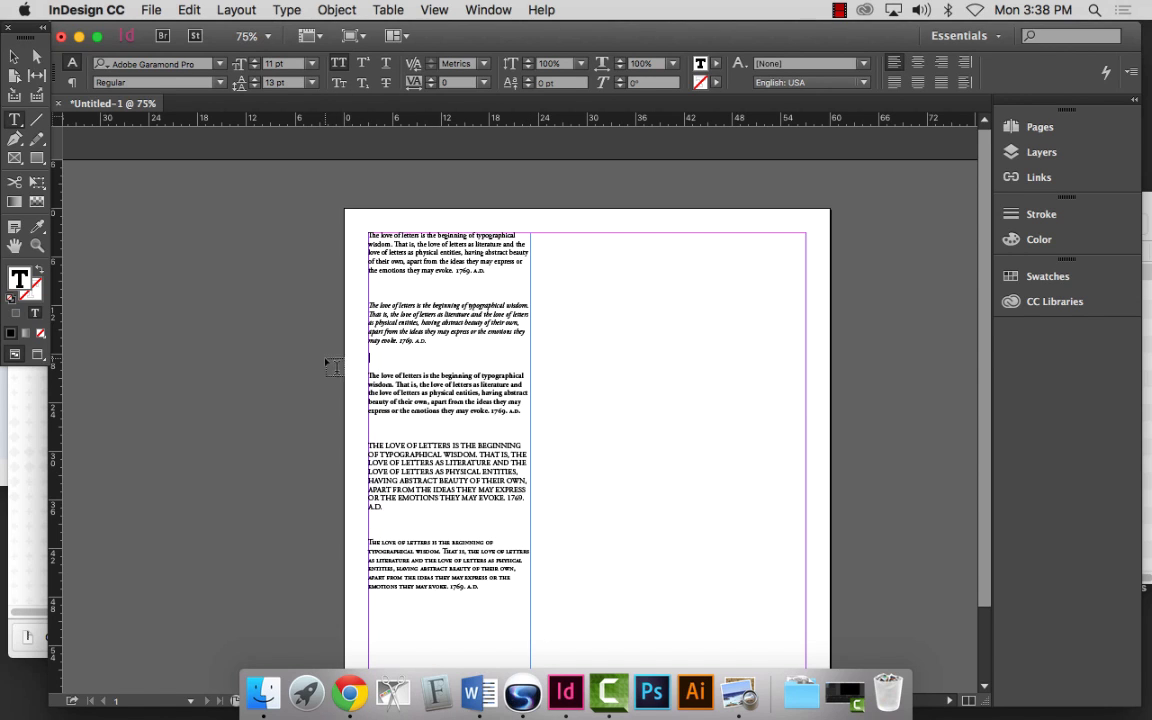
scroll(185, 392, down, 2)
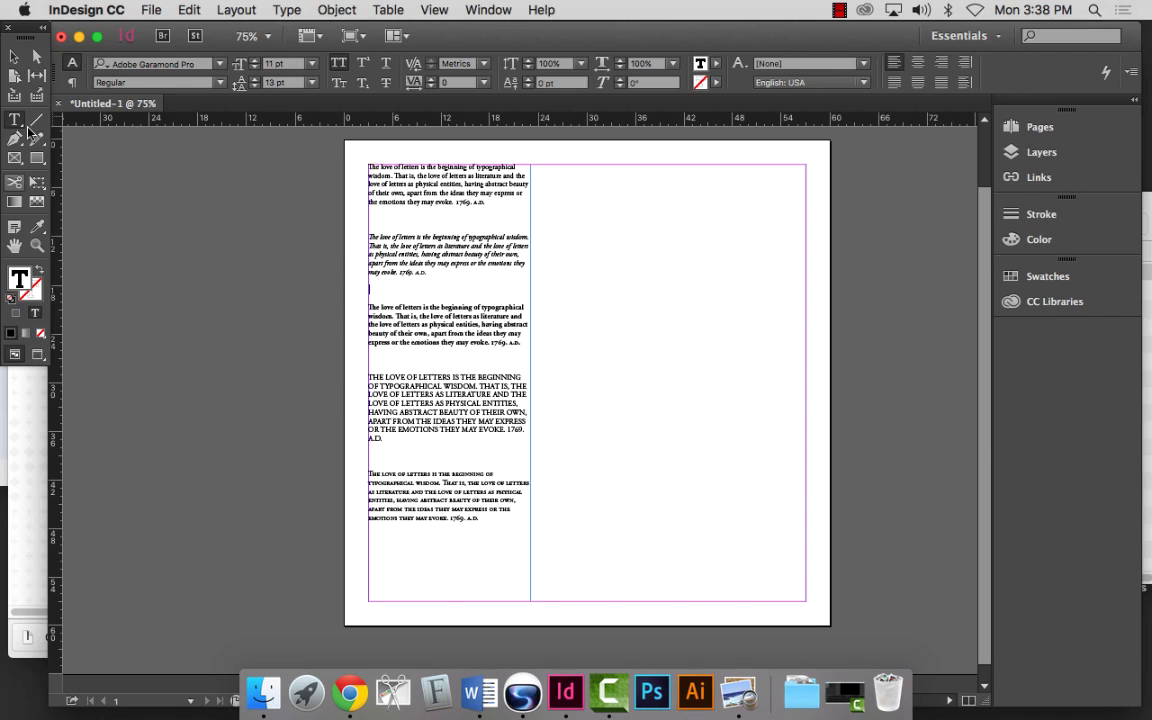
click(15, 57)
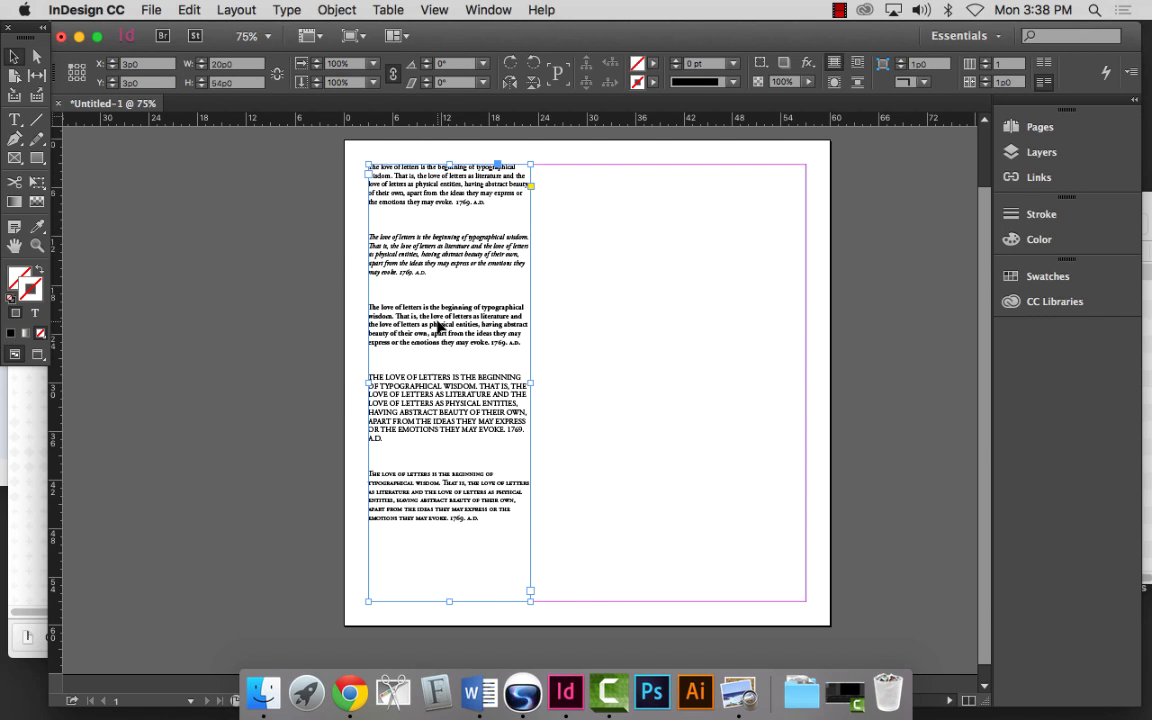
click(195, 420)
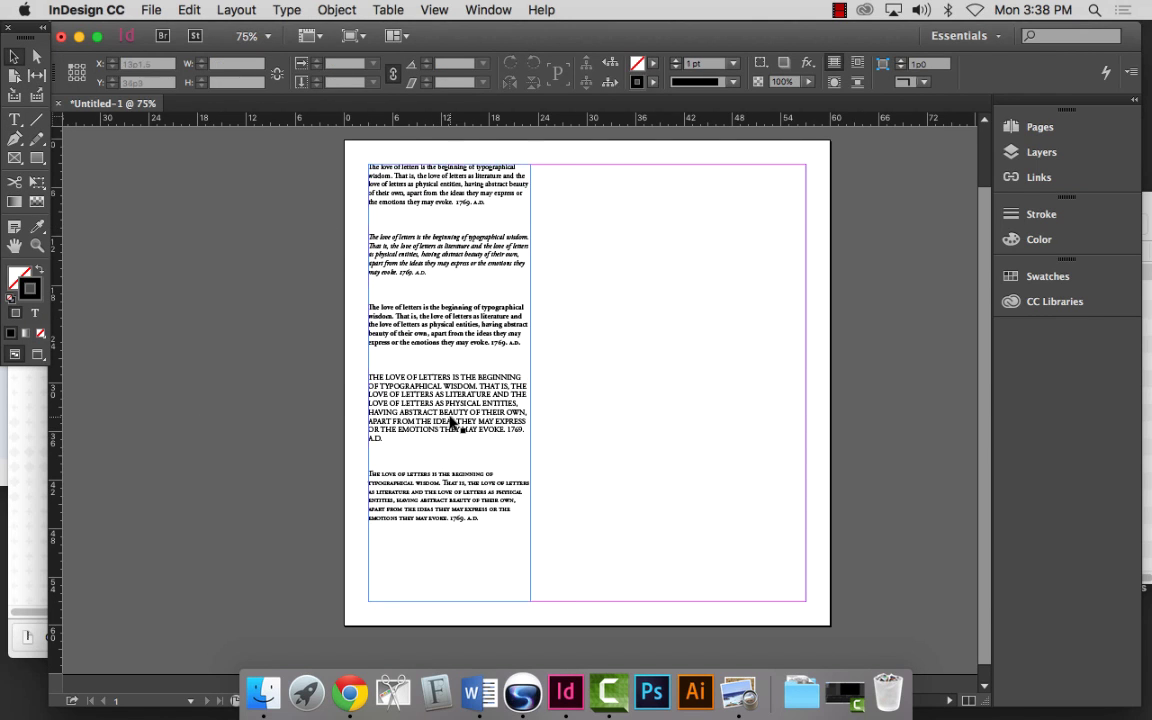
key(super+s)
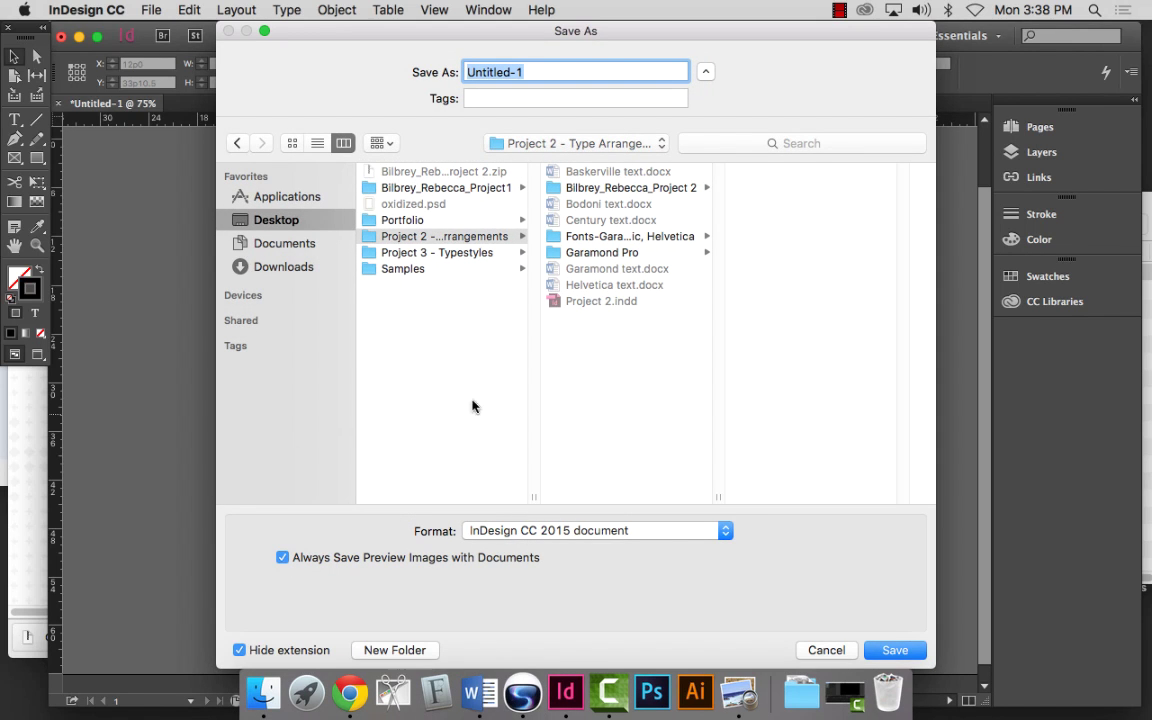
click(828, 648)
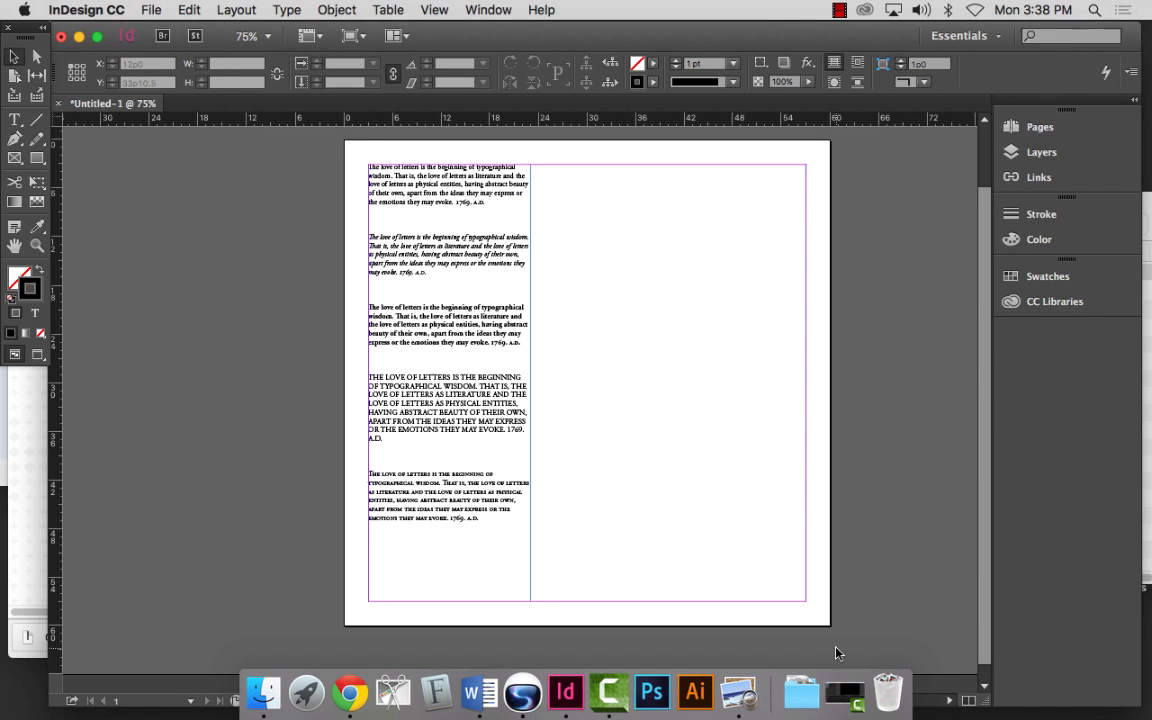
Save the document as "Project 3" in the "Project 3 - Typestyles" folder on the Desktop.
key(super+s)
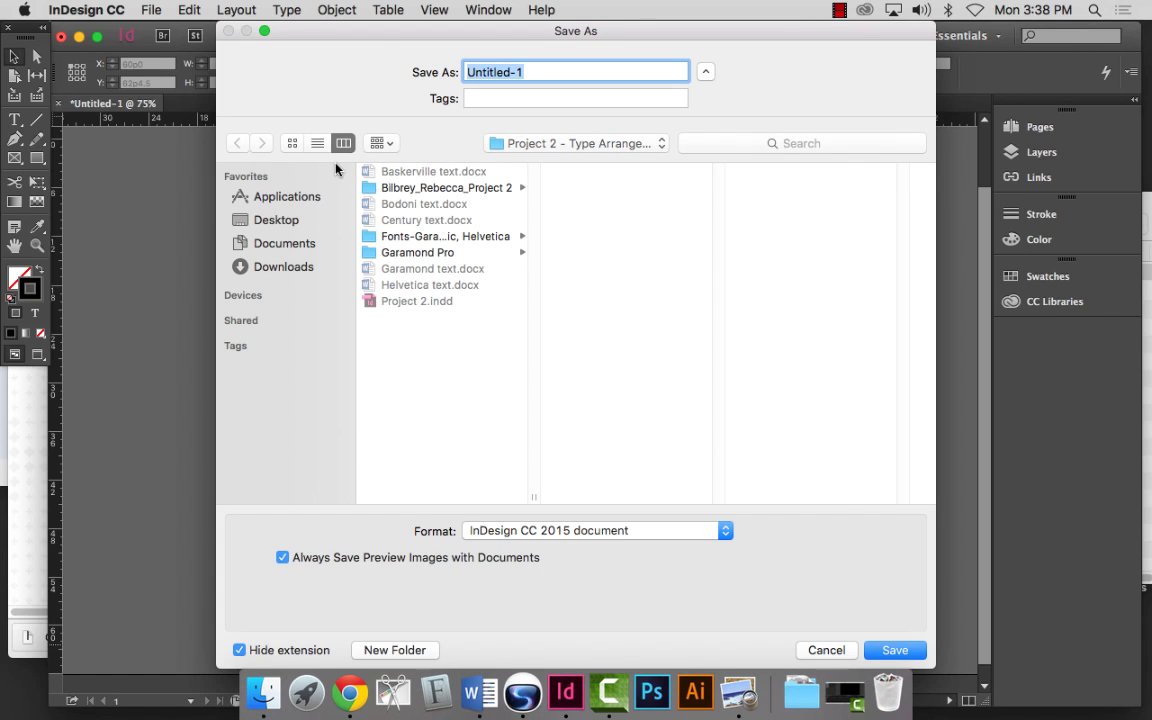
click(278, 221)
click(432, 253)
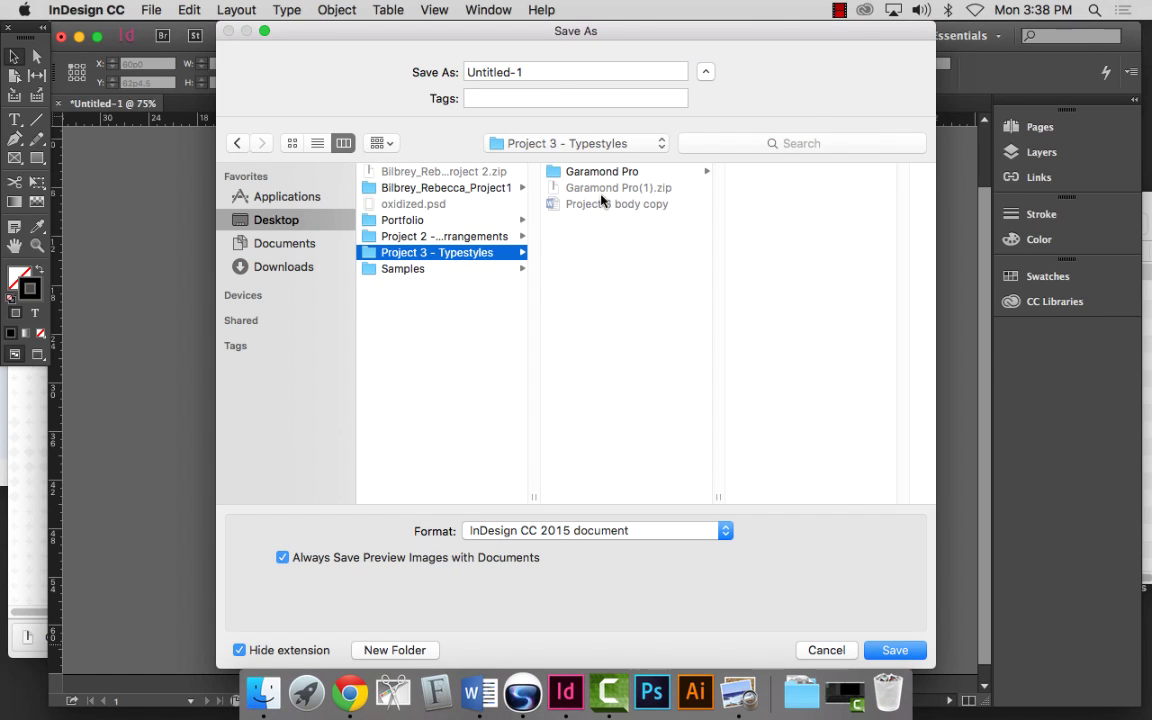
drag(537, 71, 440, 72)
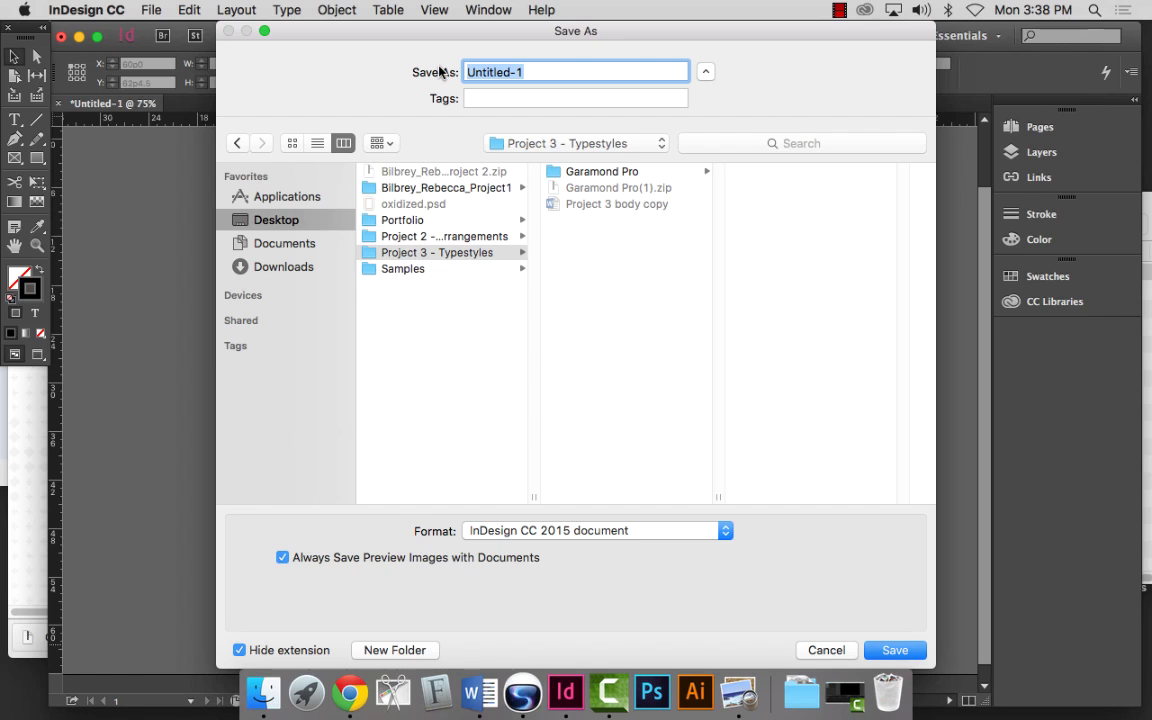
text(Project 3)
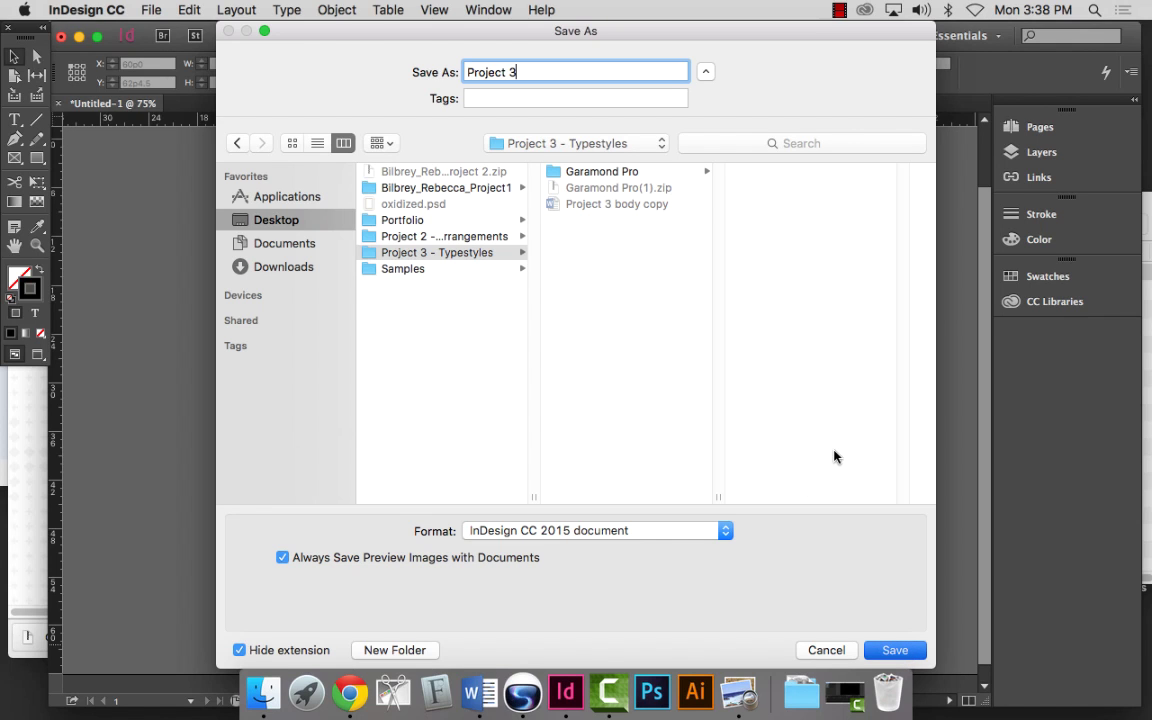
click(893, 648)
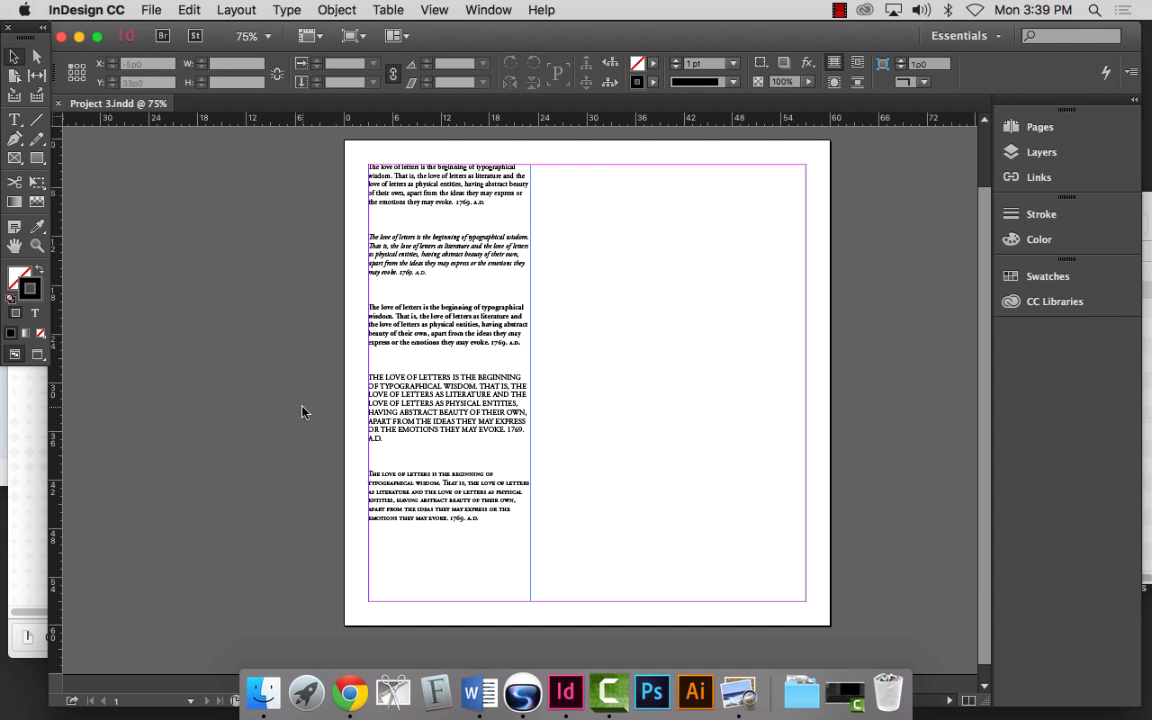
Switch to Chrome and examine the sample layout's paragraph columns and name placement, and return to InDesign.
click(37, 424)
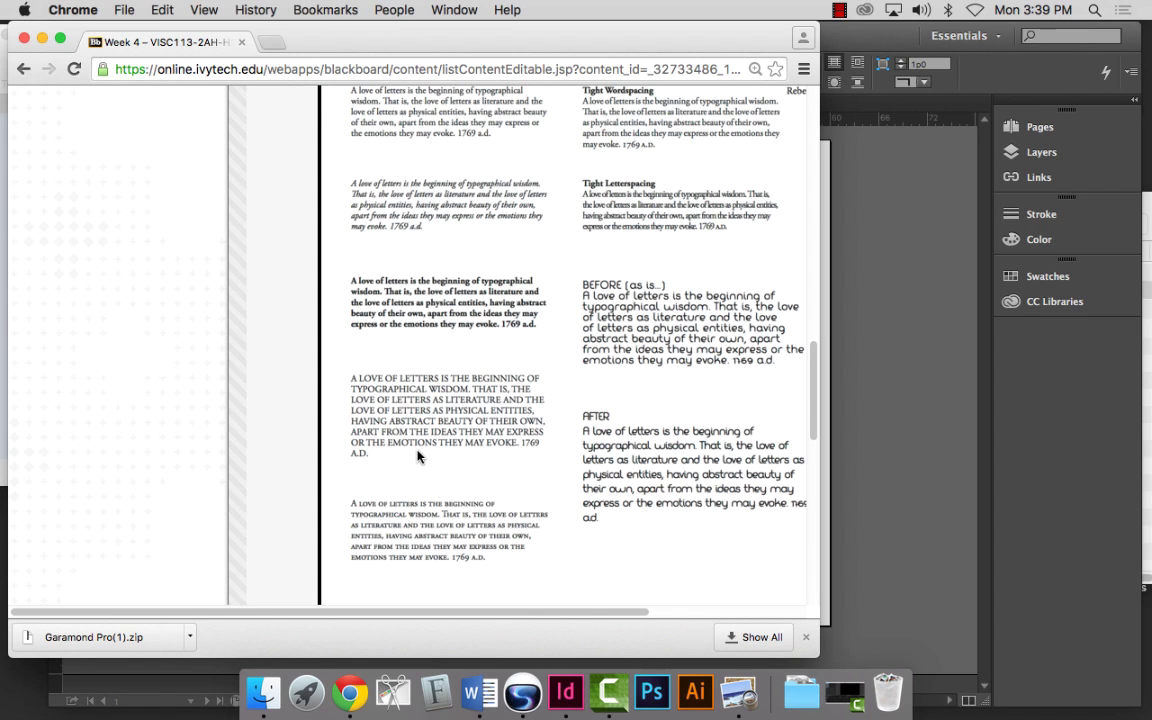
scroll(420, 457, up, 2)
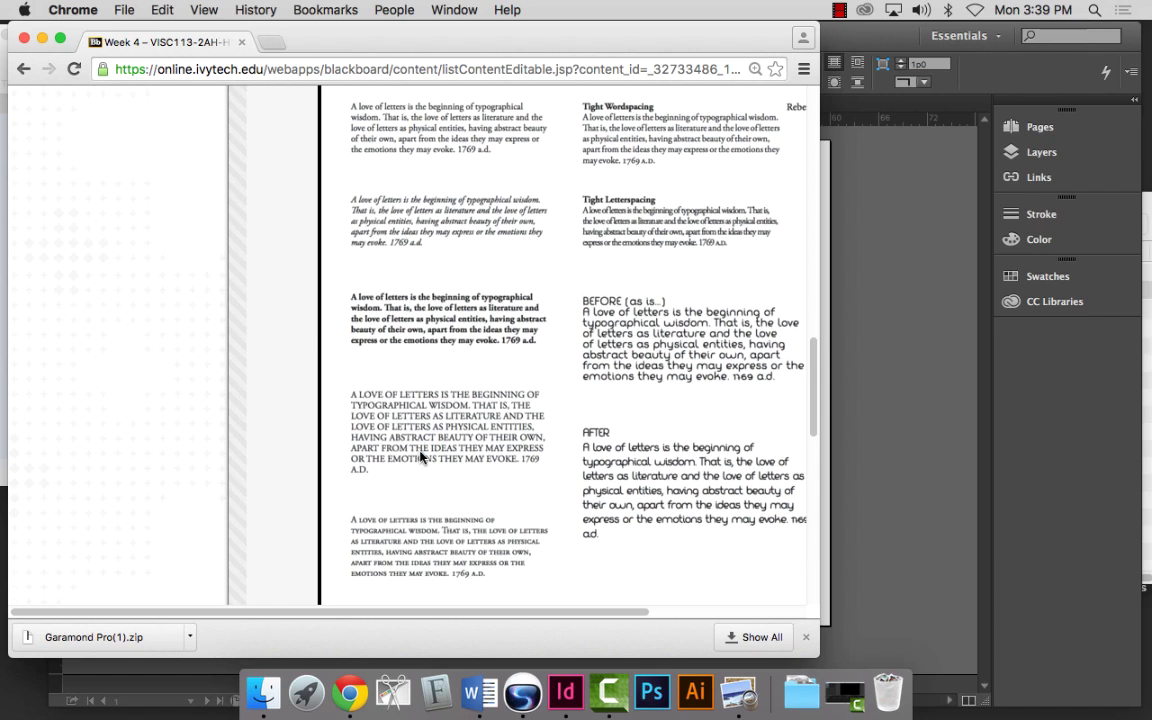
scroll(420, 457, down, 2)
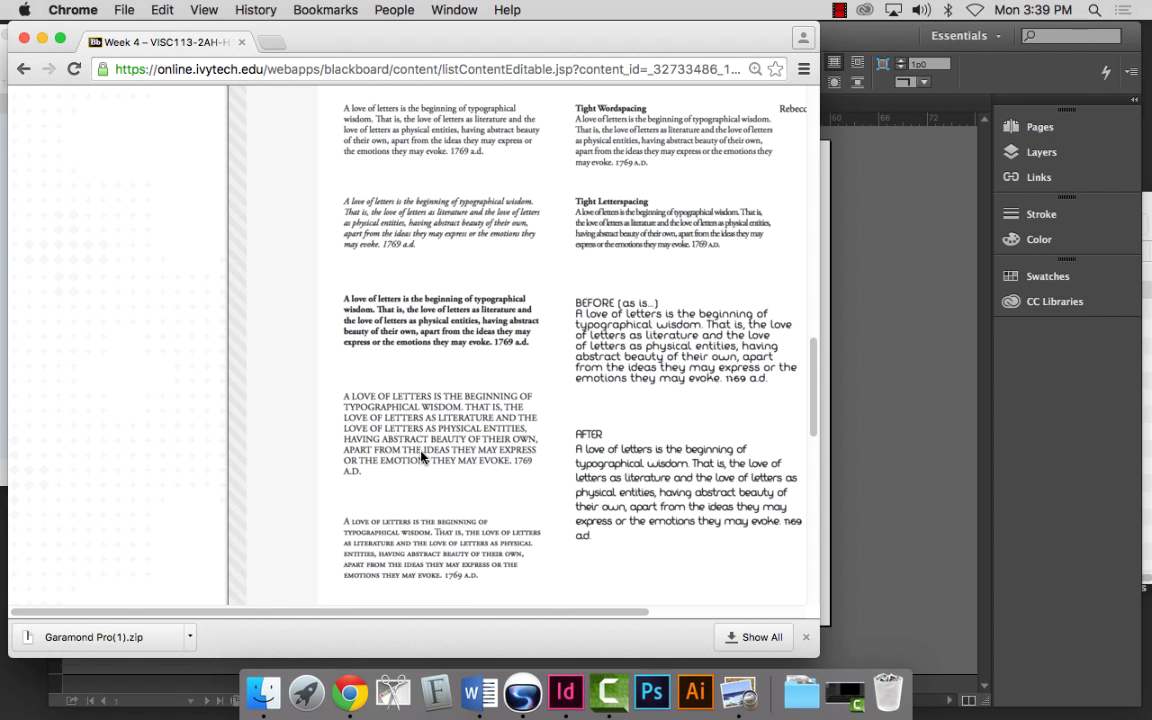
scroll(423, 457, right, 5)
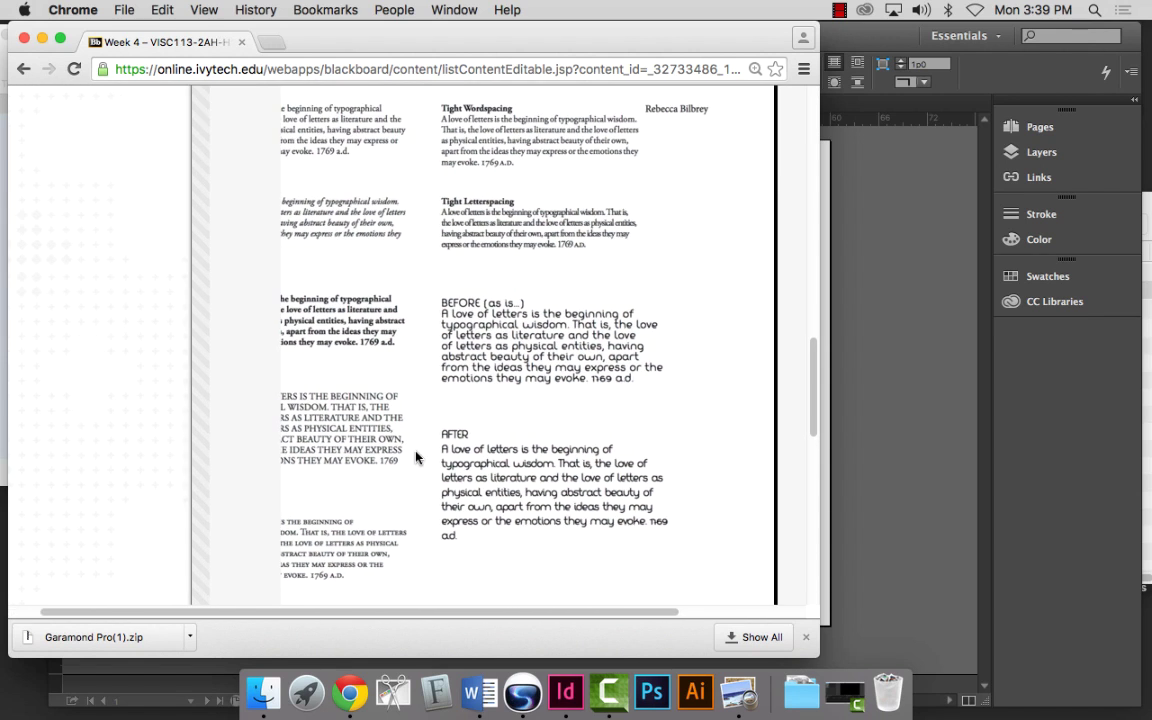
scroll(415, 455, right, 3)
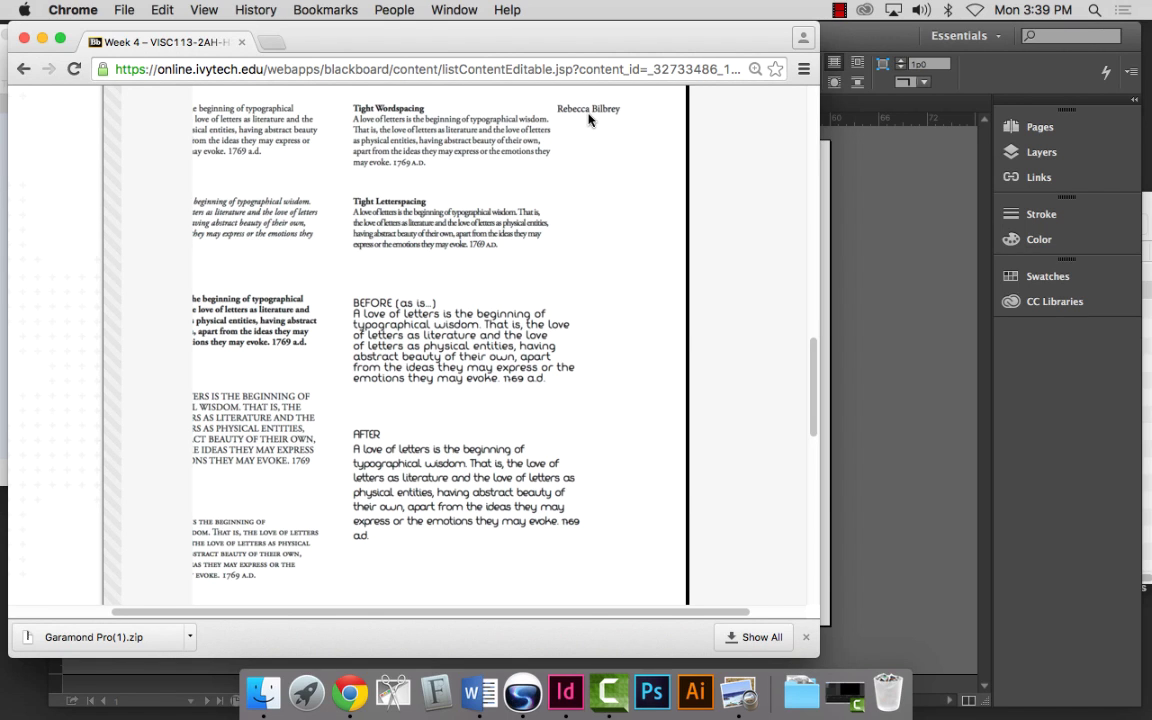
click(888, 280)
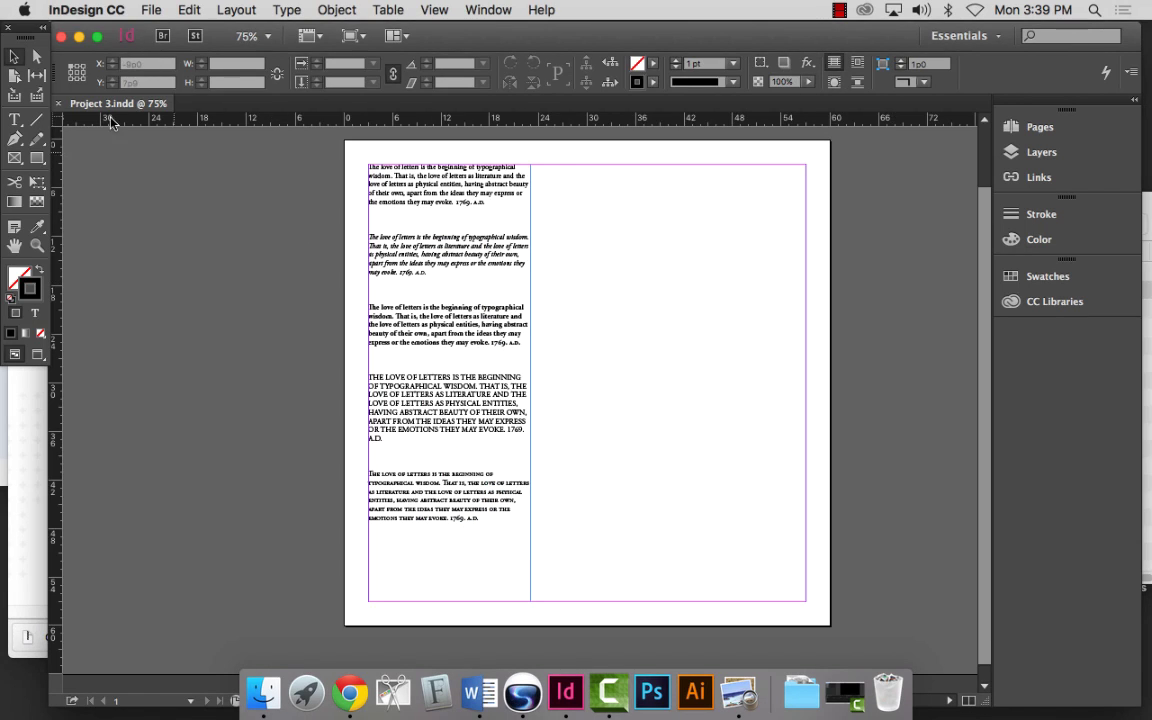
Lower the text frame's top edge to about Y 7p7.5, making the frame about 49p4.5 high.
click(12, 55)
click(395, 175)
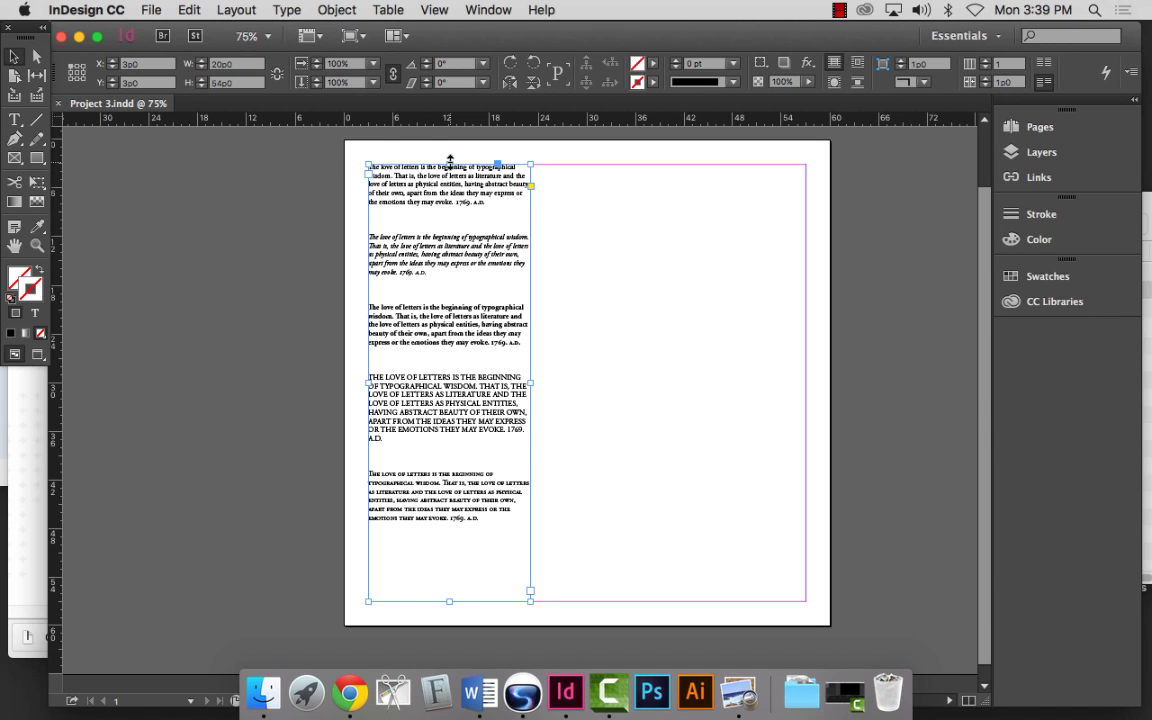
drag(450, 162, 450, 201)
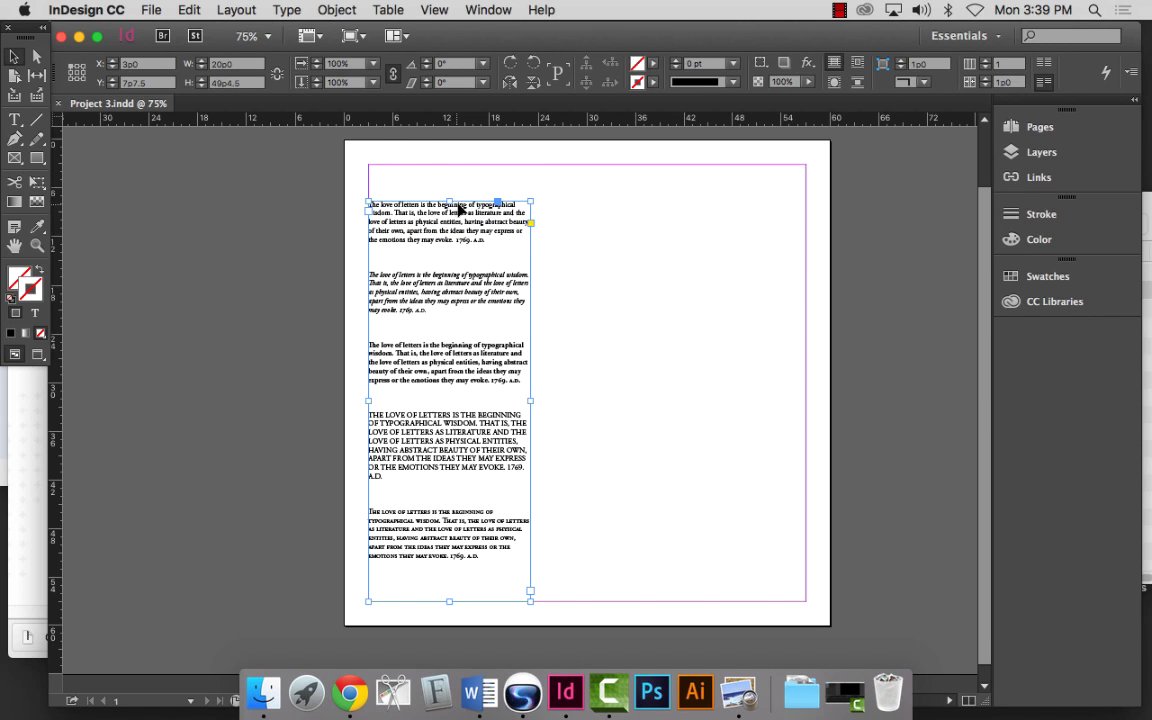
click(588, 228)
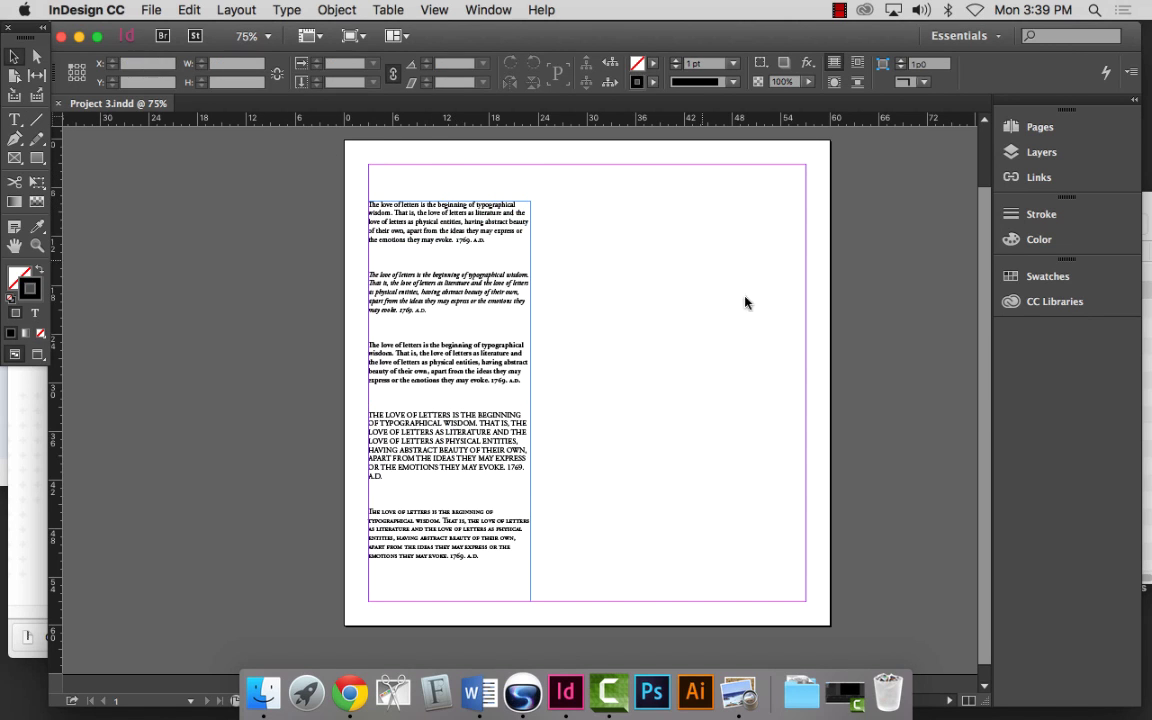
click(450, 200)
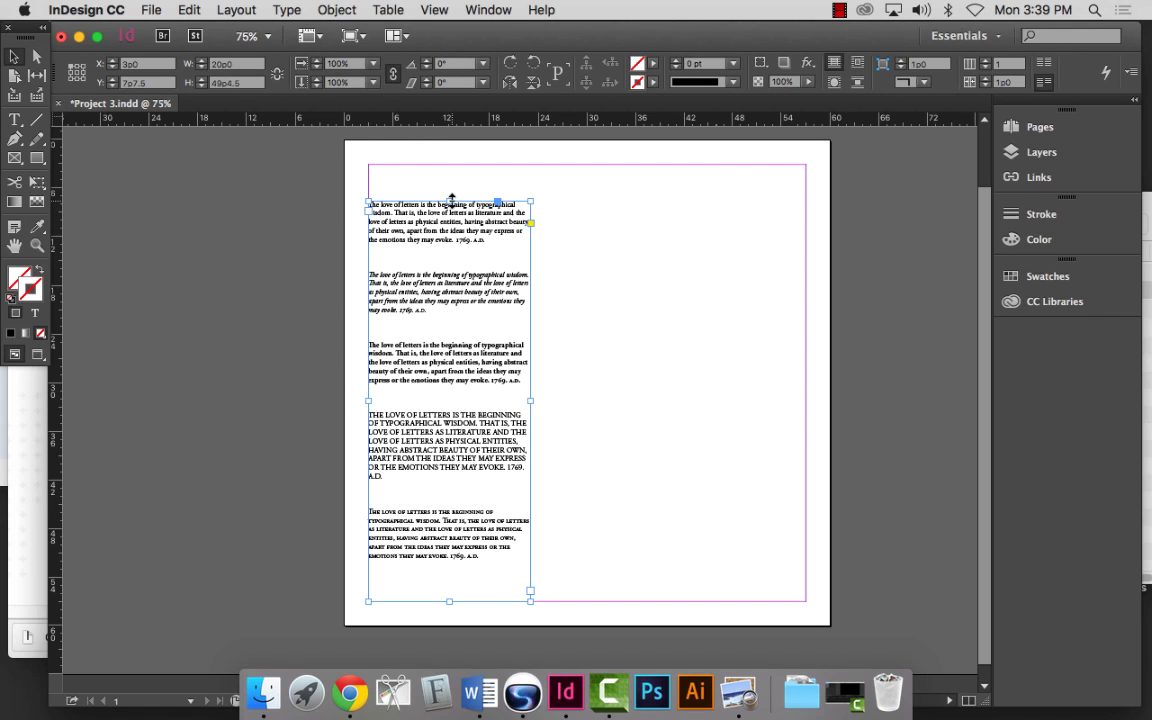
Raise the paragraph text frame's top edge to Y 7p4.5, making the frame 49p7.5 high.
mouse_move(450, 199)
mouse_down()
mouse_move(450, 170)
mouse_move(450, 199)
mouse_up()
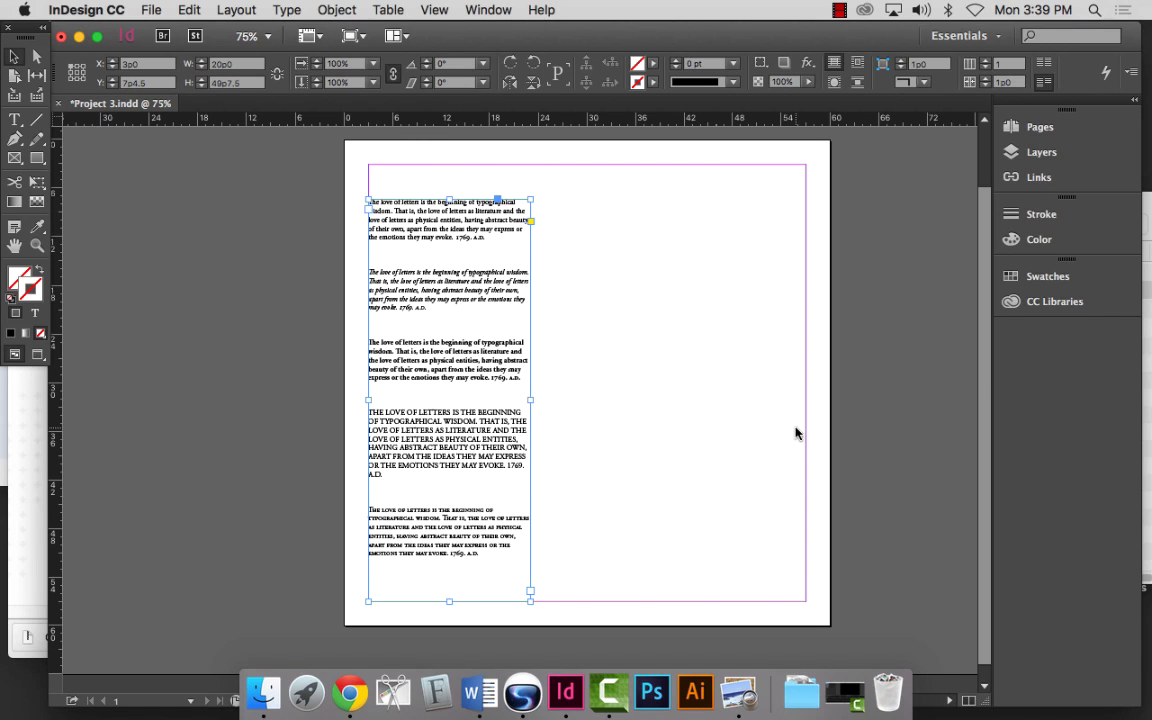
click(146, 427)
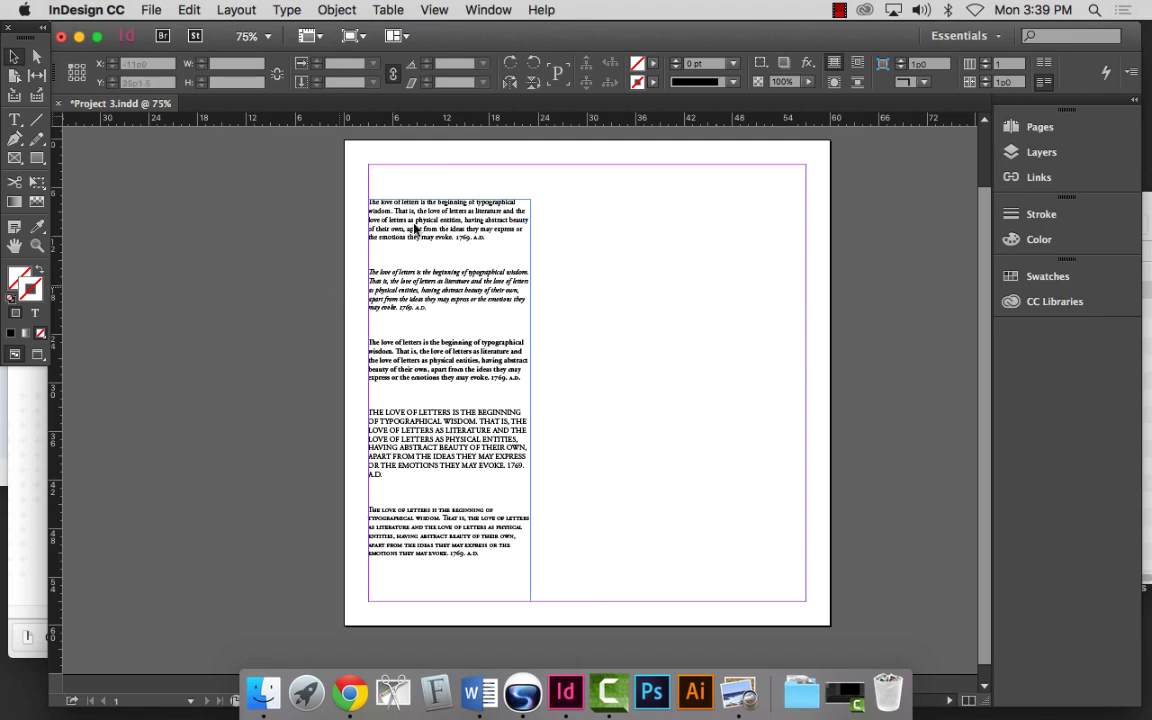
Create a text frame 13p0 wide and 2p0 high at the page's upper-left margin corner and enter the student's full name.
click(15, 121)
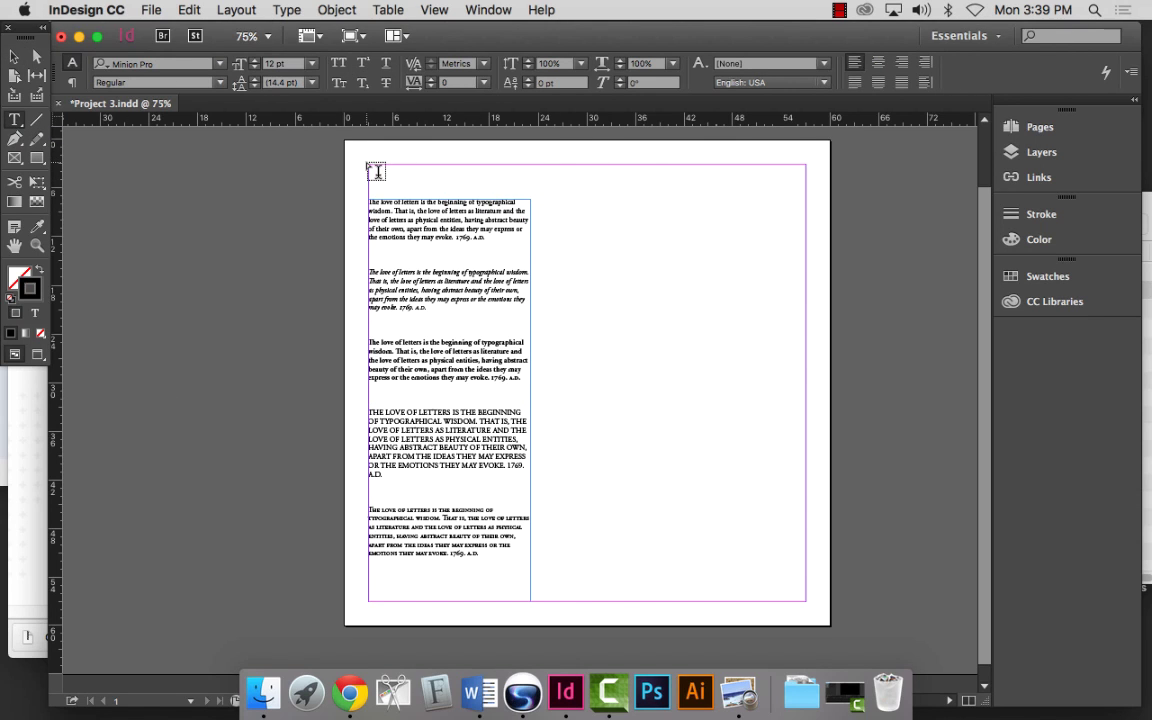
drag(369, 165, 474, 181)
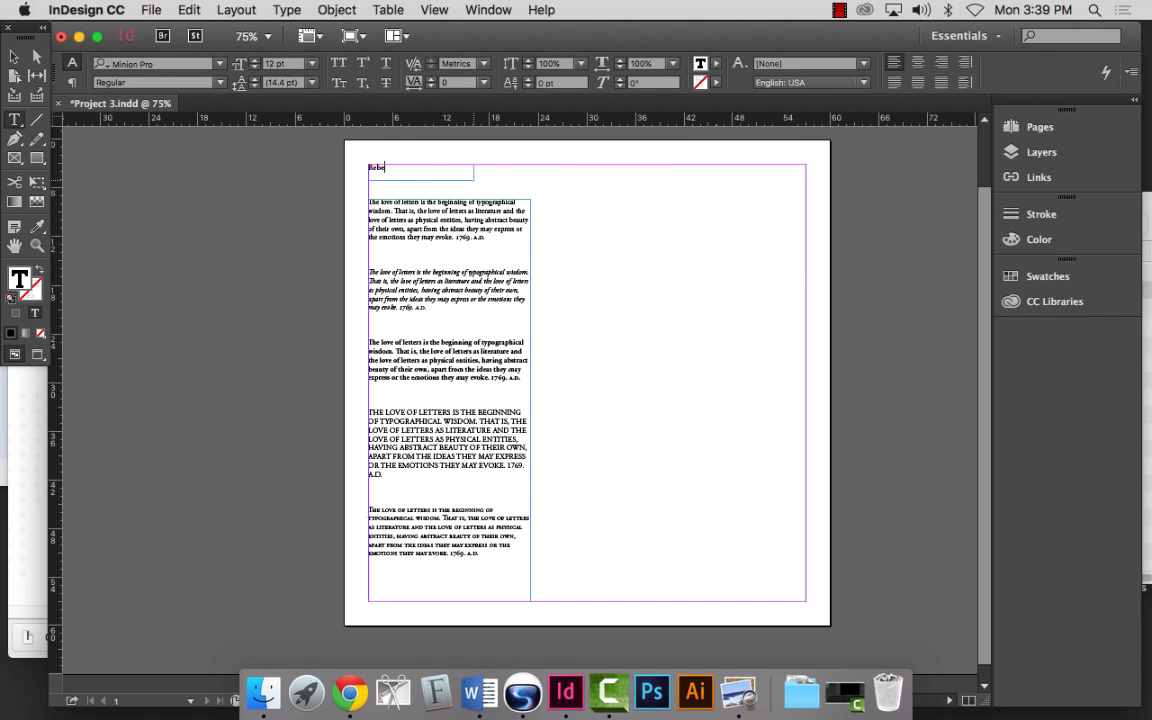
text(Rebecca Bilbrey)
Scale the name frame together with its text to about 12p11 by 2p7.5 and save the document.
click(14, 56)
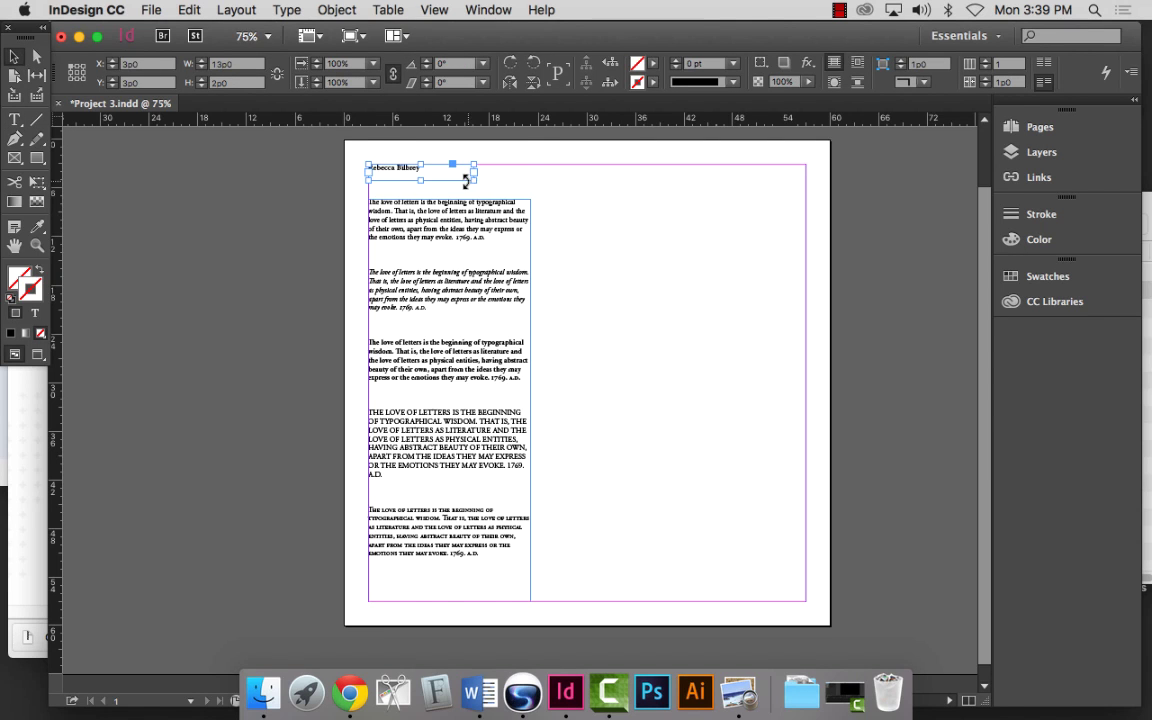
mouse_move(473, 178)
mouse_down()
mouse_move(396, 172)
mouse_move(472, 184)
mouse_up()
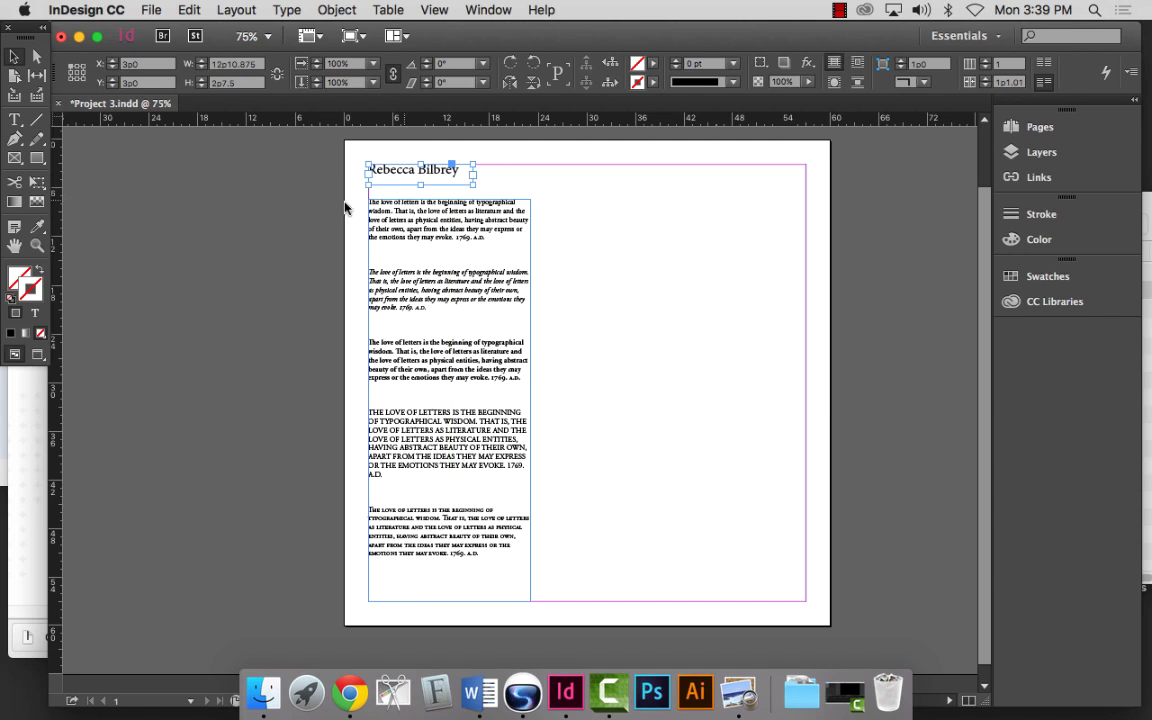
click(256, 226)
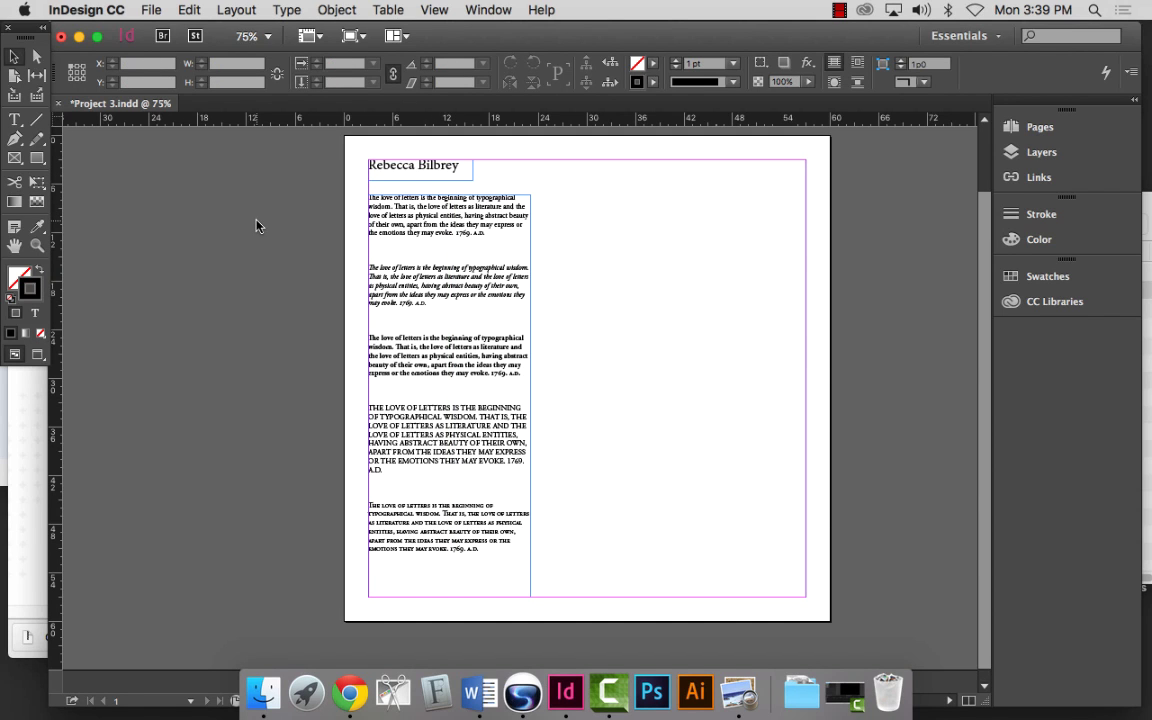
key(super+s)
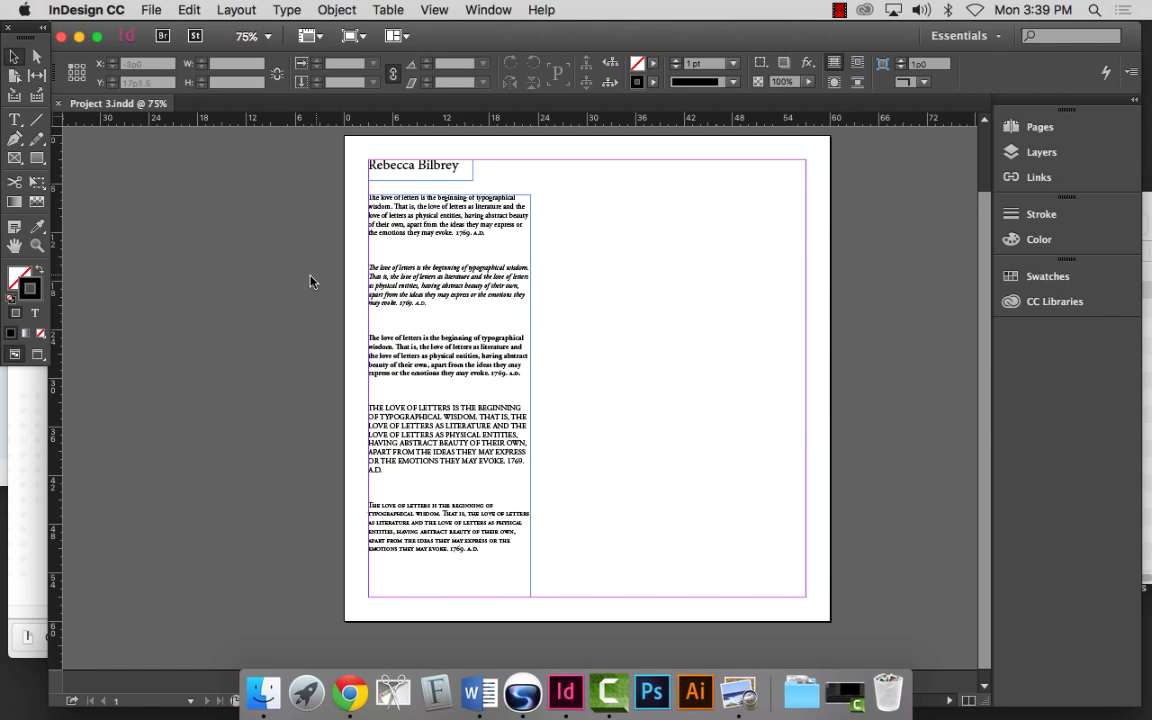
Check the sample layout in Chrome and, in InDesign, draw a second-column text frame at X 29p0, Y 7p4.5, about 21p1.5 by 49p7.5.
key(super+Tab)
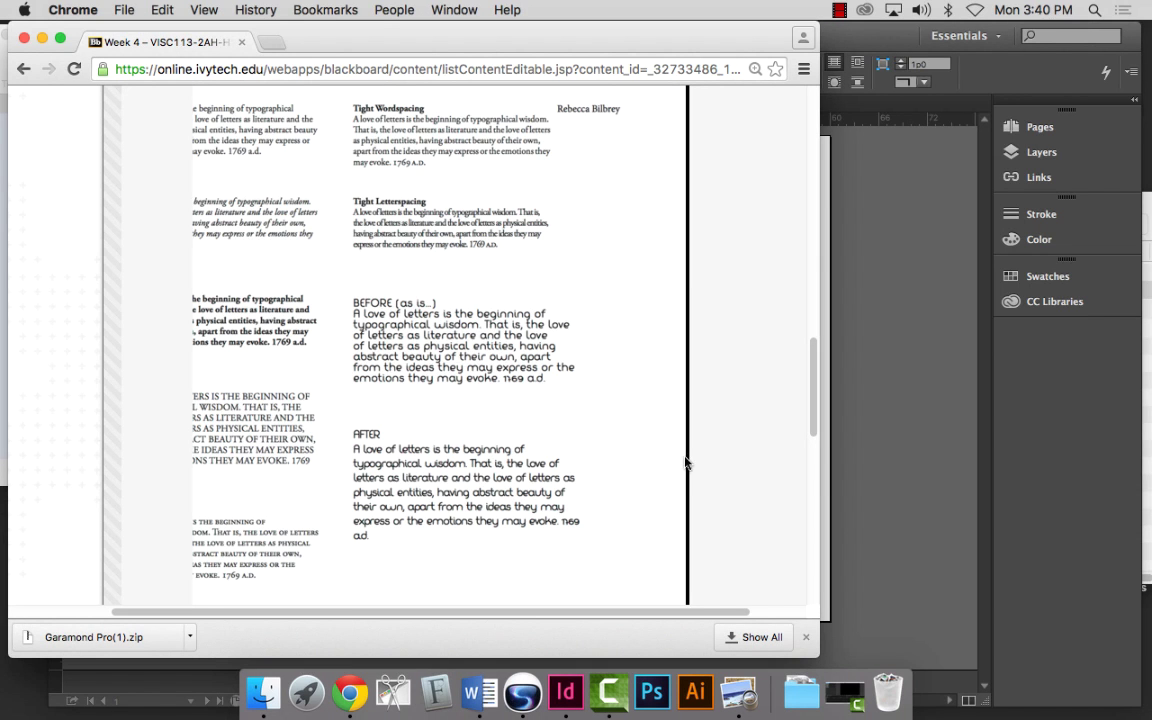
click(877, 484)
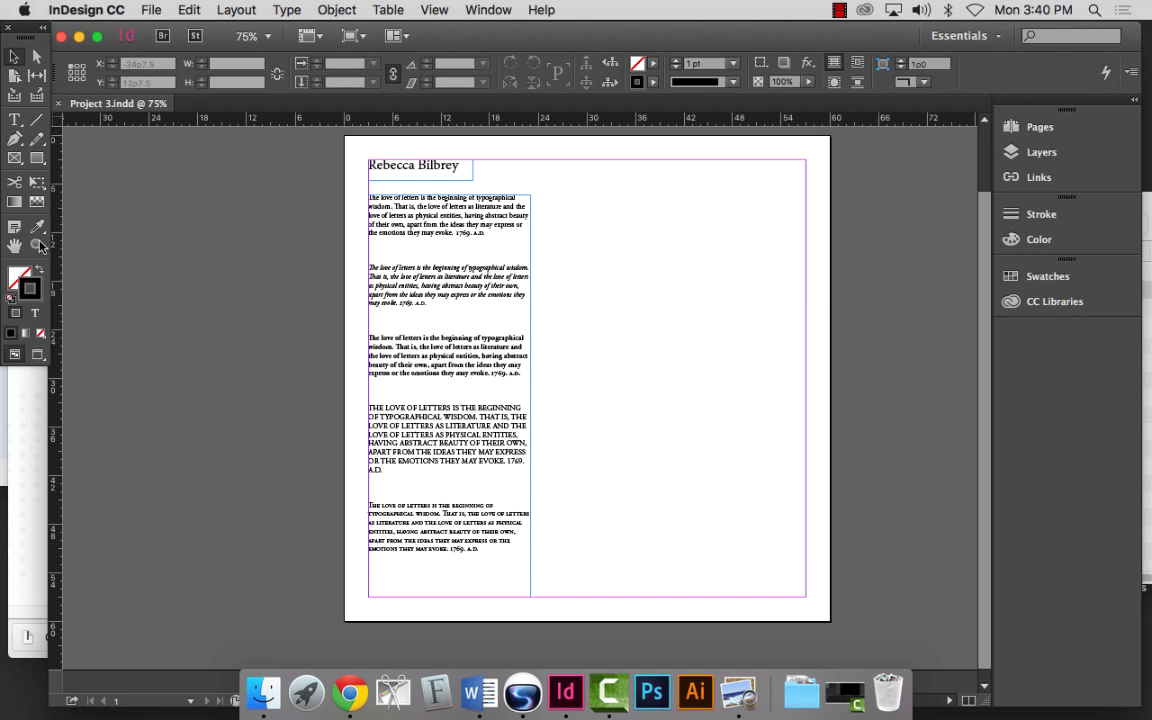
click(15, 119)
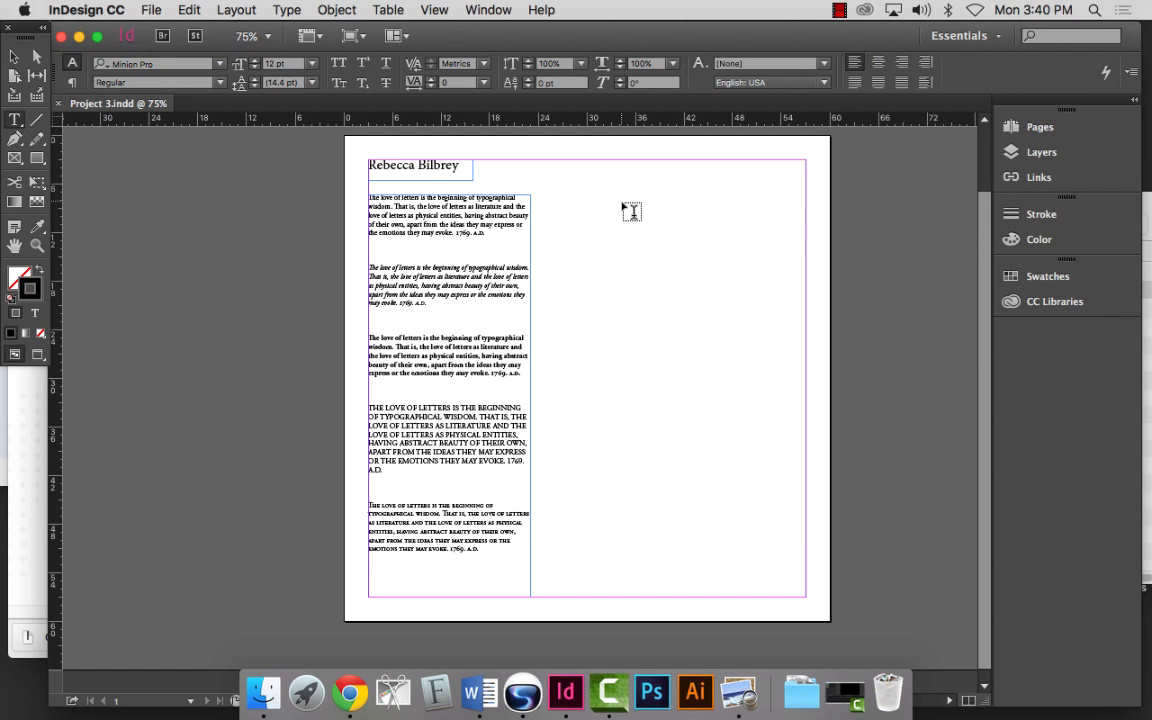
drag(579, 195, 750, 596)
click(15, 57)
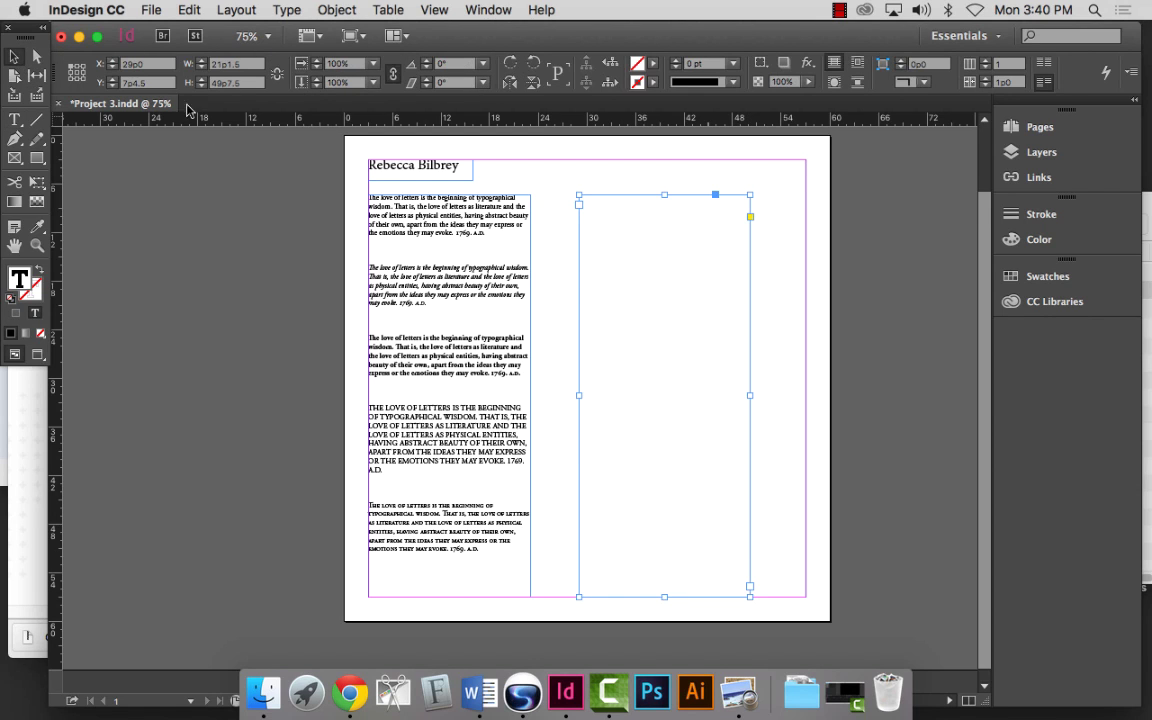
Set the second-column text frame's width to 20p0 and deselect it.
click(208, 65)
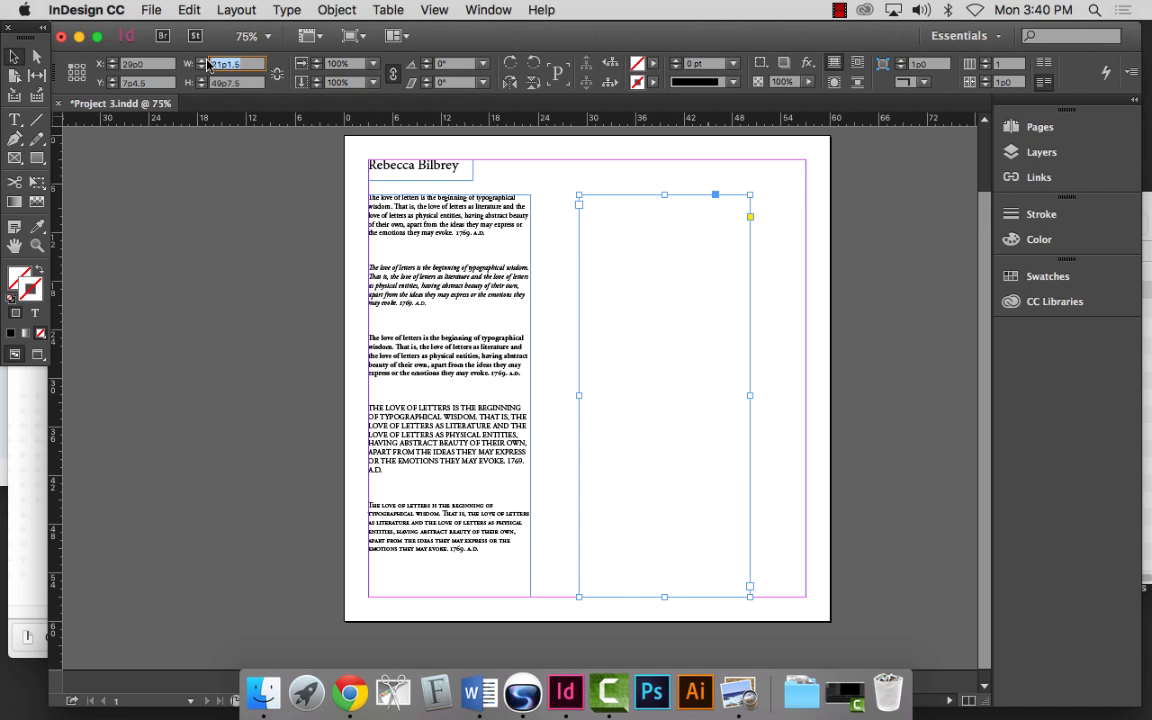
text(20)
key(Tab)
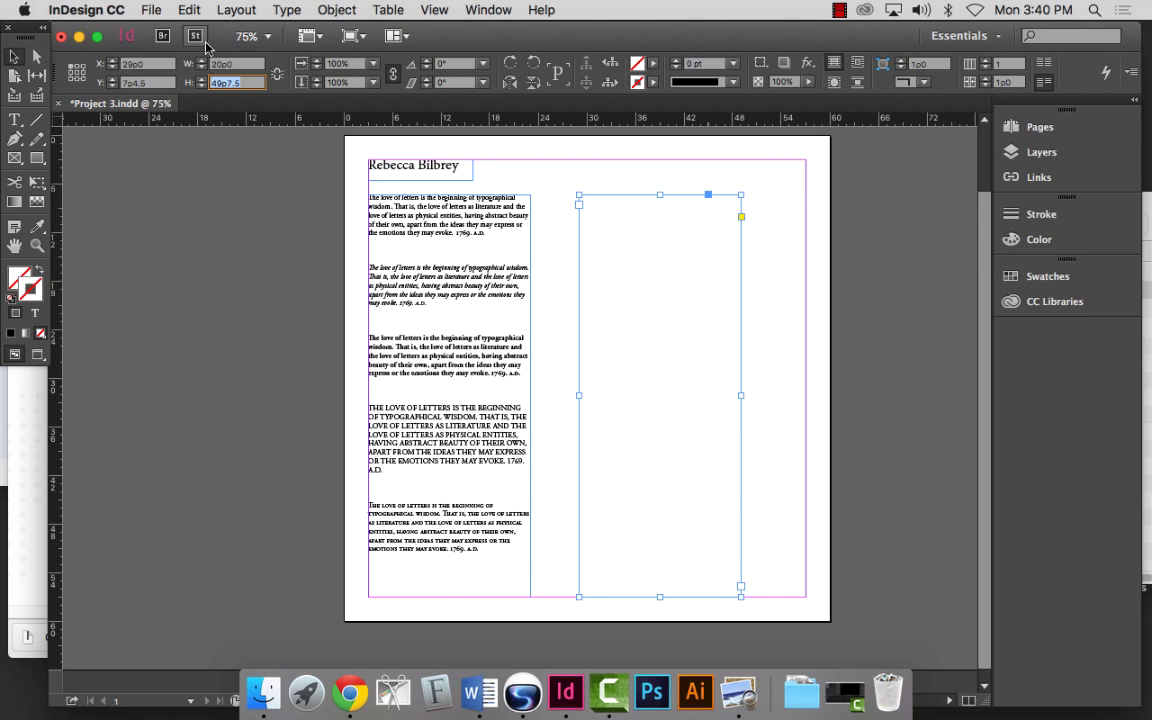
click(16, 60)
click(167, 247)
Insert the "The love of letters" sample paragraph into the second-column frame in Adobe Garamond Pro Regular, 11 pt with 13 pt leading.
click(15, 119)
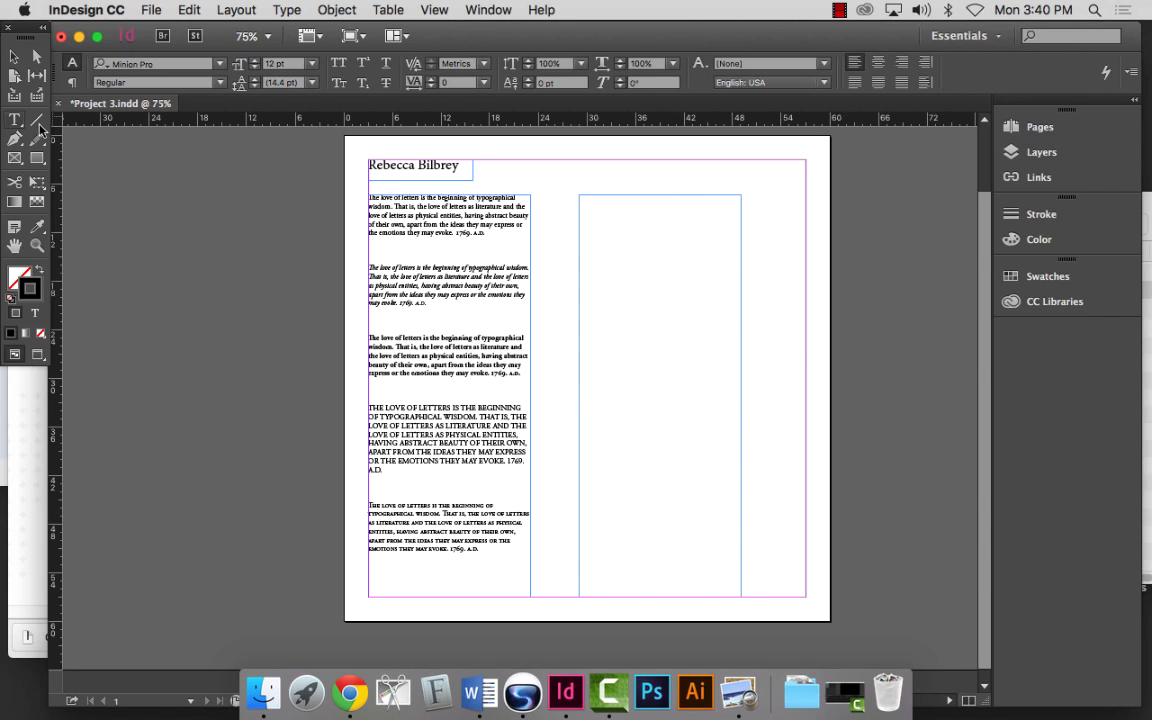
click(590, 214)
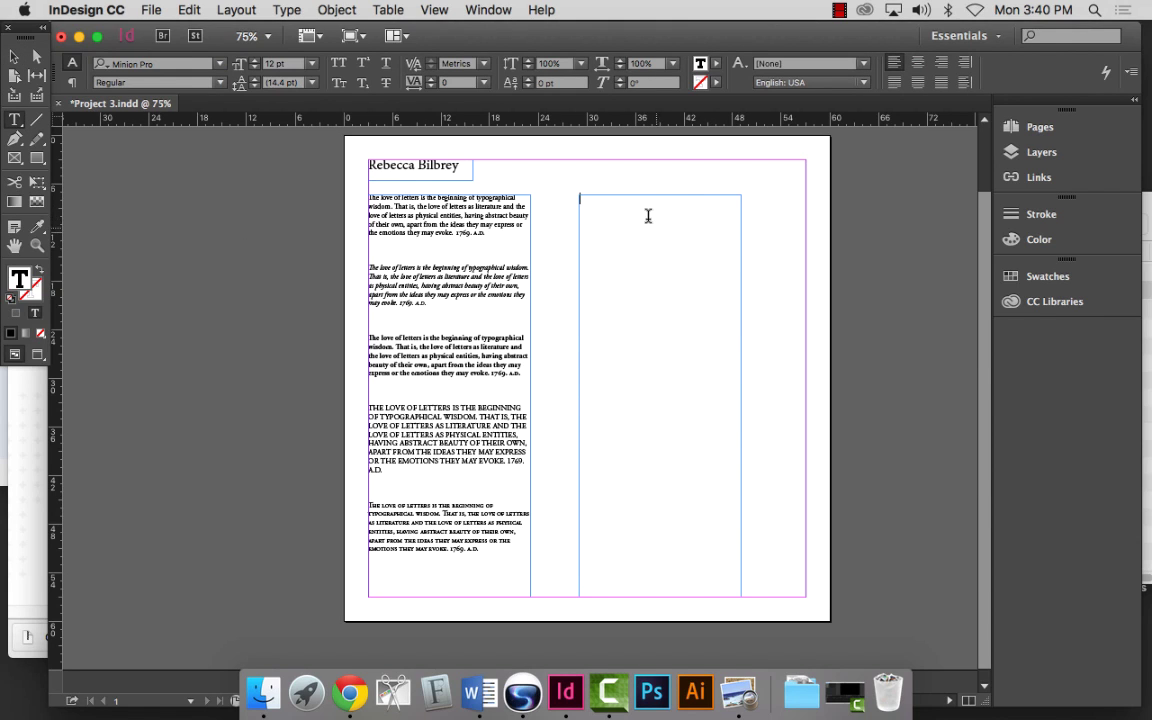
text(The love of letters is the beginning of typographical wisdom. That is, the love of letters as literature and the love of letters as physical entities, having abstract beauty of their own, apart from the ideas they may express or the emotions they may evoke. 1769. a.d.)
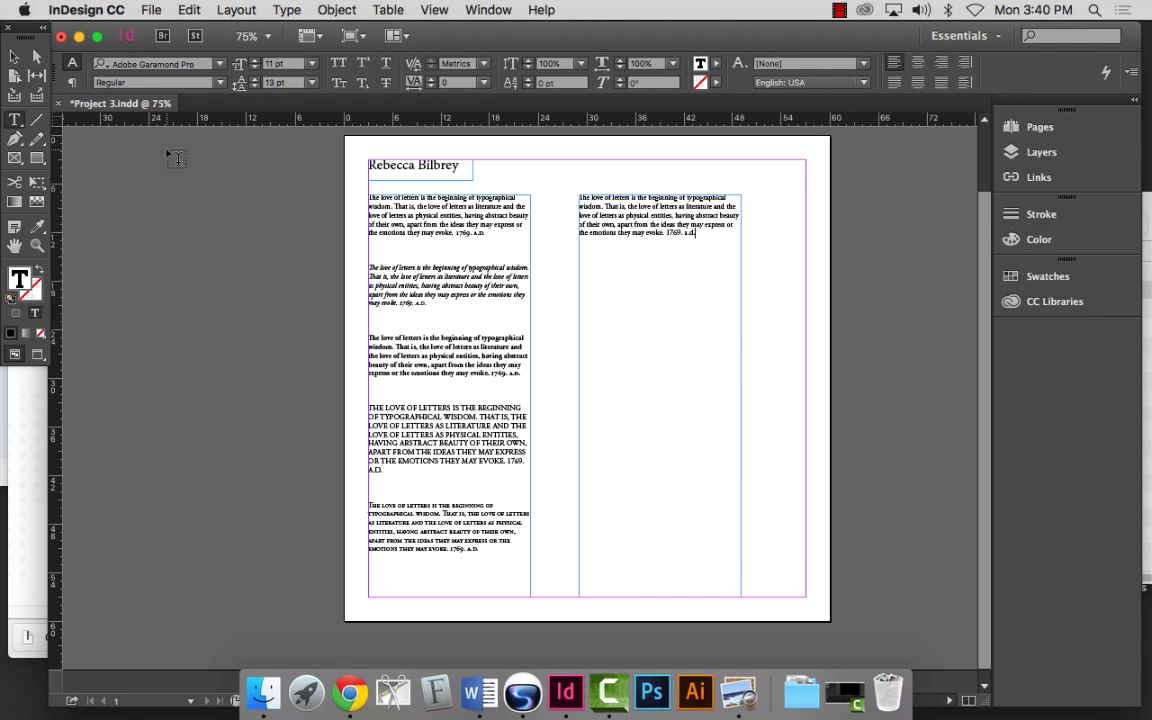
Move both paragraph columns about 4 picas to the right, so the second column starts at about X 33p0.
click(13, 56)
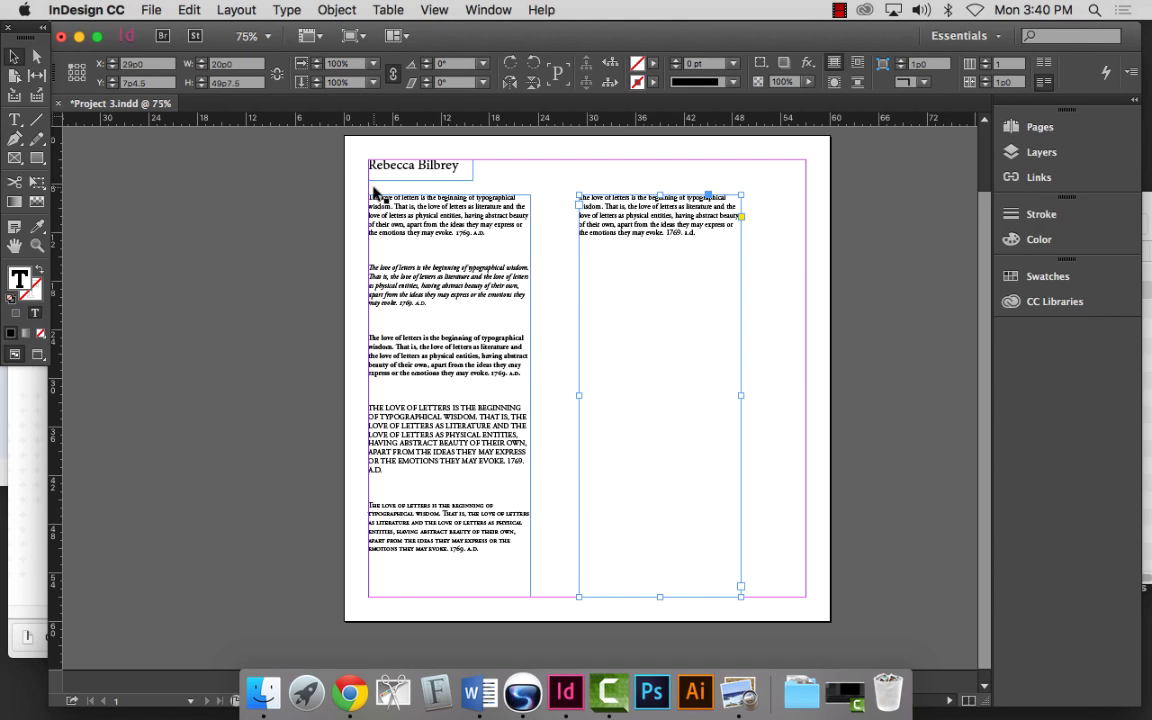
key(super+a)
drag(651, 399, 686, 330)
click(348, 364)
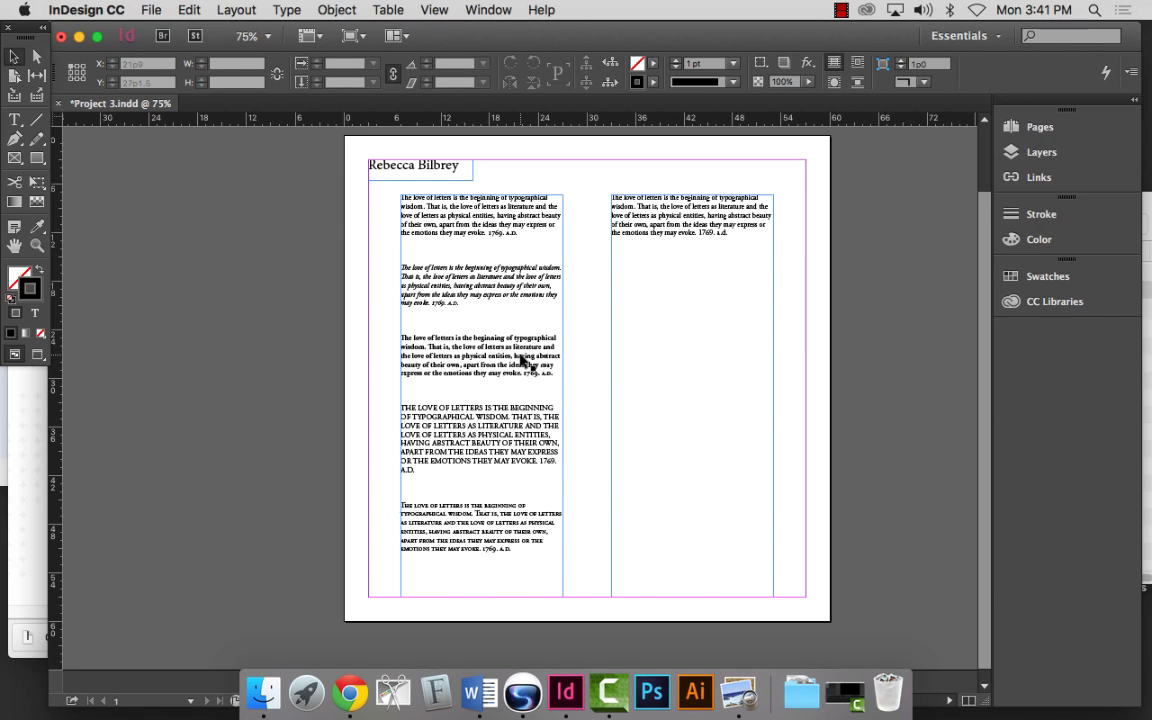
Check the second column's heading in the Chrome sample and add the heading "TIGHT WORDSPACING" on its own line above the InDesign paragraph.
click(37, 245)
drag(594, 180, 700, 250)
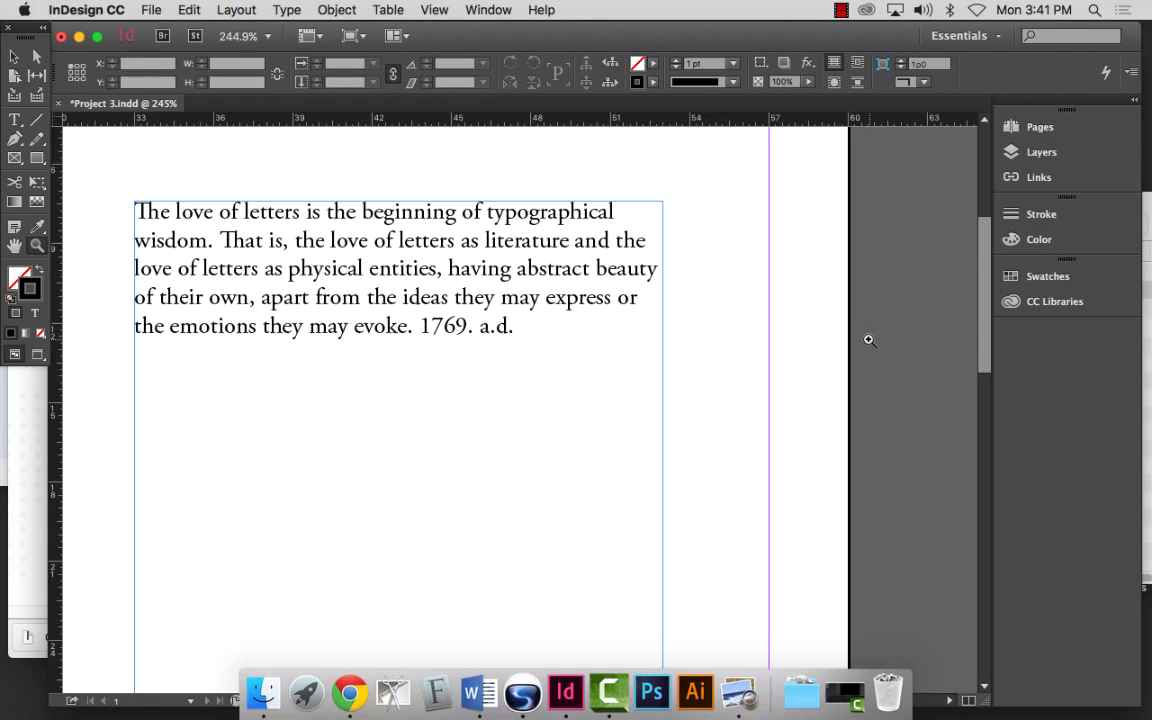
click(15, 119)
click(137, 205)
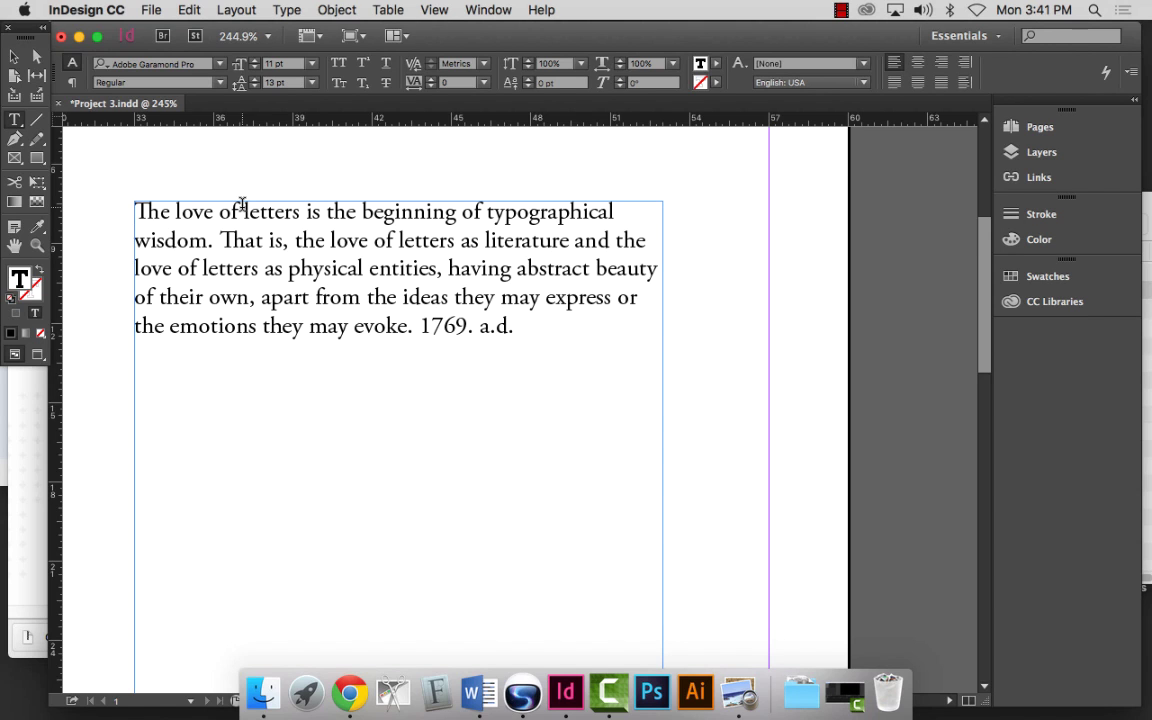
click(11, 378)
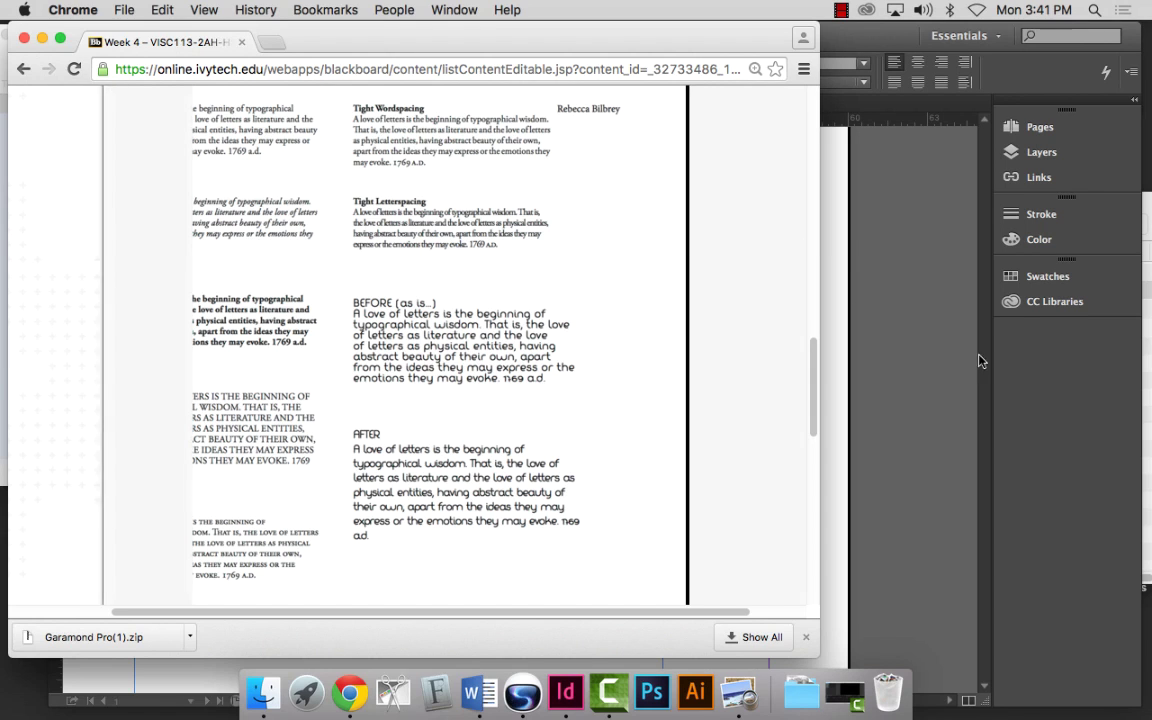
click(880, 318)
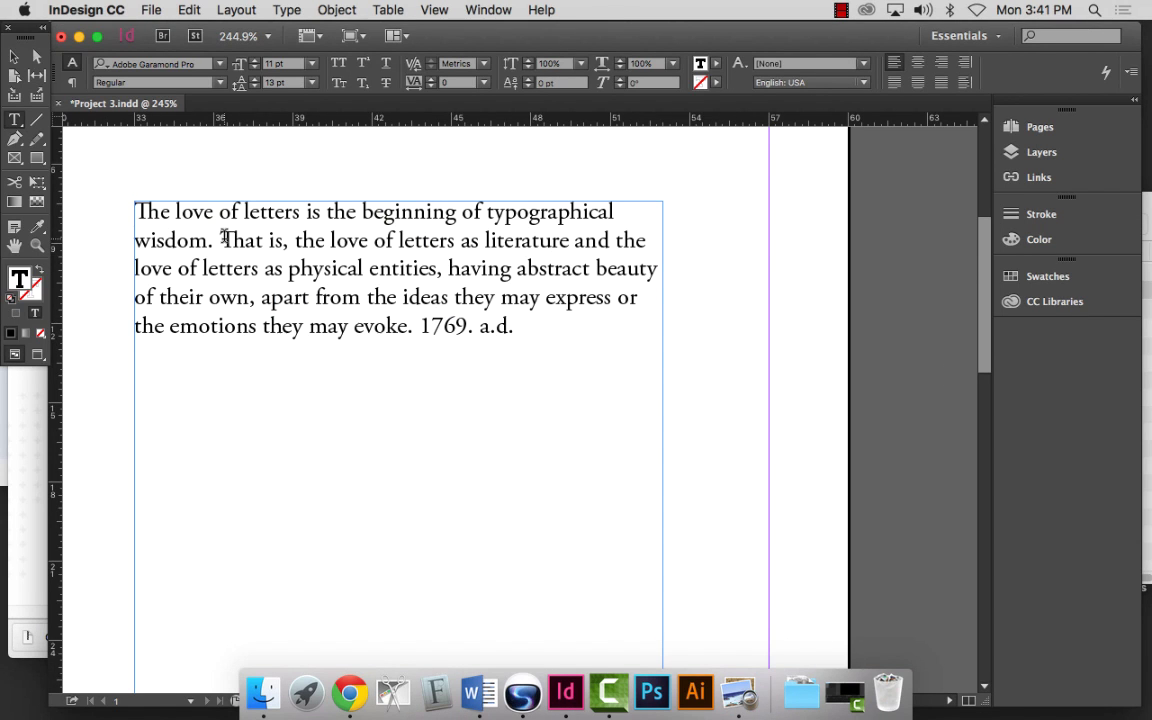
text(TIHT)
key(BackSpace)
key(BackSpace)
text(GHT WORDS)
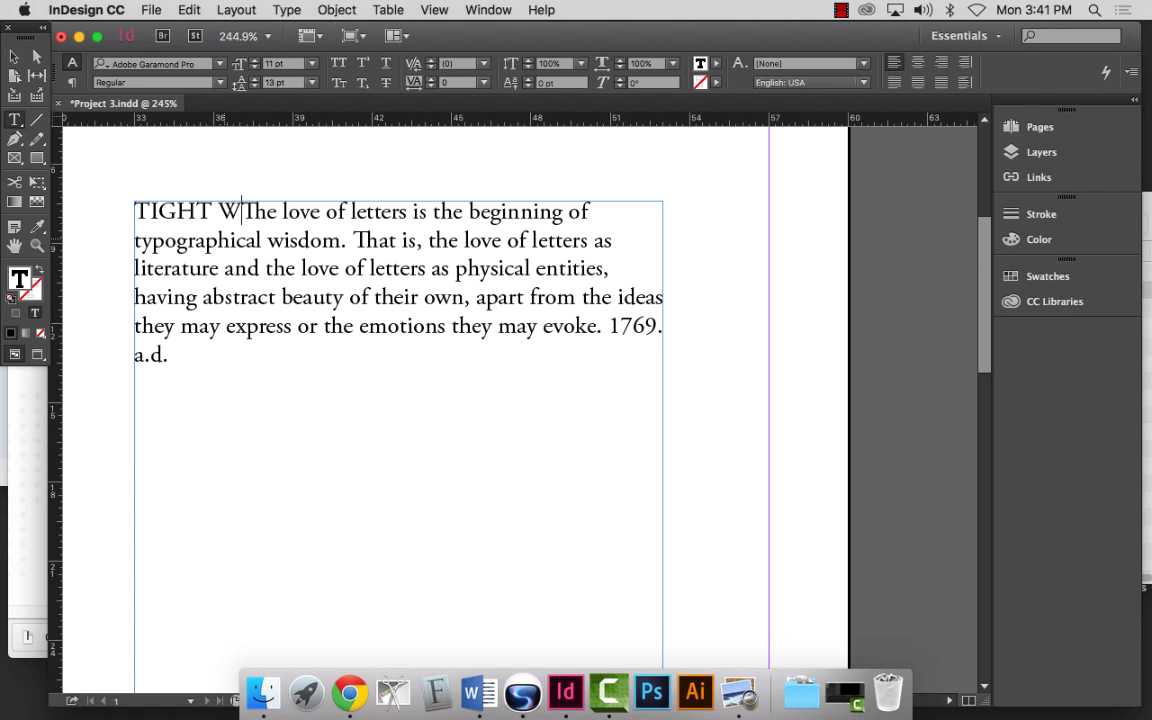
text(PACING)
key(Return)
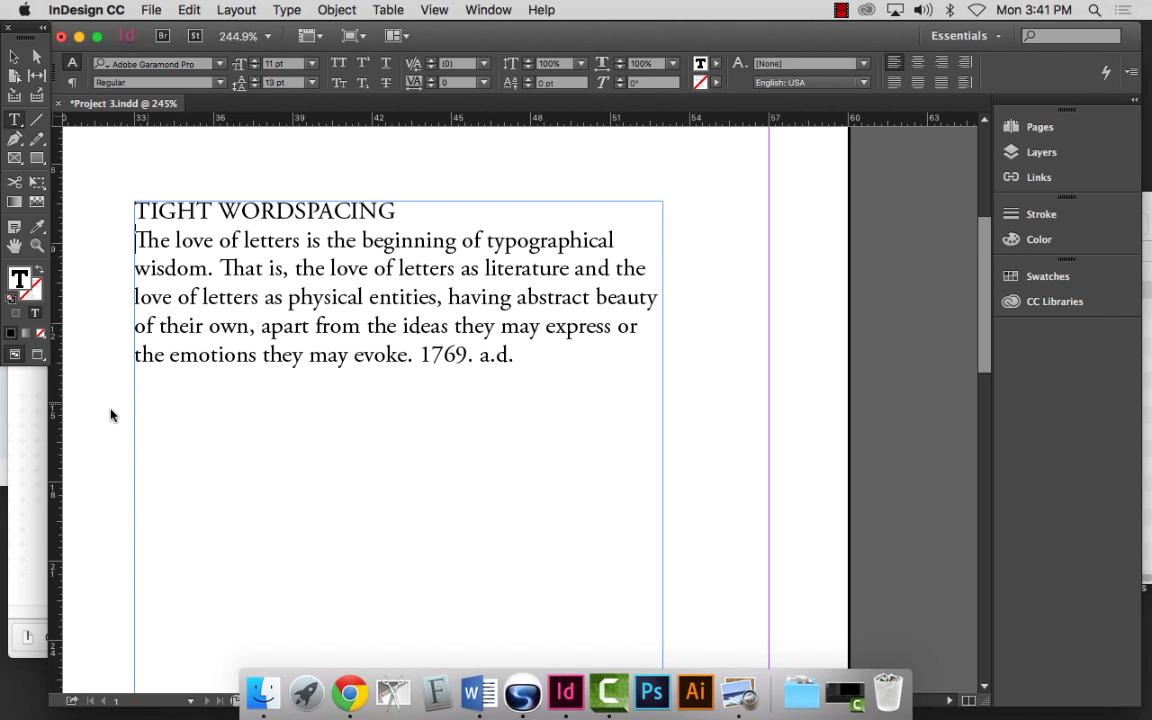
Compare the sample layout's tight wordspacing paragraph in Chrome with the paragraph in InDesign.
click(18, 424)
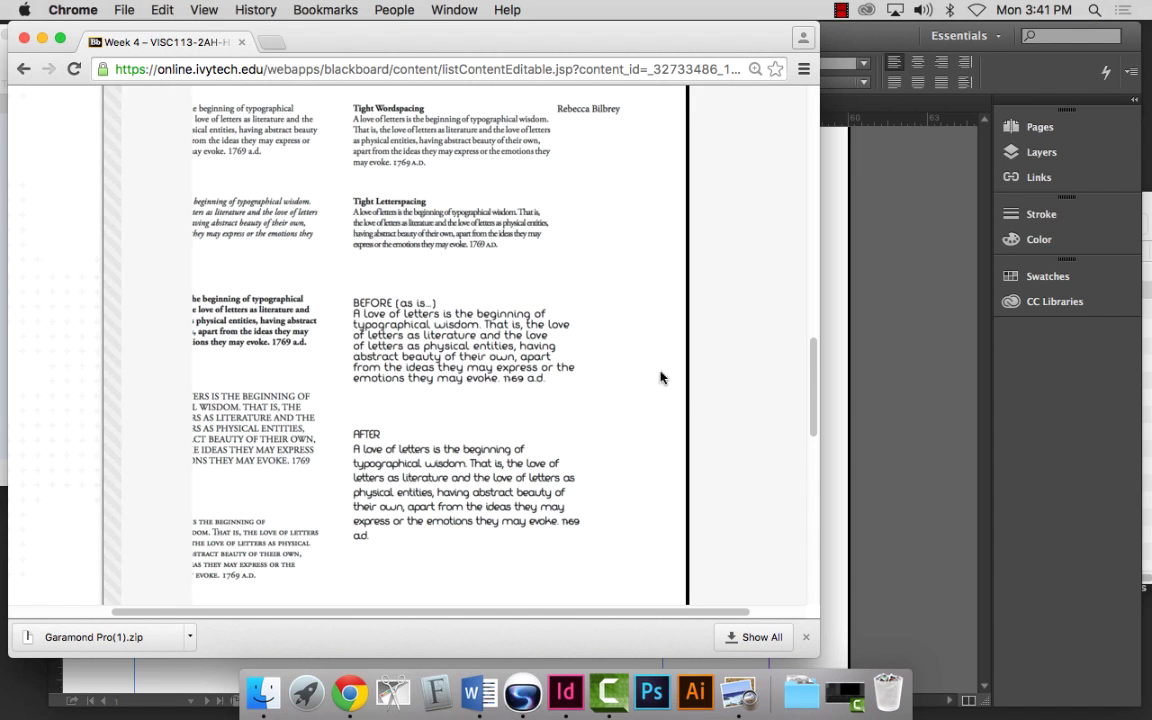
click(919, 379)
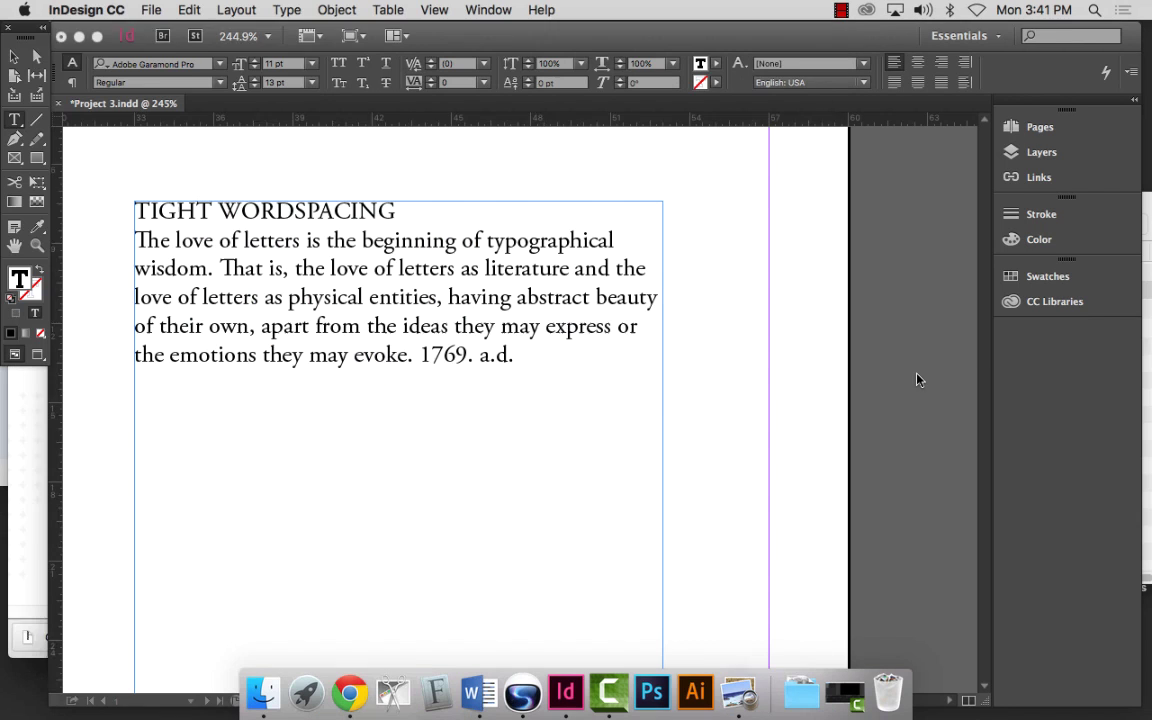
drag(551, 356, 126, 240)
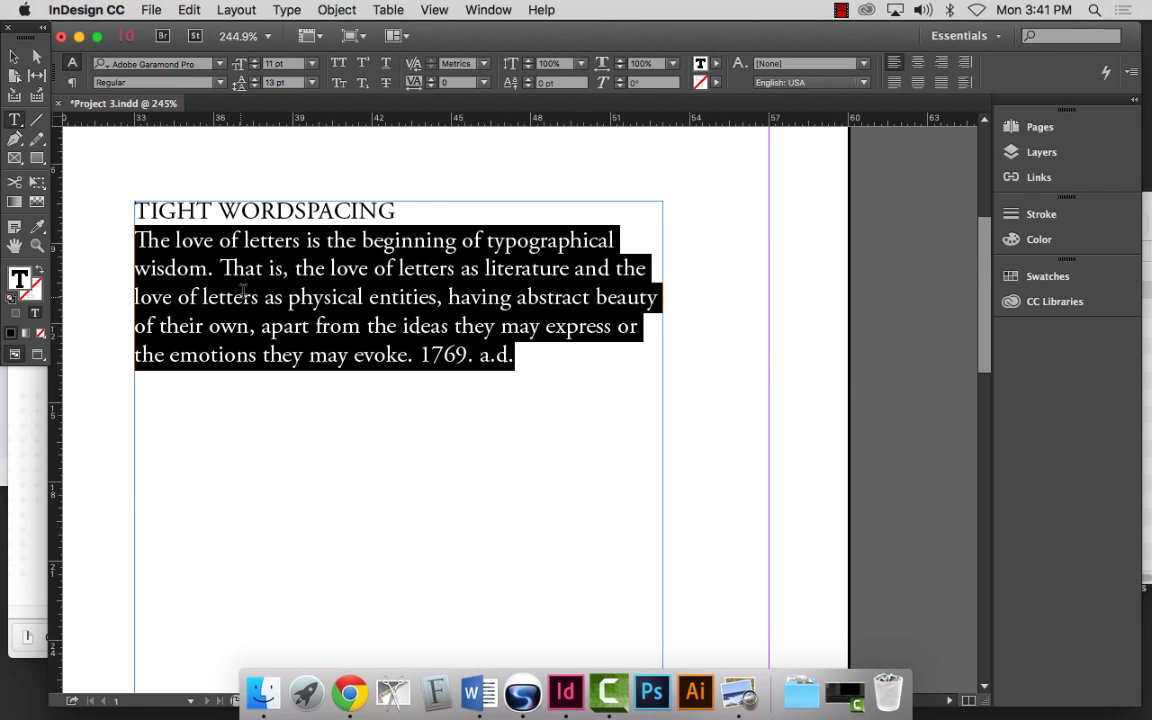
click(393, 353)
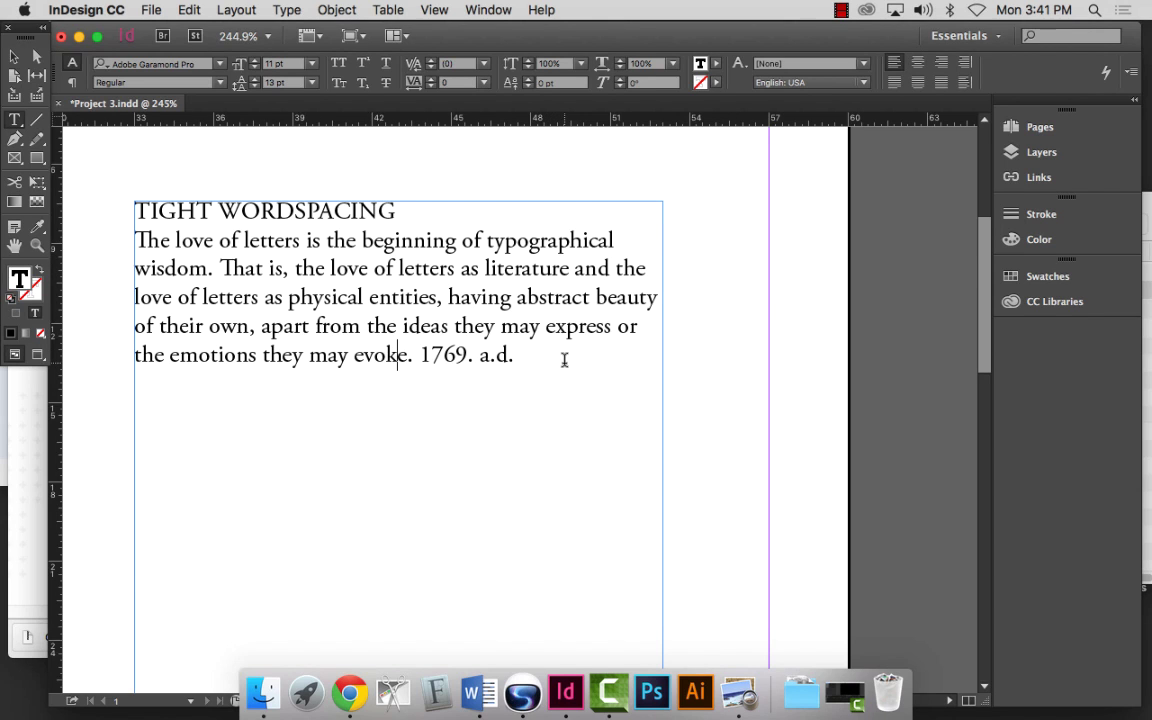
Open the Justification settings for the whole paragraph below the "TIGHT WORDSPACING" heading, keeping the dialog clear of the text.
key(super+minus)
key(super+minus)
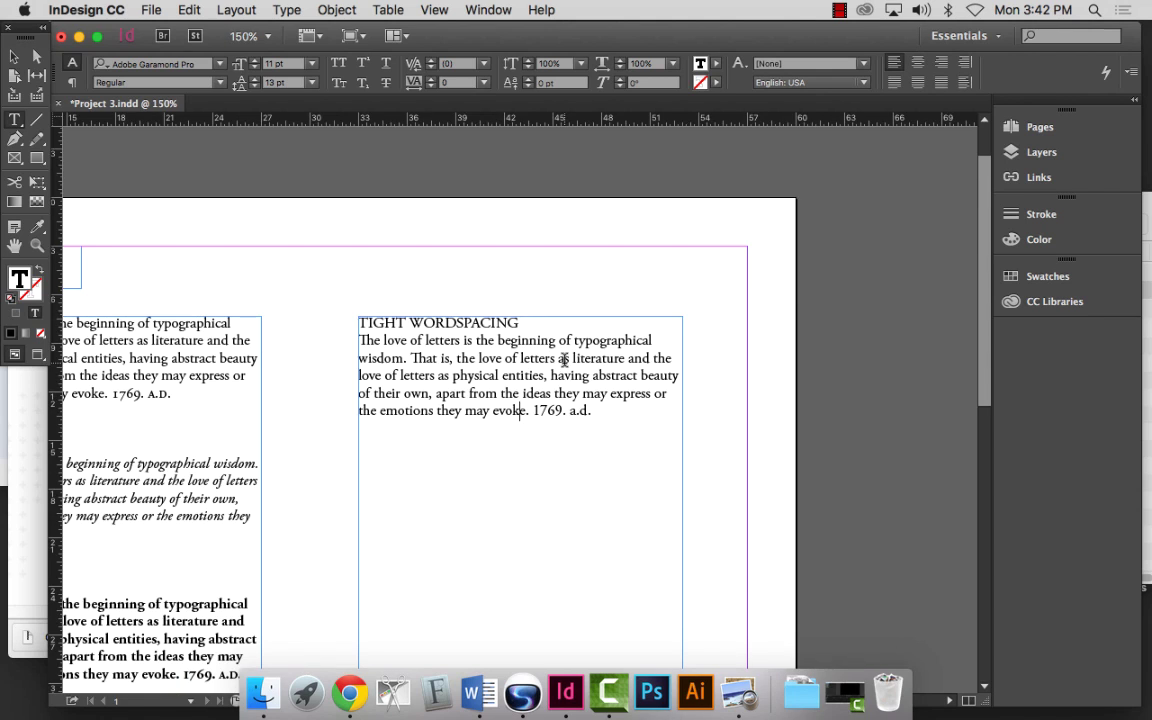
key(super+minus)
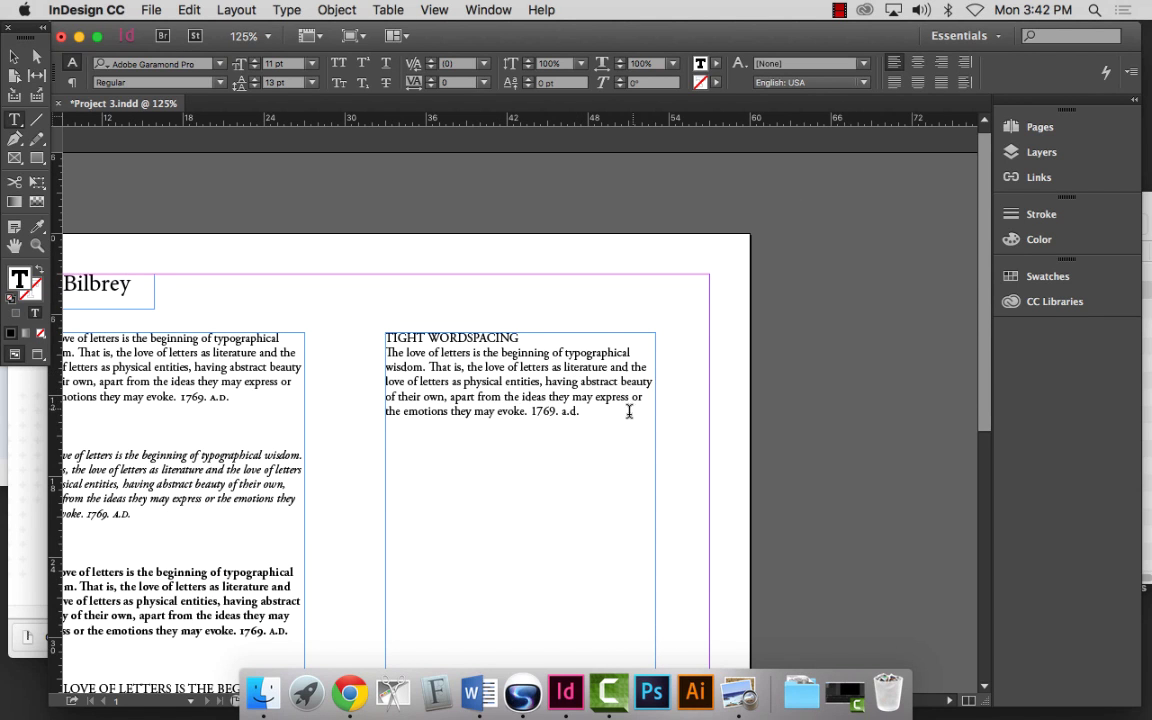
drag(630, 411, 441, 367)
double_click(441, 367)
double_click(441, 367)
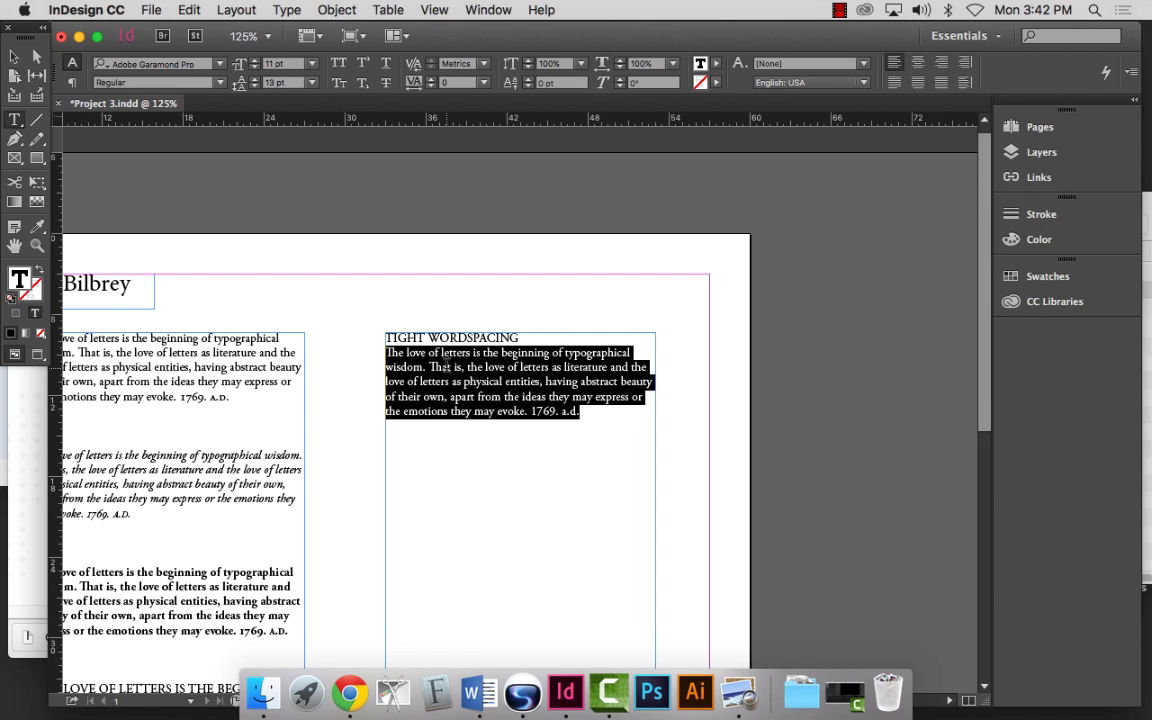
click(1131, 73)
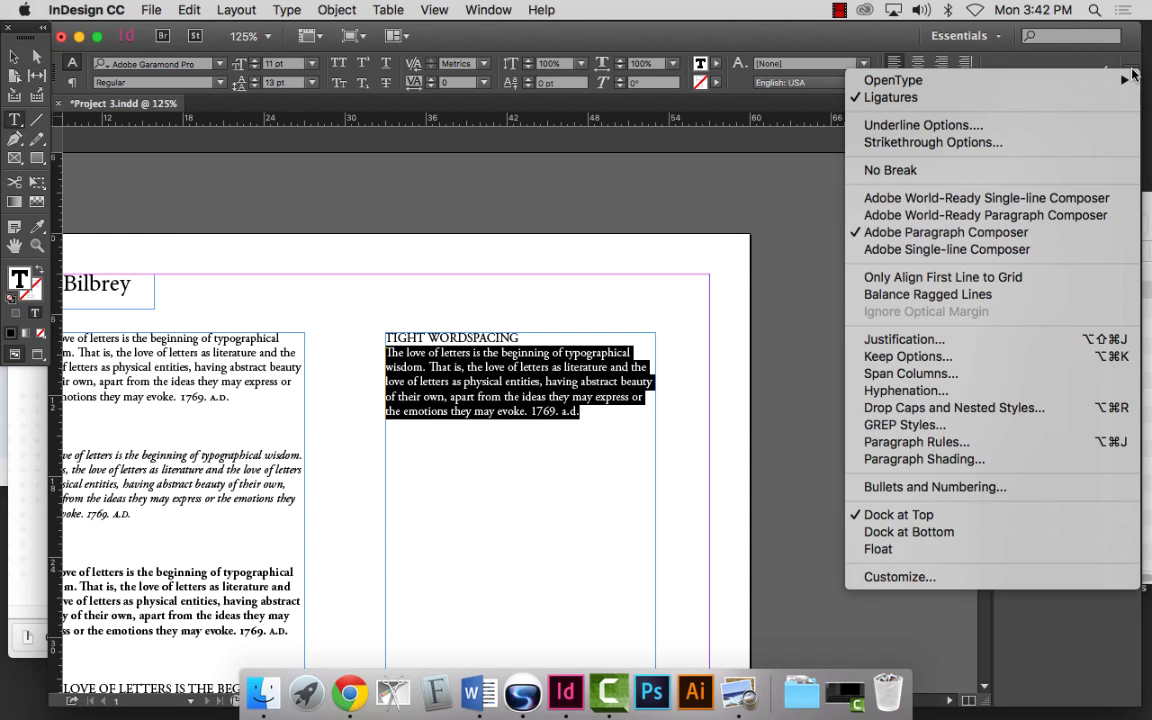
click(1132, 73)
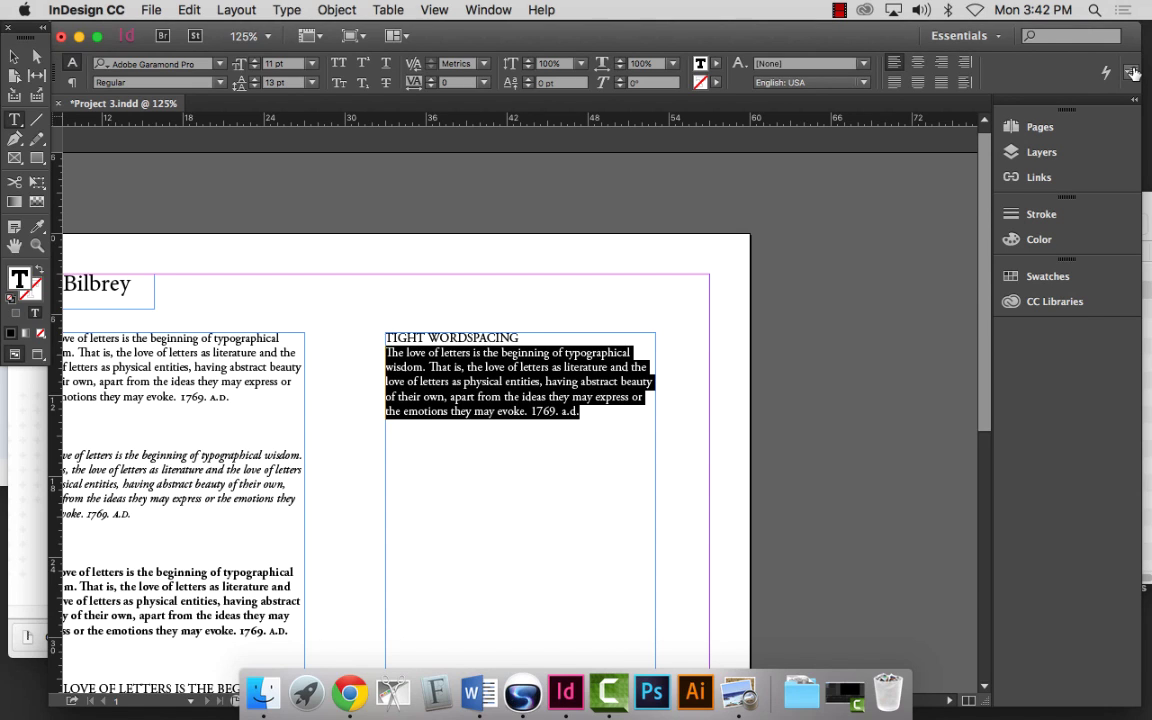
click(1133, 73)
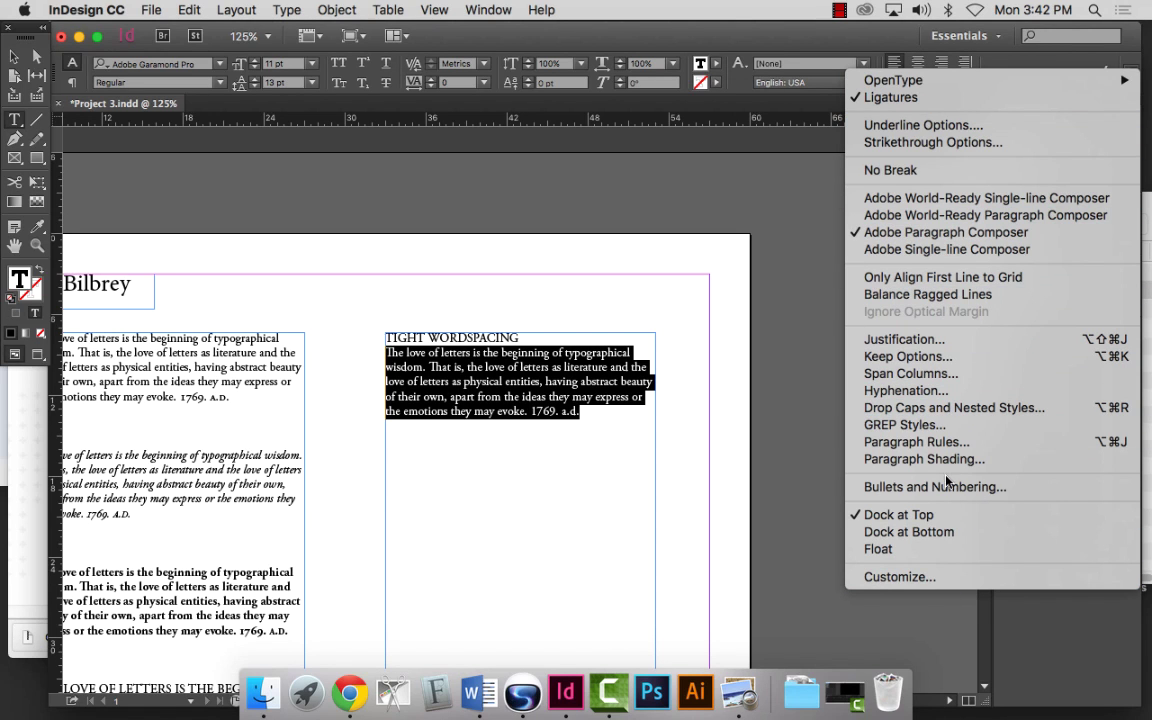
click(926, 340)
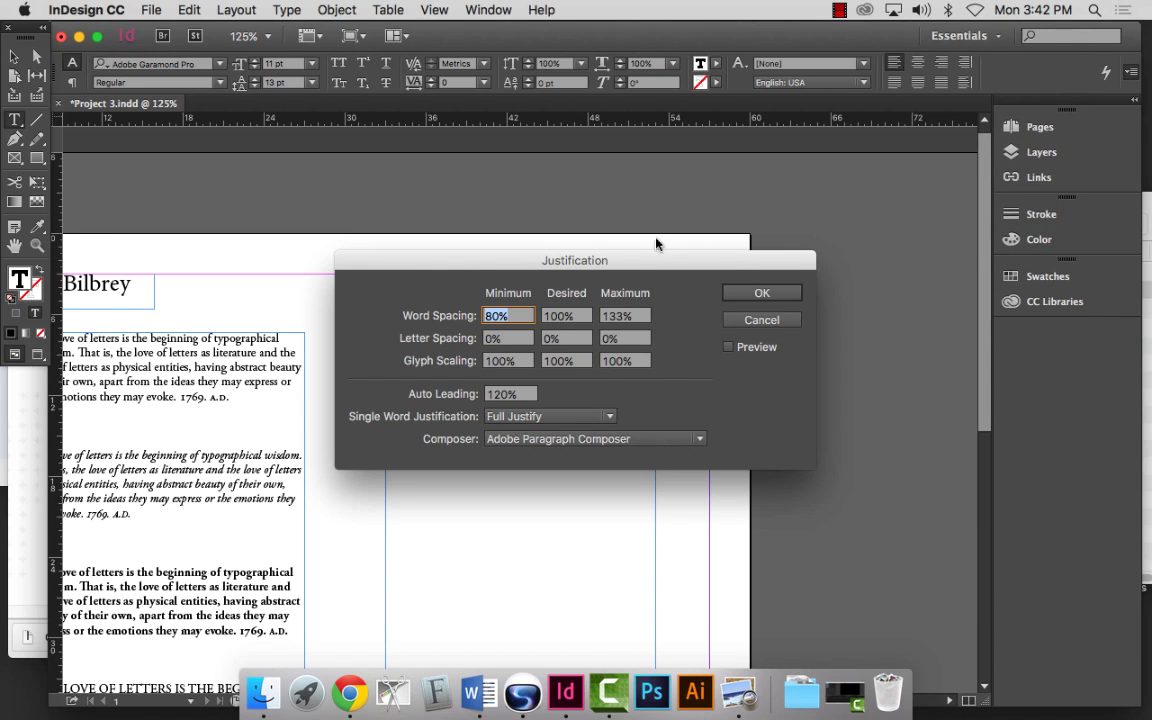
drag(615, 242, 792, 114)
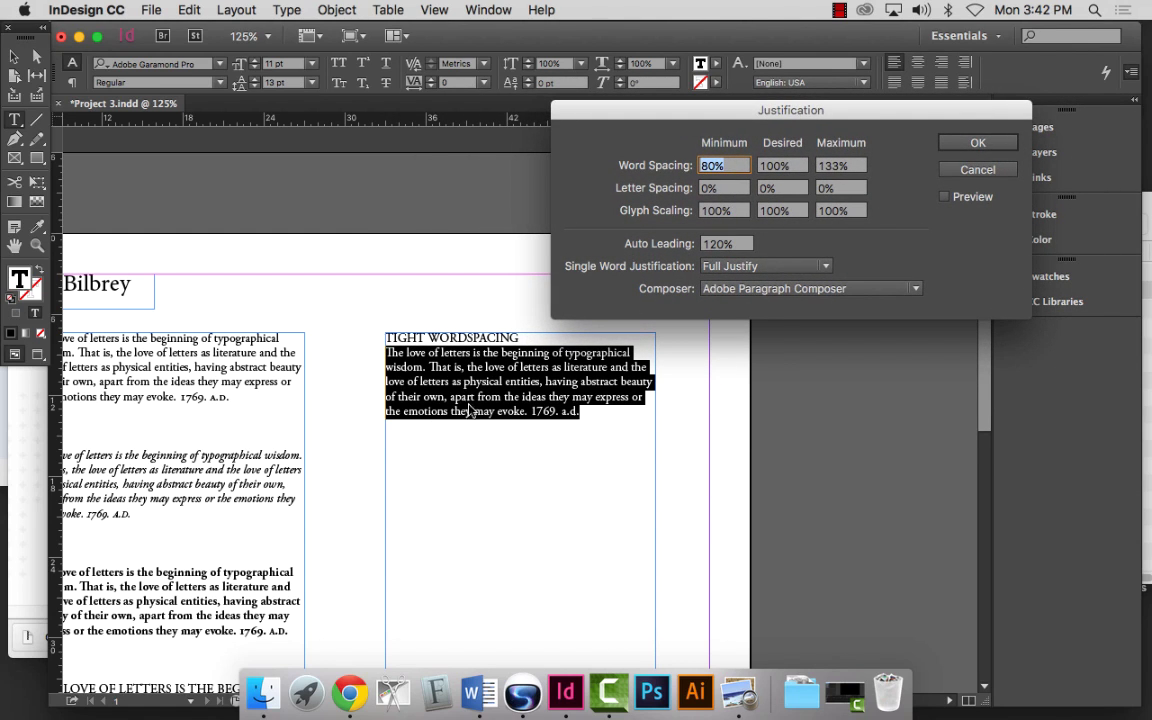
drag(728, 118, 728, 112)
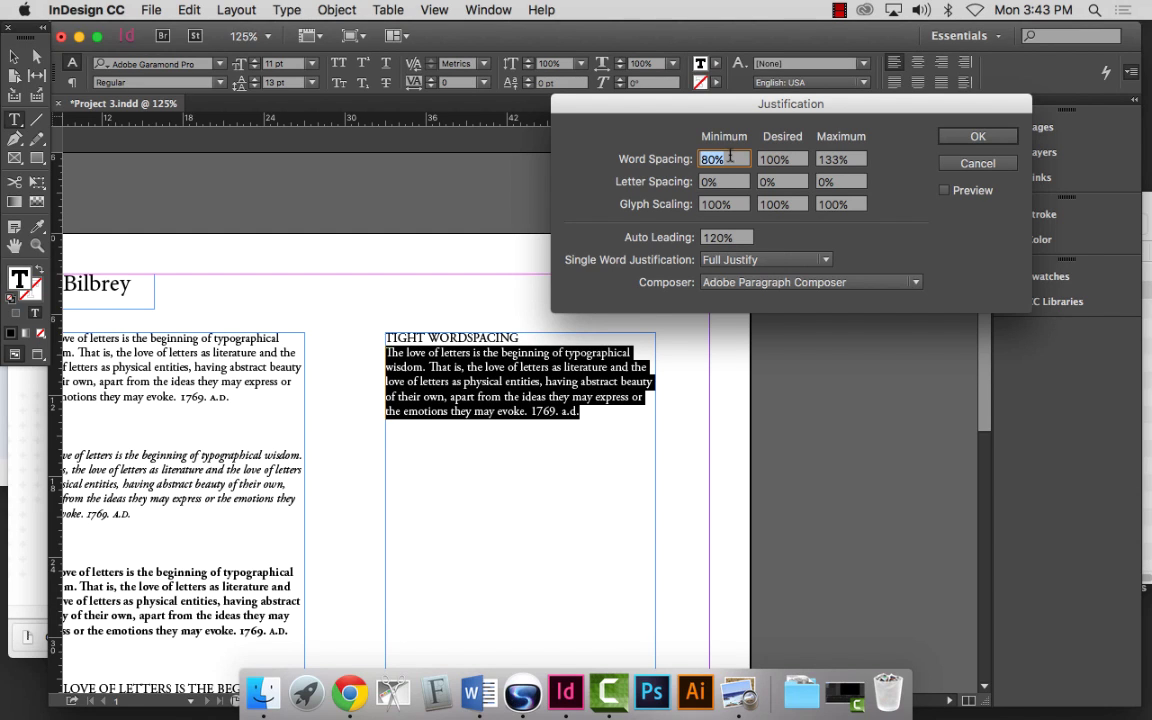
Set the paragraph's minimum word spacing to 60% and desired word spacing to 80%, with the preview turned on.
click(736, 160)
drag(742, 158, 686, 152)
text(60)
key(Tab)
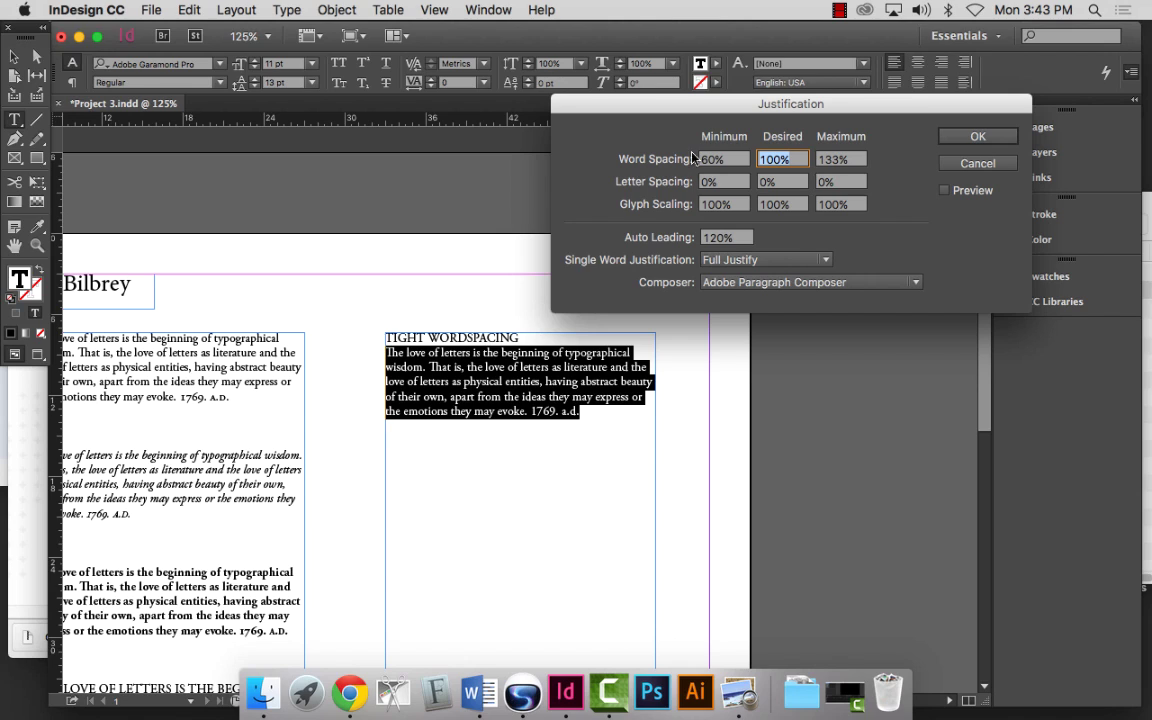
click(945, 190)
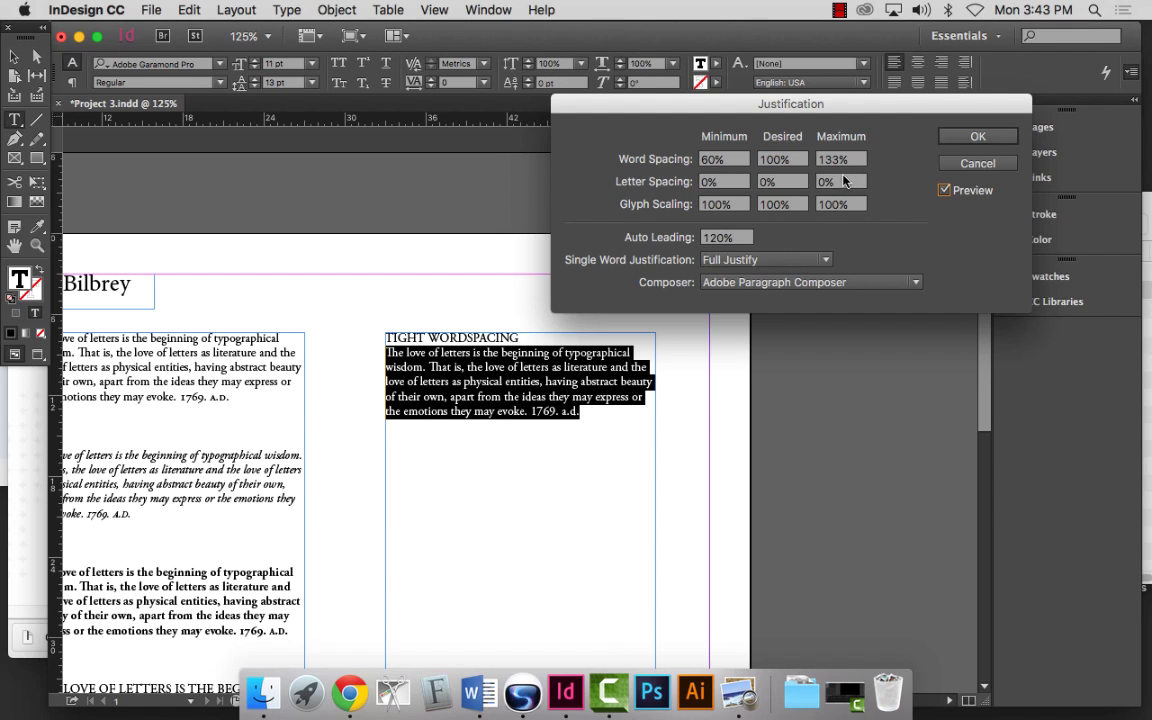
click(762, 159)
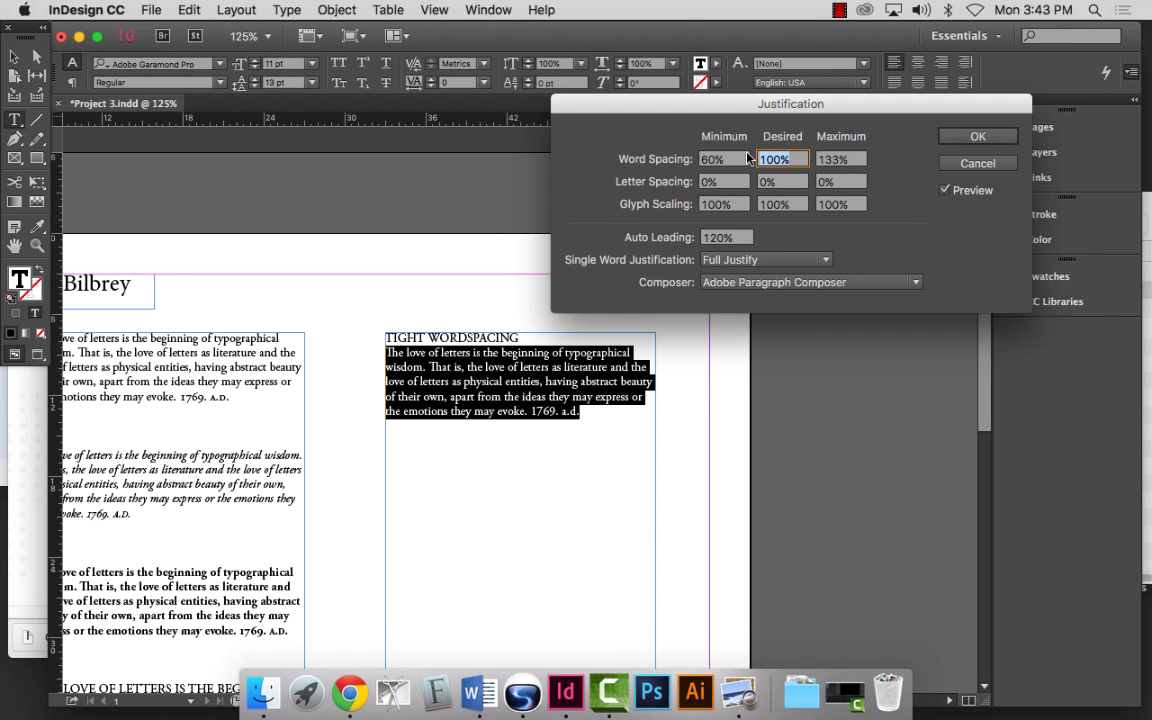
text(80)
key(Tab)
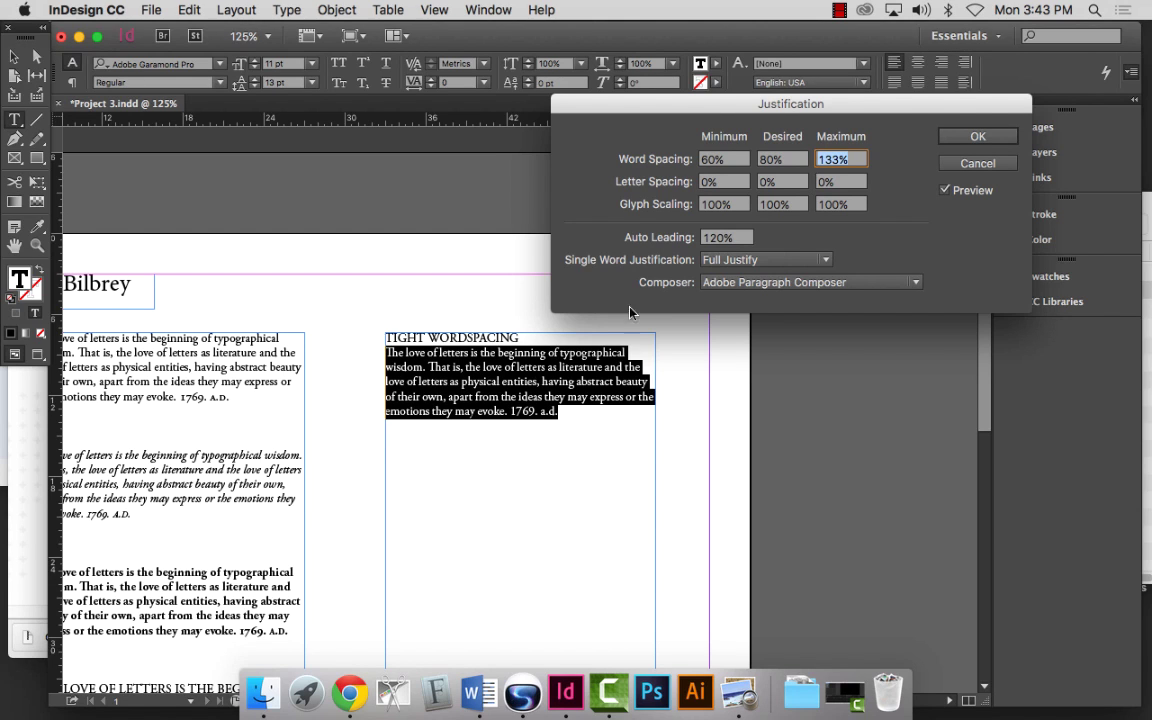
Set the paragraph's maximum word spacing to 113% and apply the justification settings.
click(862, 159)
drag(862, 159, 810, 153)
text(10)
key(BackSpace)
text(13)
key(Tab)
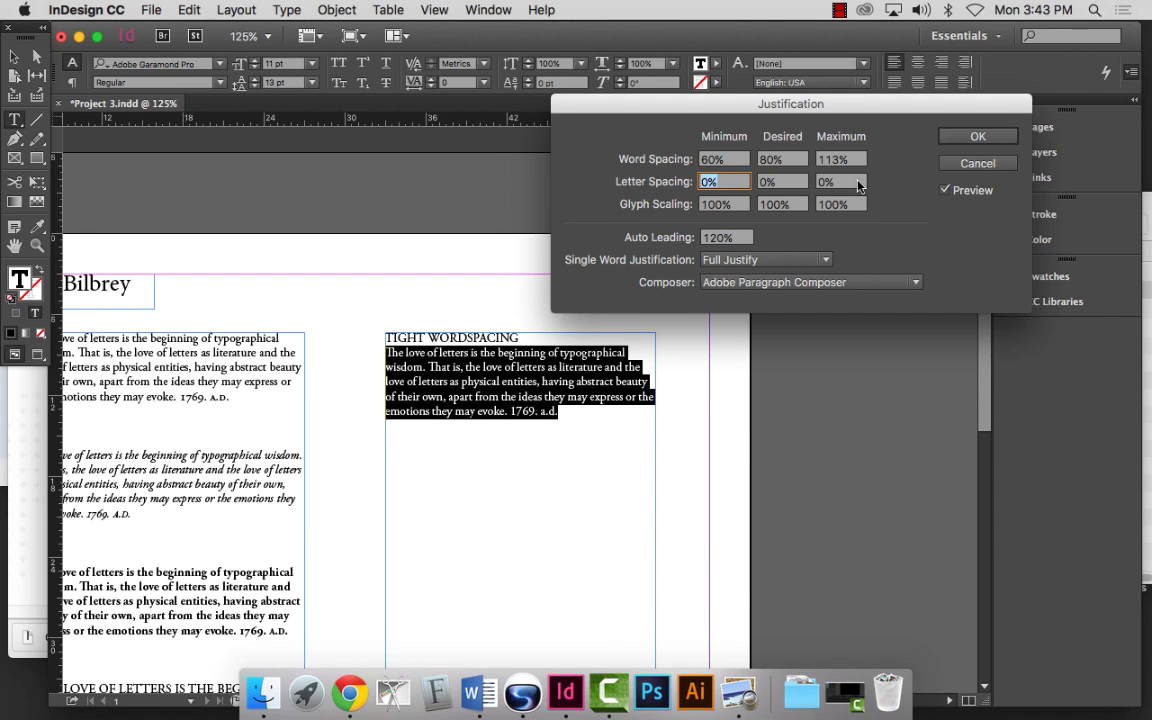
drag(745, 160, 690, 162)
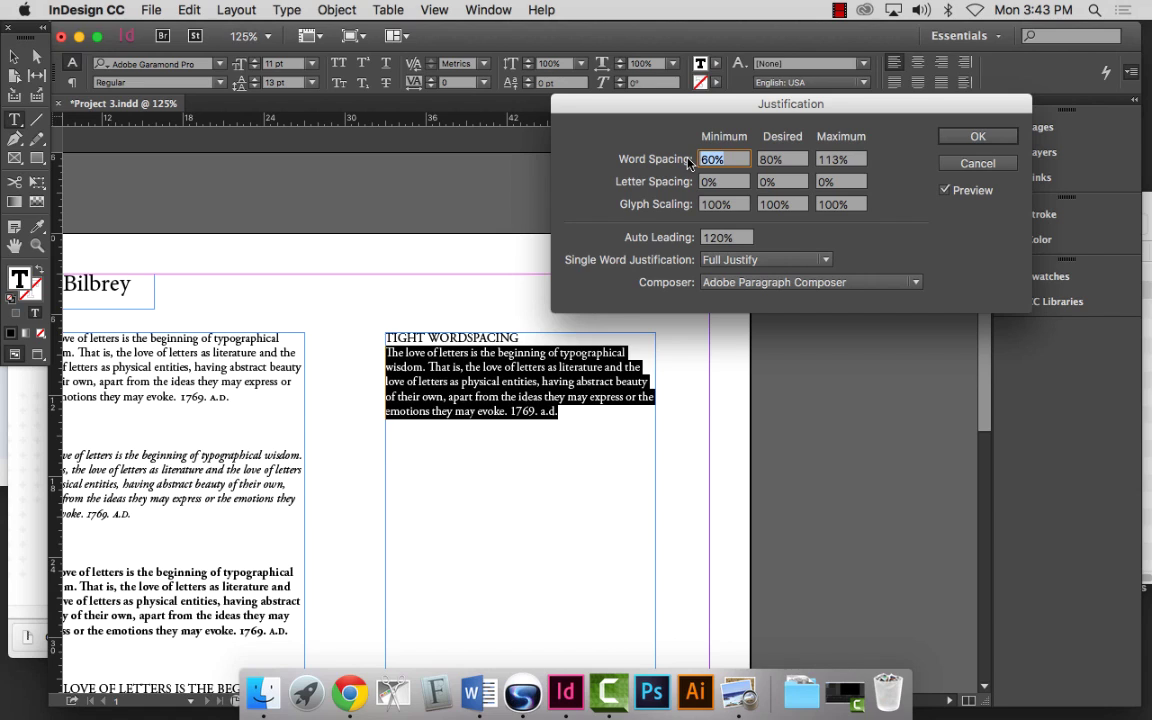
click(850, 160)
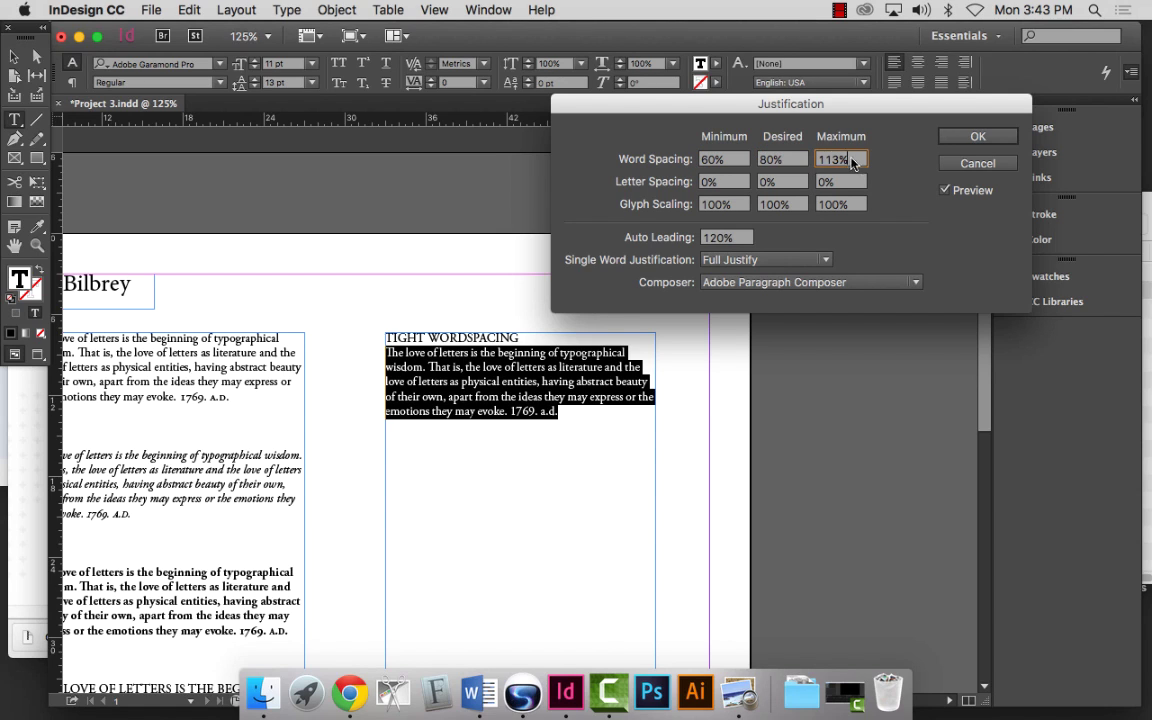
drag(850, 160, 806, 162)
double_click(737, 163)
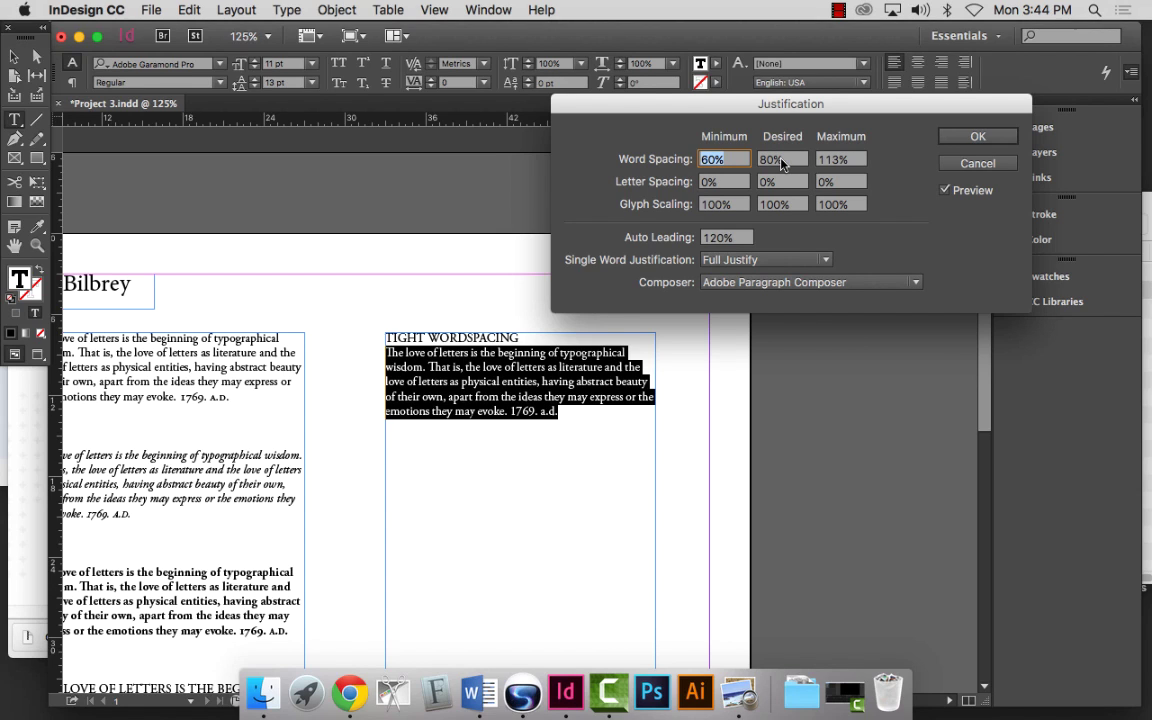
click(974, 137)
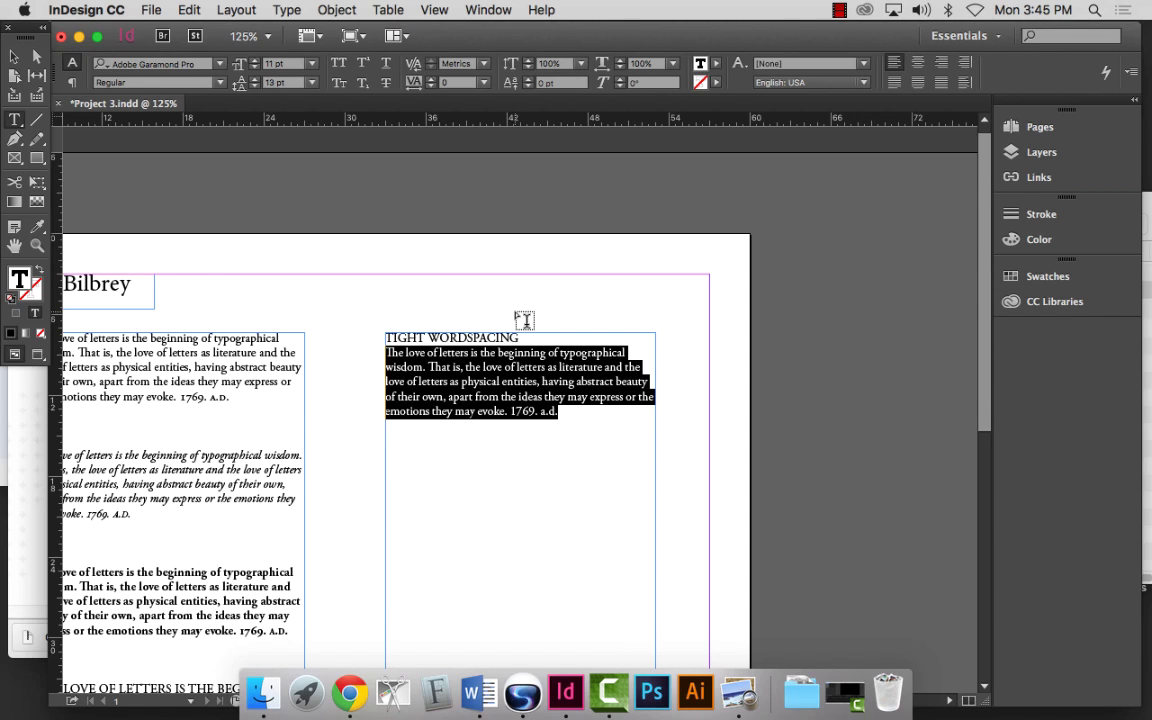
Justify the tight wordspacing paragraph with its last line aligned left.
key(super+shift+j)
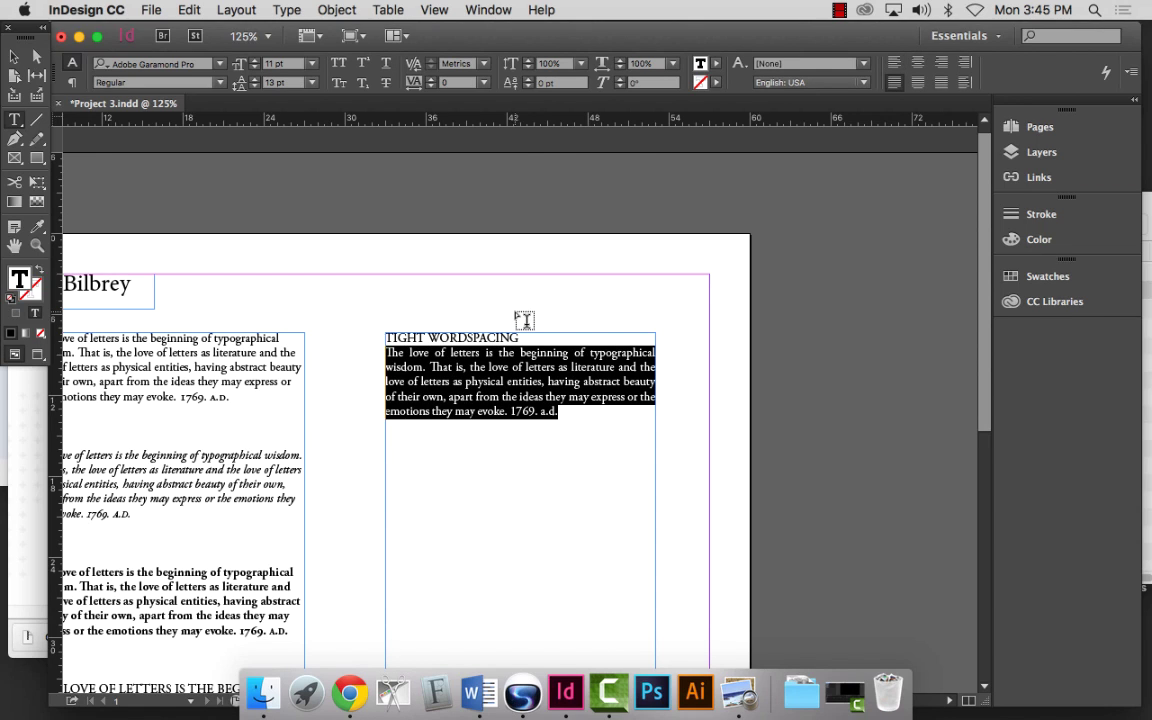
click(538, 406)
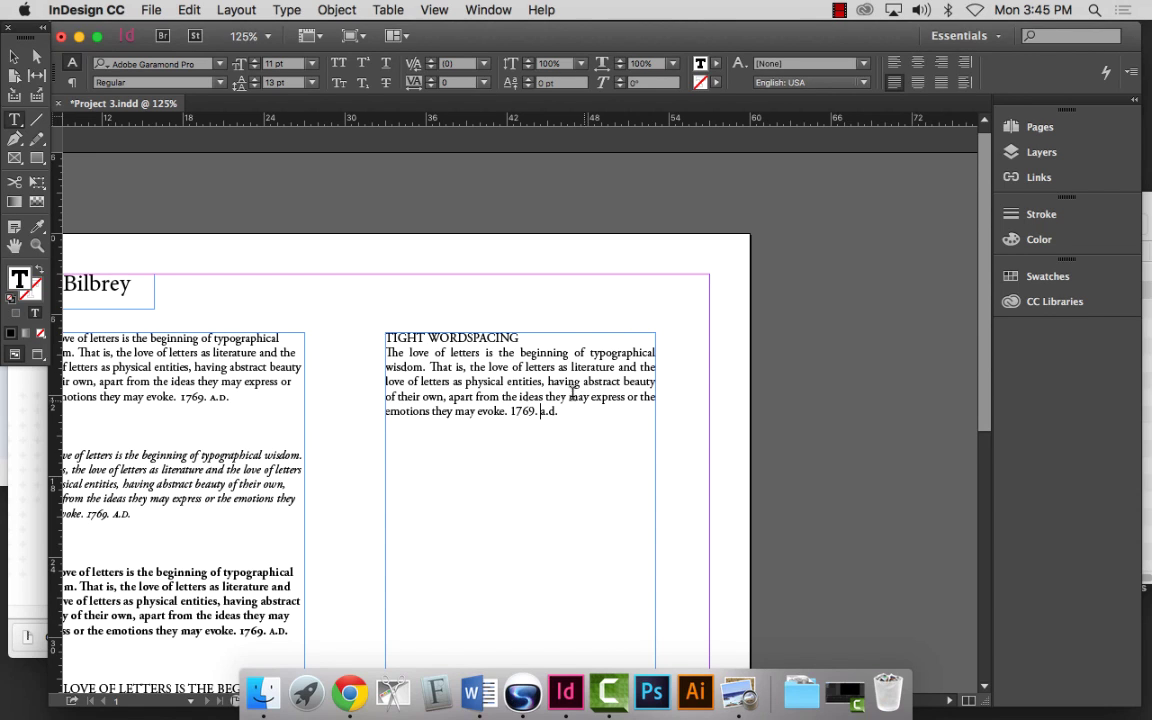
drag(557, 411, 373, 355)
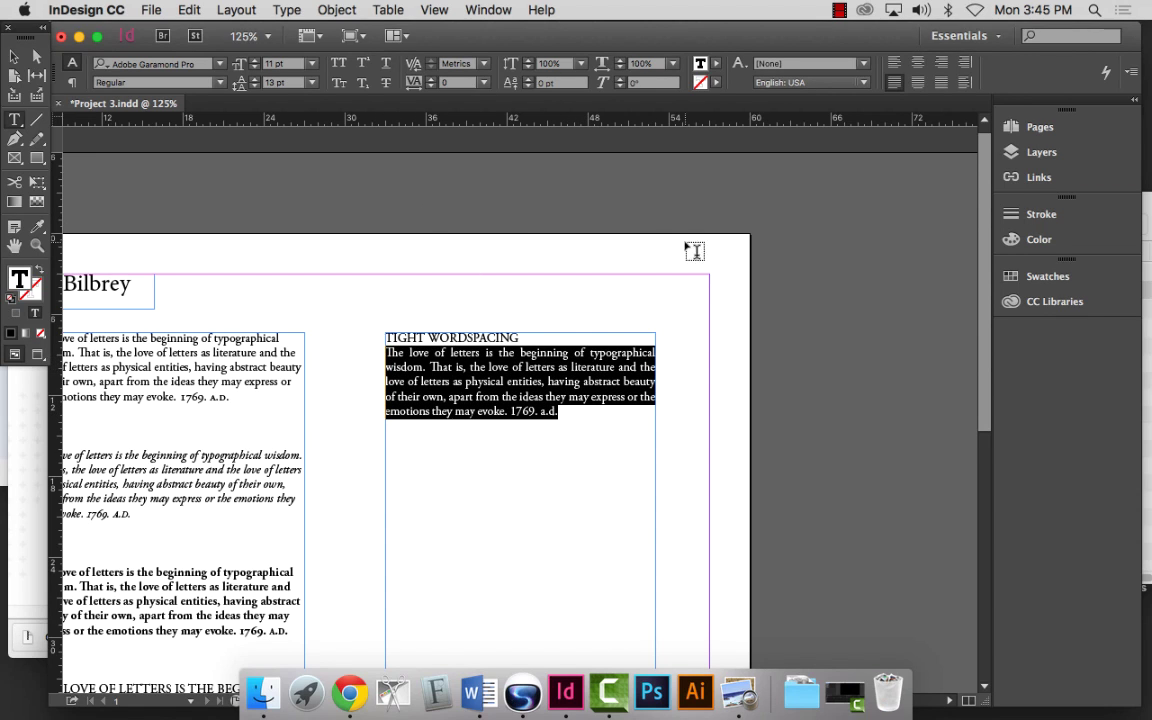
Apply small caps to "1769. a.d." at the end of the tight wordspacing paragraph.
click(35, 245)
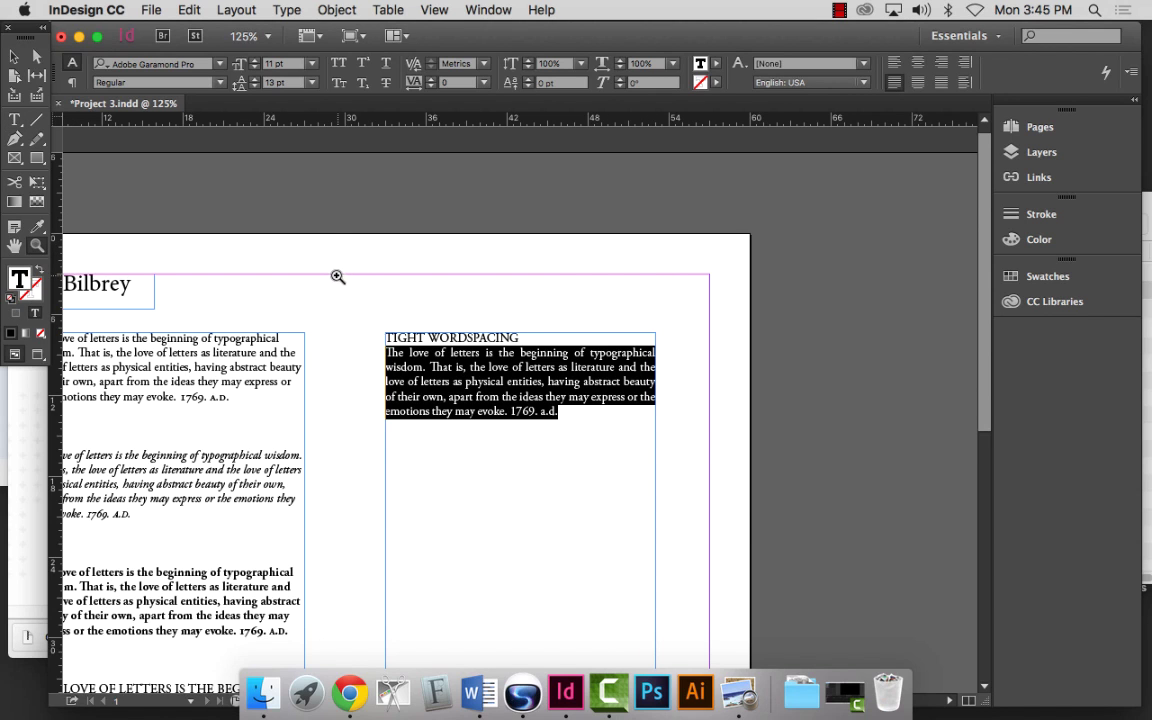
drag(337, 276, 744, 517)
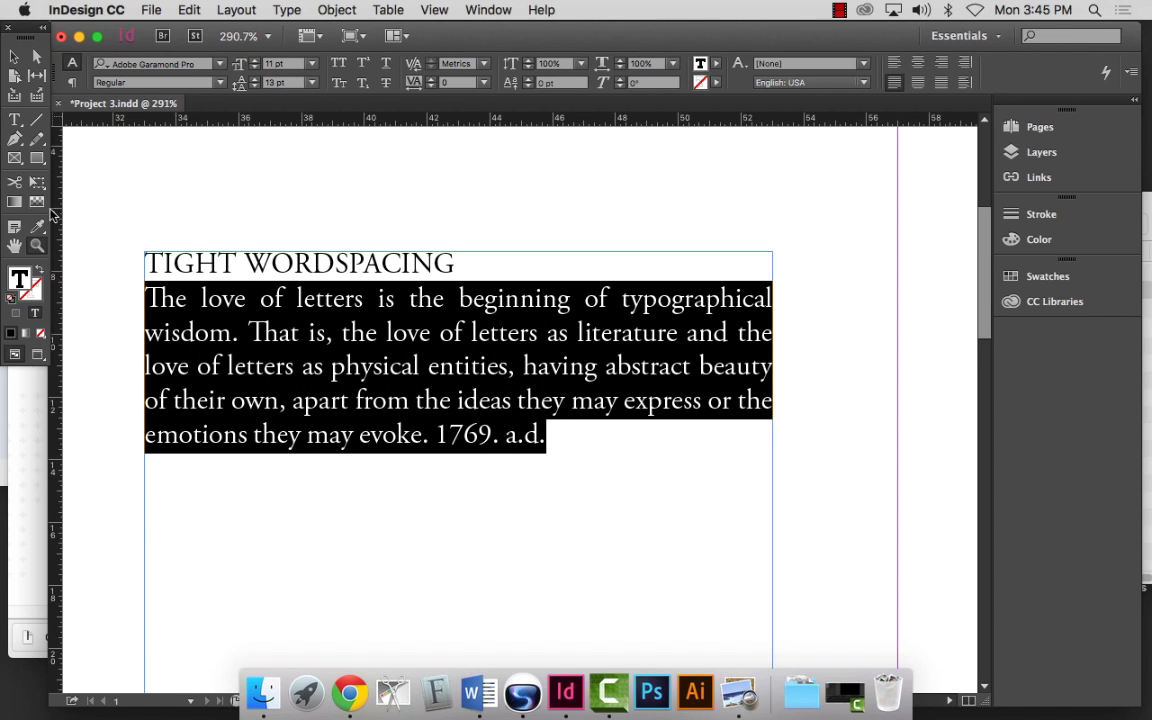
click(15, 119)
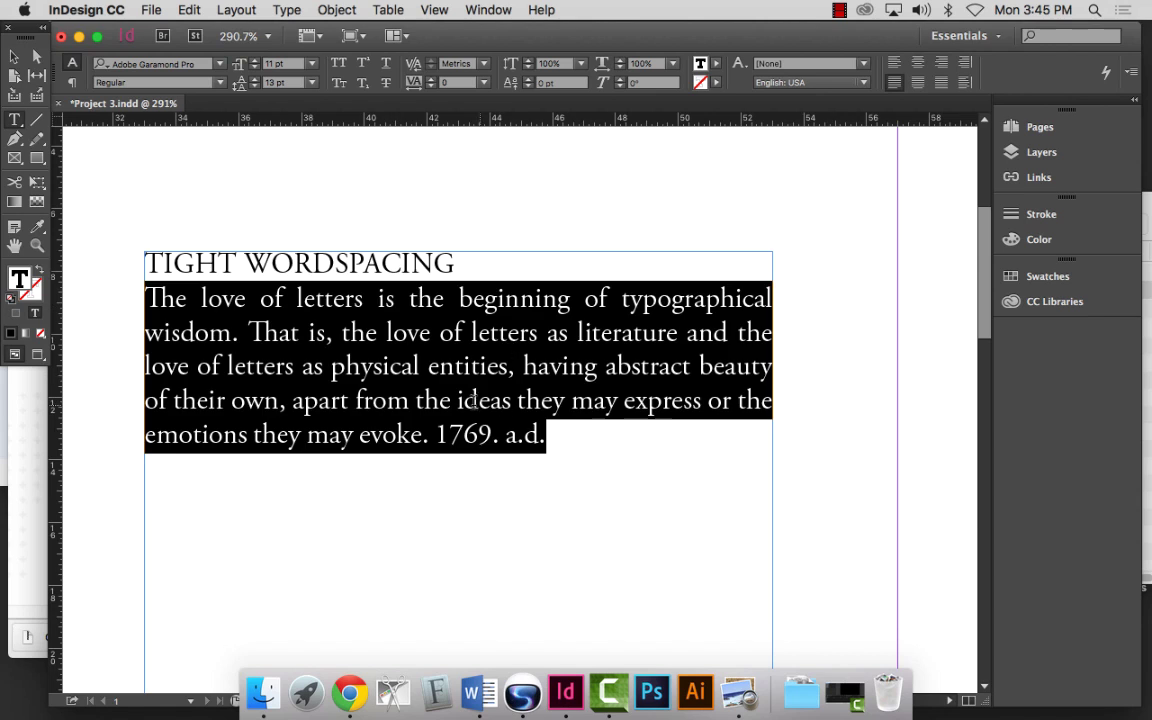
click(545, 434)
drag(548, 434, 433, 434)
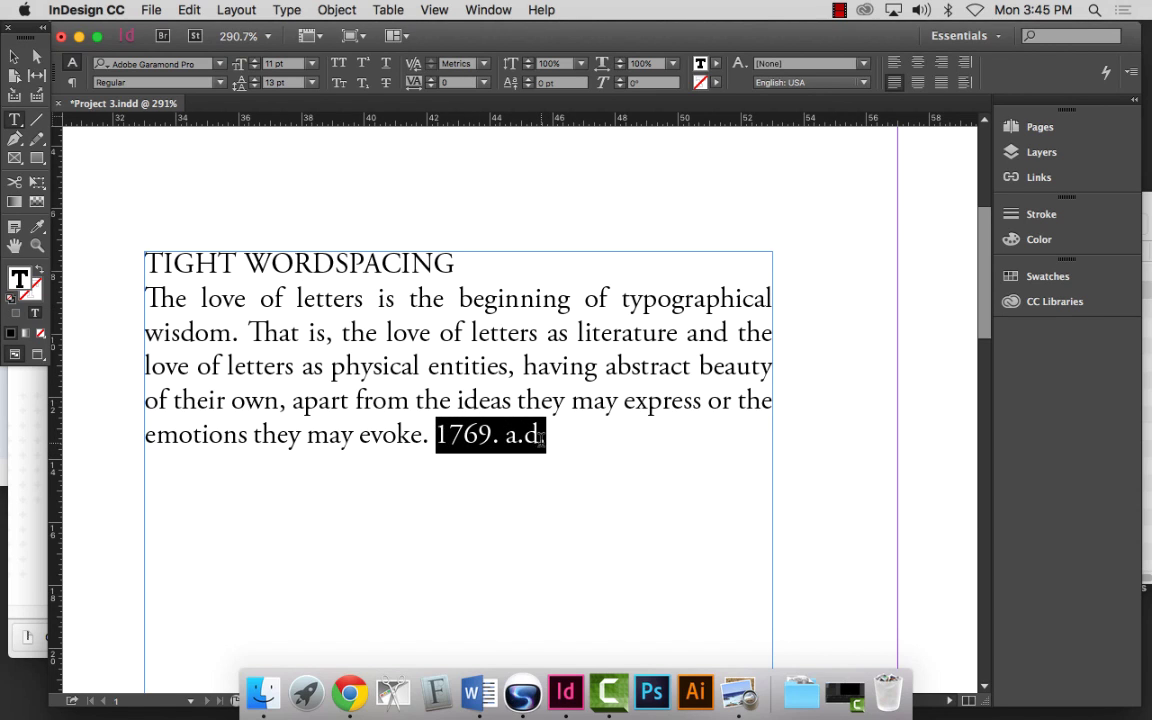
click(339, 83)
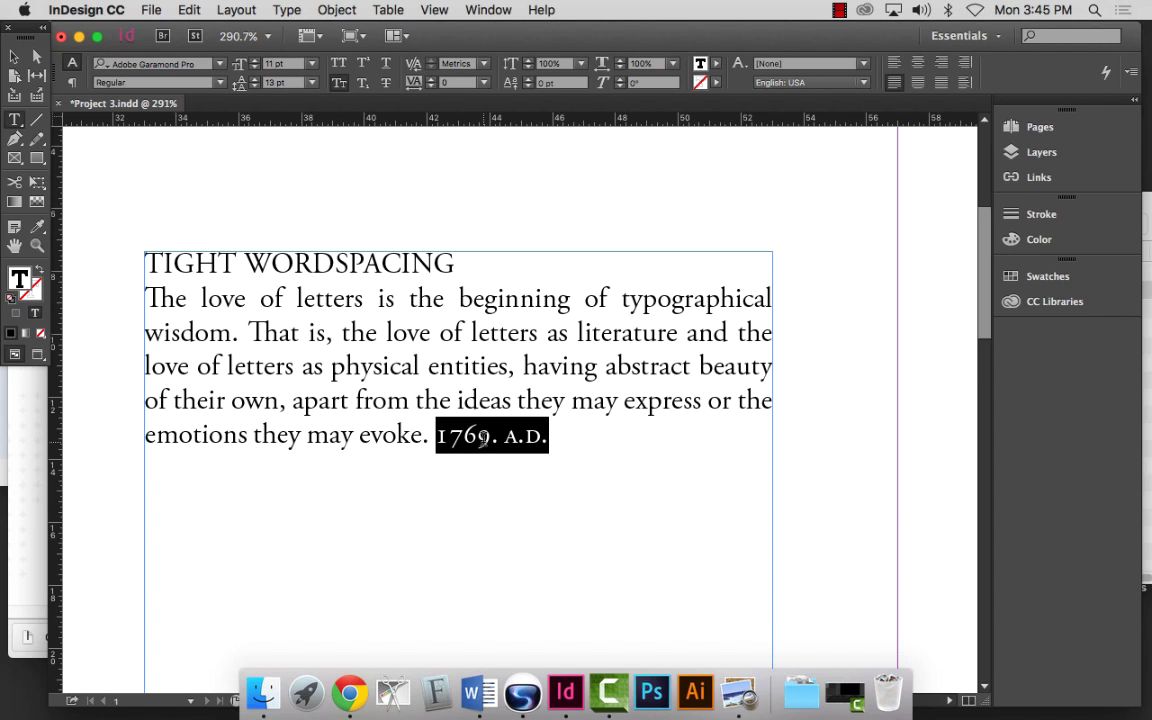
Review the OpenType options for the closing date and the Justification settings of the tight wordspacing paragraph.
click(1131, 71)
mouse_move(1010, 78)
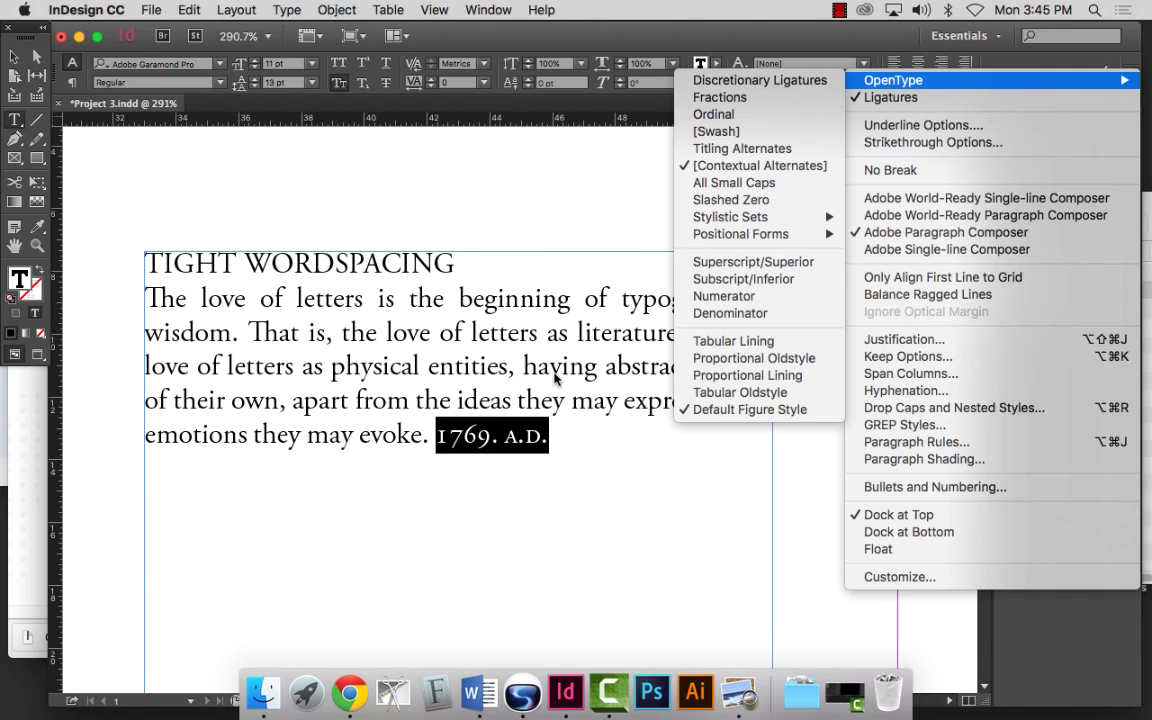
click(525, 342)
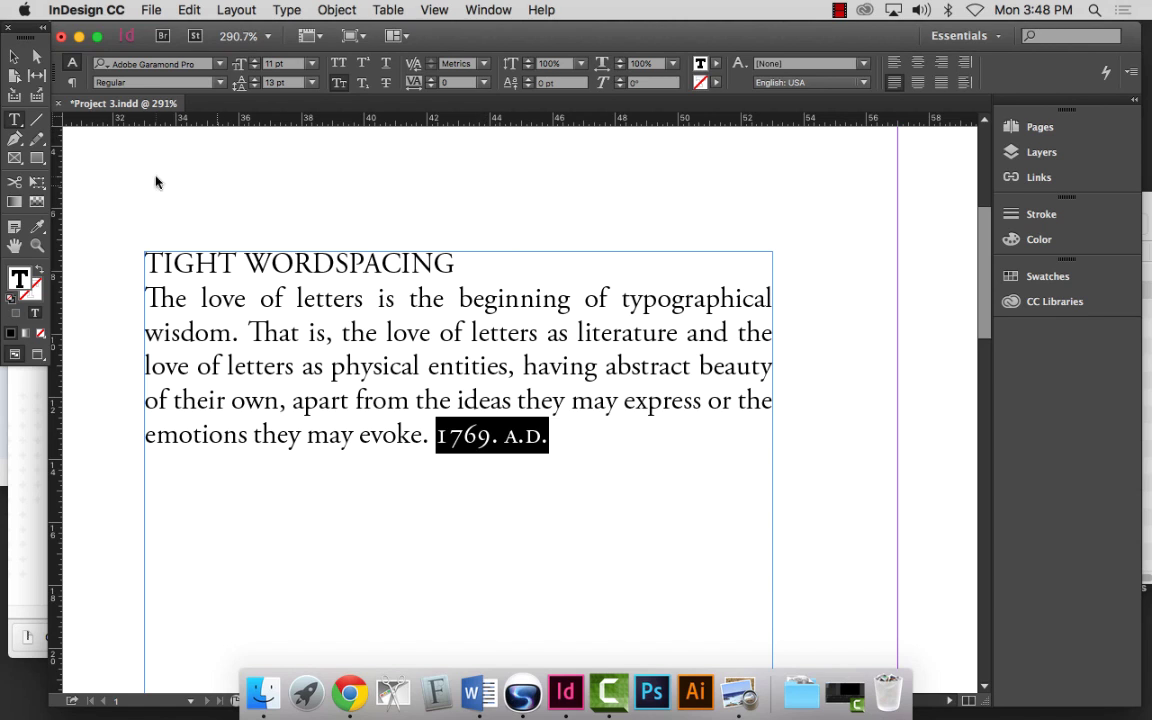
triple_click(360, 332)
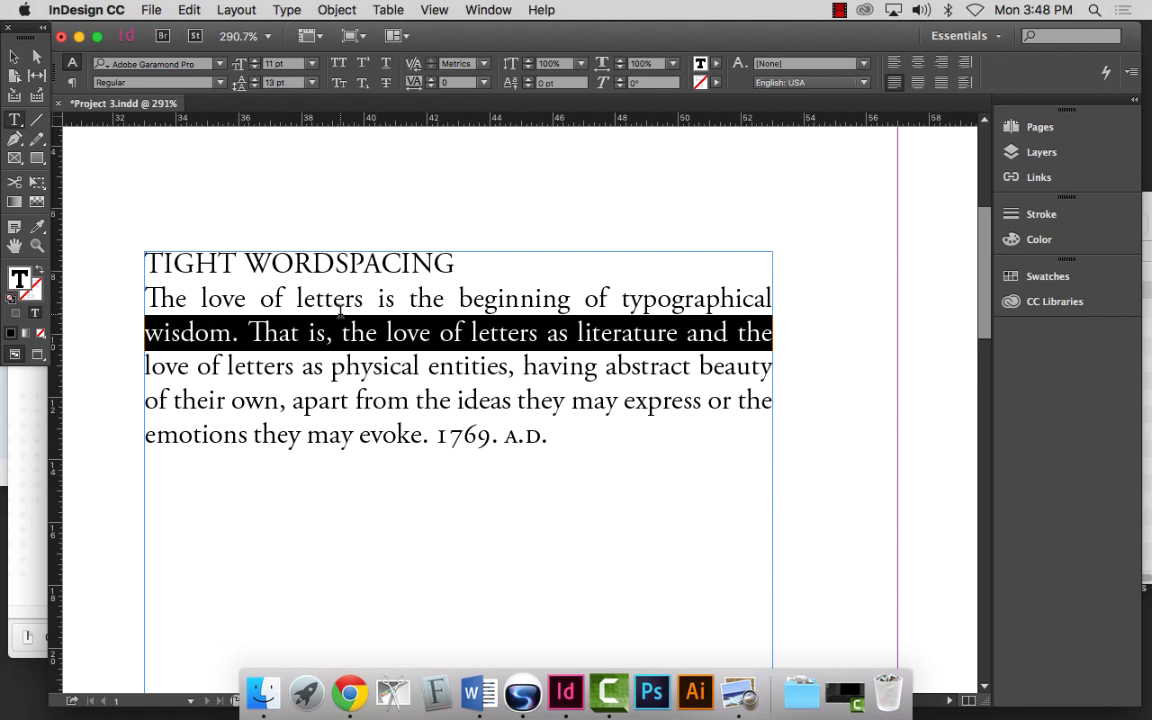
click(384, 350)
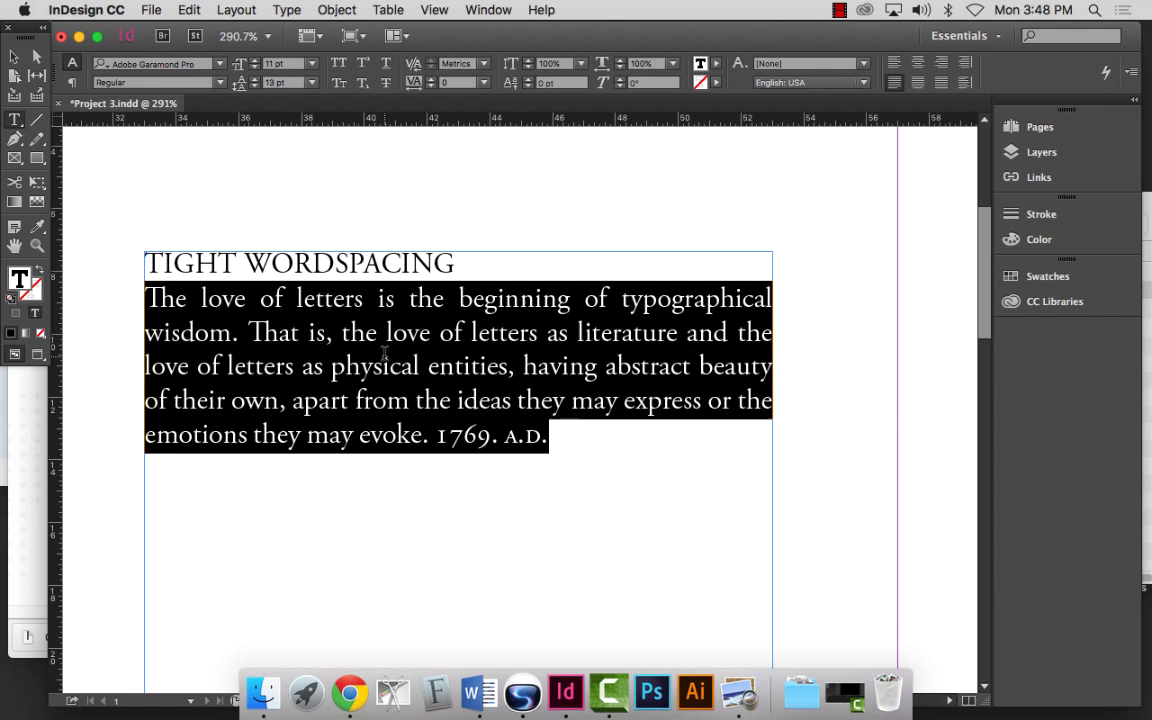
click(1131, 71)
click(920, 341)
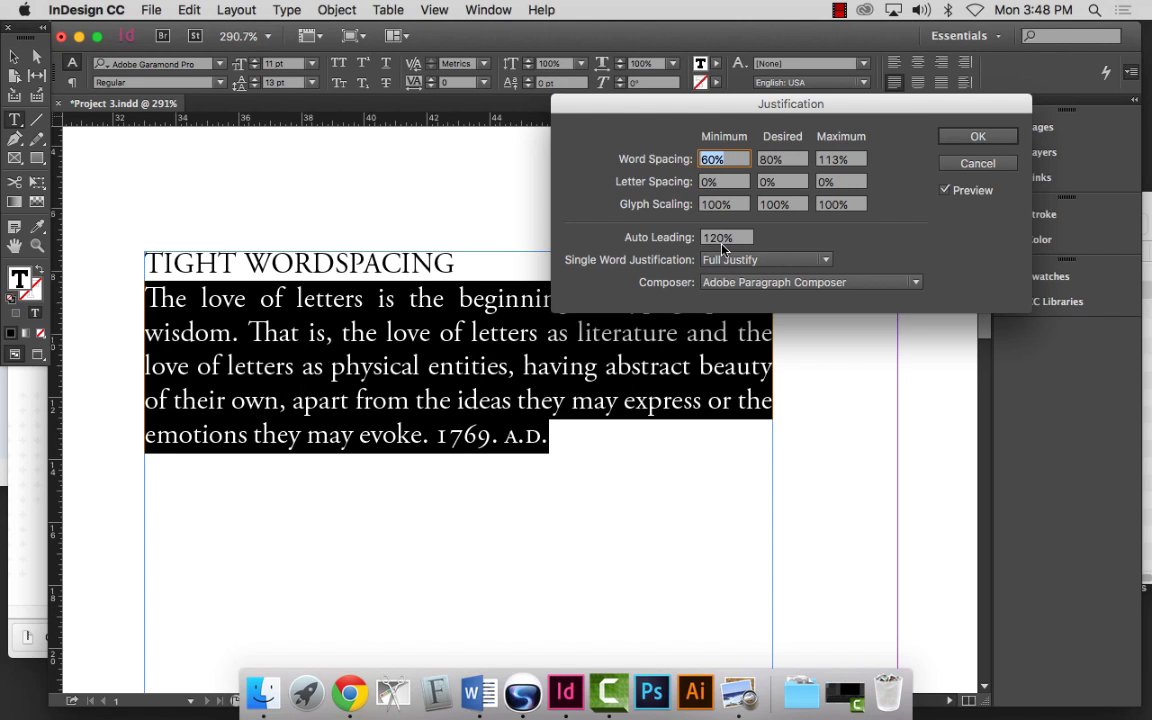
click(977, 165)
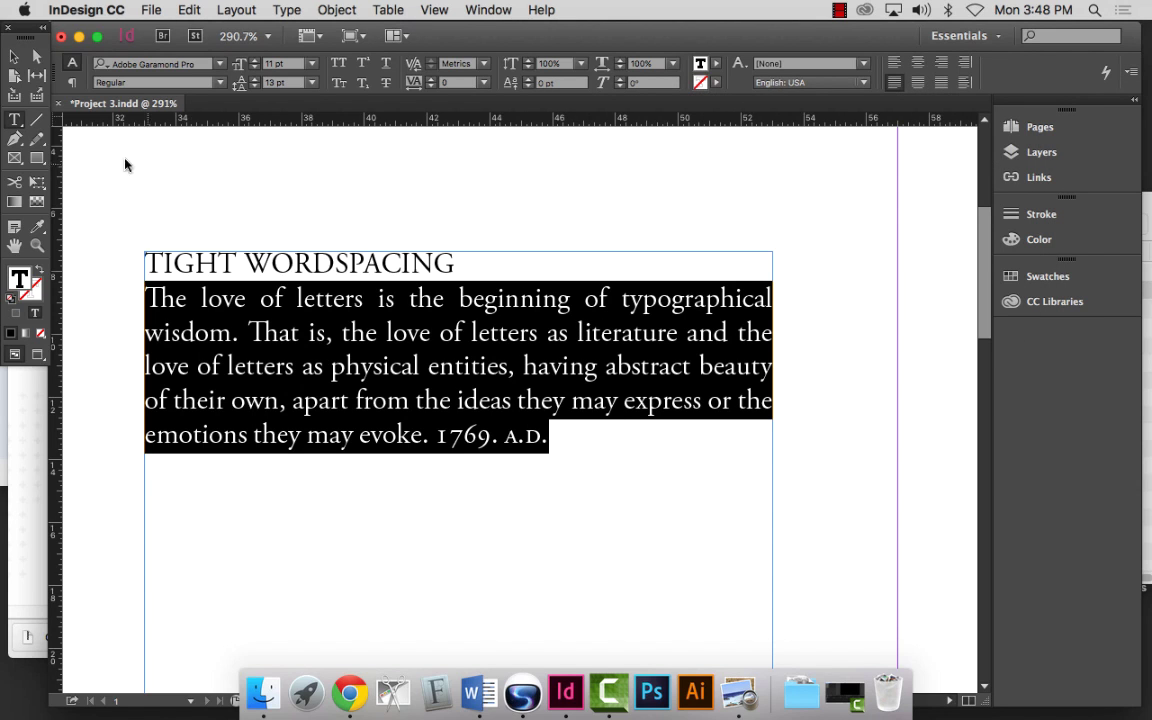
Review the layout of both columns on the full page, and return to the Type tool.
click(15, 57)
key(super+0)
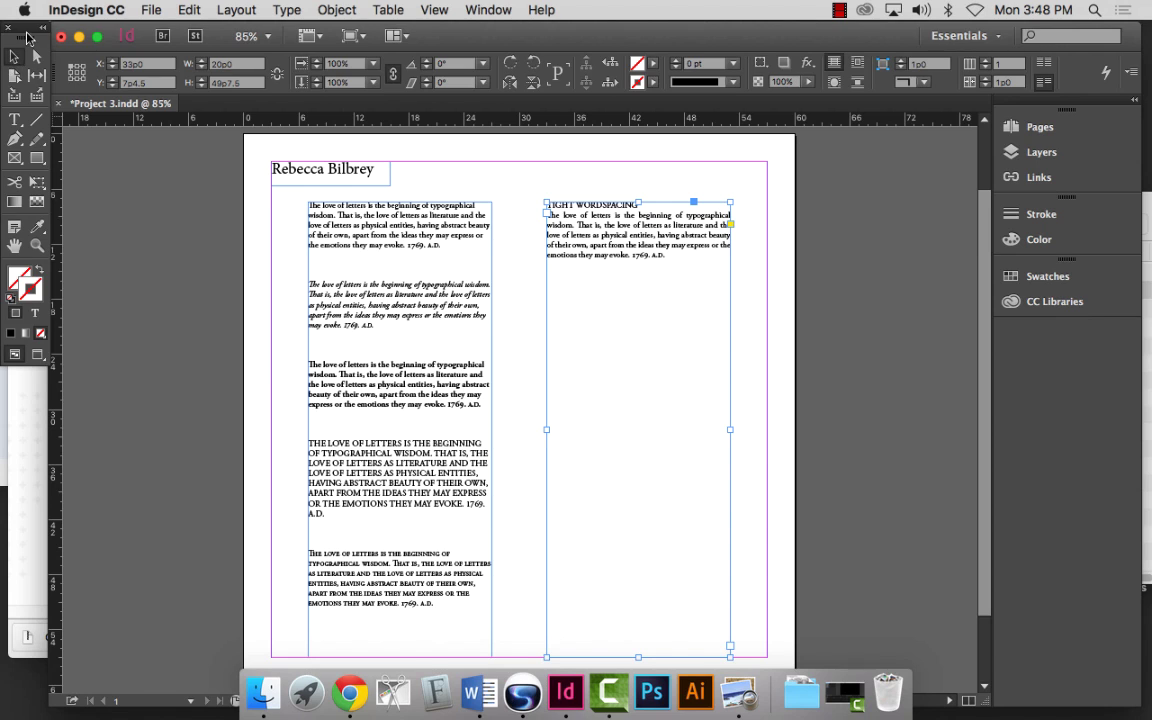
mouse_move(22, 36)
mouse_down()
mouse_move(42, 60)
mouse_move(20, 34)
mouse_up()
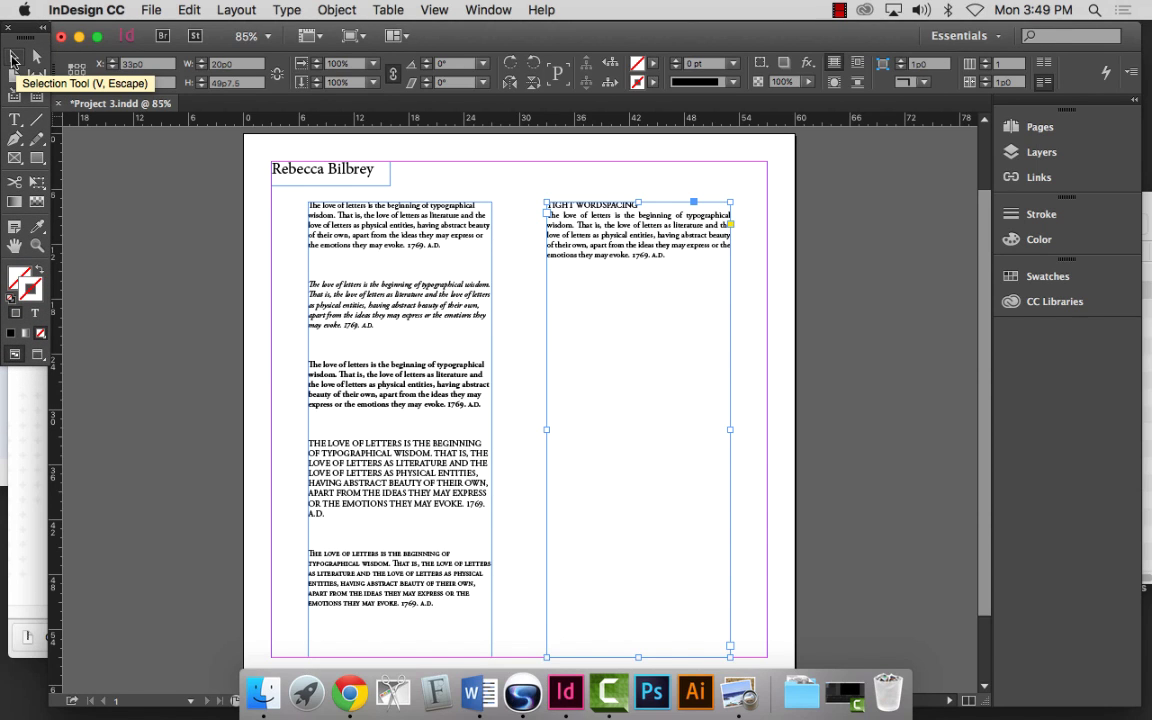
click(15, 118)
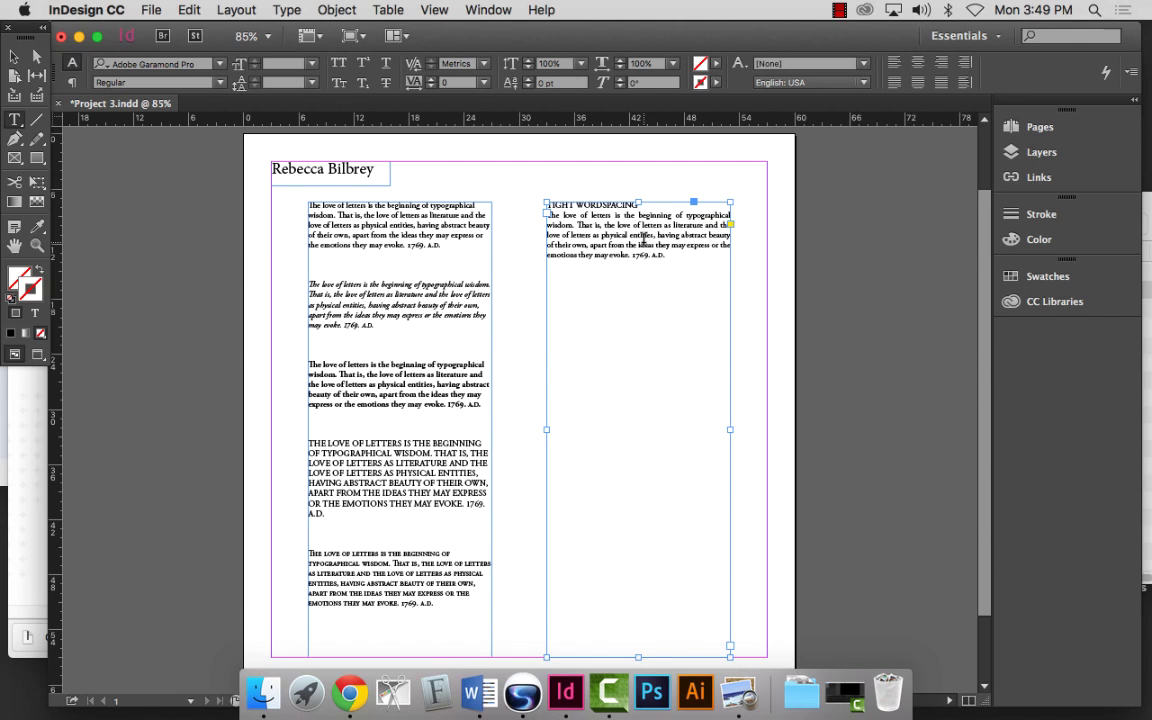
Check the width of the first and second column text frames, including a close-up of the tight wordspacing frame.
click(13, 57)
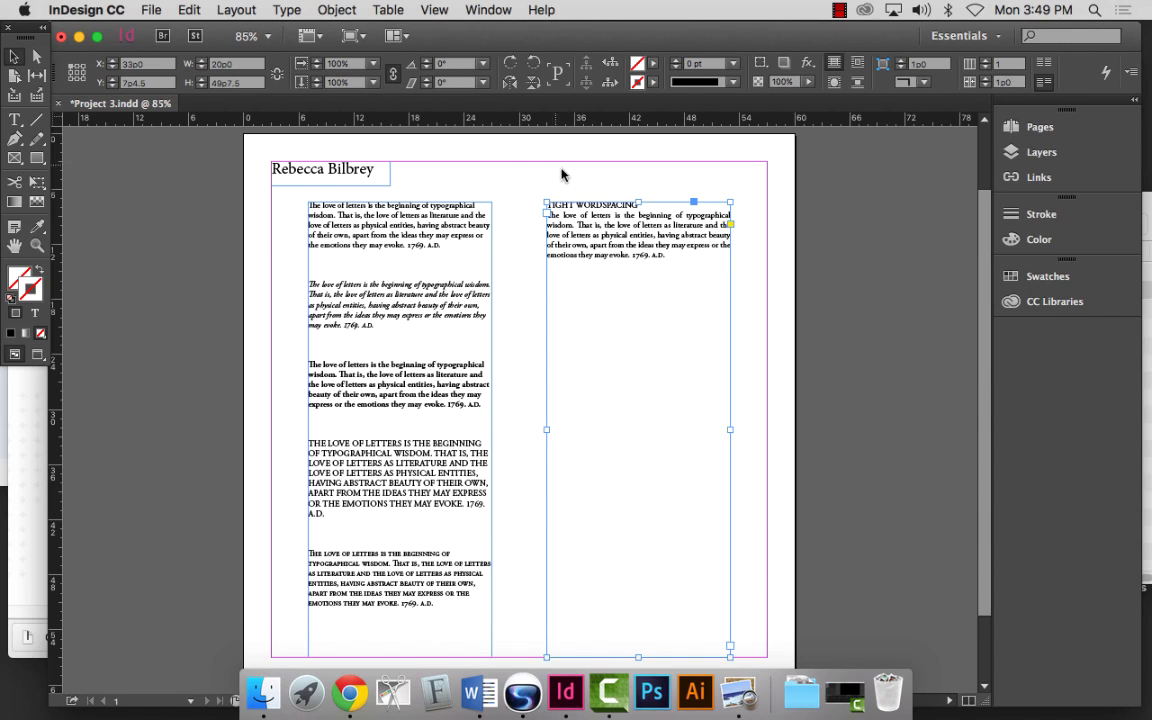
click(236, 63)
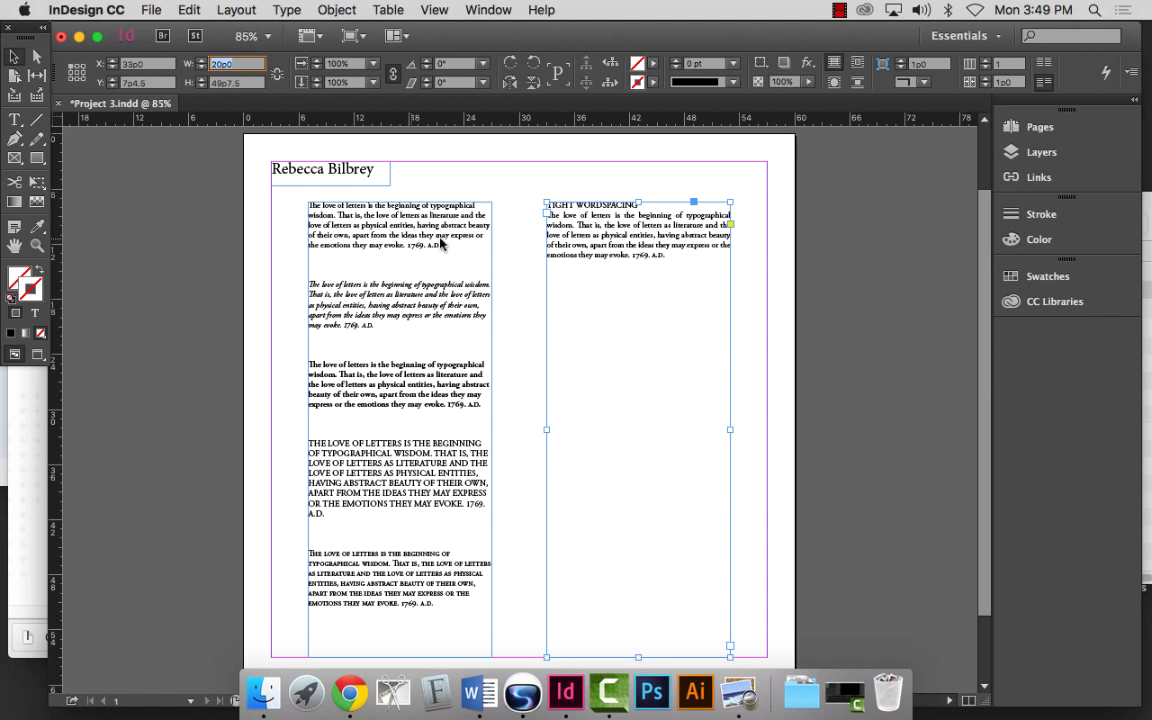
click(612, 235)
click(326, 204)
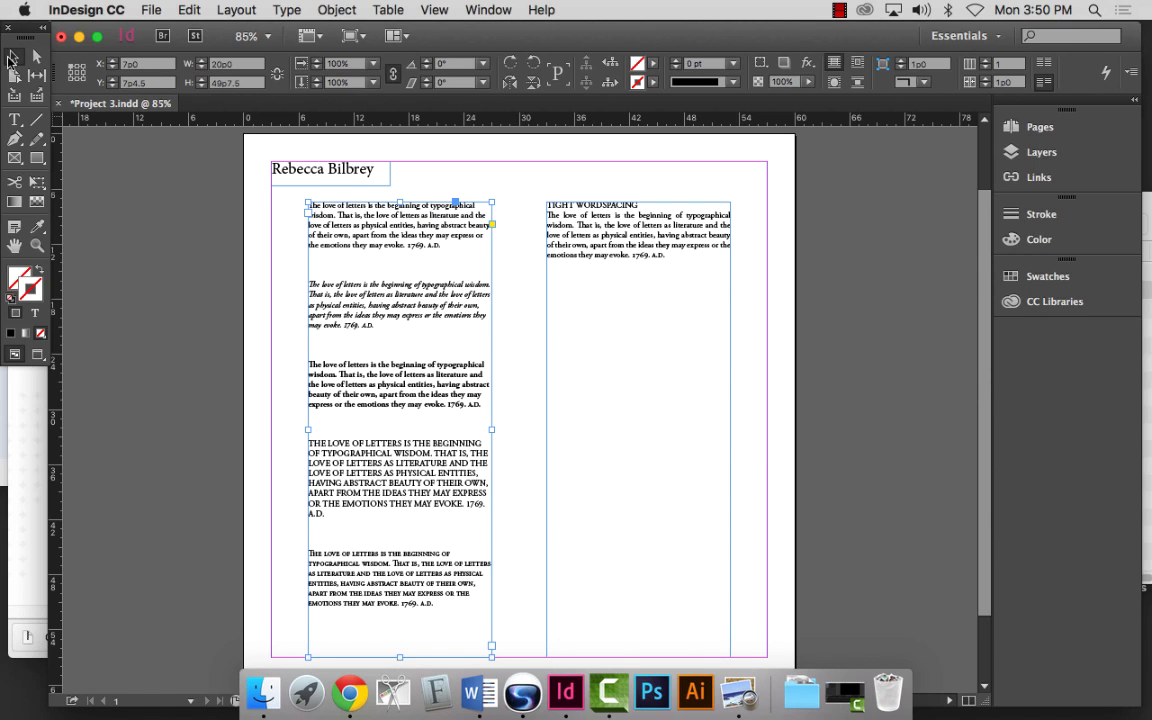
click(36, 245)
drag(527, 172, 808, 341)
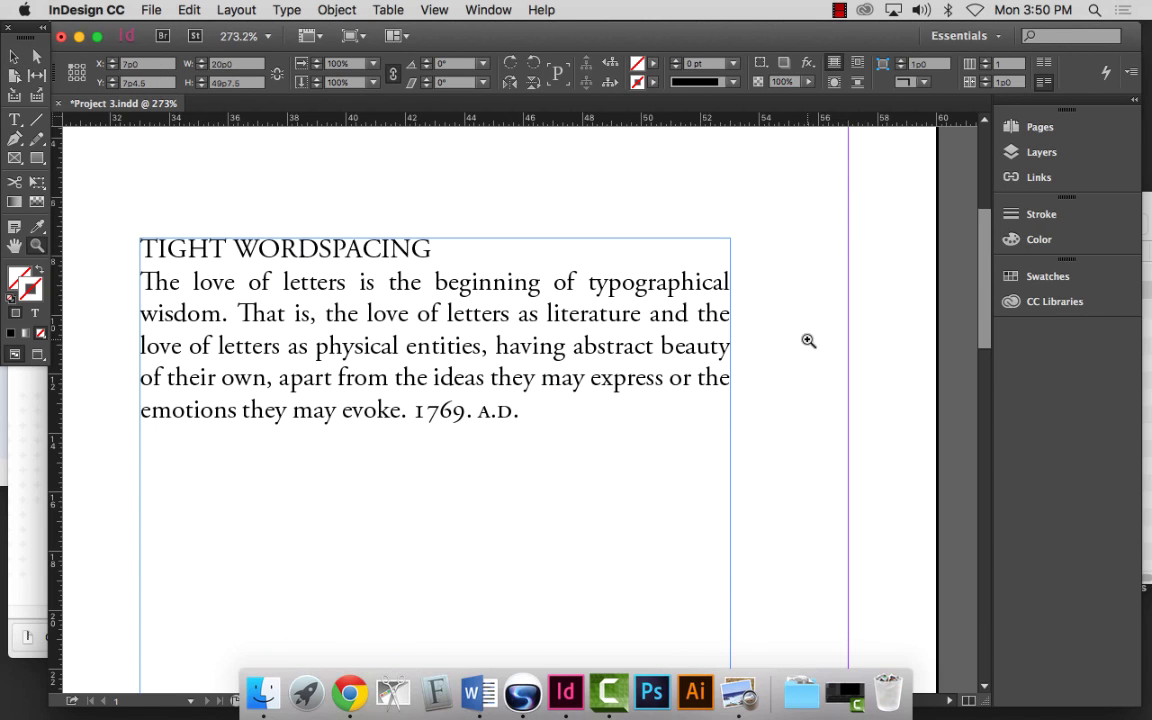
click(14, 56)
click(345, 329)
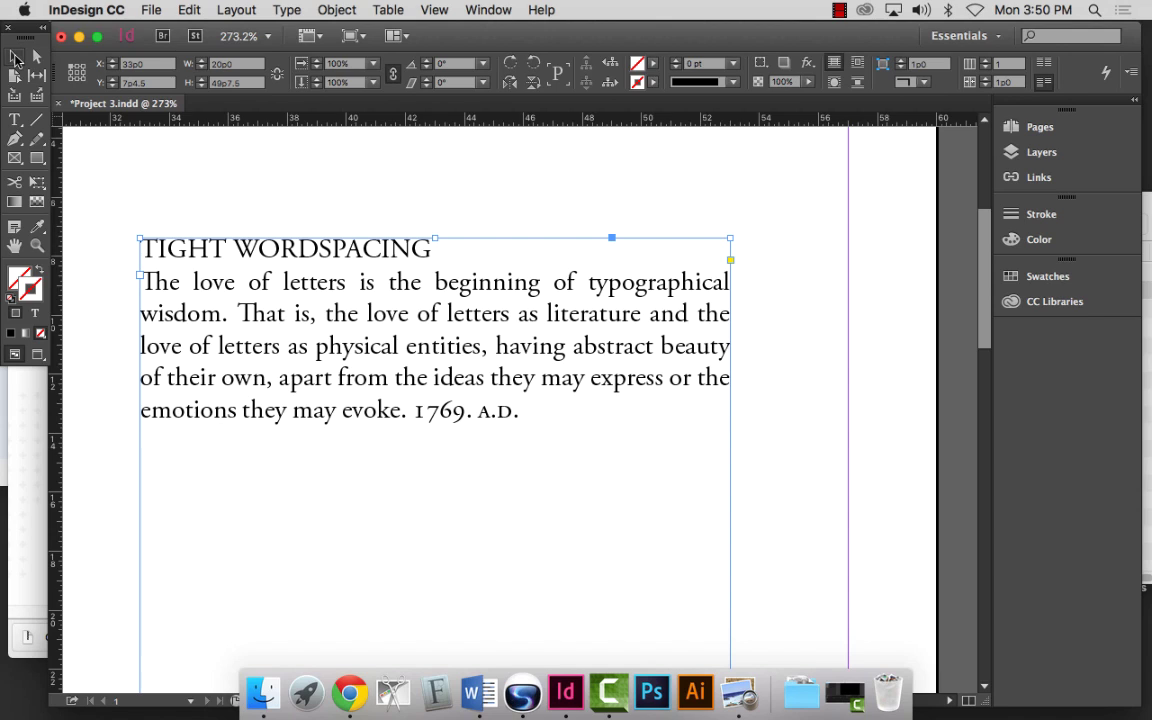
double_click(242, 63)
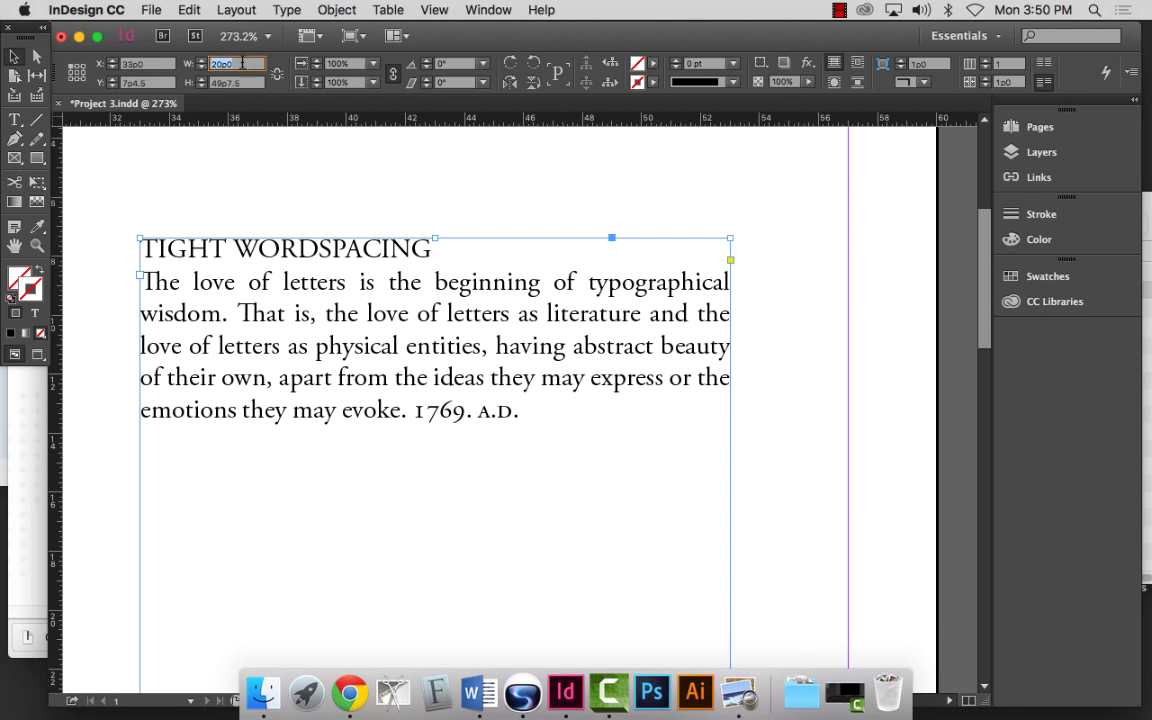
click(238, 158)
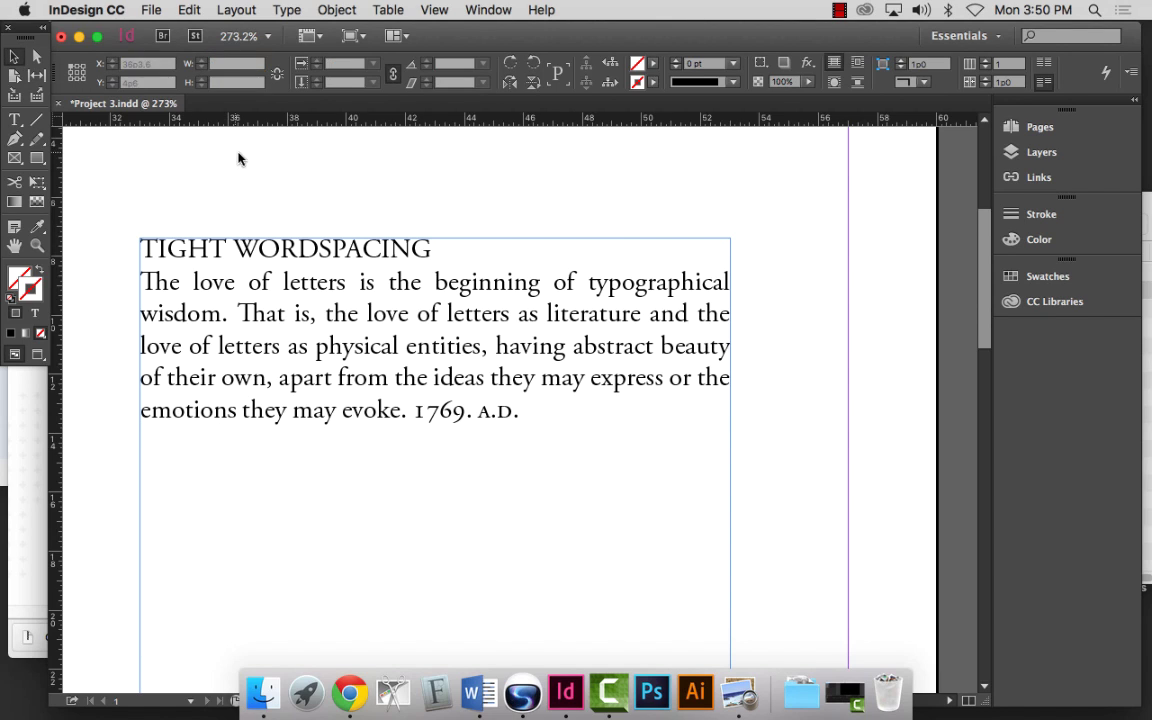
Align the tight wordspacing body paragraph left instead of justified, leaving its heading as is.
click(411, 345)
double_click(548, 398)
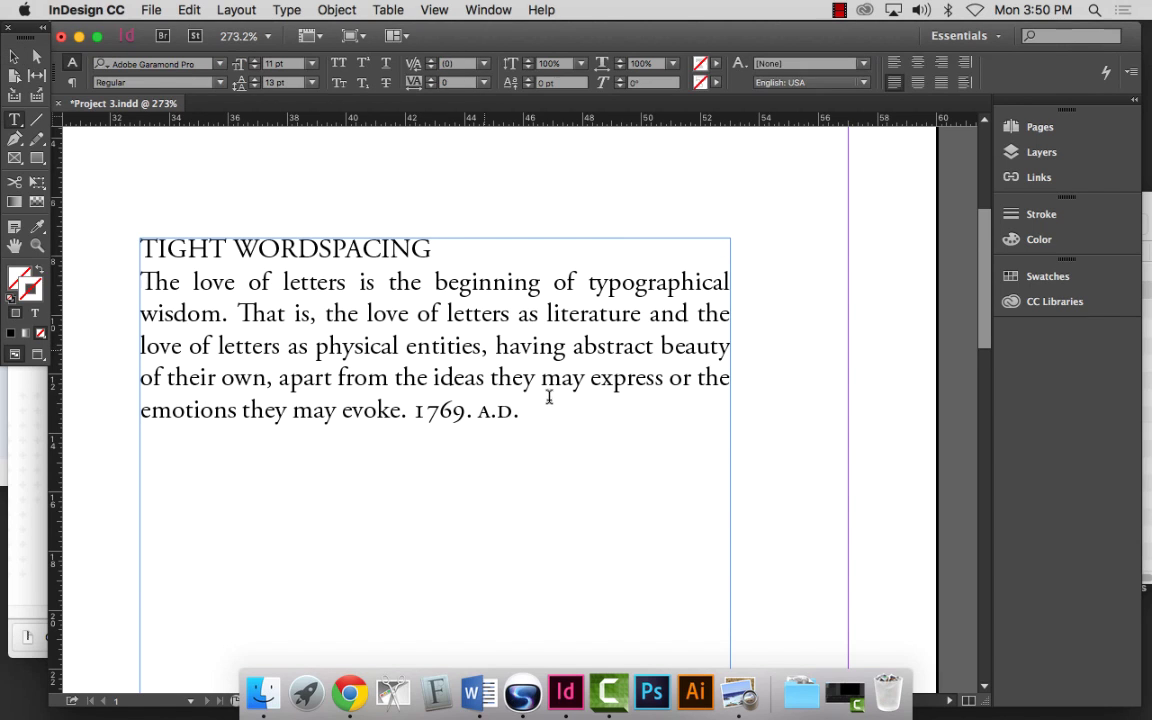
drag(540, 404, 140, 285)
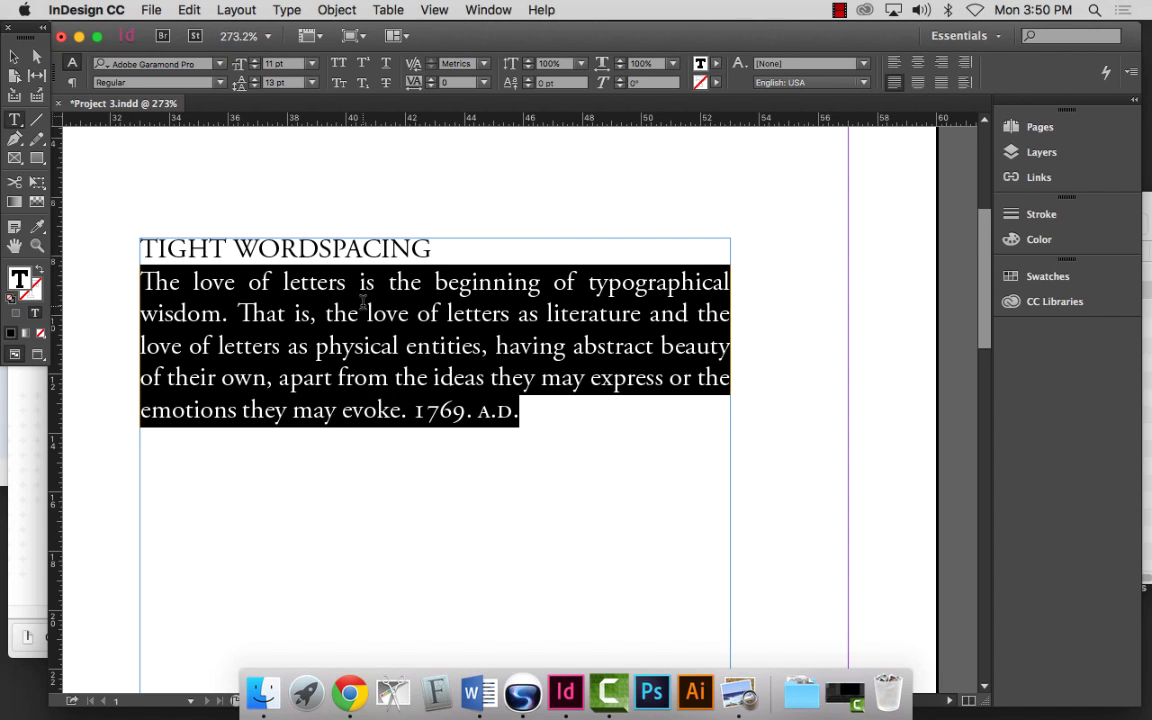
triple_click(330, 313)
double_click(392, 315)
triple_click(398, 315)
key(super+shift+l)
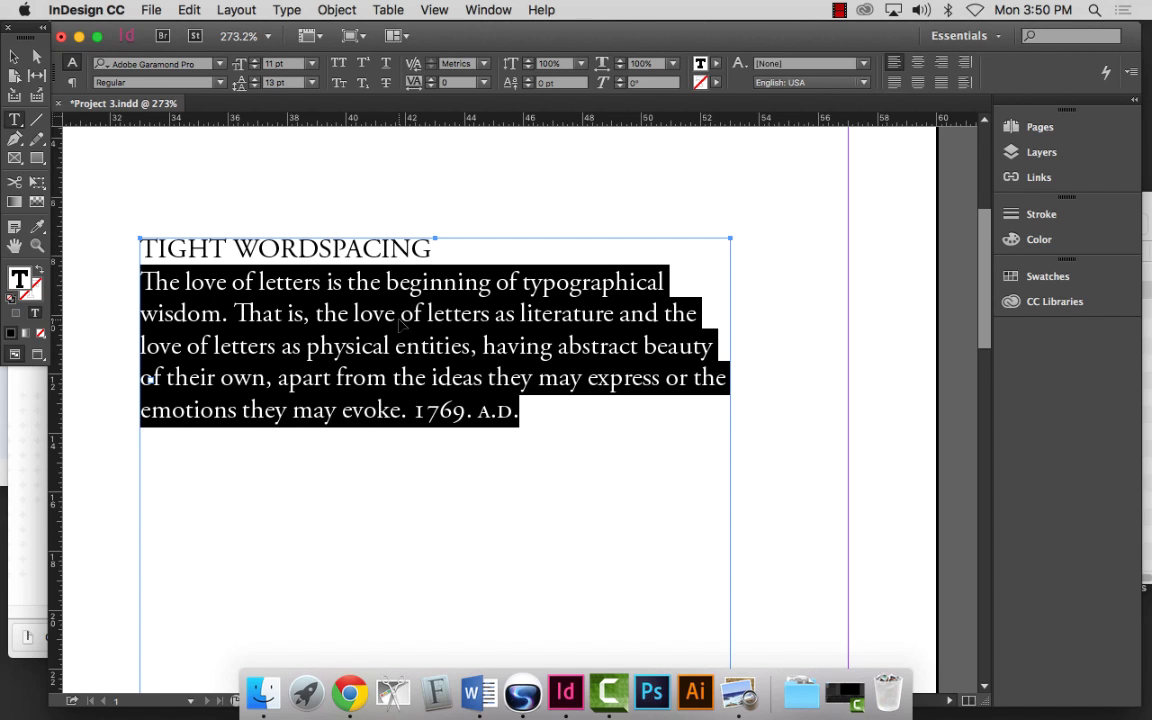
Add another copy of the "The love of letters" sample paragraph below the tight wordspacing paragraph, separated by blank lines.
key(super+minus)
key(super+minus)
scroll(411, 327, down, 3)
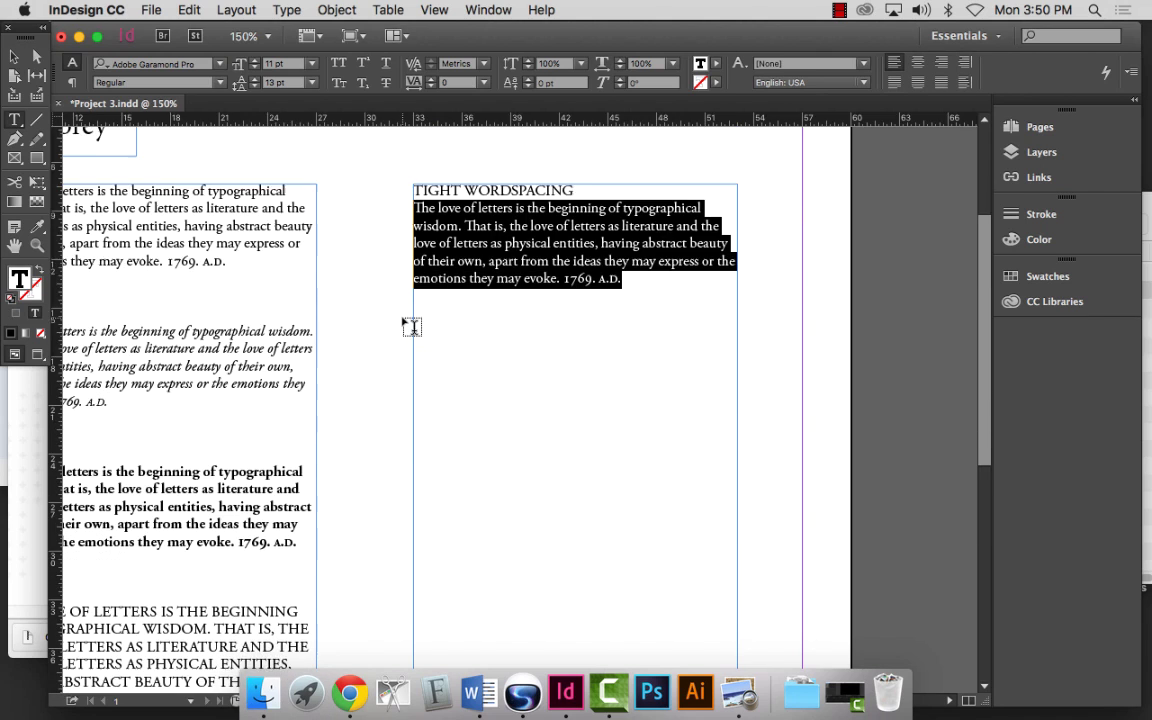
click(684, 275)
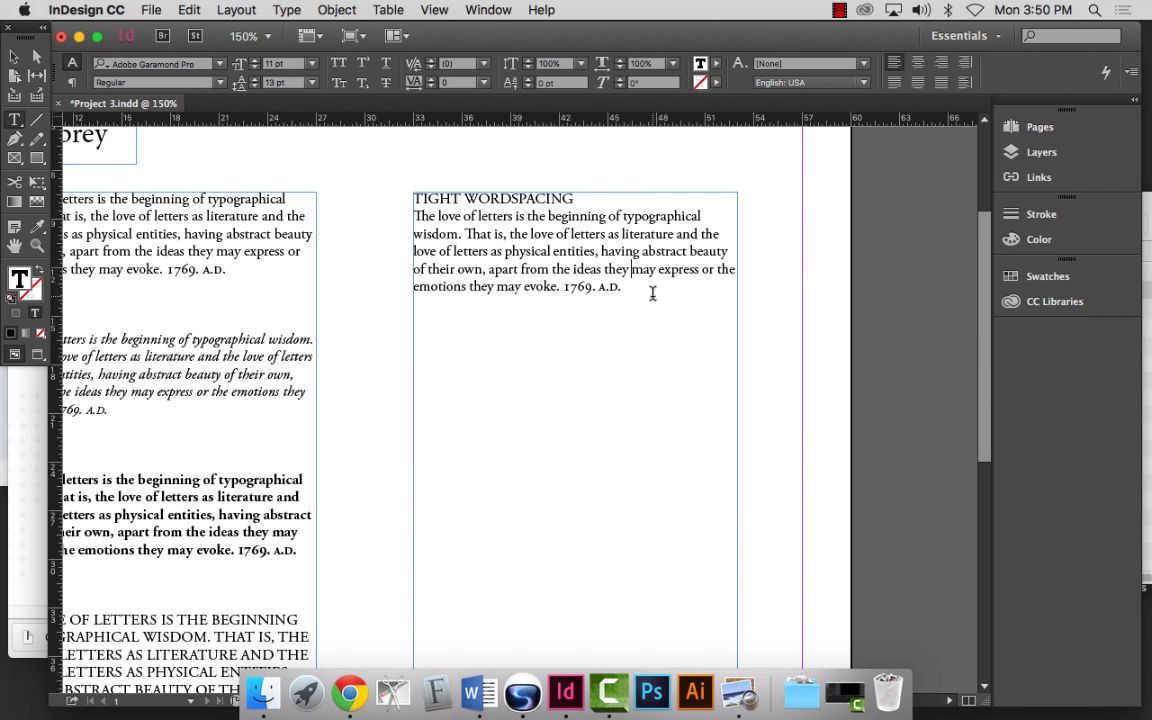
click(662, 294)
key(Return)
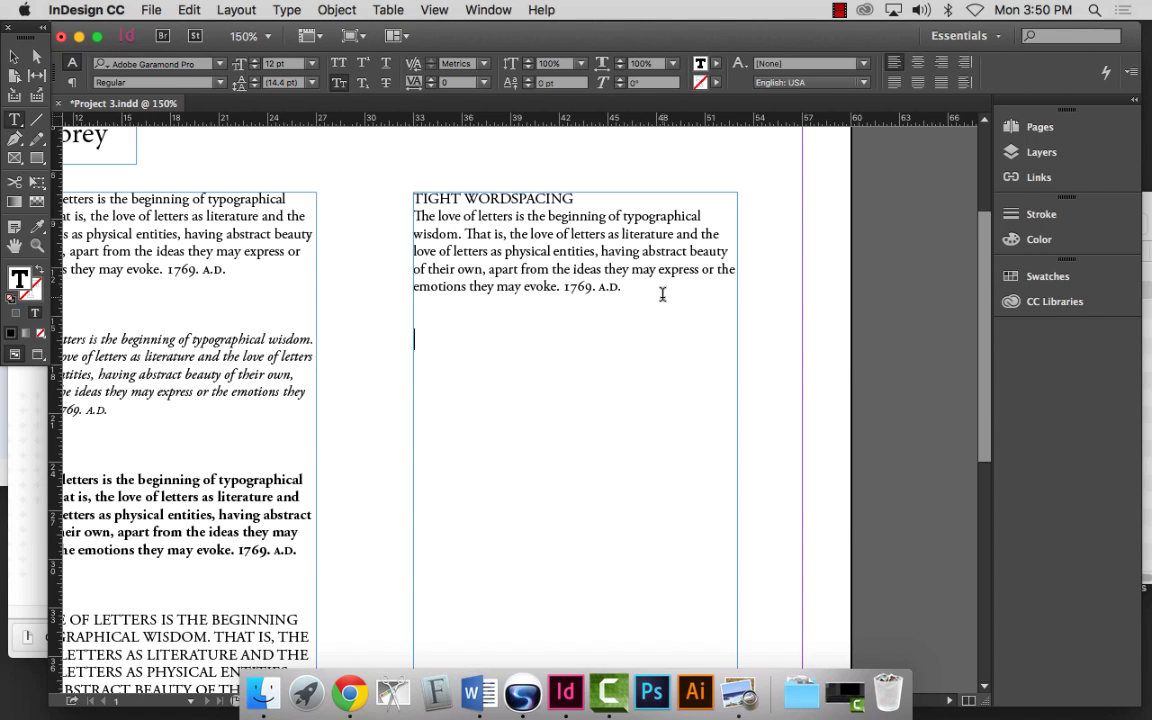
key(Return)
text(The love of letters is the beginning of typographical wisdom. That is, the love of letters as literature and the love of letters as physical entities, having abstract beauty of their own, apart from the ideas they may express or the emotions they may evoke. 1769. a.d.)
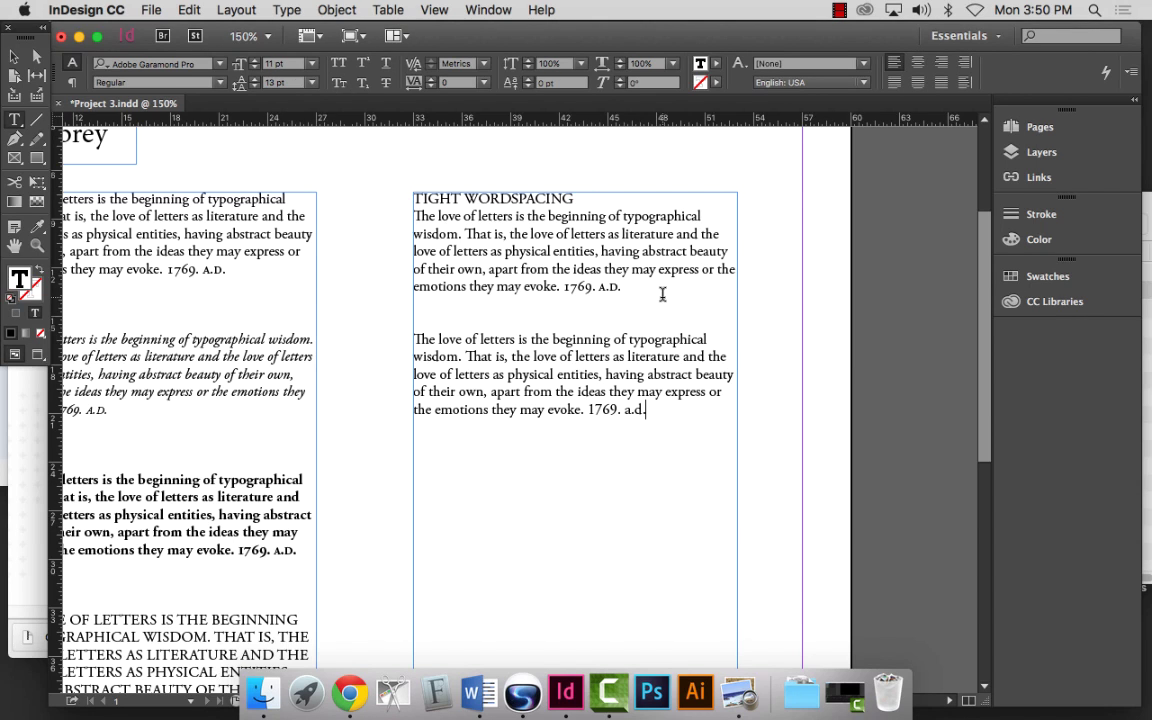
Insert the heading "TIGHT LETTERSPACING" on its own line above the new sample paragraph.
click(414, 340)
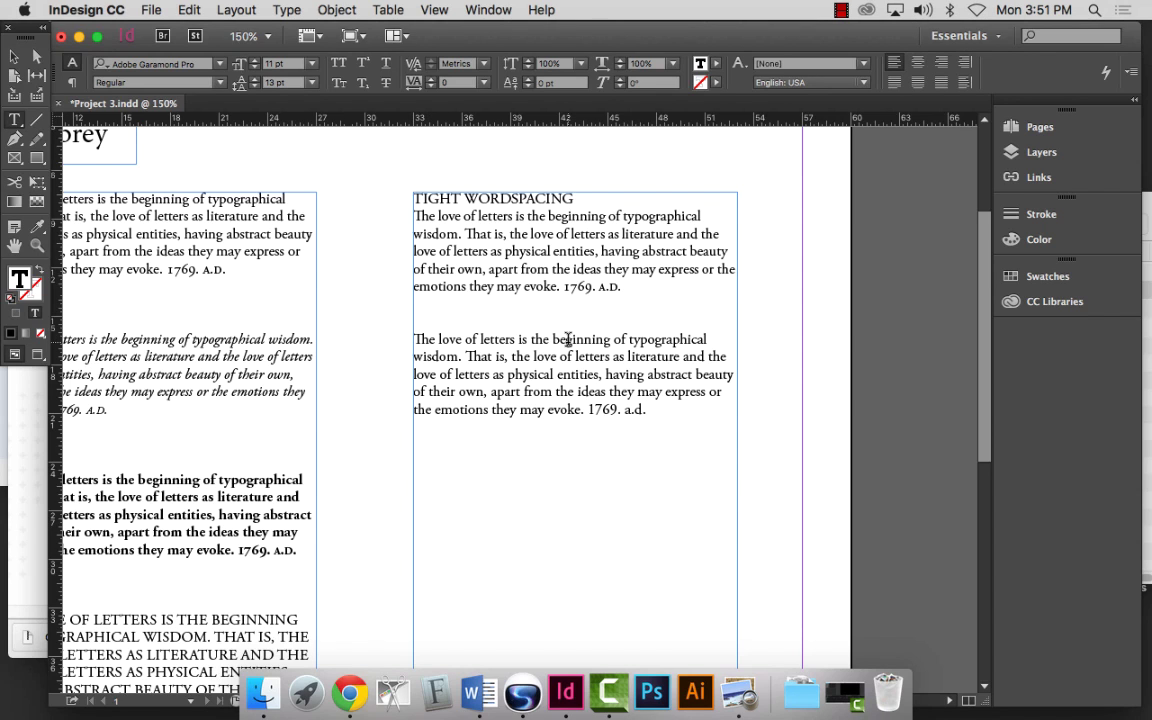
text(TIGHT)
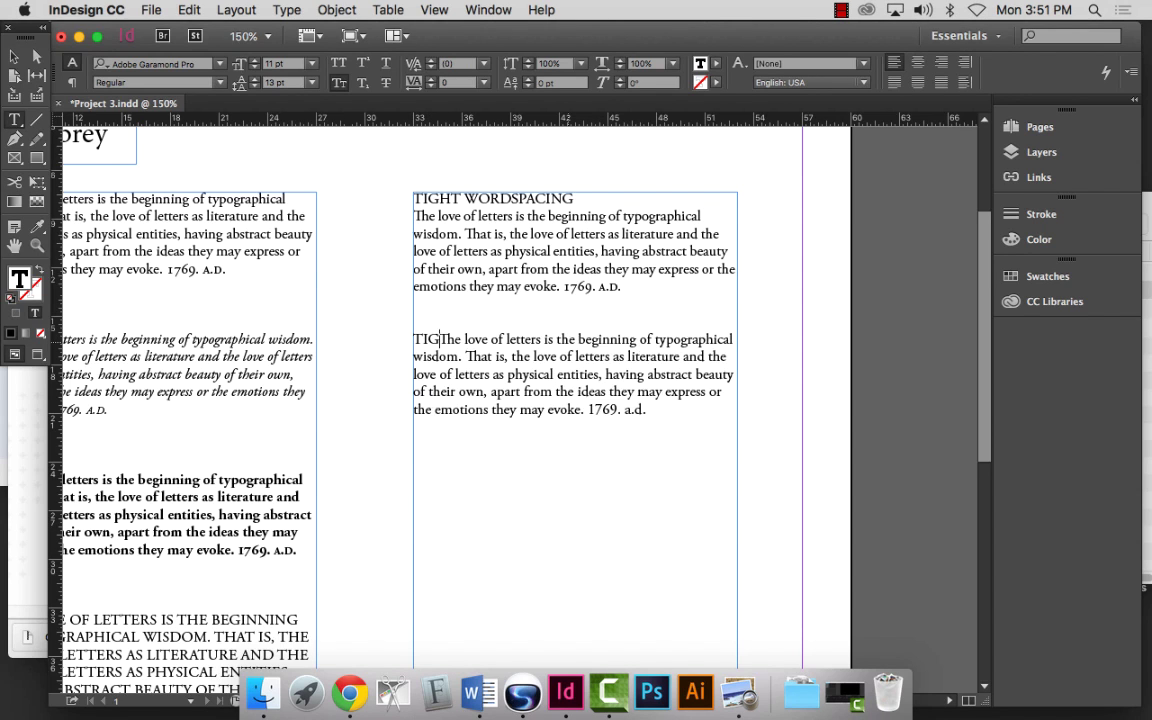
text( LETTERSP)
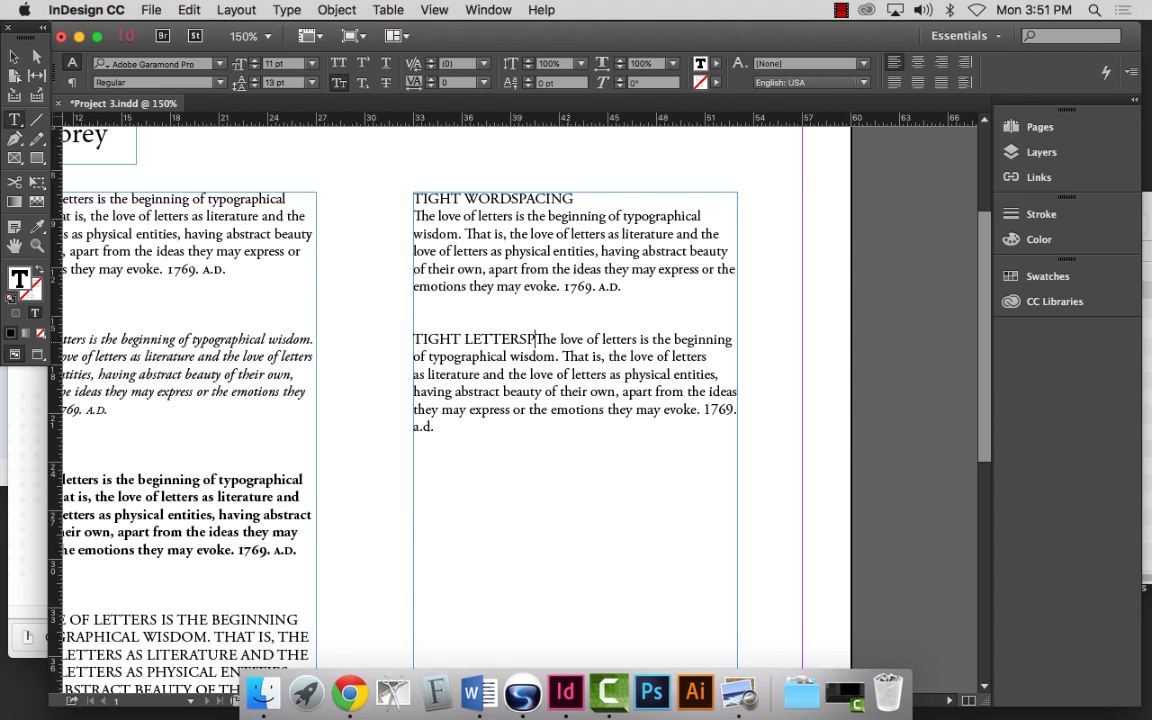
text(ACING)
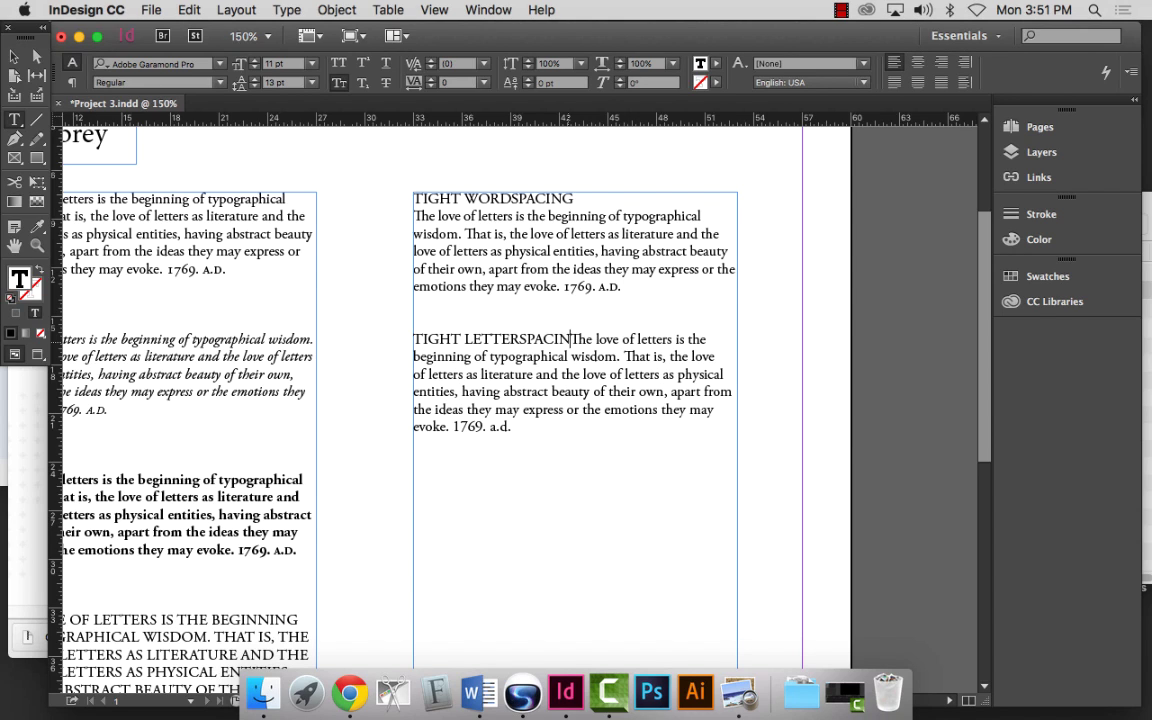
key(Return)
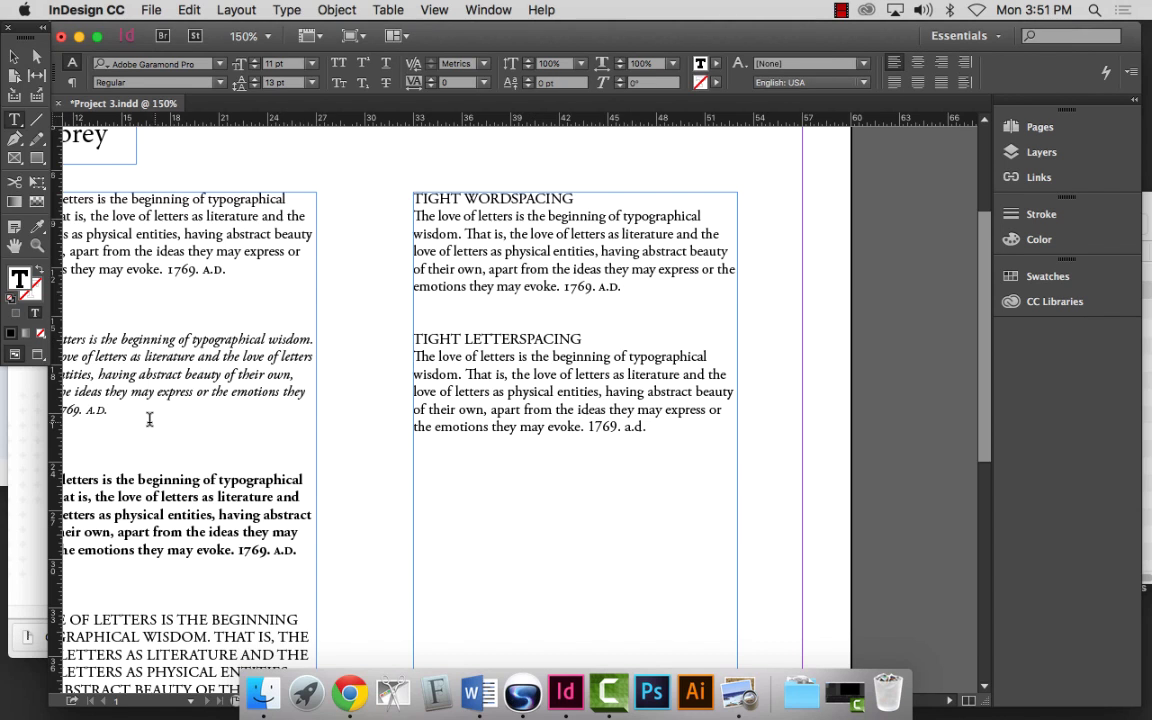
Set the minimum, desired and maximum letter spacing to -30% in the Justification settings of the paragraph under "TIGHT LETTERSPACING".
click(25, 429)
click(887, 399)
click(37, 245)
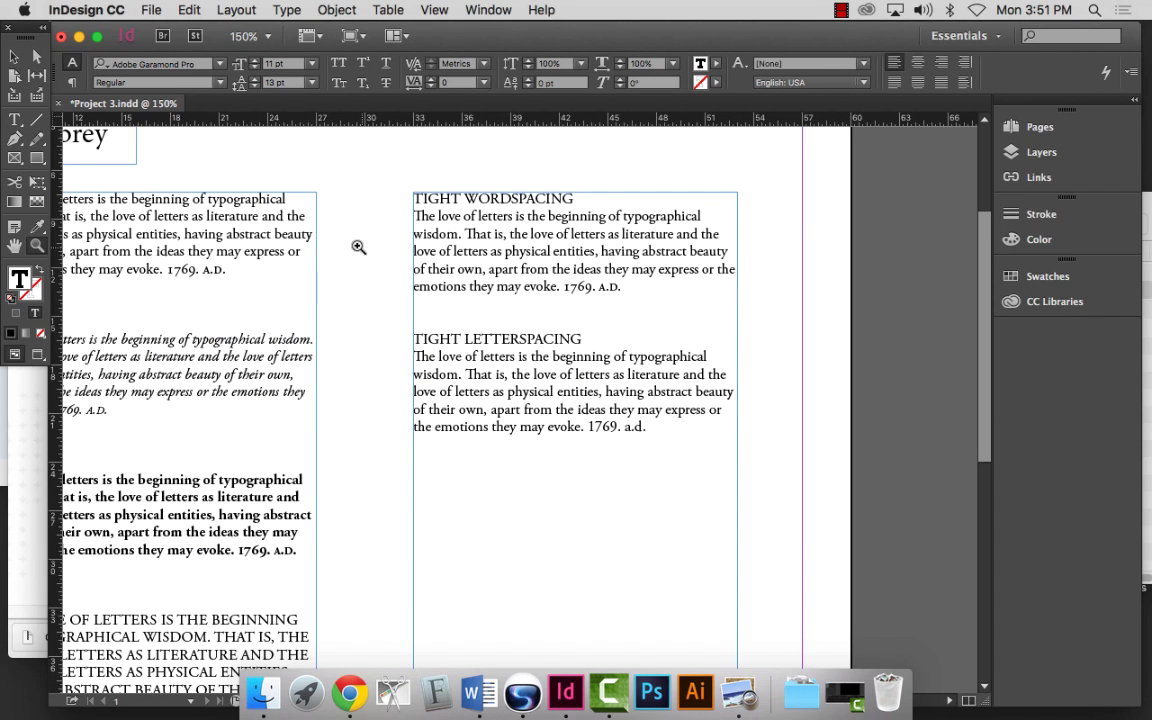
drag(346, 173, 828, 509)
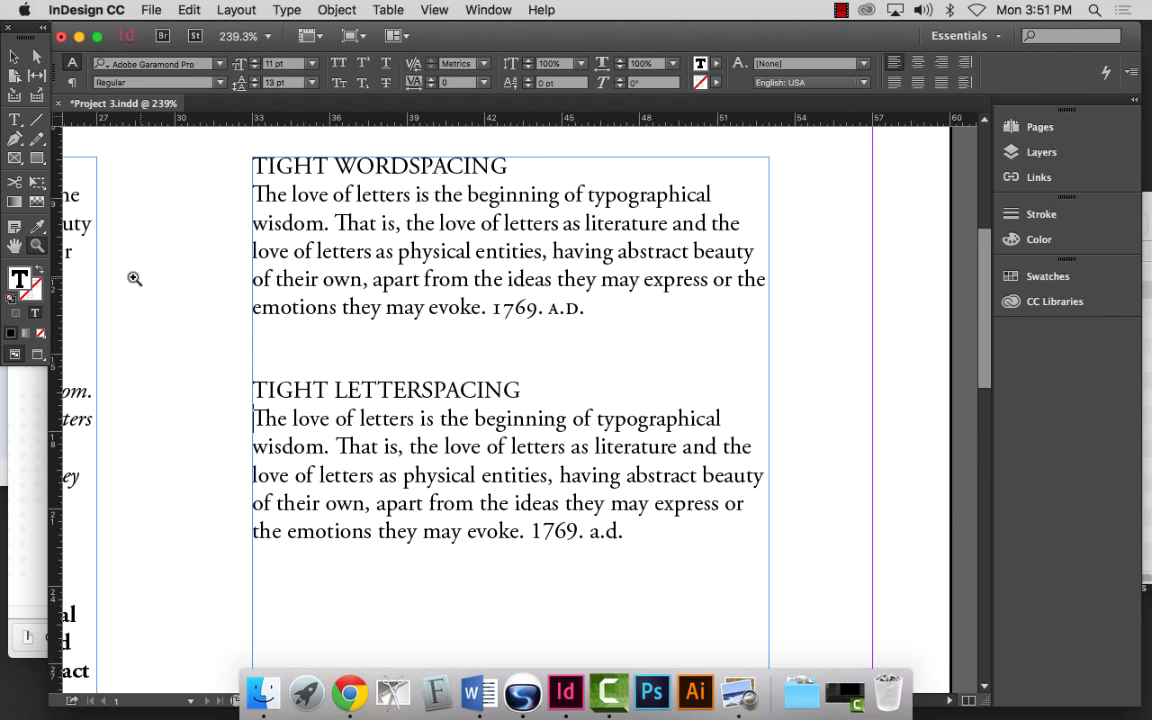
click(15, 119)
triple_click(371, 445)
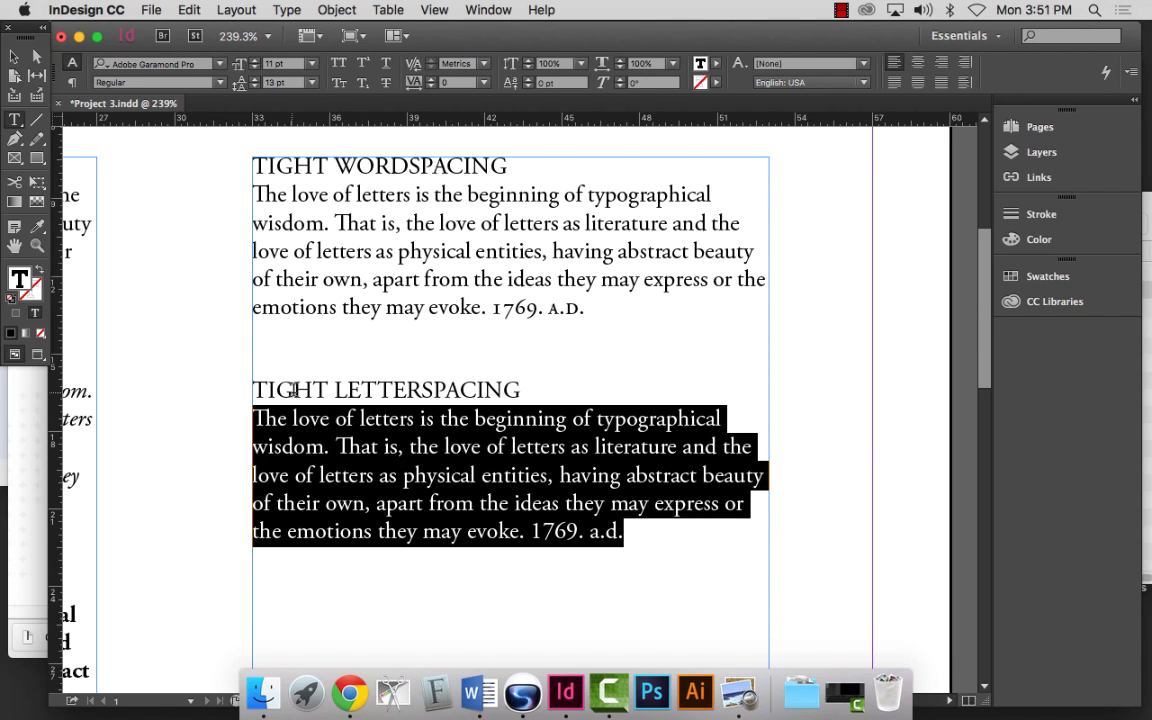
click(1131, 73)
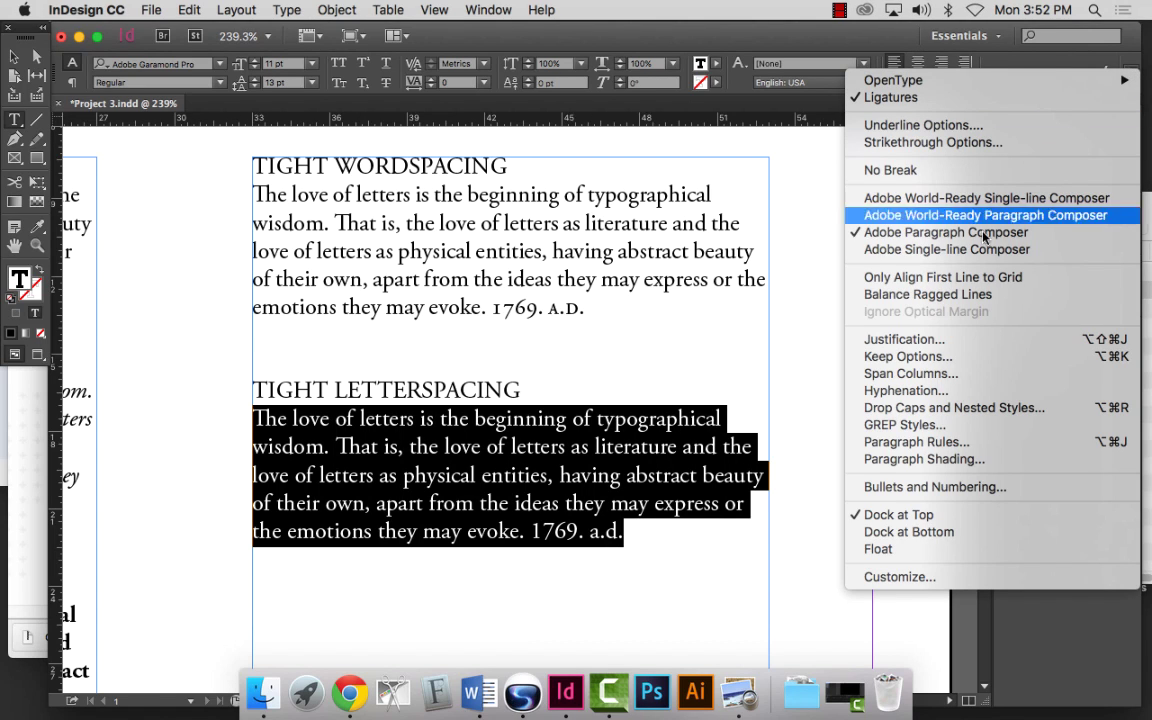
click(942, 345)
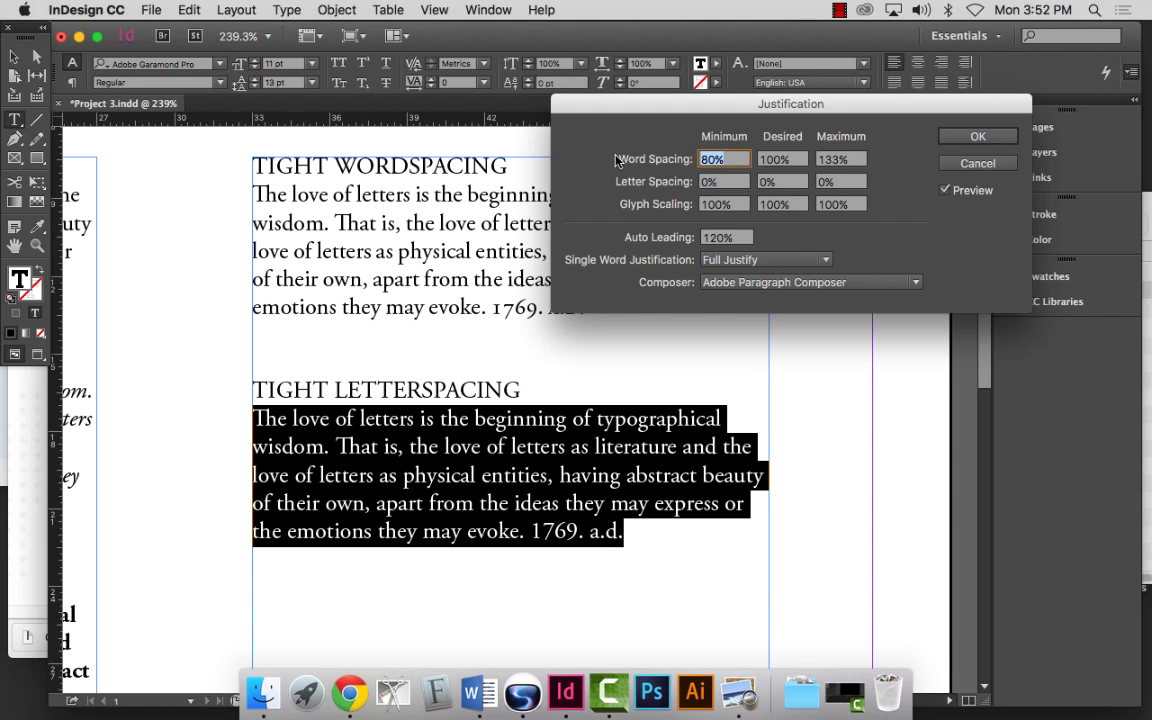
click(634, 184)
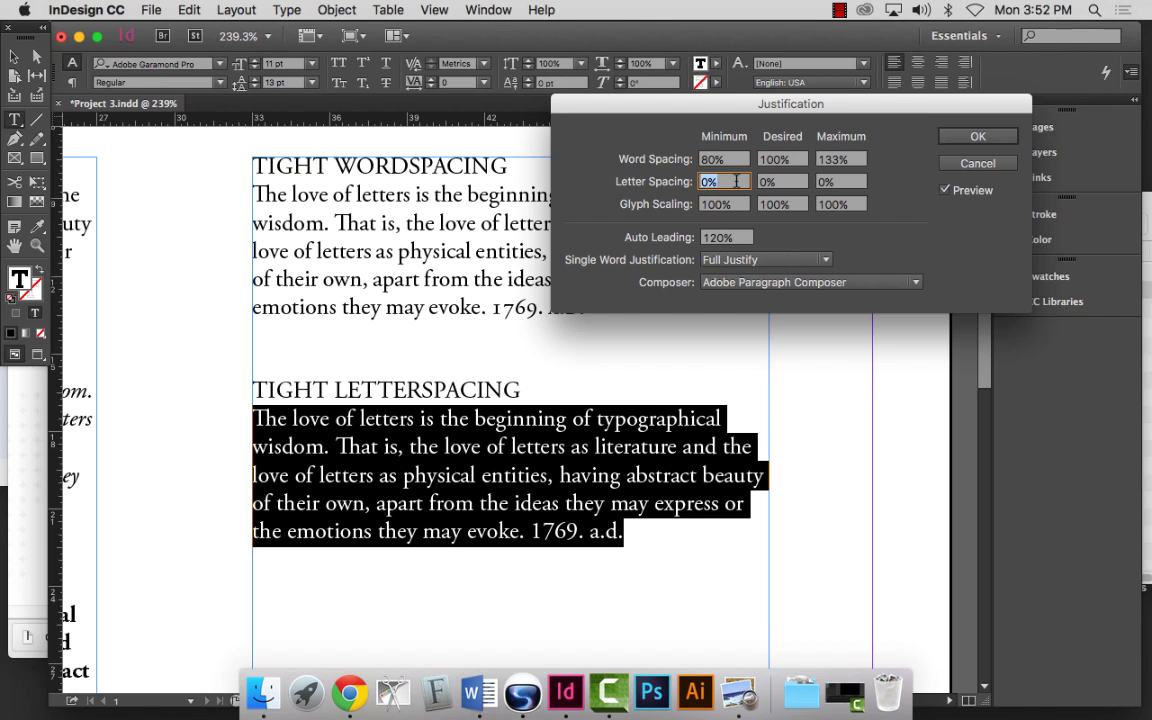
text(-30)
key(Tab)
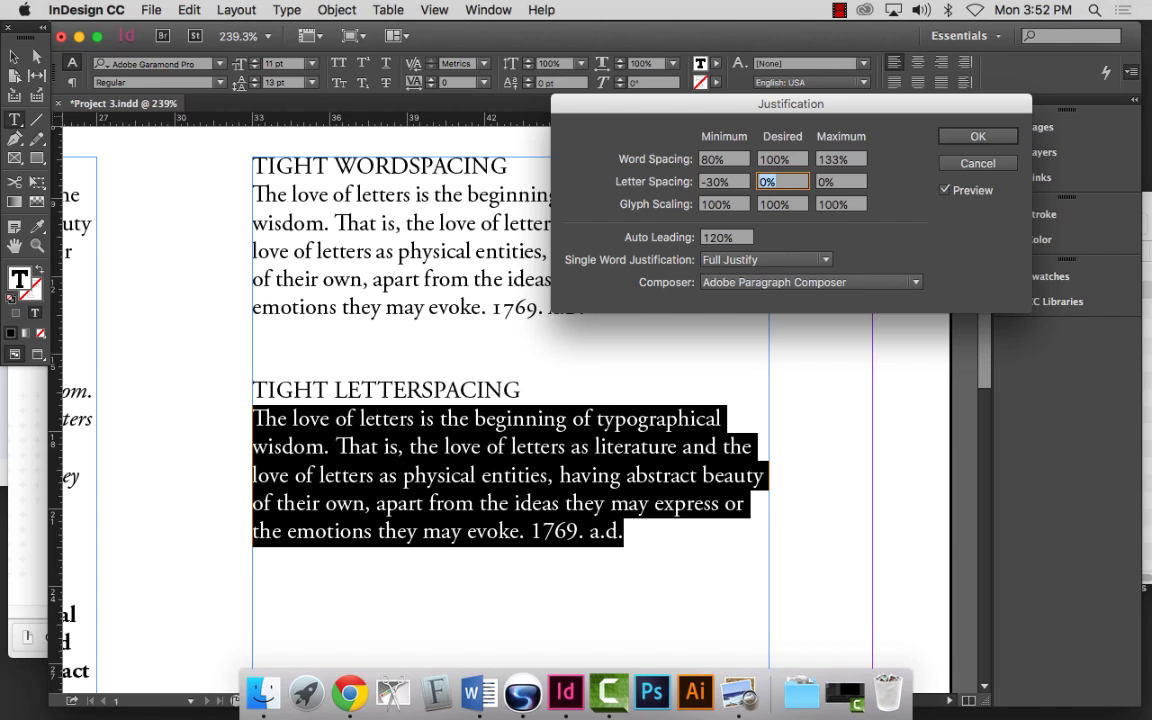
text(-30)
key(Tab)
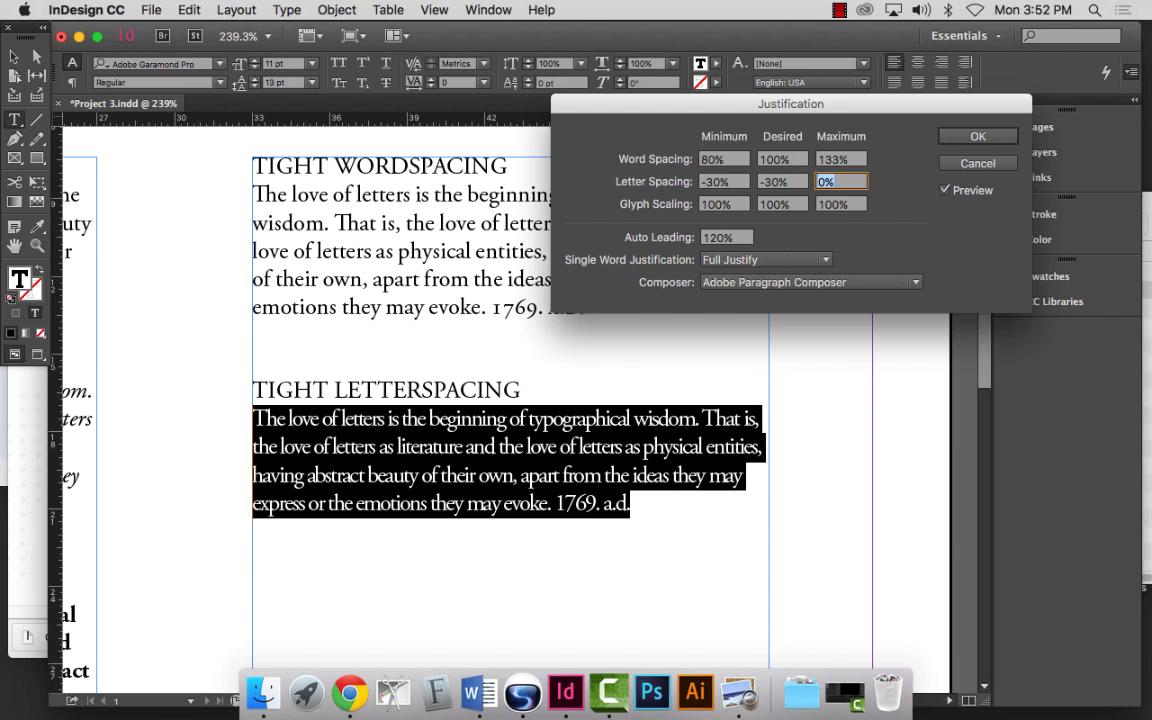
text(-30)
key(Tab)
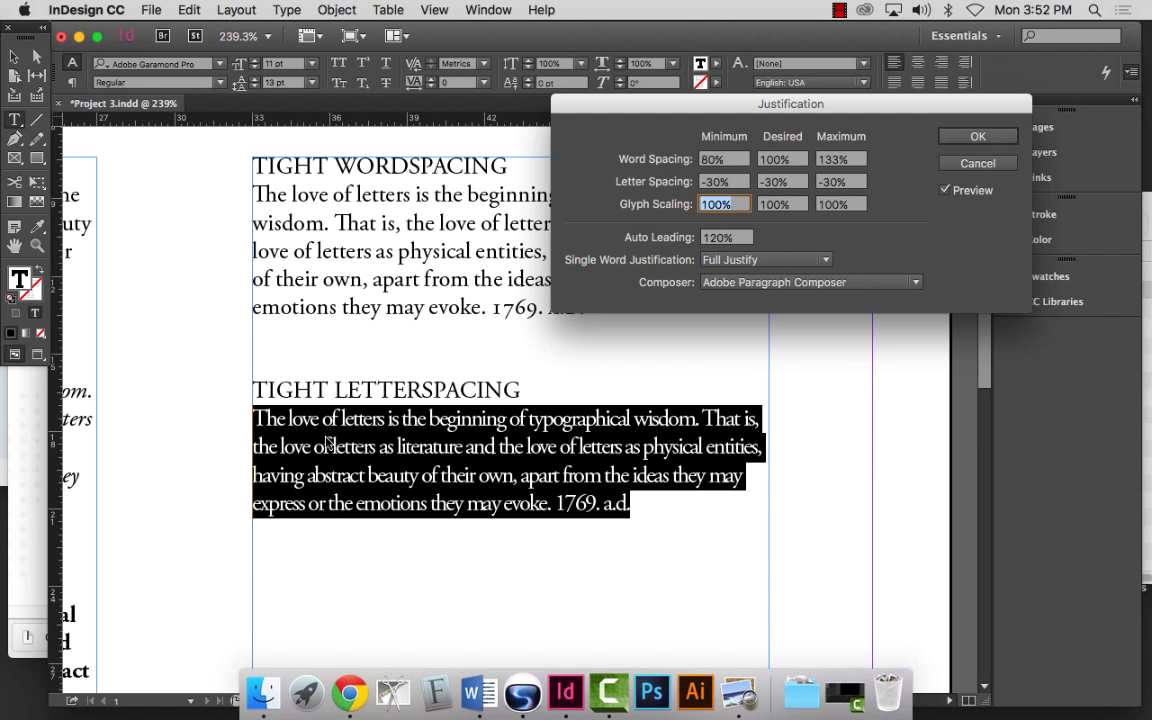
click(979, 138)
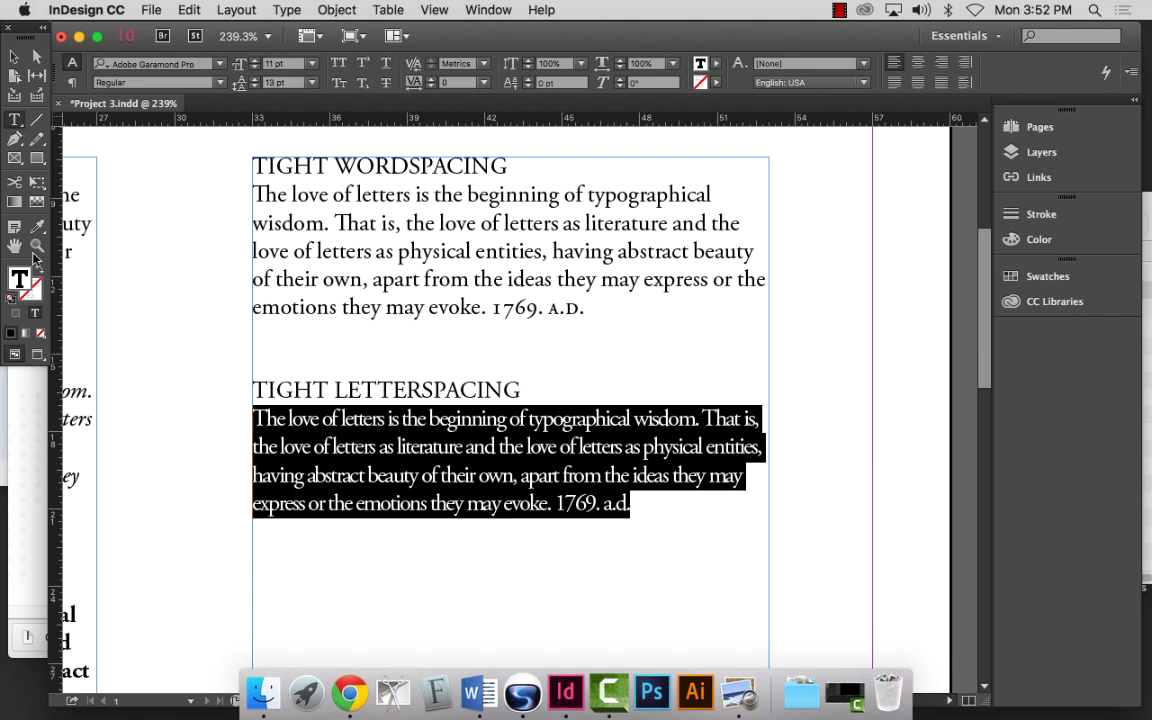
Inspect the tight letterspacing paragraph up close, save the document, and return to the full page view.
drag(237, 378, 760, 515)
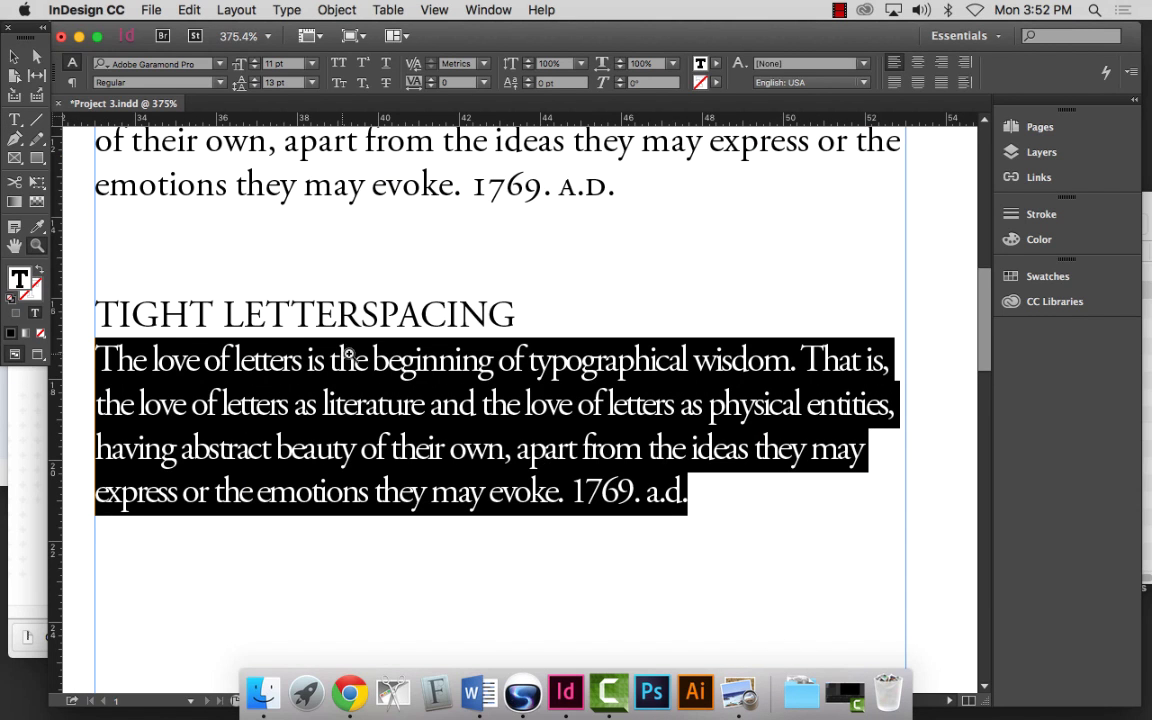
click(14, 57)
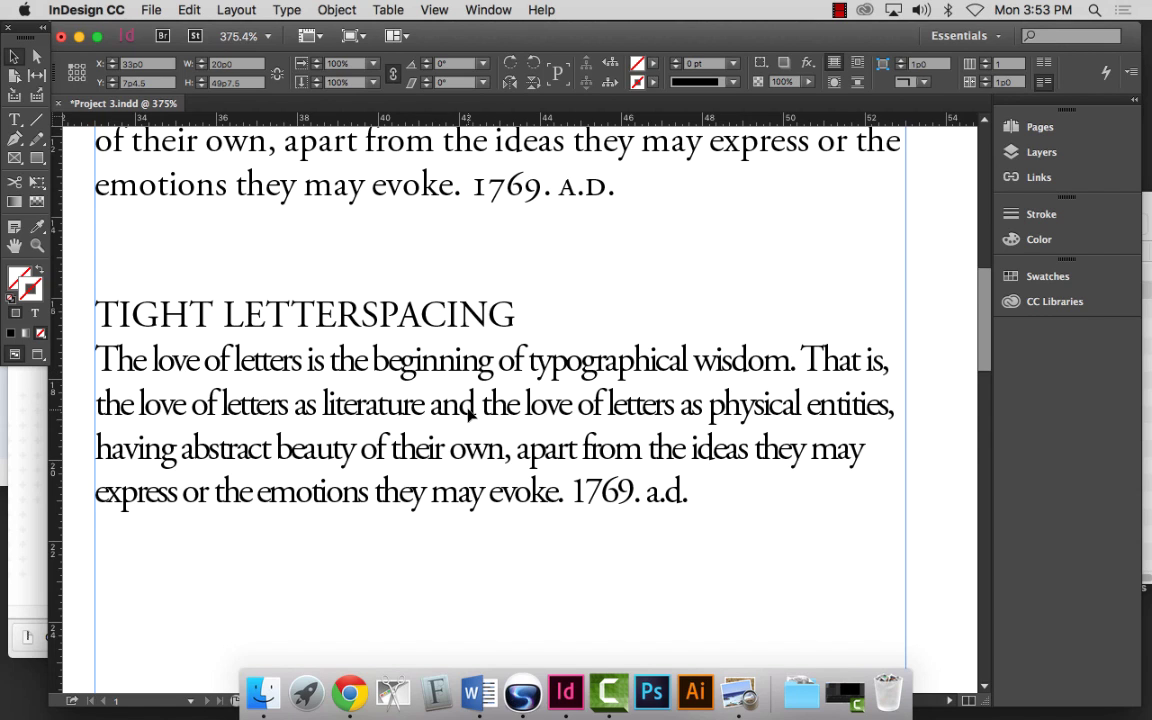
click(148, 10)
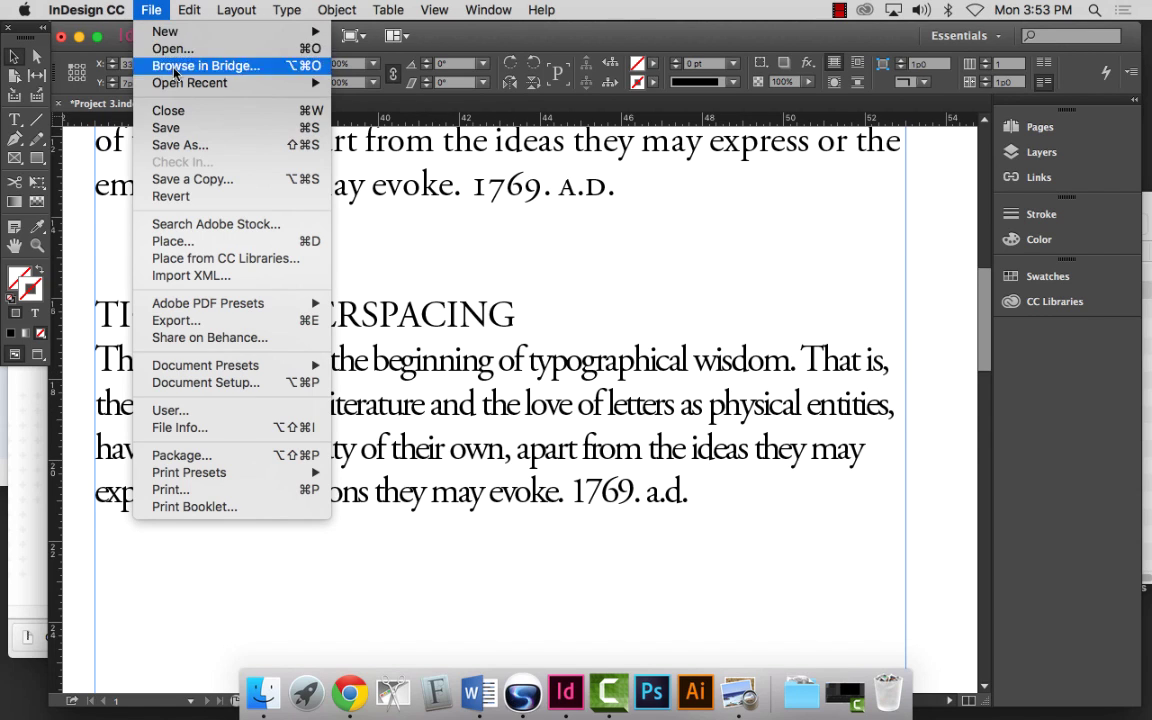
click(166, 127)
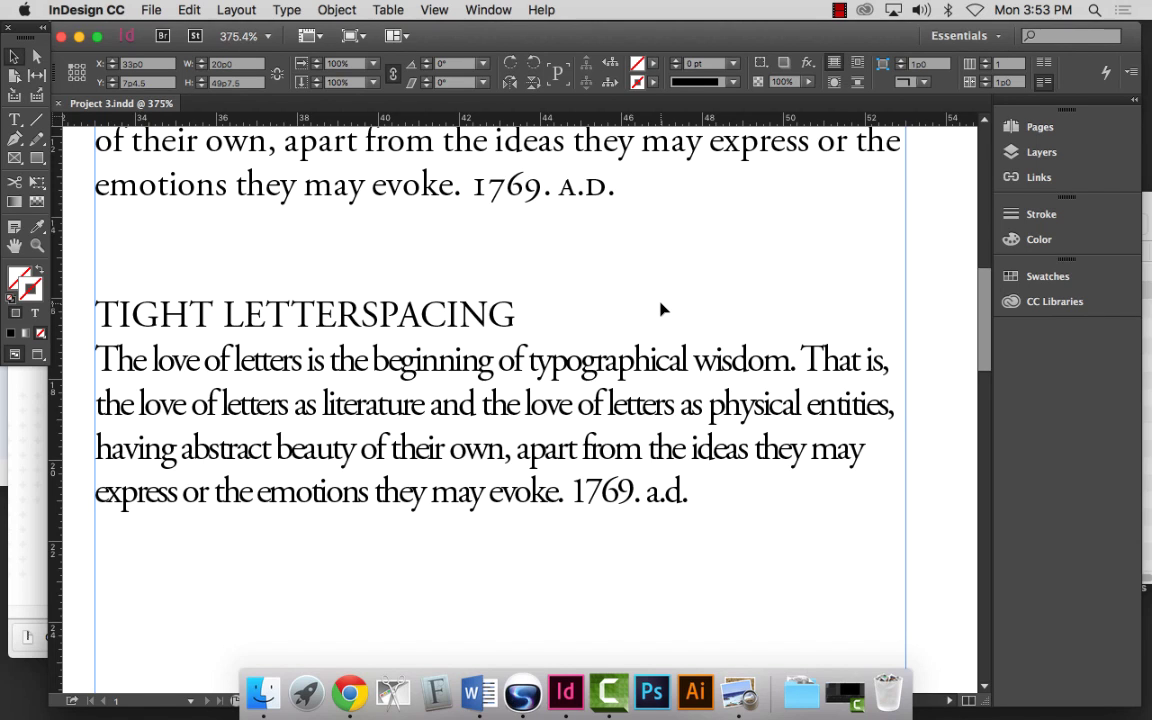
key(super+0)
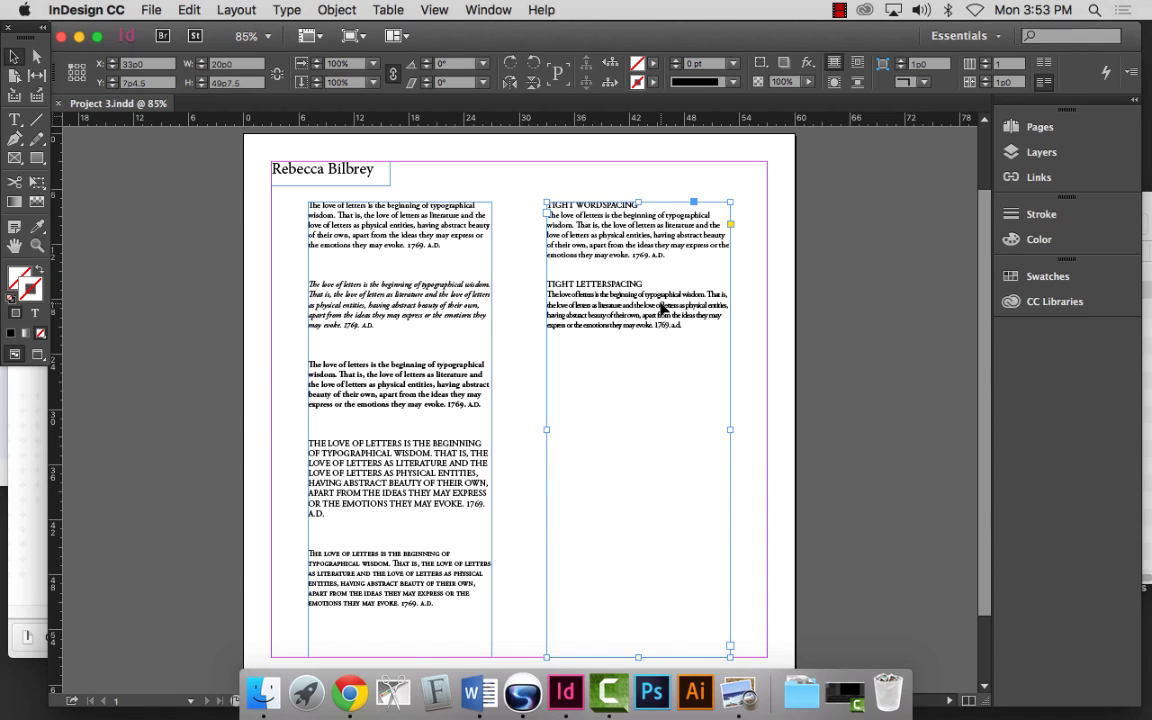
key(z)
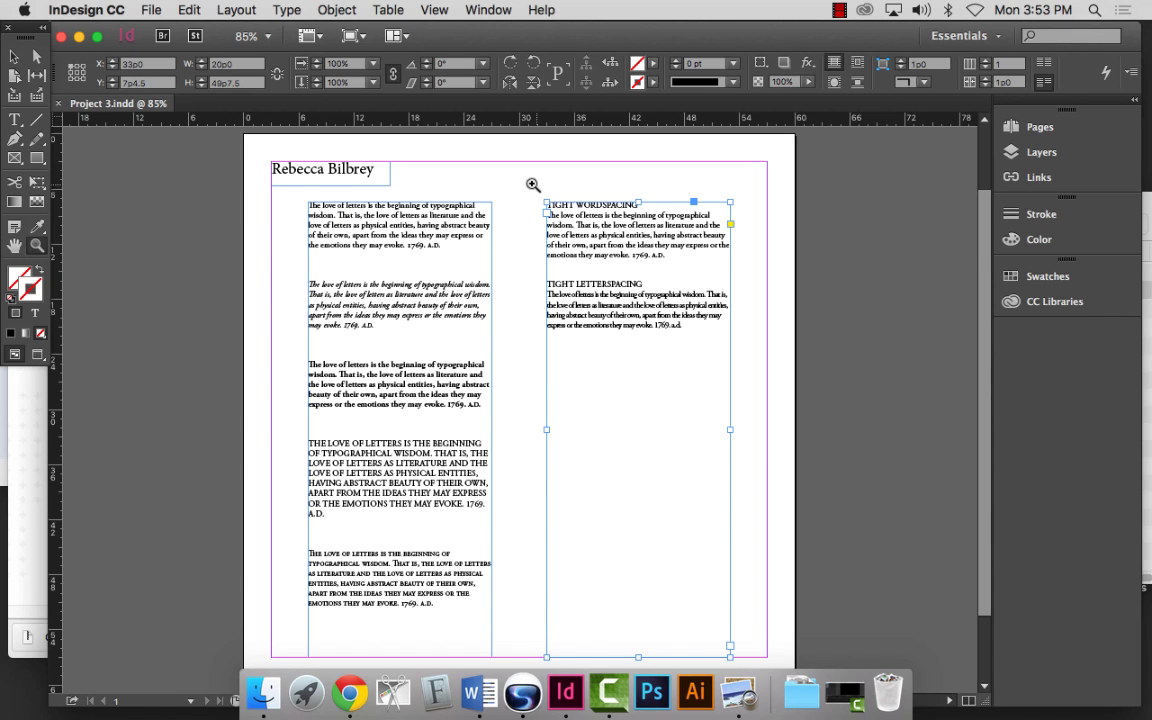
Review the Justification settings of the paragraph under "TIGHT WORDSPACING" up close, leaving the values as they are.
drag(523, 177, 810, 362)
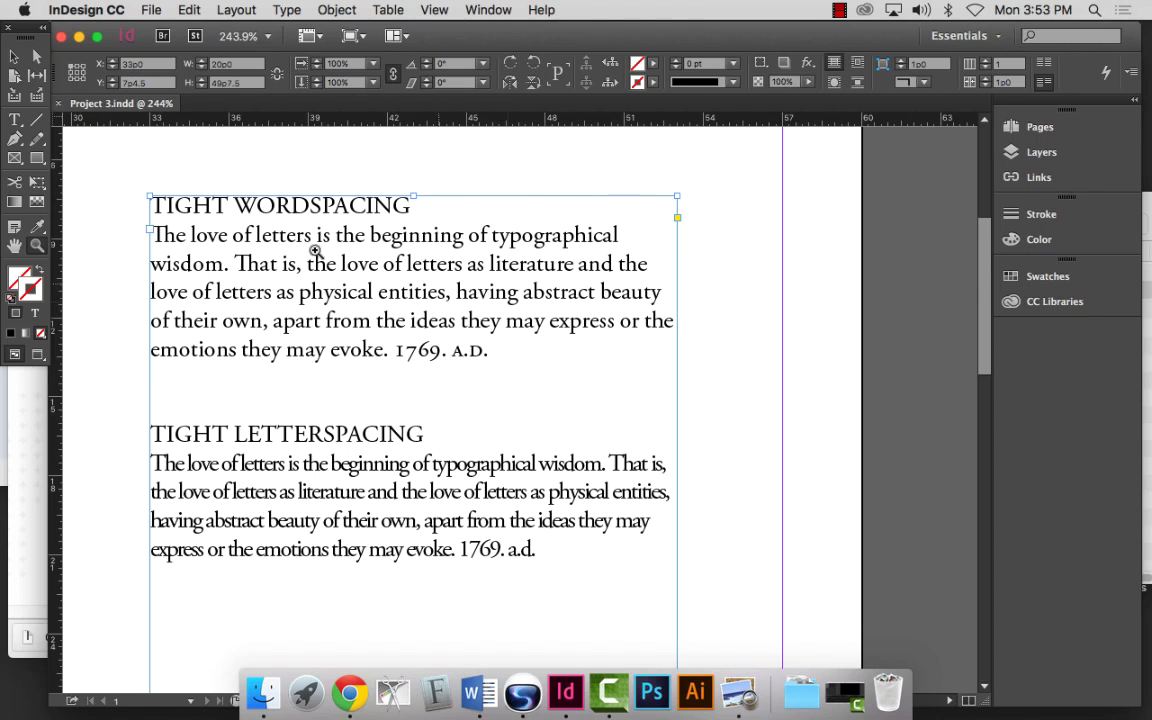
click(15, 119)
click(333, 265)
triple_click(333, 265)
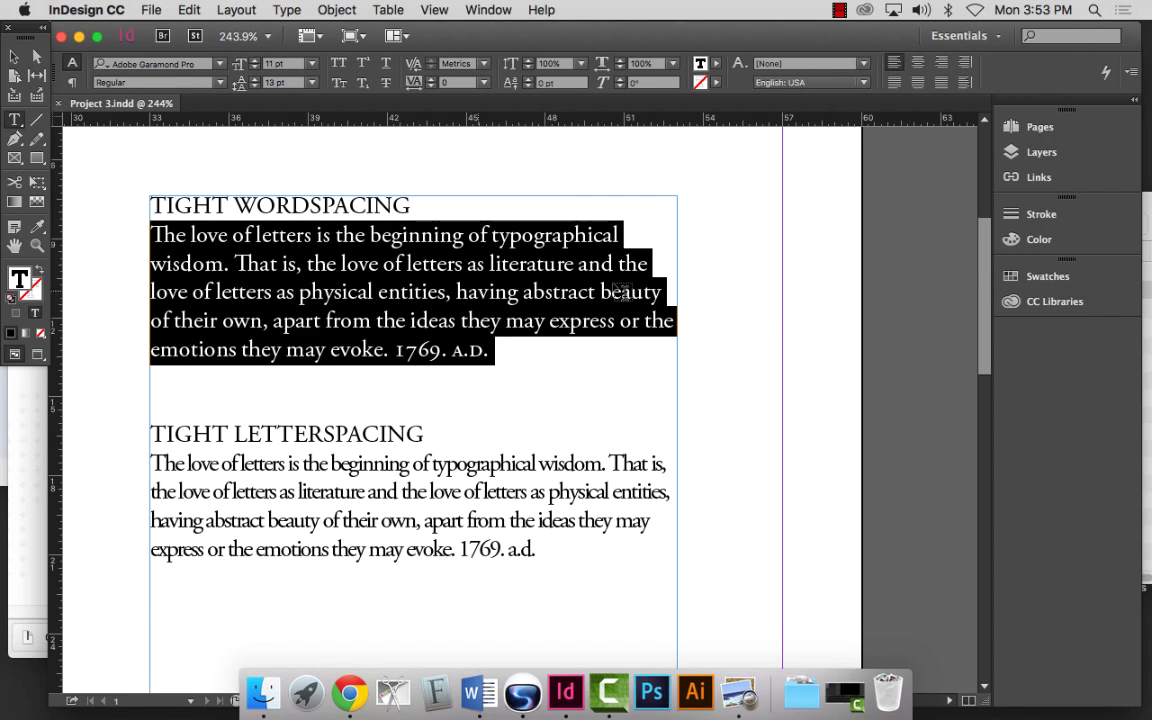
click(1132, 74)
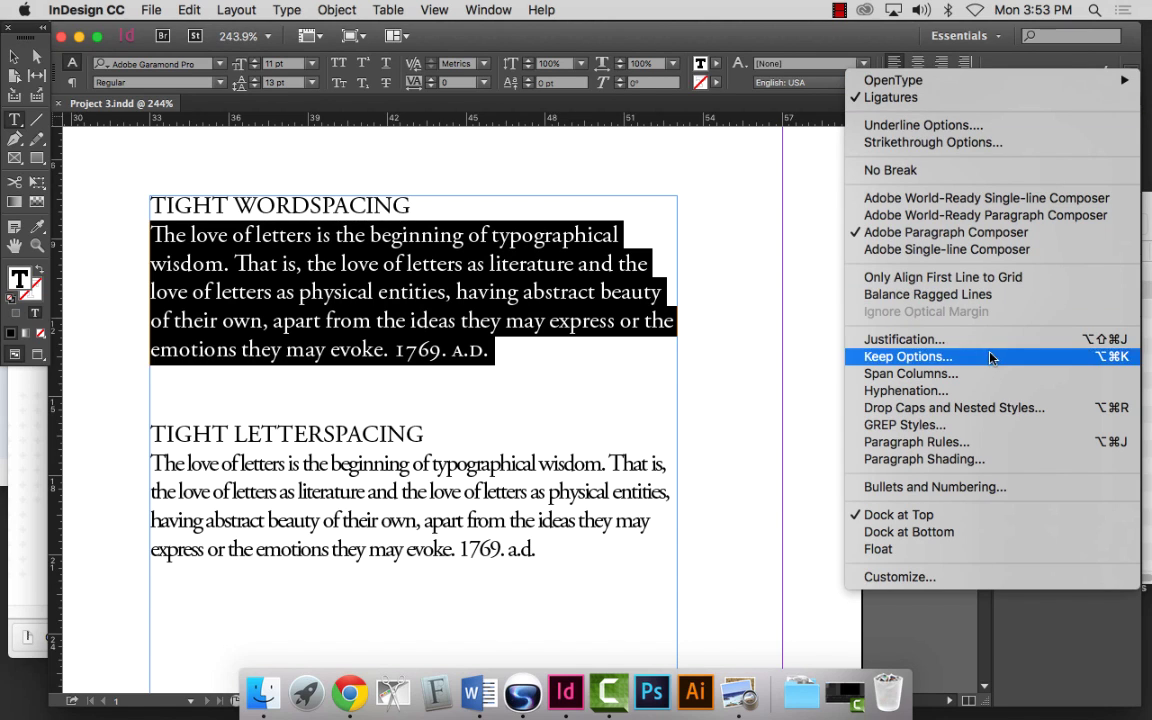
click(905, 339)
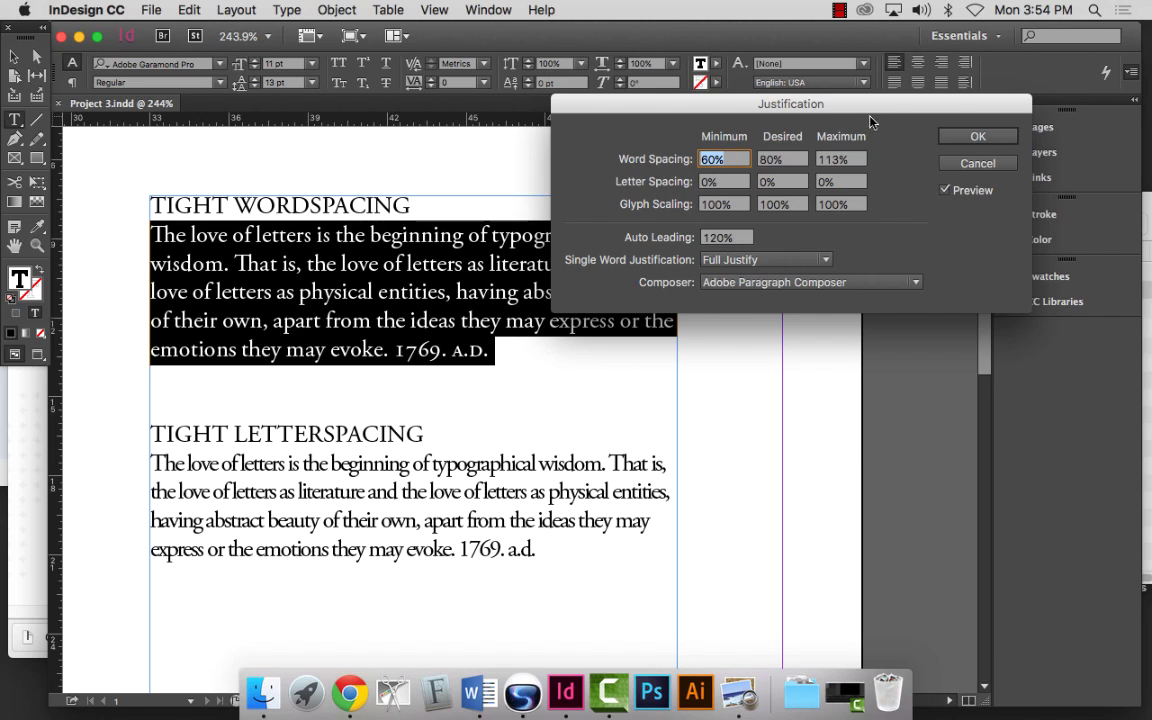
click(978, 142)
click(977, 137)
Review the minimum, desired and maximum letter spacing in the Justification settings of the paragraph under "TIGHT LETTERSPACING".
click(313, 480)
triple_click(313, 480)
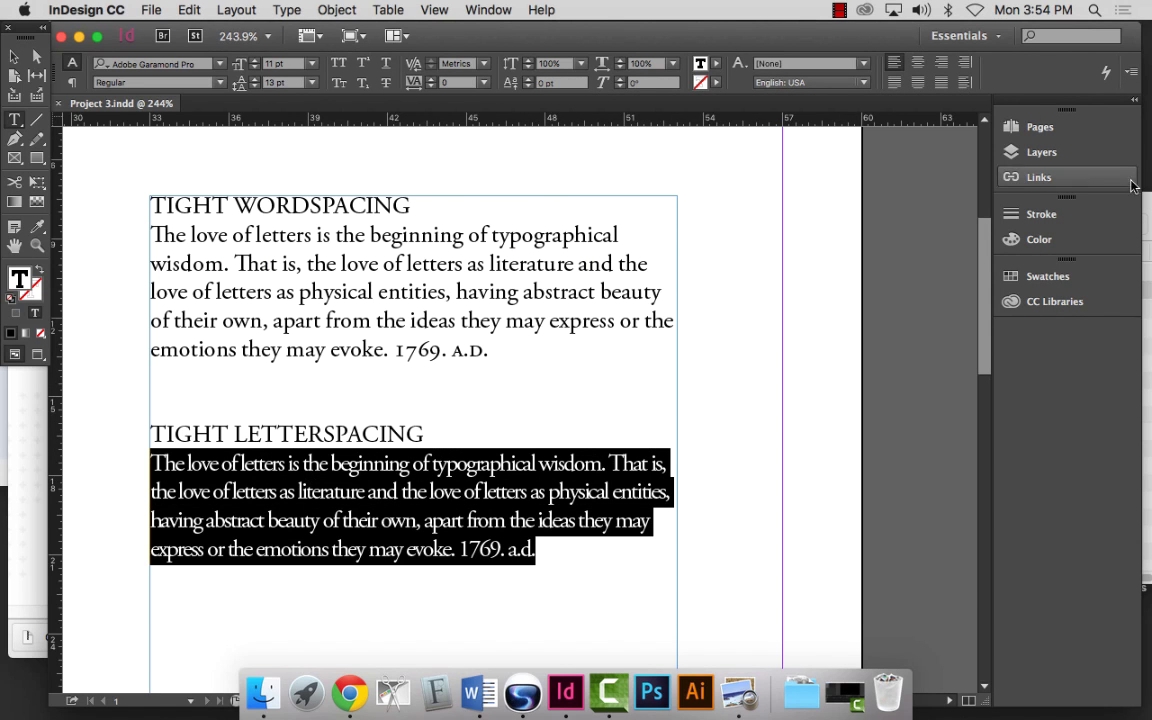
click(1131, 71)
mouse_move(1090, 82)
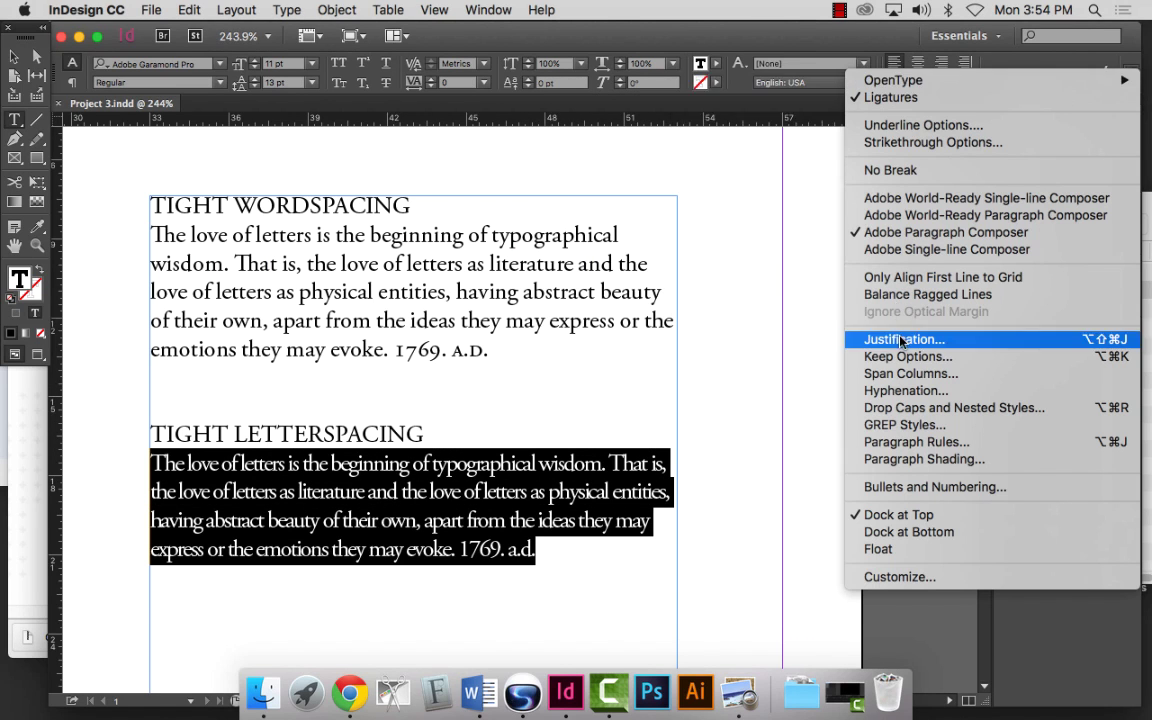
click(898, 339)
click(703, 181)
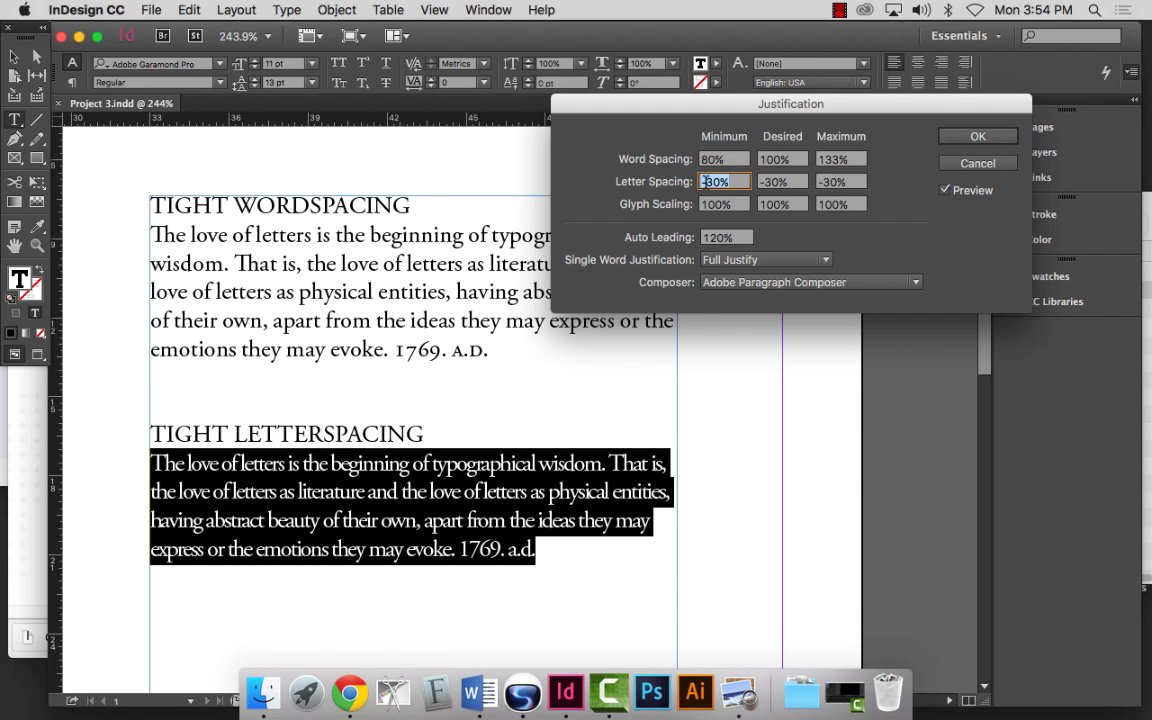
key(Tab)
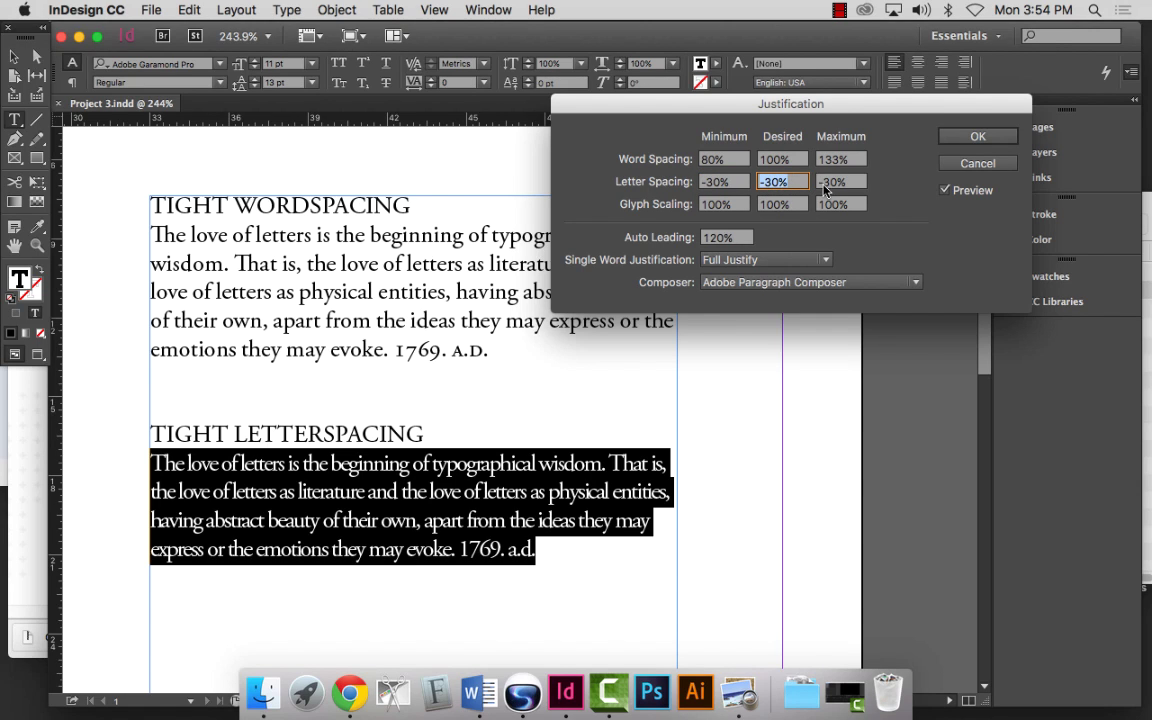
key(Tab)
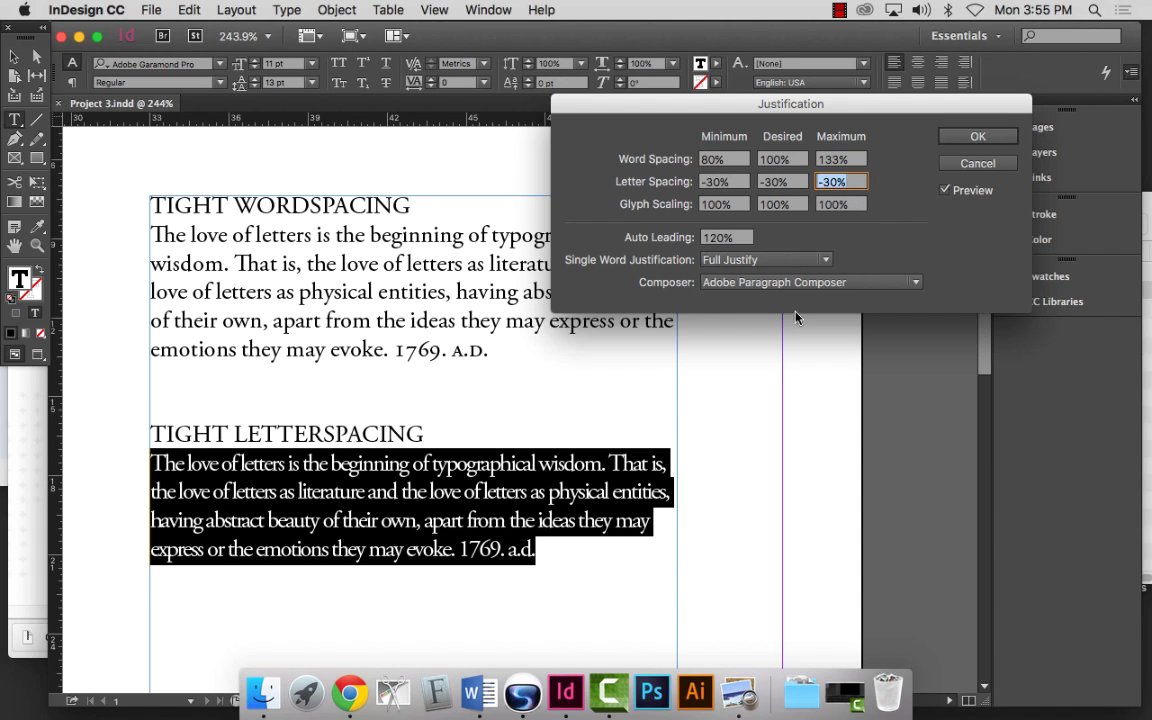
click(978, 140)
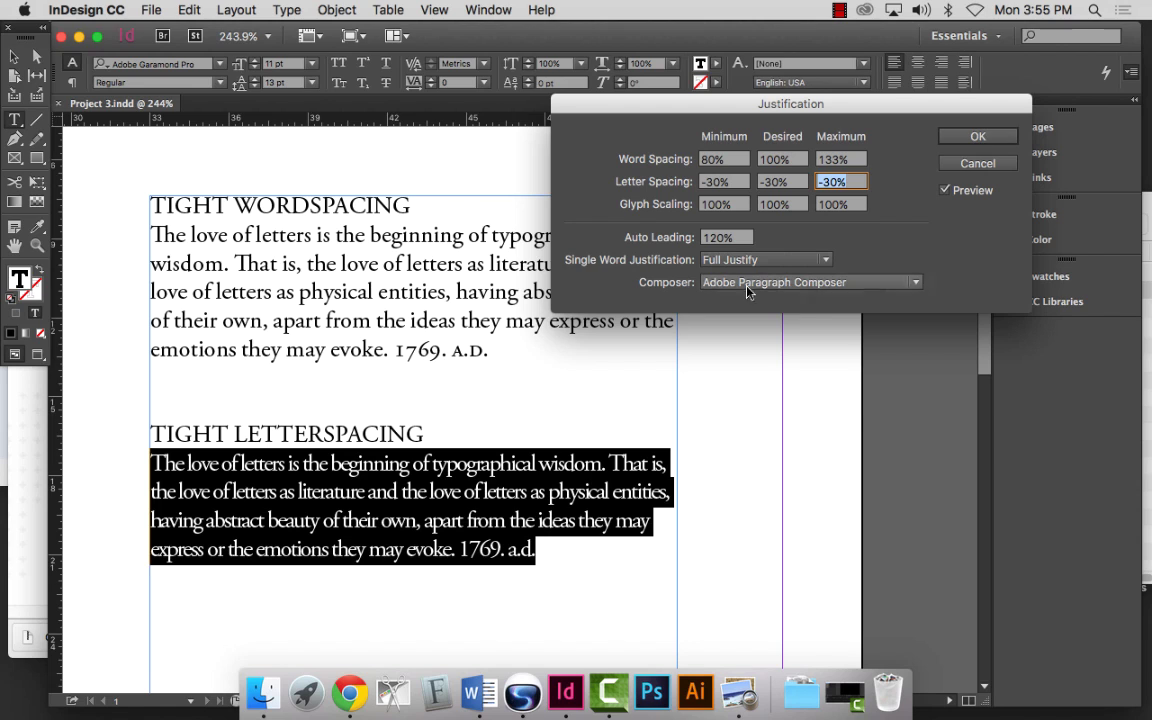
click(978, 140)
Apply small caps to "1769. a.d." at the end of the tight letterspacing paragraph.
drag(459, 549, 536, 549)
click(340, 84)
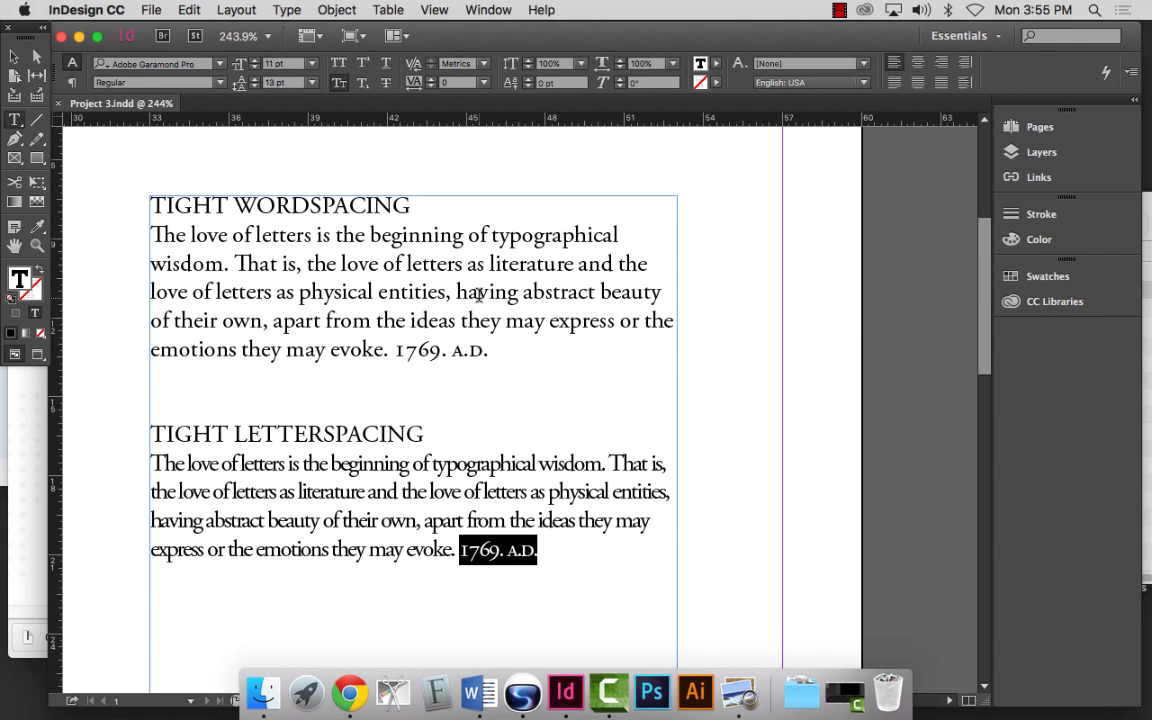
Try Align Left and Full Justify as the single word justification of the tight letterspacing paragraph, comparing them with the preview.
triple_click(348, 485)
click(348, 485)
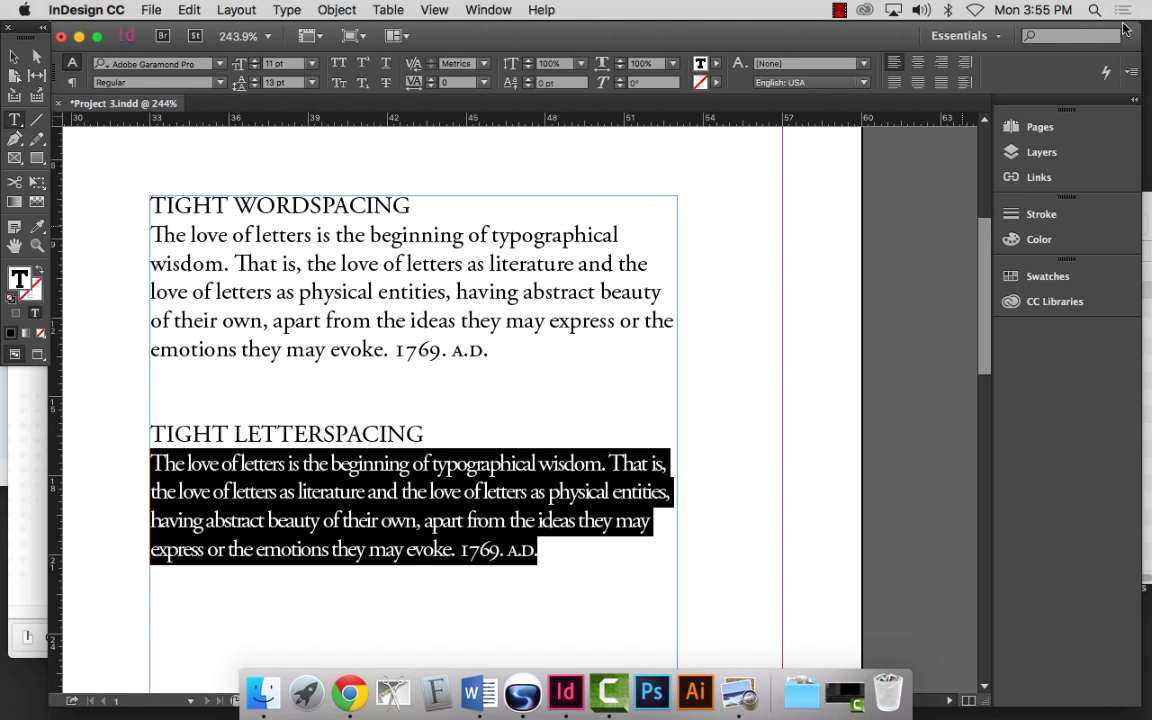
click(1131, 71)
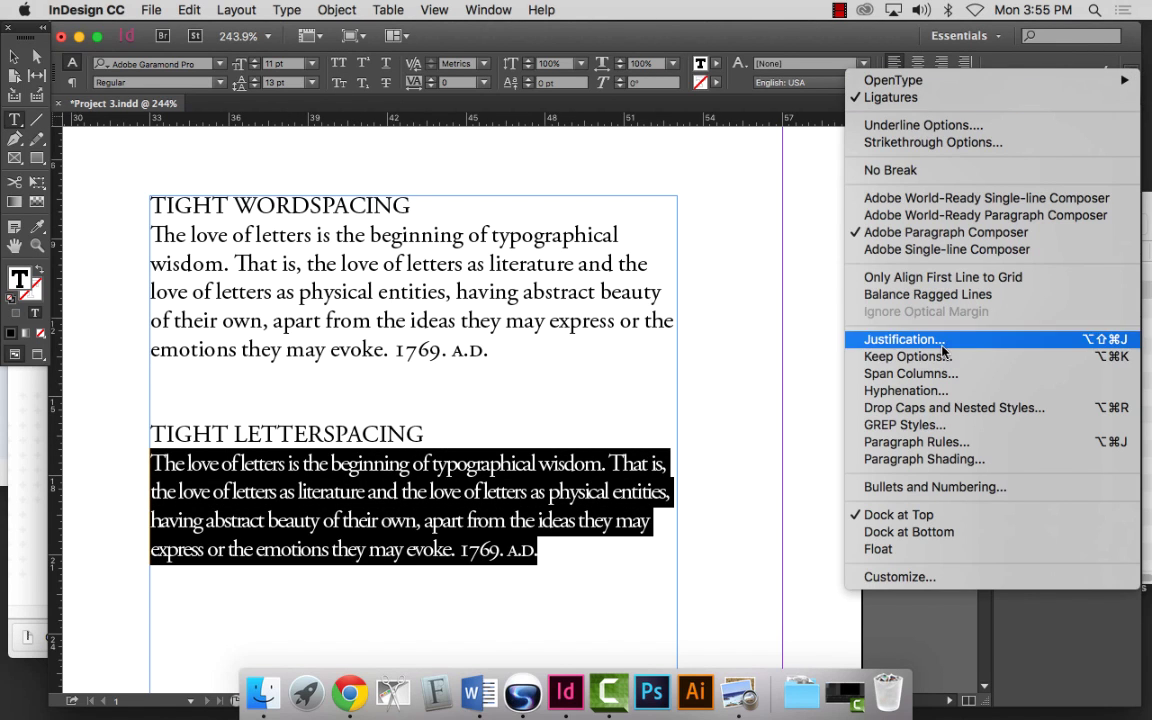
click(904, 339)
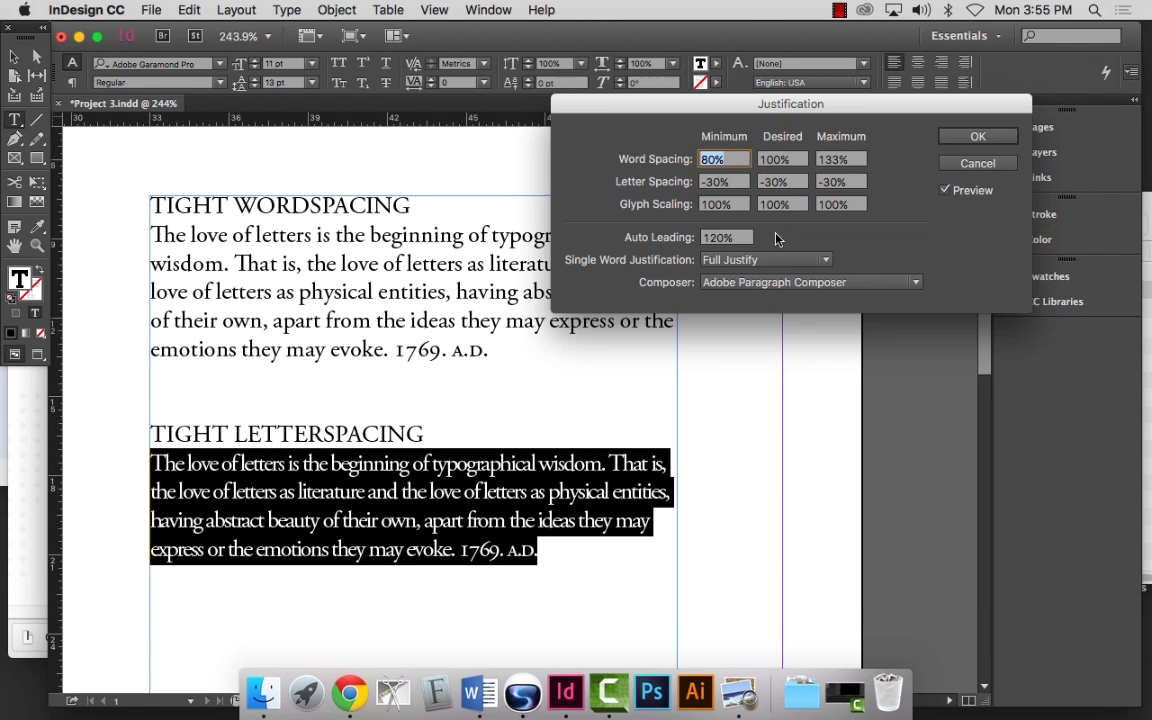
click(731, 260)
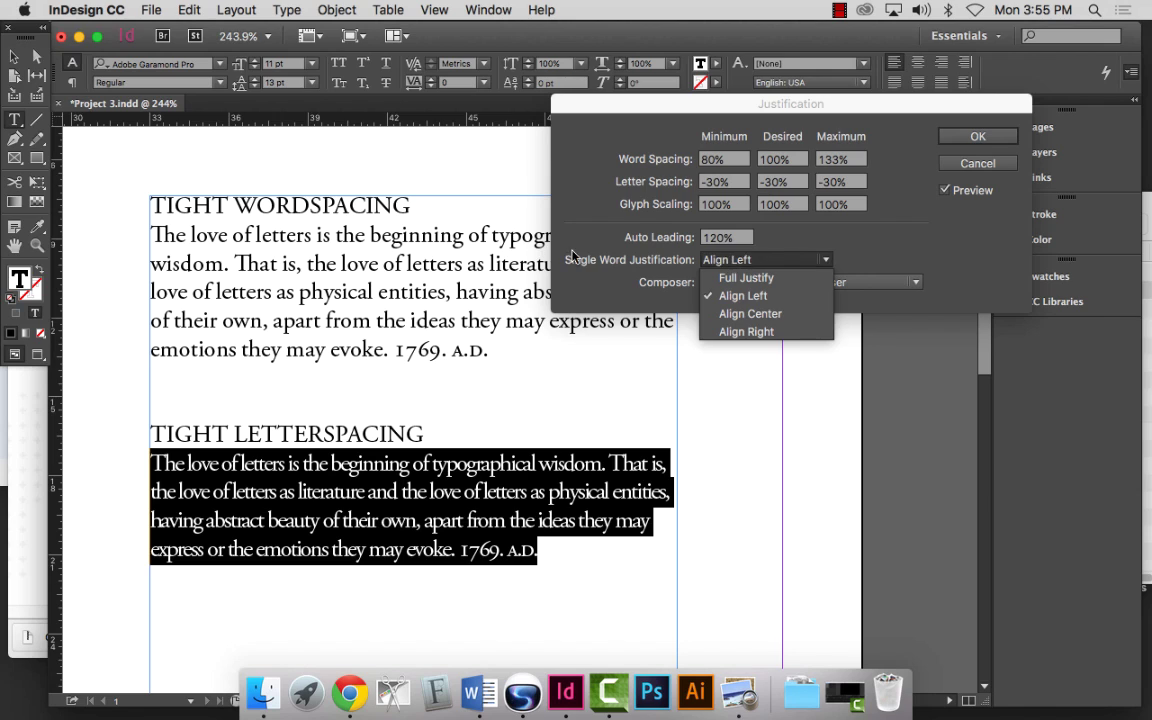
click(738, 260)
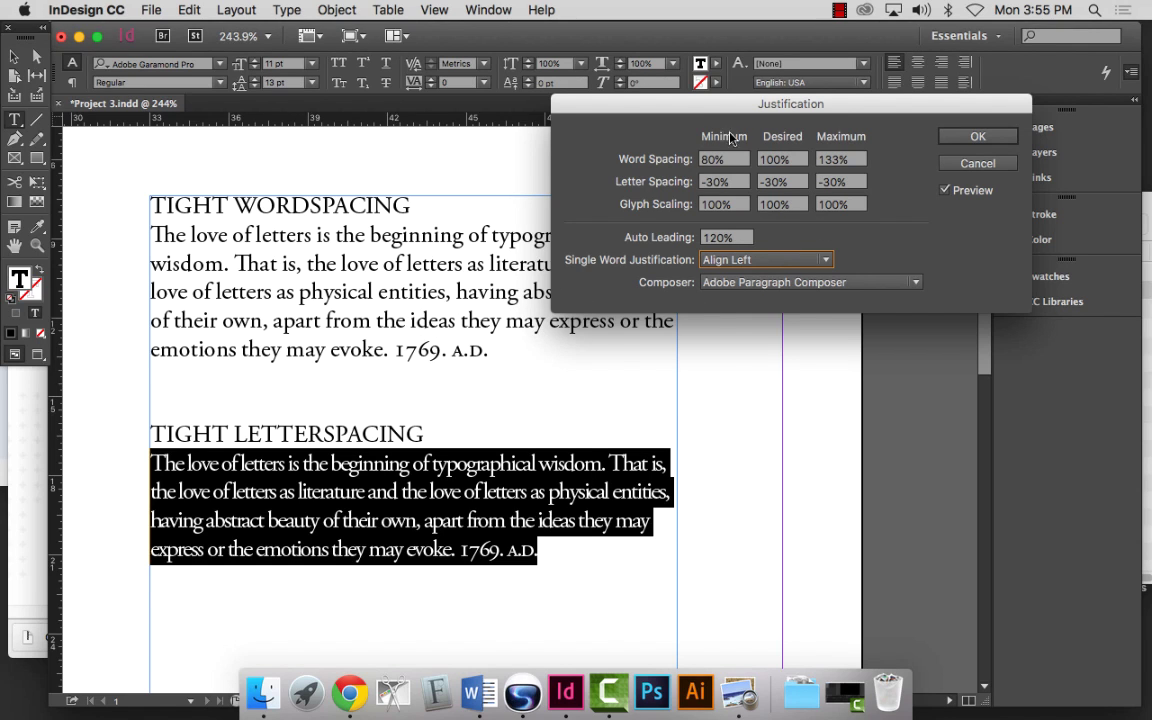
drag(621, 106, 658, 75)
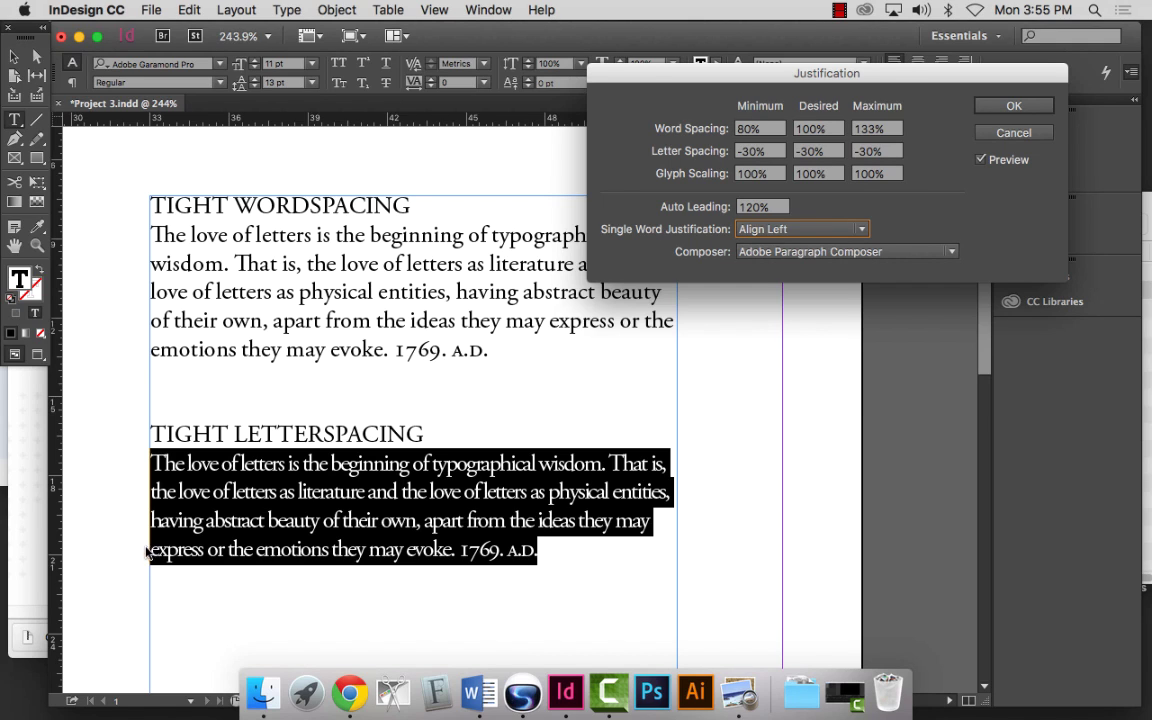
click(762, 230)
click(765, 248)
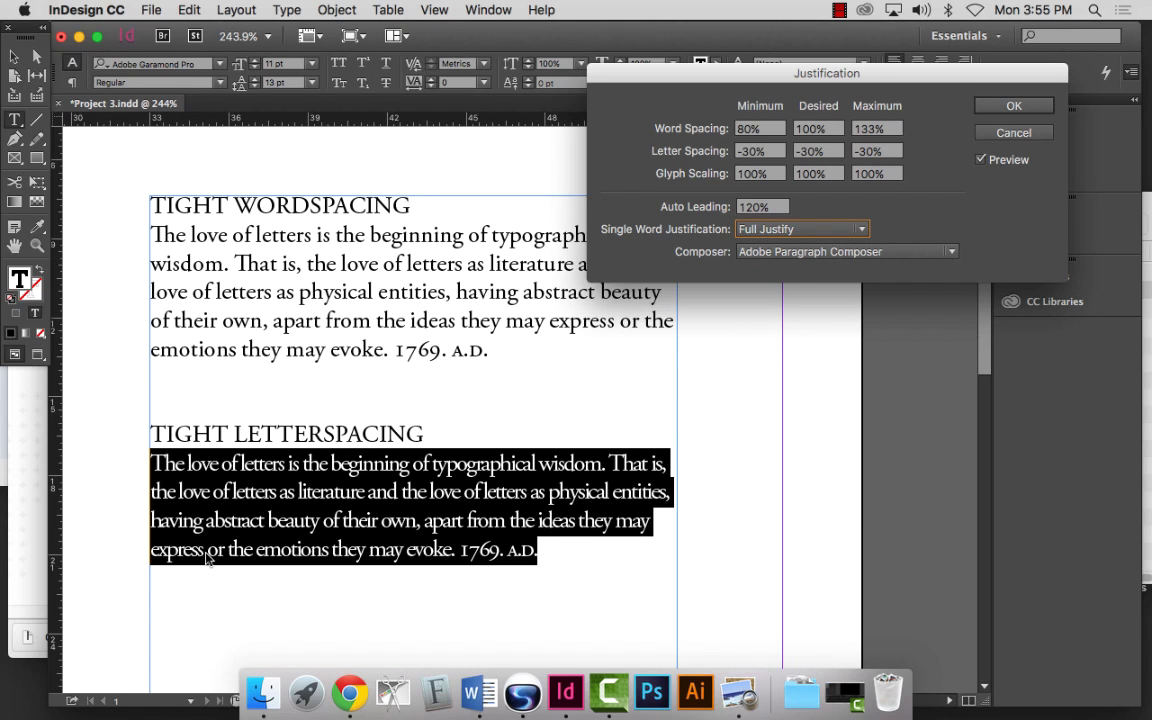
click(982, 162)
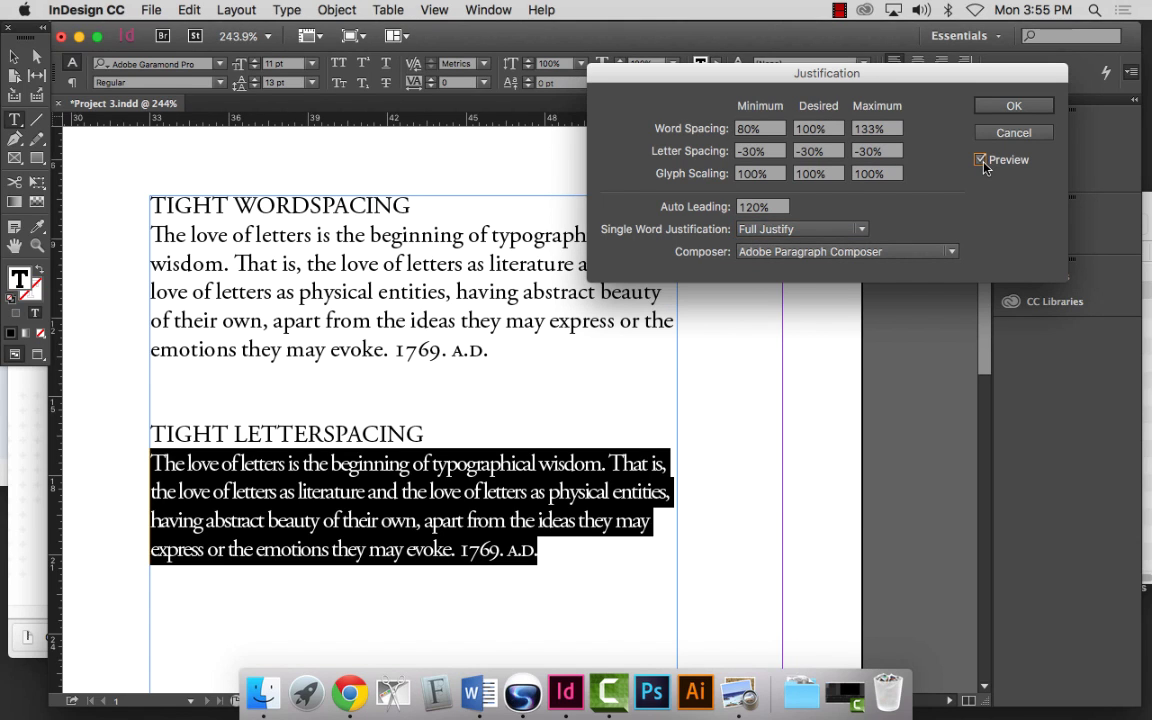
click(980, 161)
click(981, 162)
click(1012, 106)
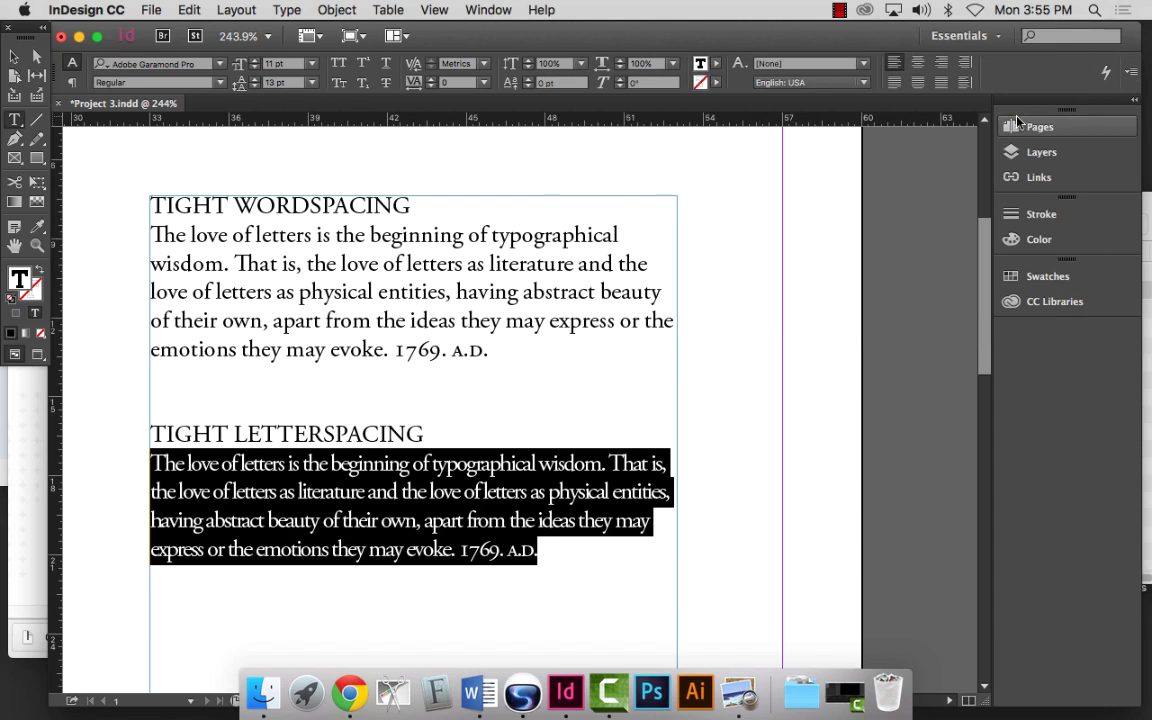
Set the single word justification of the tight letterspacing paragraph to Align Center.
click(1135, 68)
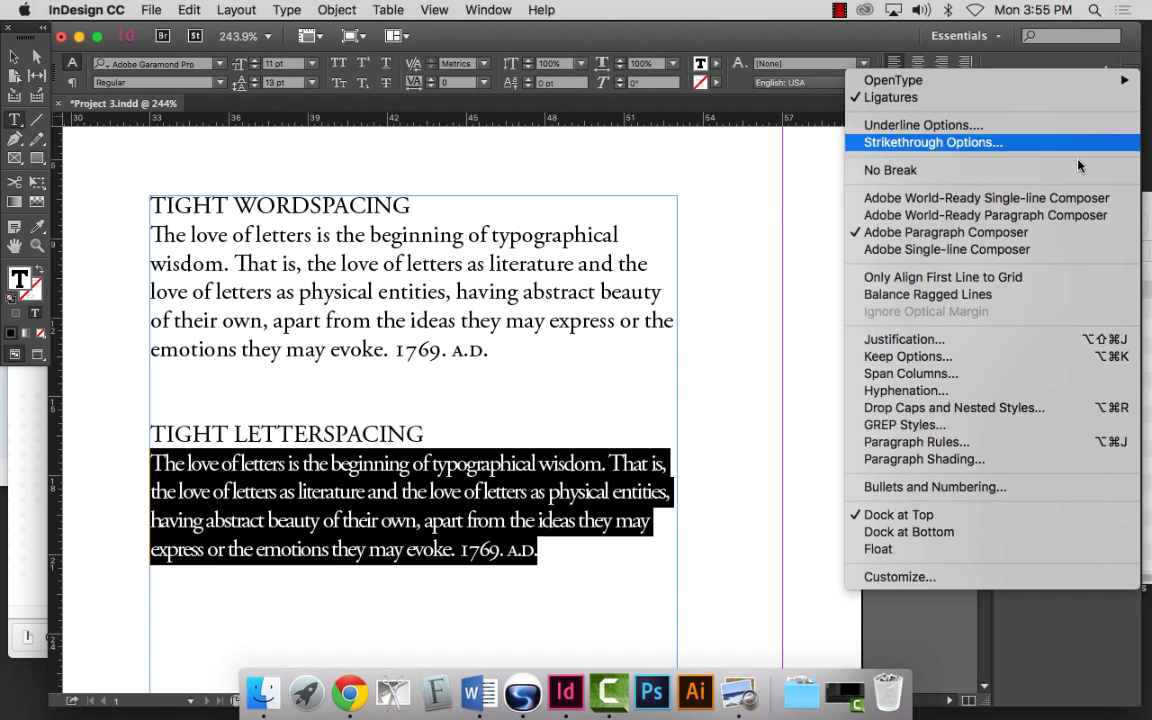
click(952, 341)
click(795, 229)
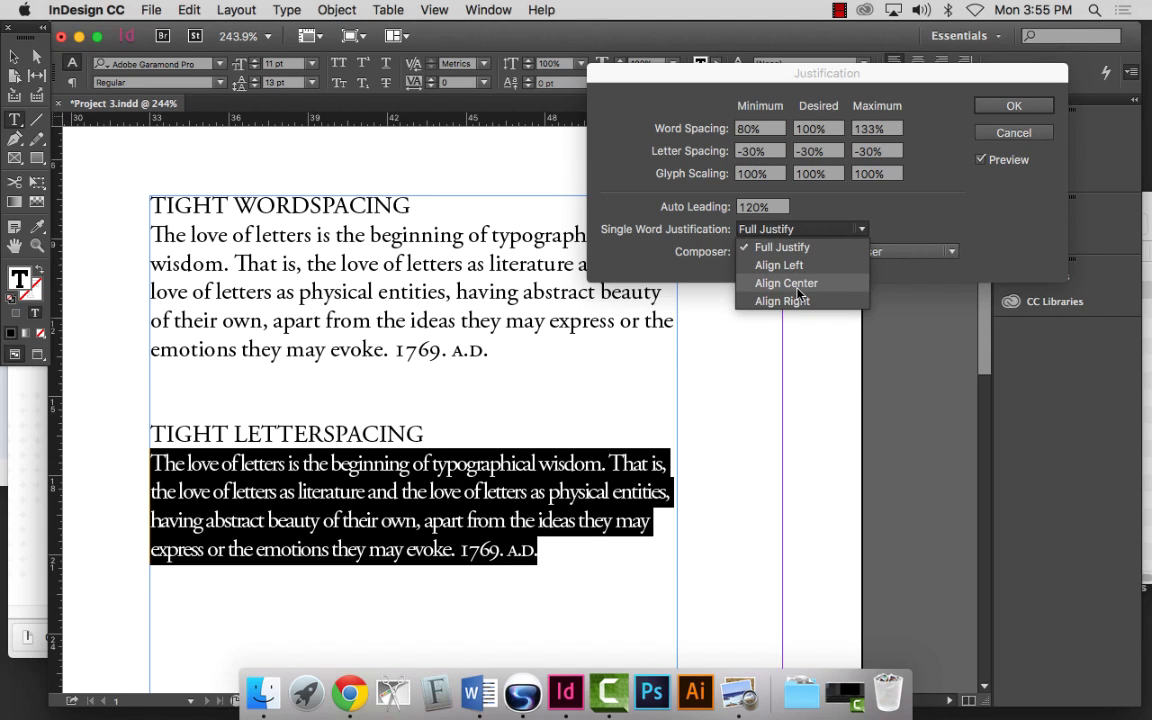
click(790, 283)
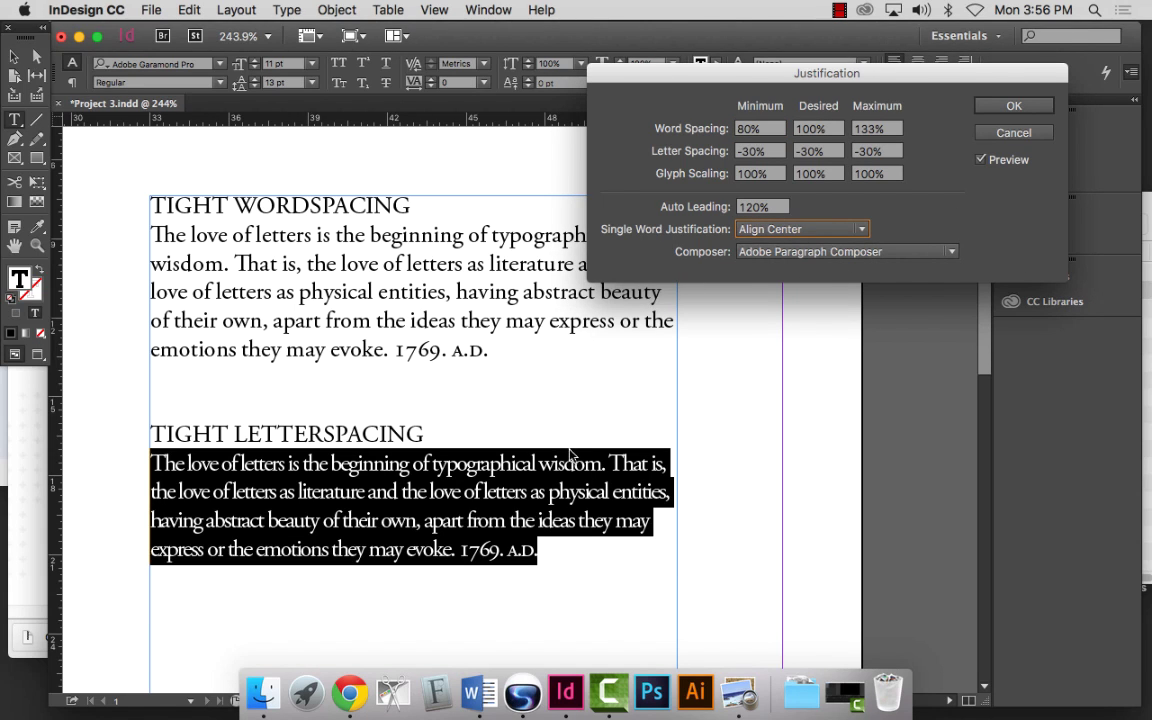
click(1015, 106)
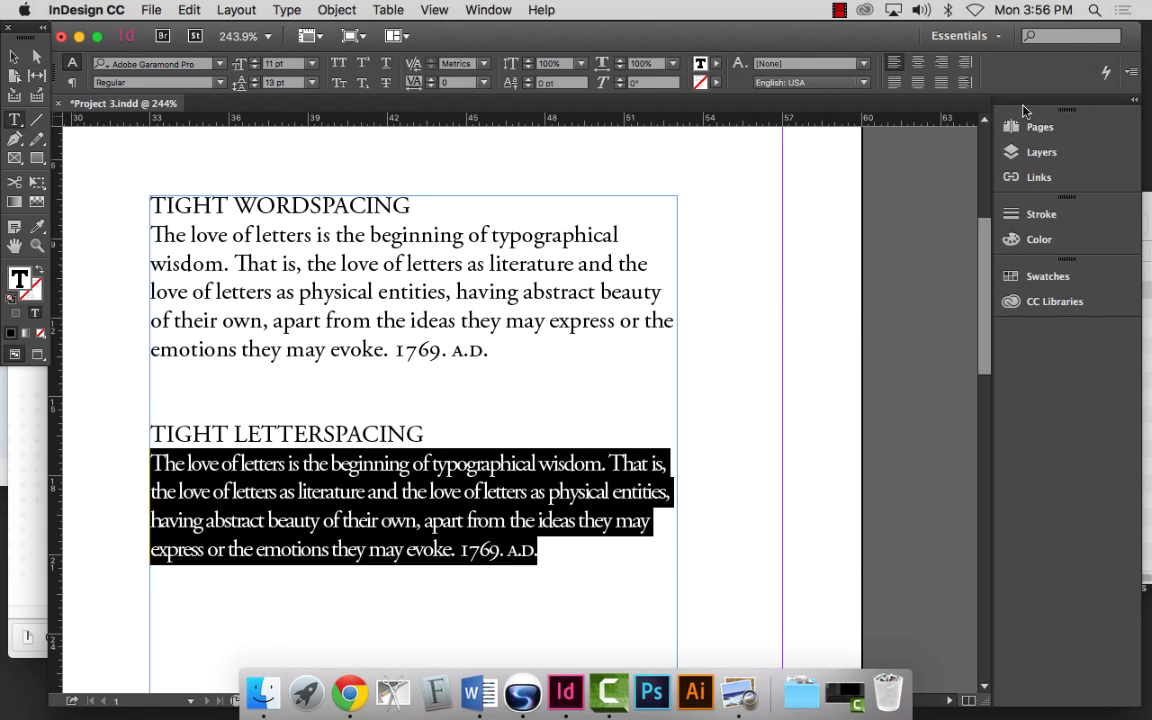
Compare the justified alignments on the tight letterspacing paragraph and settle on justify with the last line aligned left.
click(72, 82)
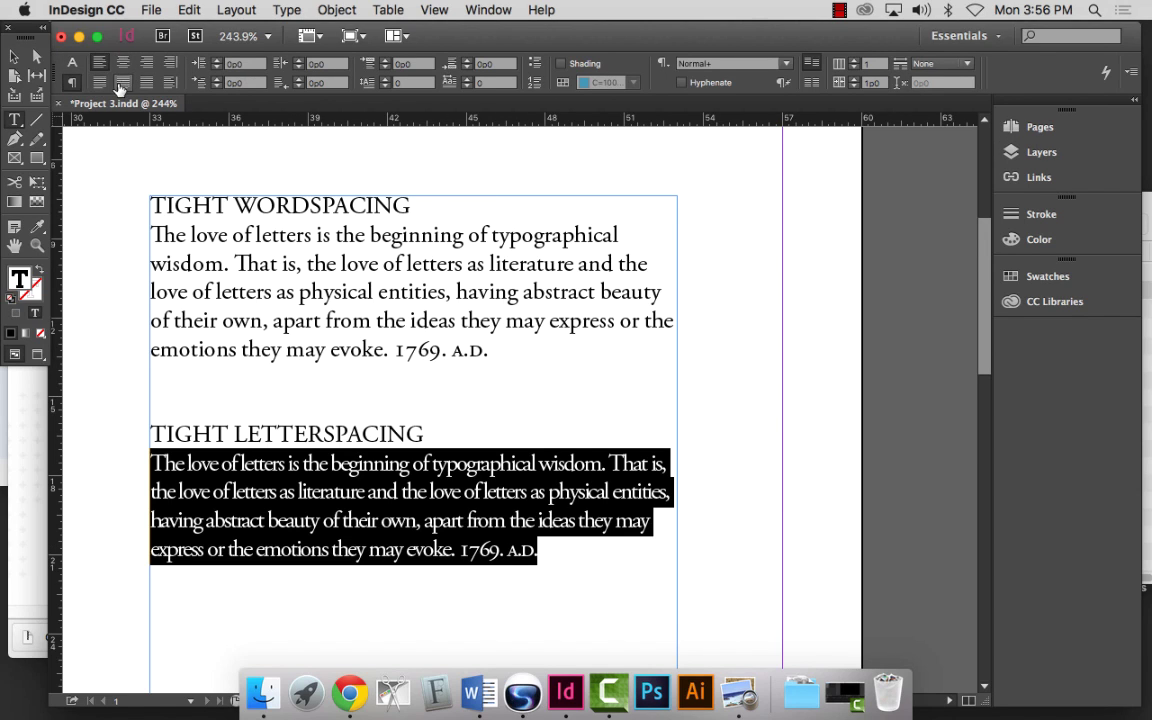
click(99, 82)
click(120, 88)
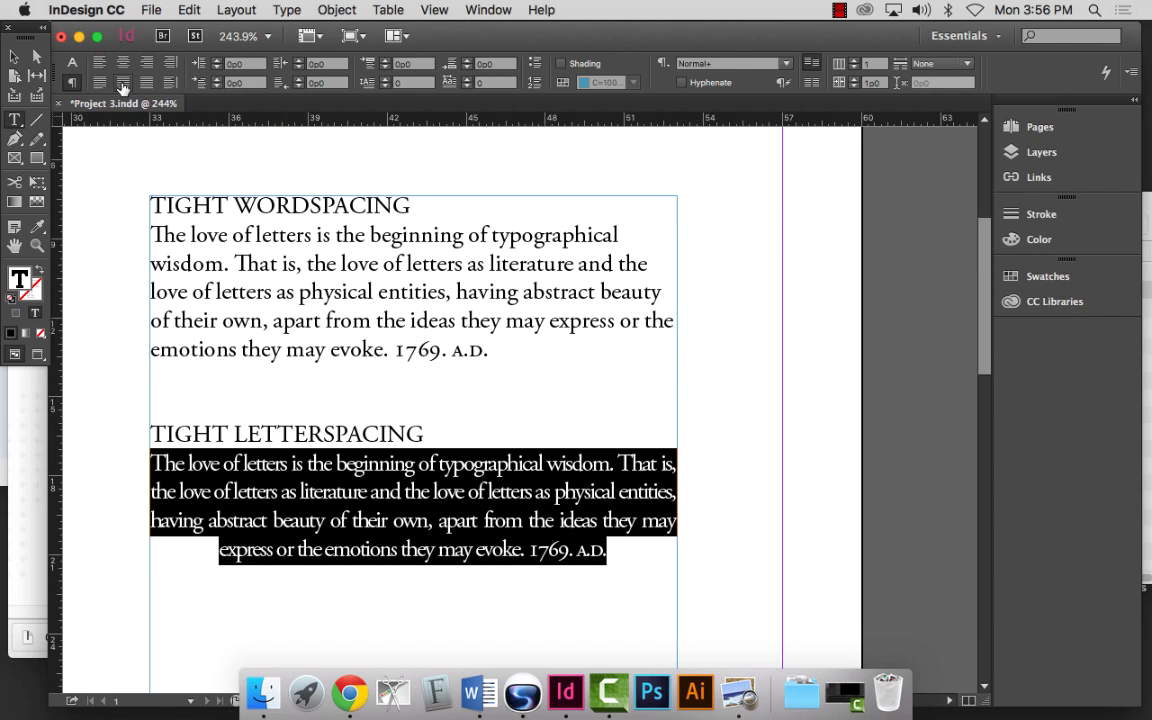
click(147, 88)
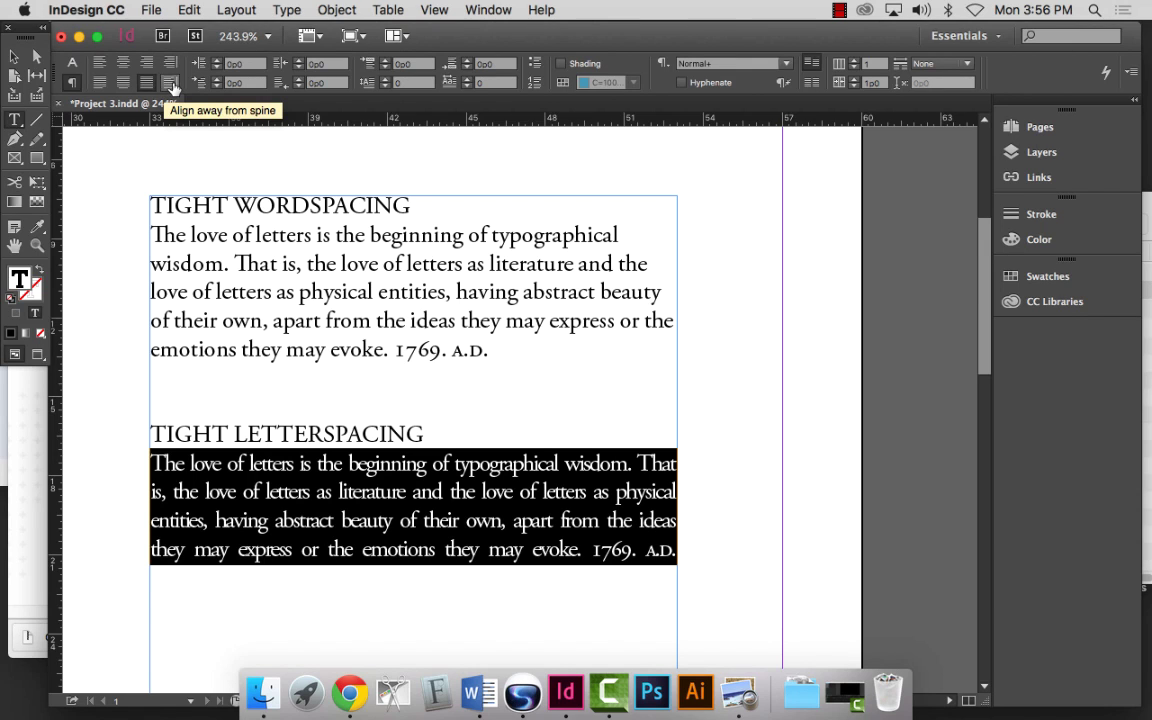
click(99, 86)
click(122, 86)
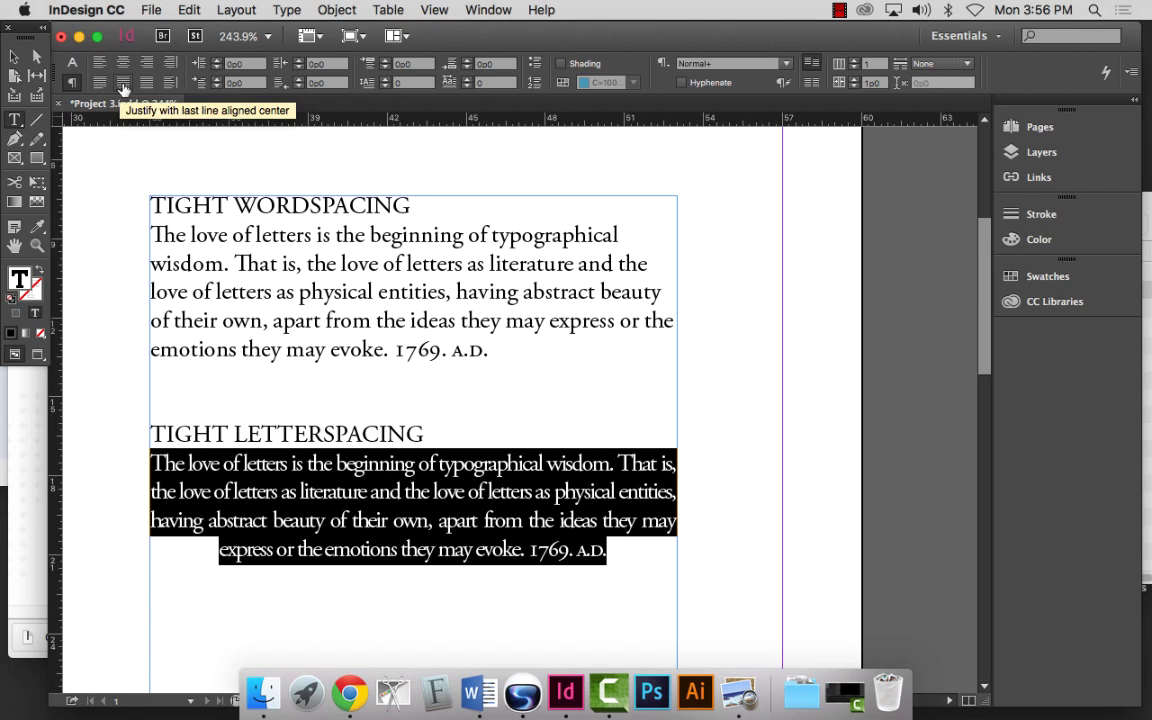
click(147, 86)
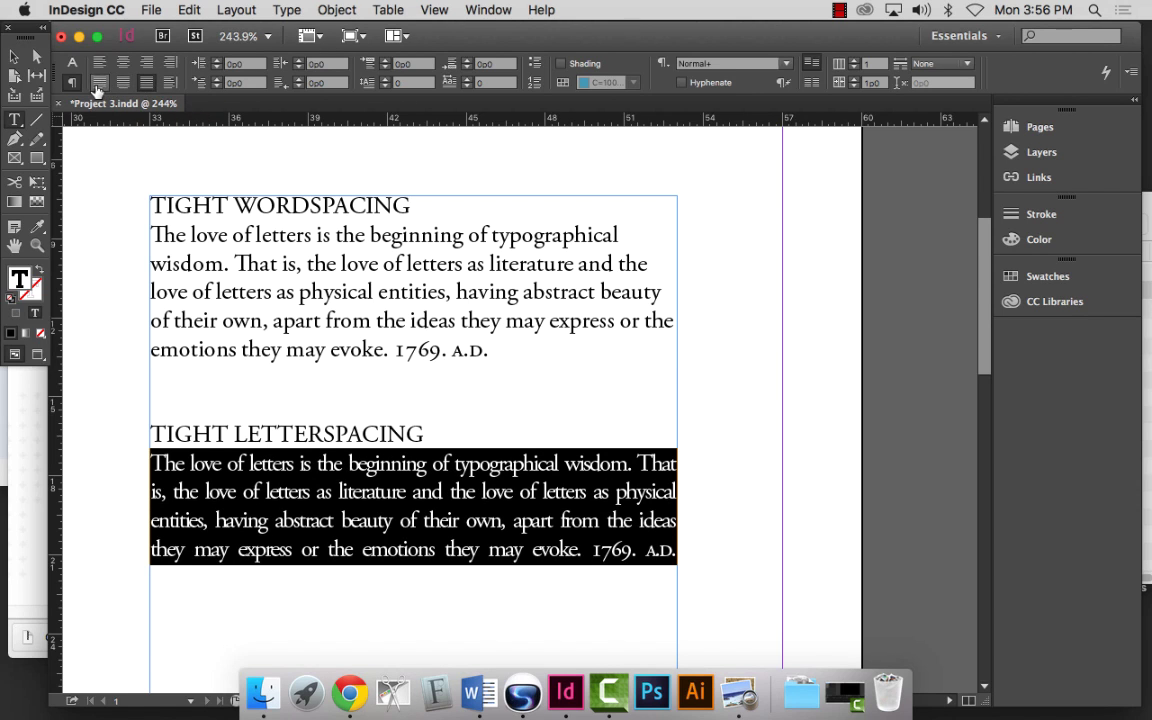
click(97, 86)
click(1131, 71)
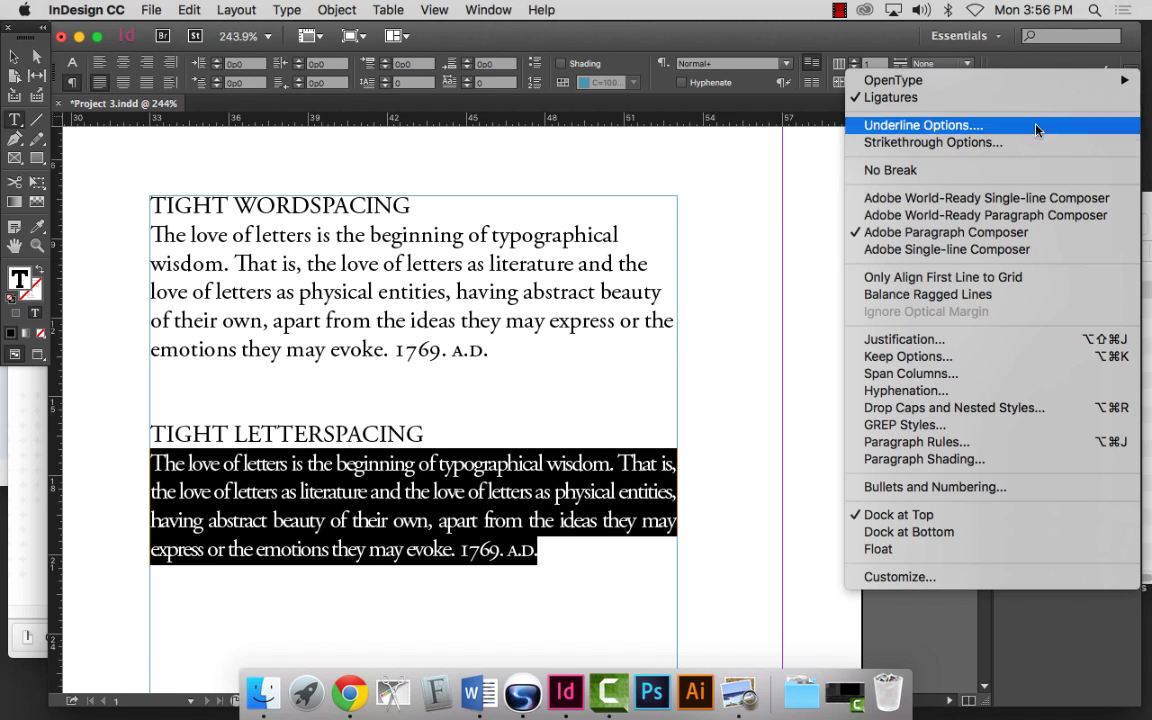
click(893, 341)
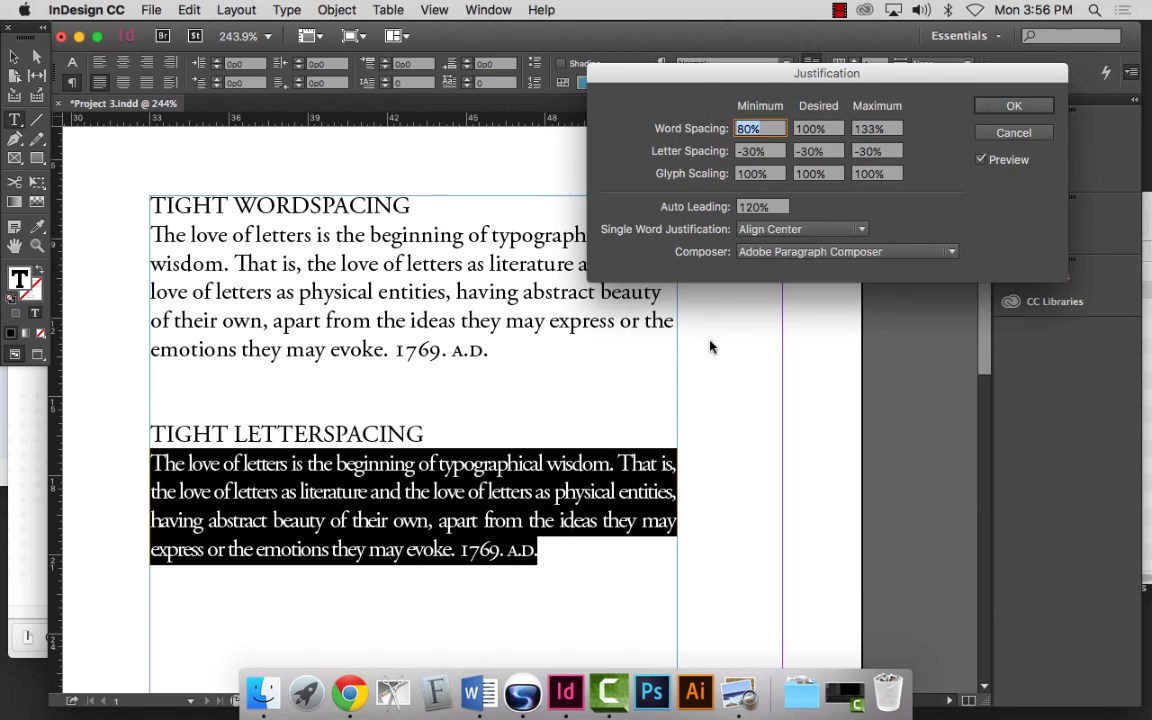
click(750, 229)
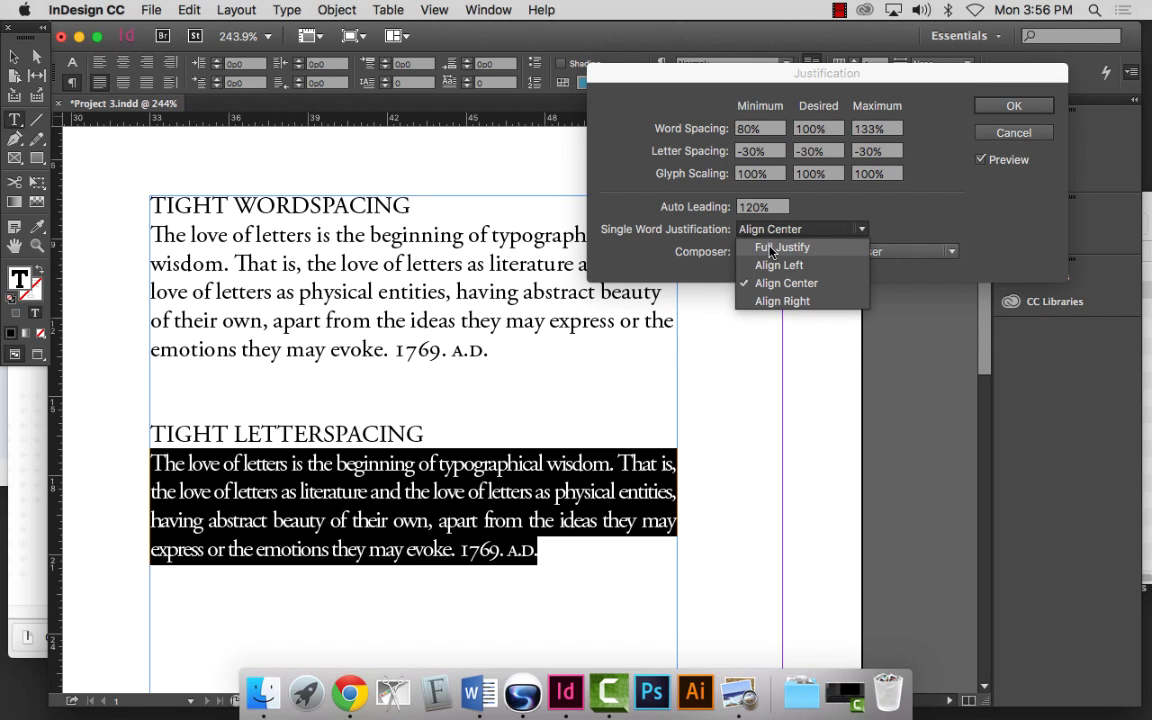
click(776, 265)
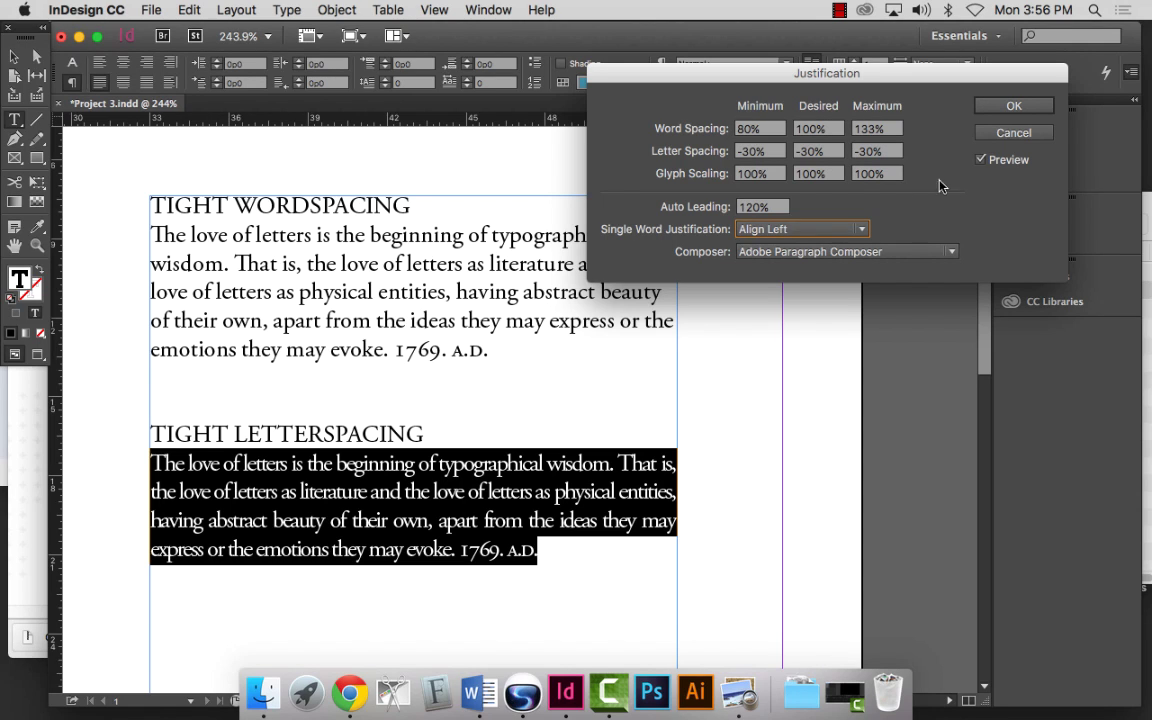
click(1013, 132)
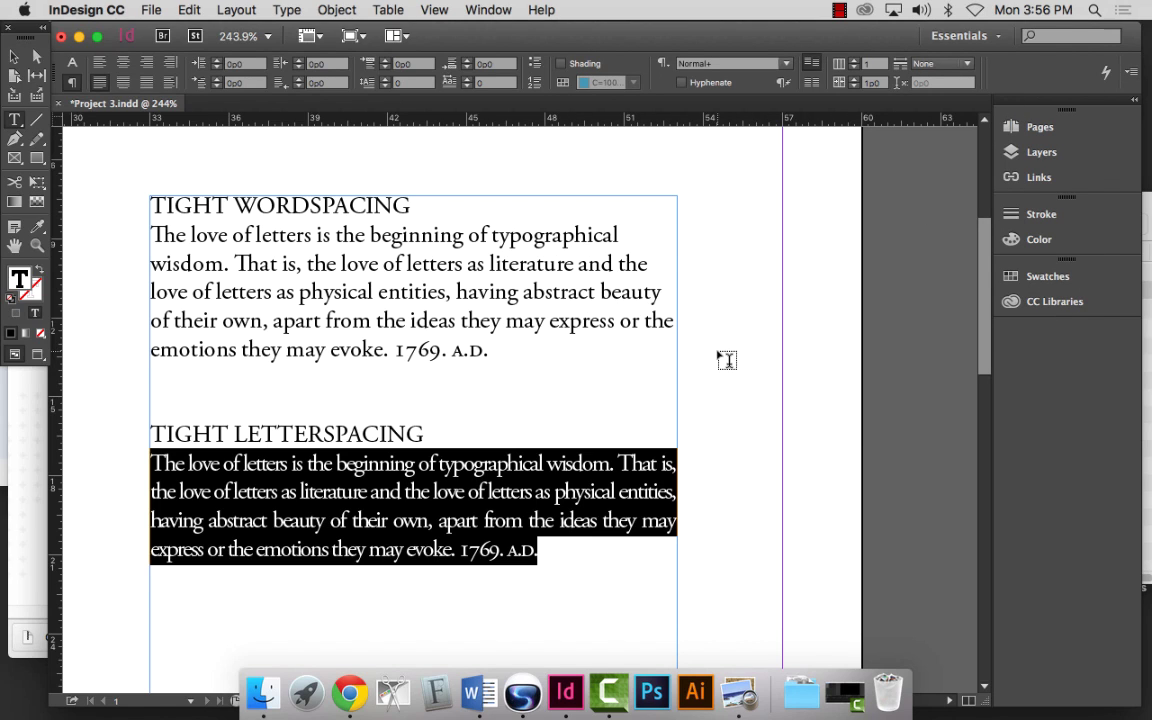
Save the Project 3 document and deselect the tight letterspacing paragraph.
key(super+s)
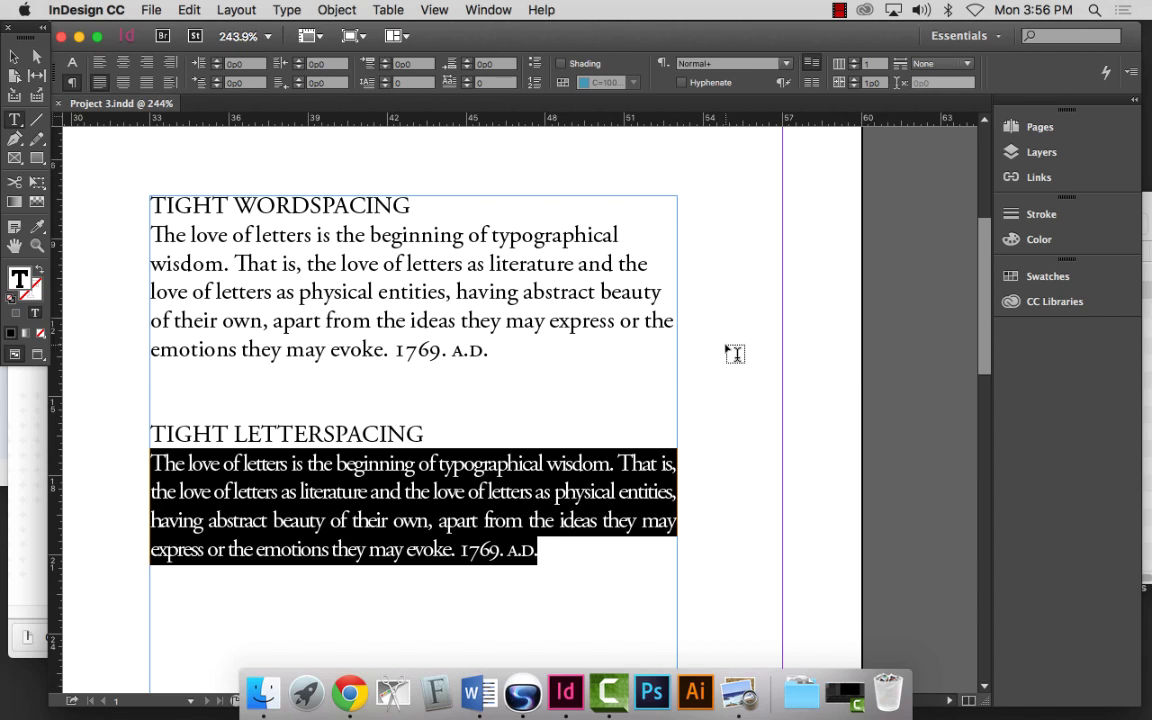
click(511, 500)
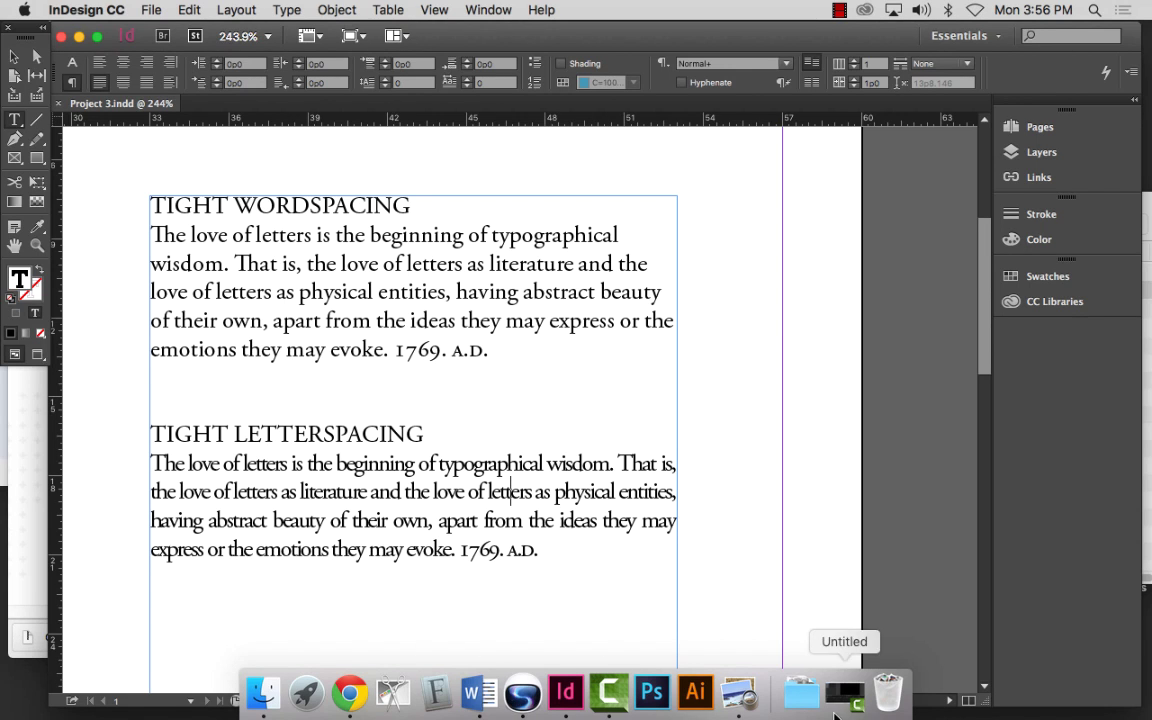
click(597, 708)
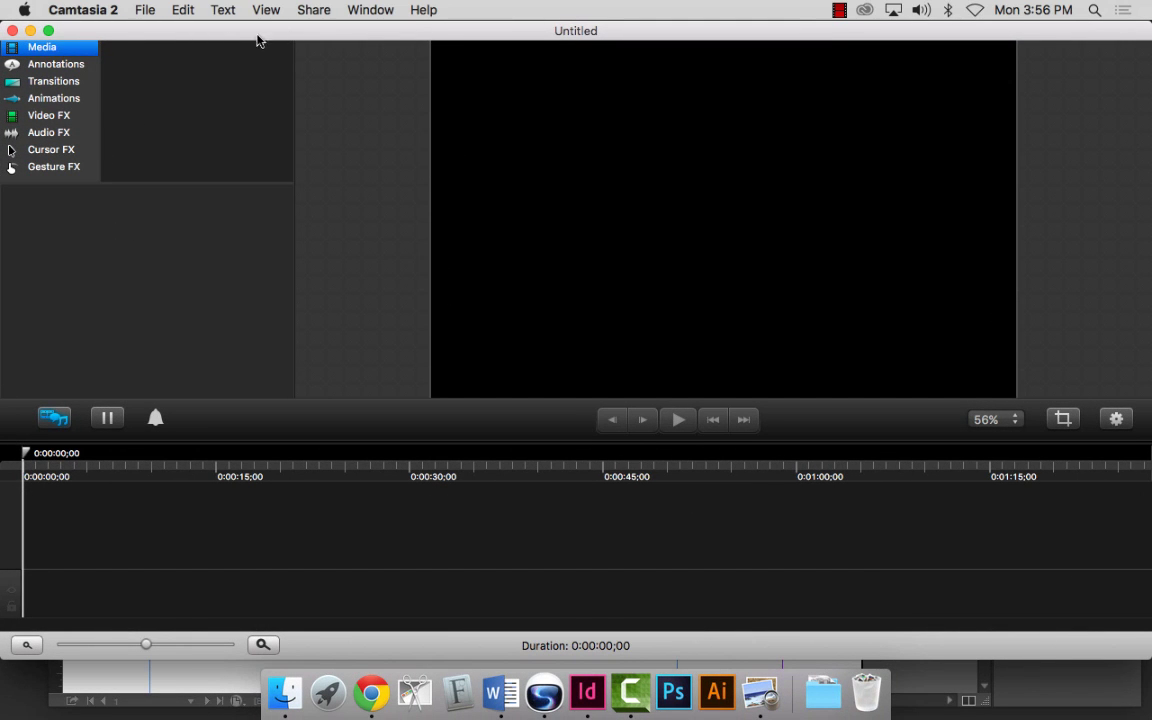
click(138, 8)
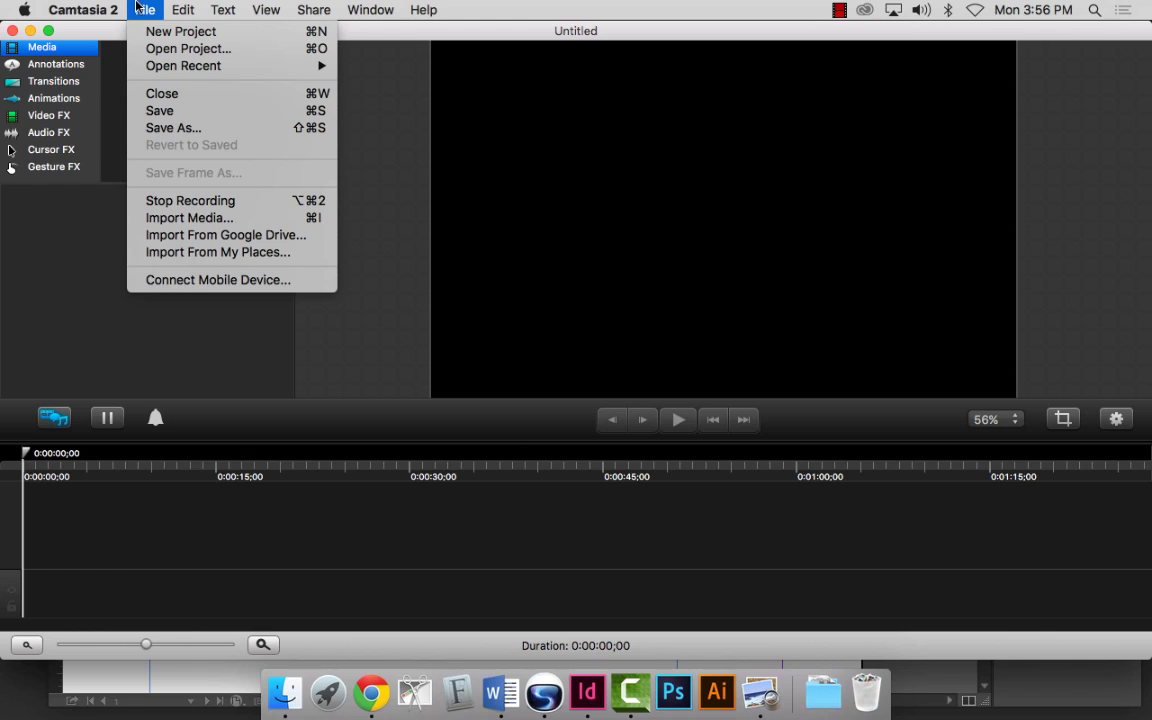